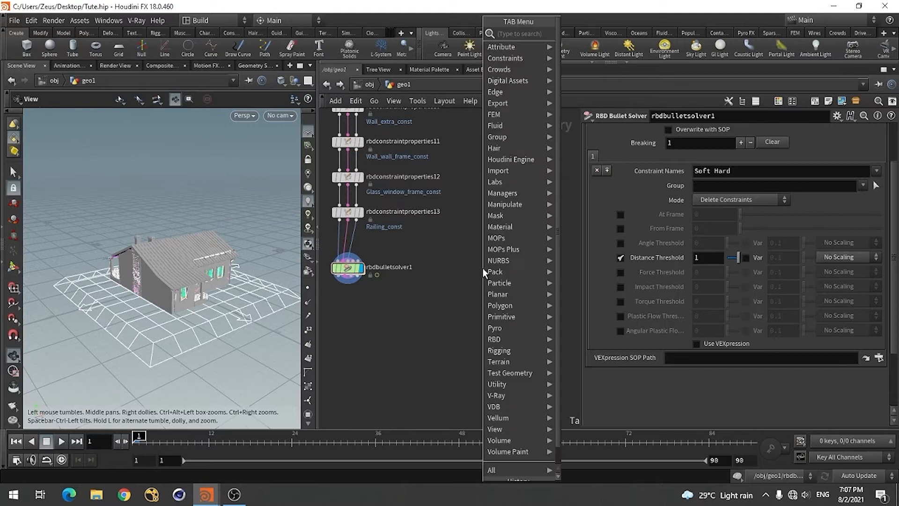
# Add a Sphere node beside rbdbulletsolver1 and set its uniform scale to 0.3
pyautogui.write('sph')
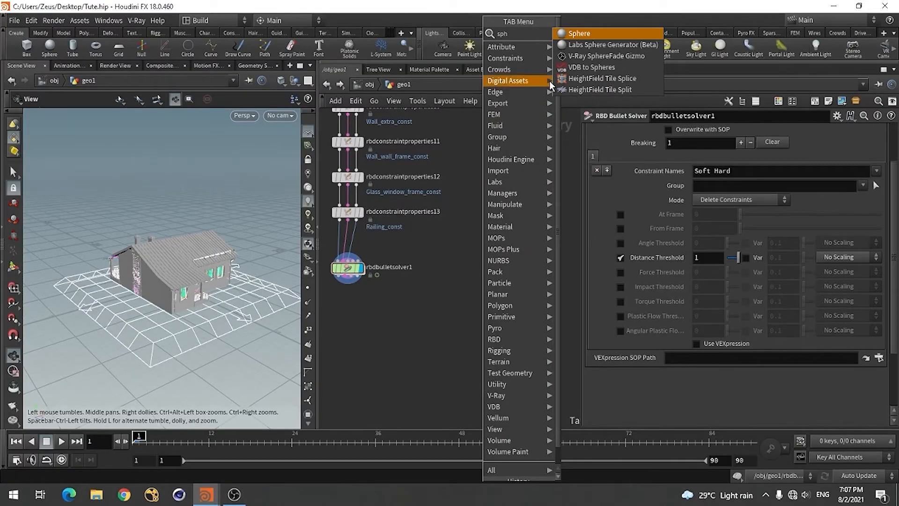
pyautogui.press('Return')
pyautogui.click(482, 268)
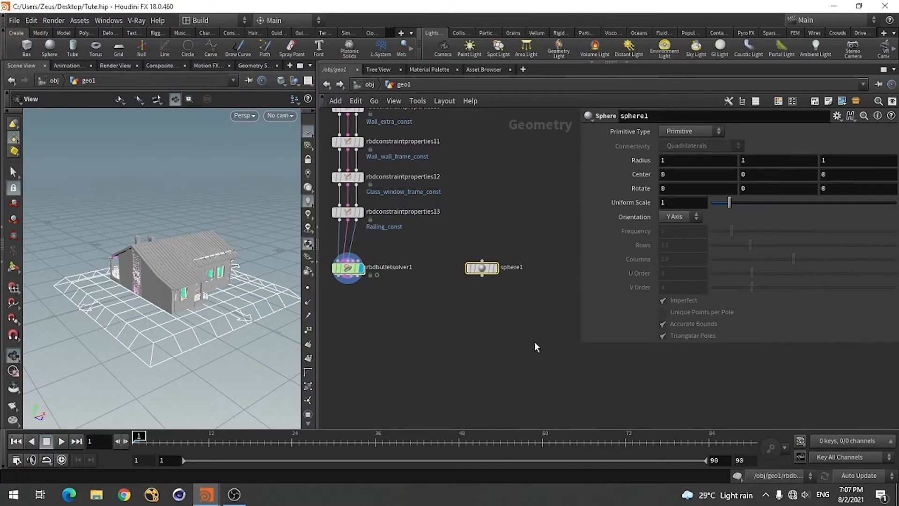
pyautogui.click(671, 202)
pyautogui.write('.3')
pyautogui.press('Return')
# Add a Transform node fed by sphere1, display its output, and show rbdbulletsolver1 as a template for reference
pyautogui.press('Tab')
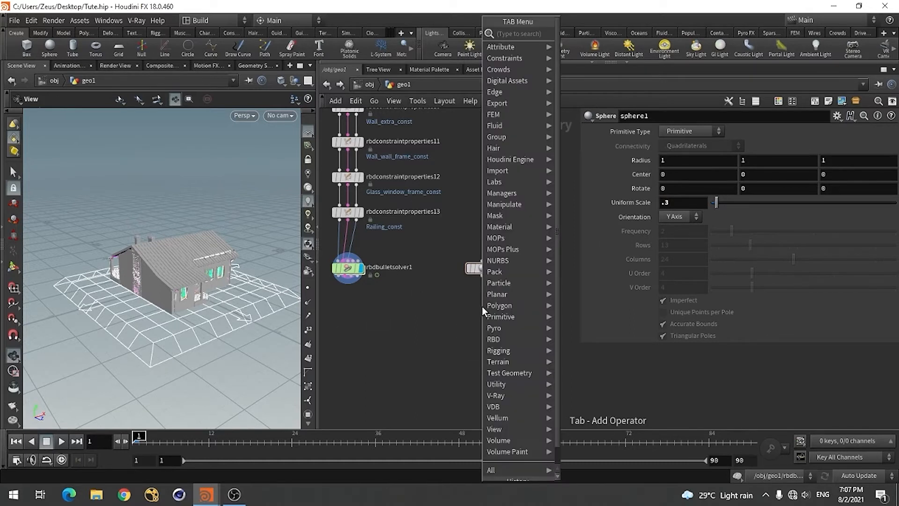
pyautogui.write('tra')
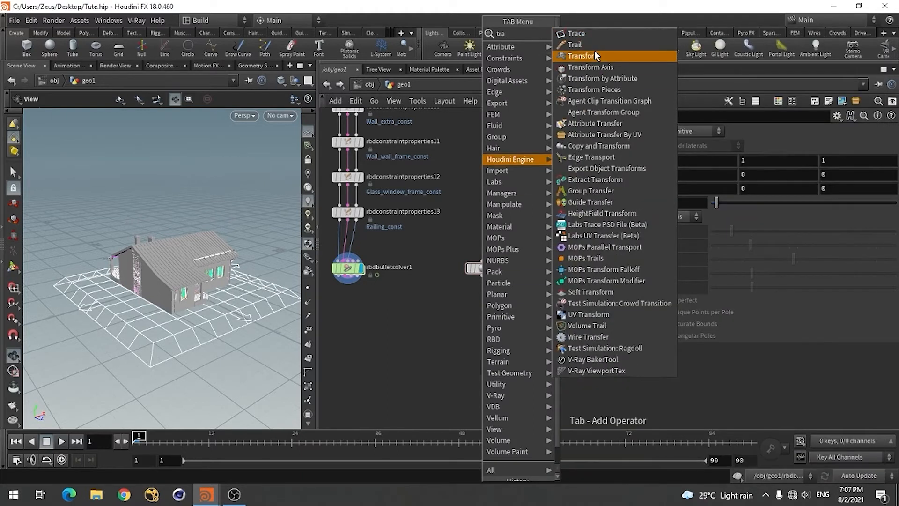
pyautogui.click(594, 55)
pyautogui.click(484, 310)
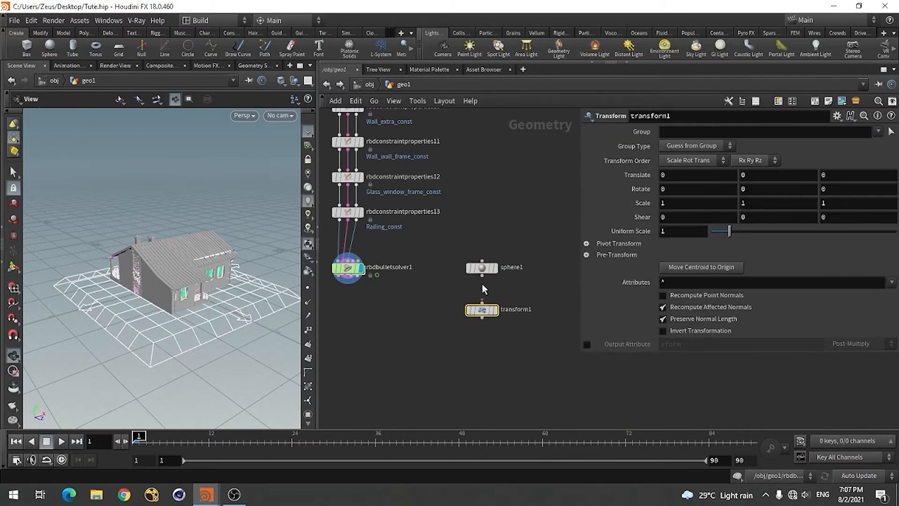
pyautogui.click(496, 313)
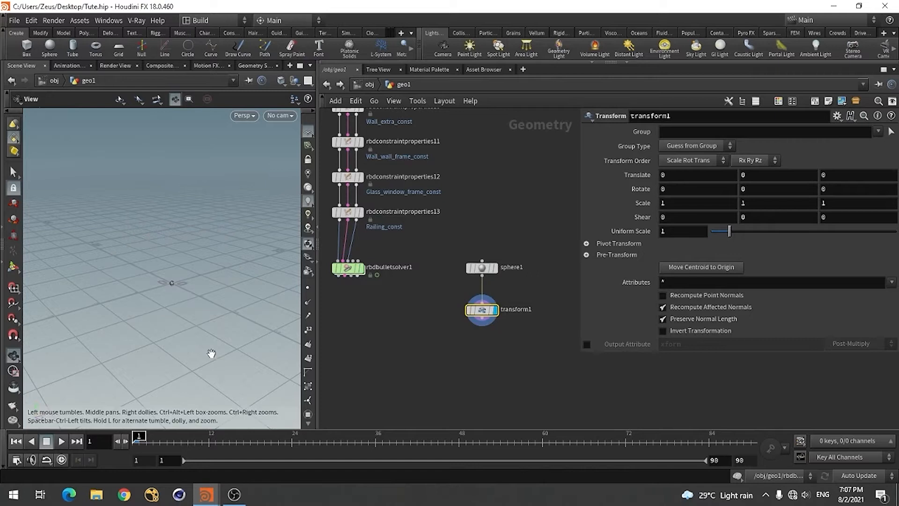
pyautogui.click(359, 270)
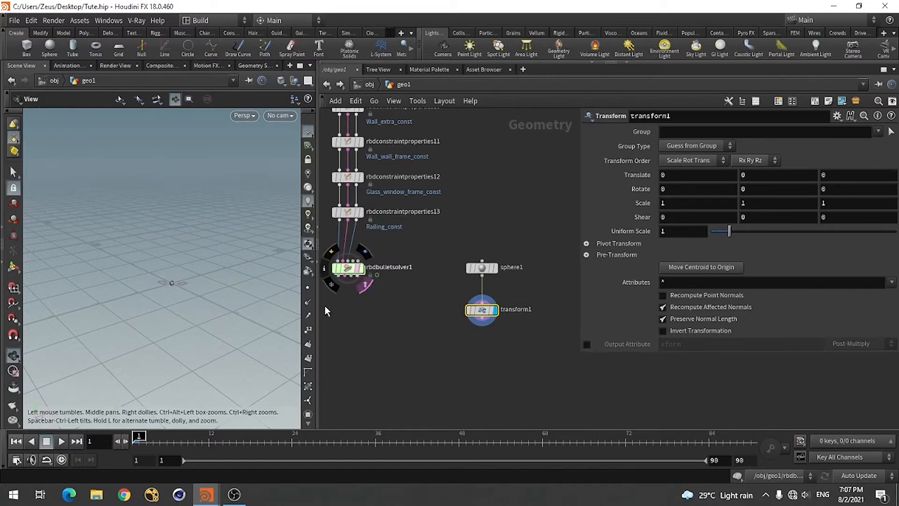
pyautogui.moveTo(178, 334); pyautogui.dragTo(164, 348)
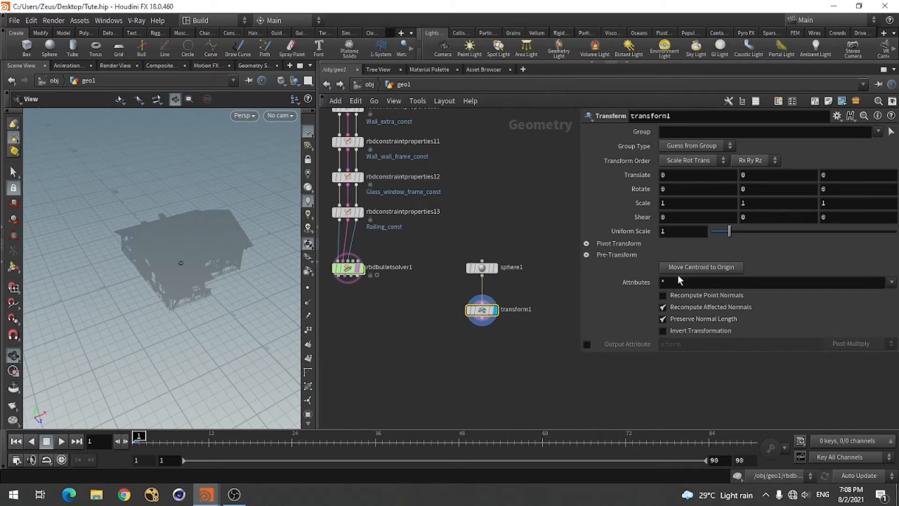
# Change sphere1 to the Polygon primitive type with a frequency of 4
pyautogui.click(481, 268)
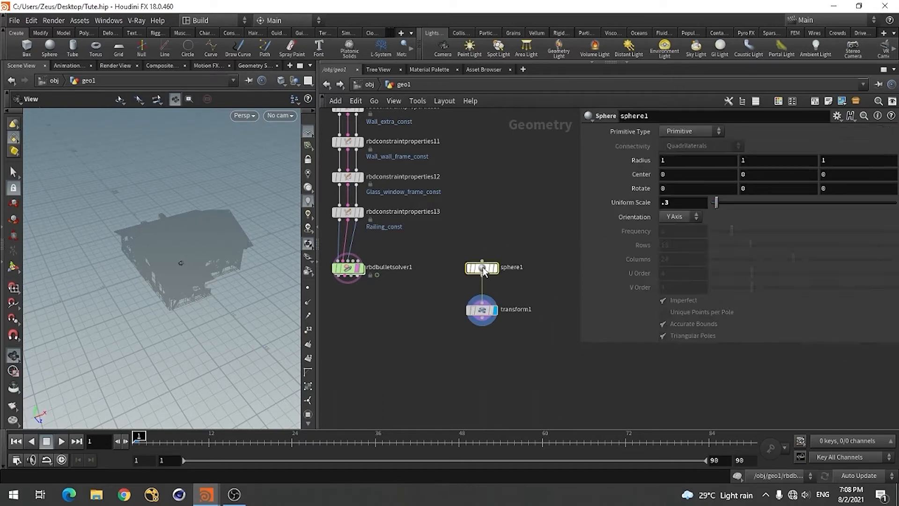
pyautogui.click(670, 133)
pyautogui.click(677, 149)
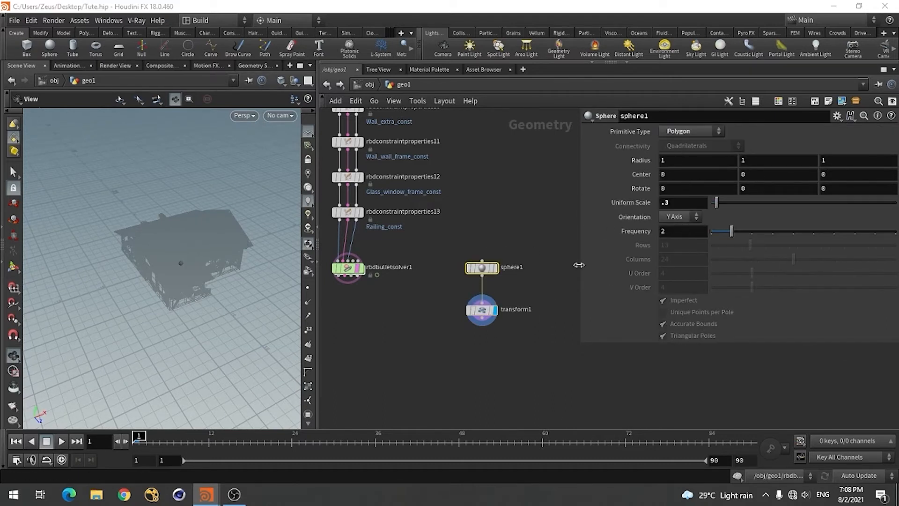
pyautogui.moveTo(740, 238); pyautogui.dragTo(772, 237)
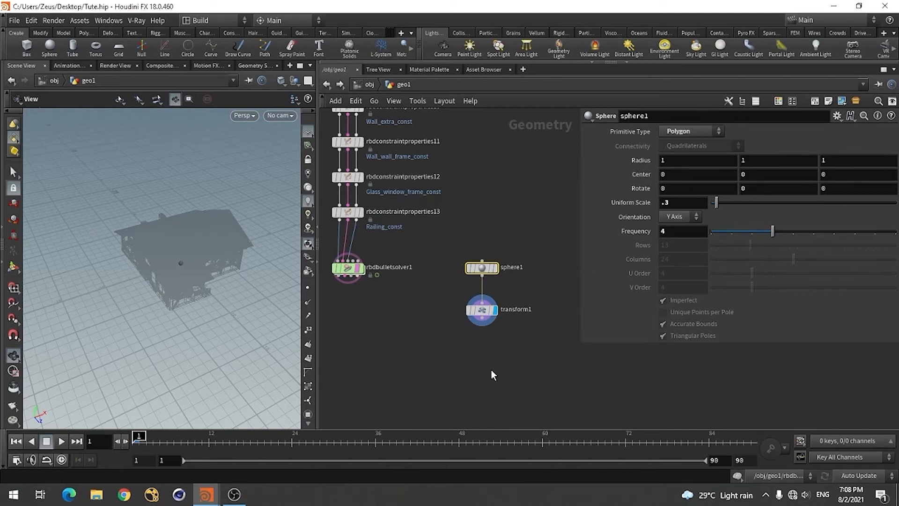
# Move the sphere away from the house along negative X with transform1, to a translate X of about -10.58
pyautogui.click(481, 310)
pyautogui.click(13, 266)
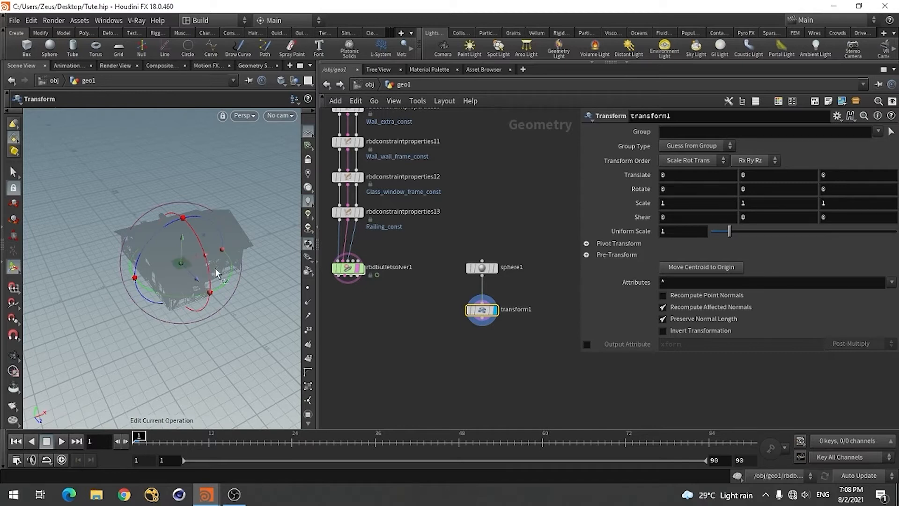
pyautogui.moveTo(197, 266); pyautogui.dragTo(121, 292)
pyautogui.keyDown('alt'); pyautogui.moveTo(88, 332); pyautogui.dragTo(81, 307); pyautogui.keyUp('alt')
pyautogui.keyDown('alt'); pyautogui.moveTo(82, 307); pyautogui.dragTo(92, 328, button='right'); pyautogui.keyUp('alt')
pyautogui.keyDown('alt'); pyautogui.moveTo(92, 329); pyautogui.dragTo(181, 329, button='middle'); pyautogui.keyUp('alt')
pyautogui.keyDown('alt'); pyautogui.rightClick(181, 329); pyautogui.keyUp('alt')
pyautogui.keyDown('alt'); pyautogui.moveTo(181, 329); pyautogui.dragTo(127, 346, button='right'); pyautogui.keyUp('alt')
pyautogui.keyDown('alt'); pyautogui.moveTo(139, 324); pyautogui.dragTo(96, 349); pyautogui.keyUp('alt')
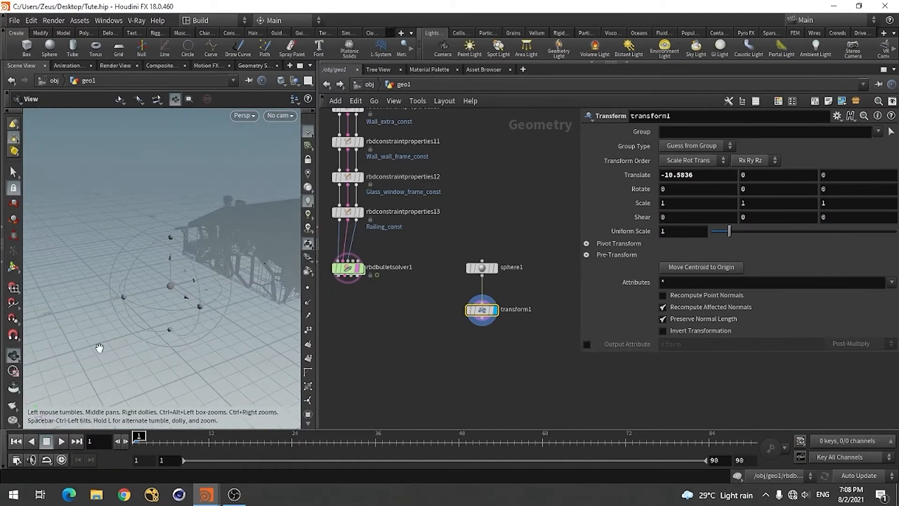
# Raise the sphere above the ground with transform1 to a translate Y of about 1.91
pyautogui.press('Return')
pyautogui.moveTo(169, 271); pyautogui.dragTo(113, 348)
pyautogui.press('Escape')
pyautogui.press('Return')
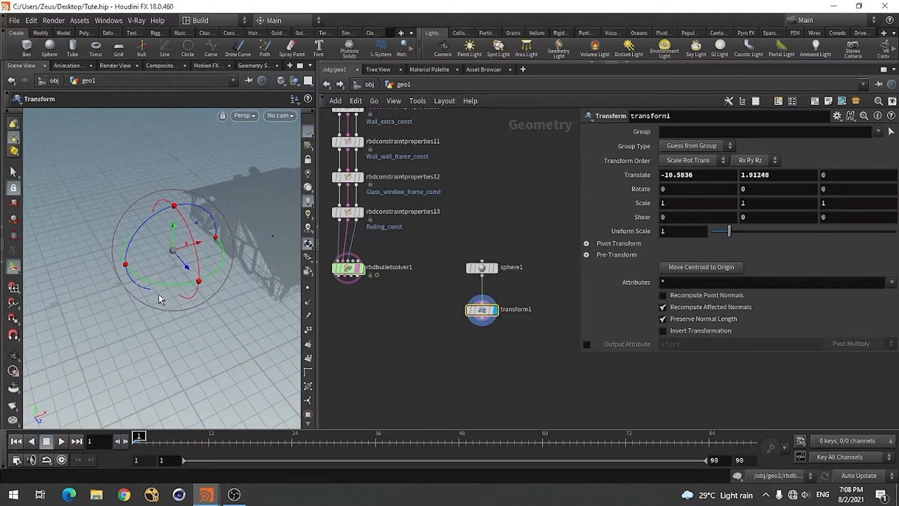
# Shift the sphere farther from the house along X, to a translate X of about -12.11
pyautogui.moveTo(184, 248); pyautogui.dragTo(177, 254)
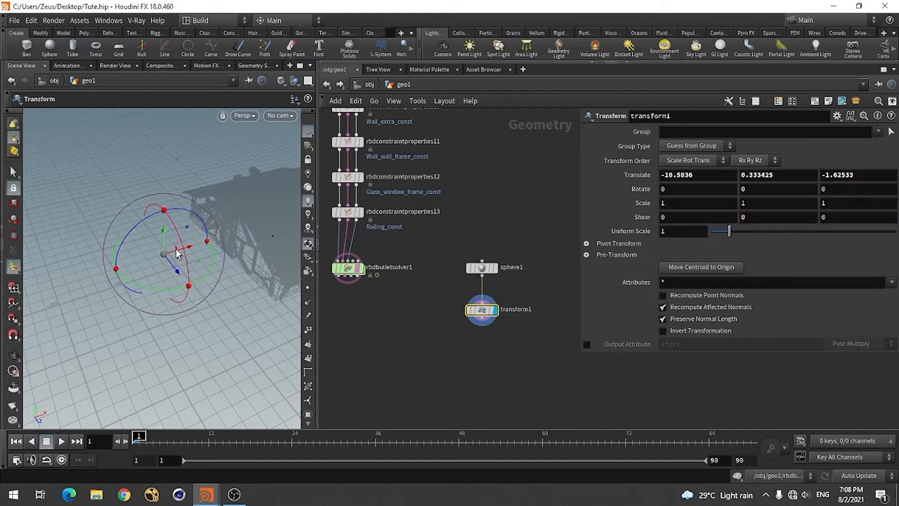
pyautogui.hotkey('ctrl', 'z')
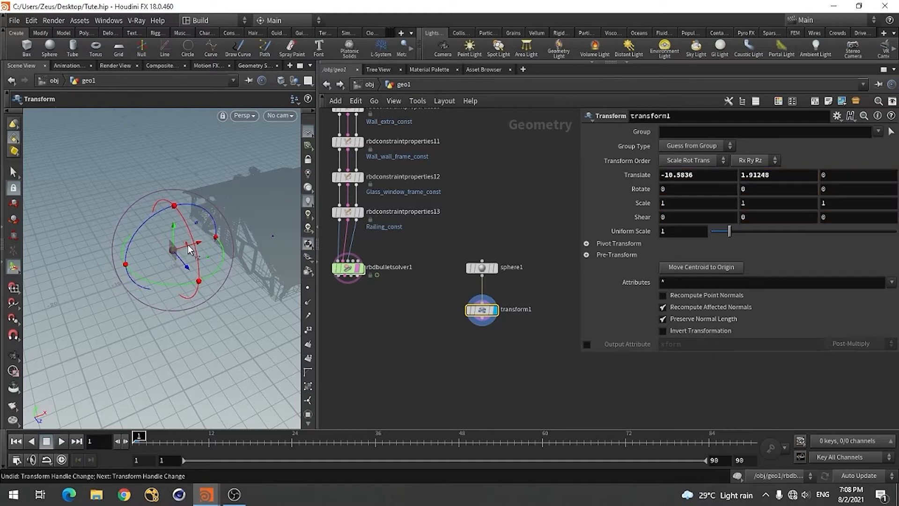
pyautogui.moveTo(199, 243); pyautogui.dragTo(184, 246)
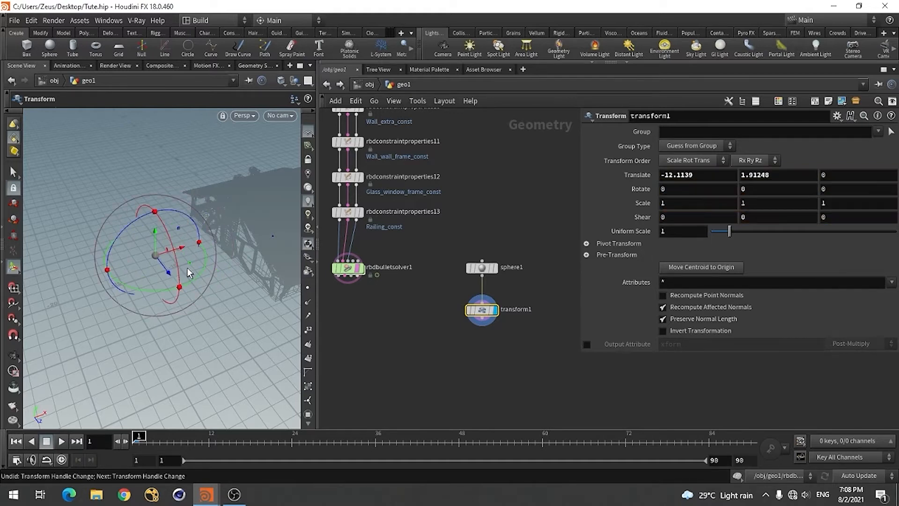
pyautogui.moveTo(171, 314)
pyautogui.keyDown('alt'); pyautogui.mouseDown()
pyautogui.moveTo(191, 309)
pyautogui.moveTo(145, 287)
pyautogui.moveTo(177, 337)
pyautogui.moveTo(175, 315)
pyautogui.mouseUp(); pyautogui.keyUp('alt')
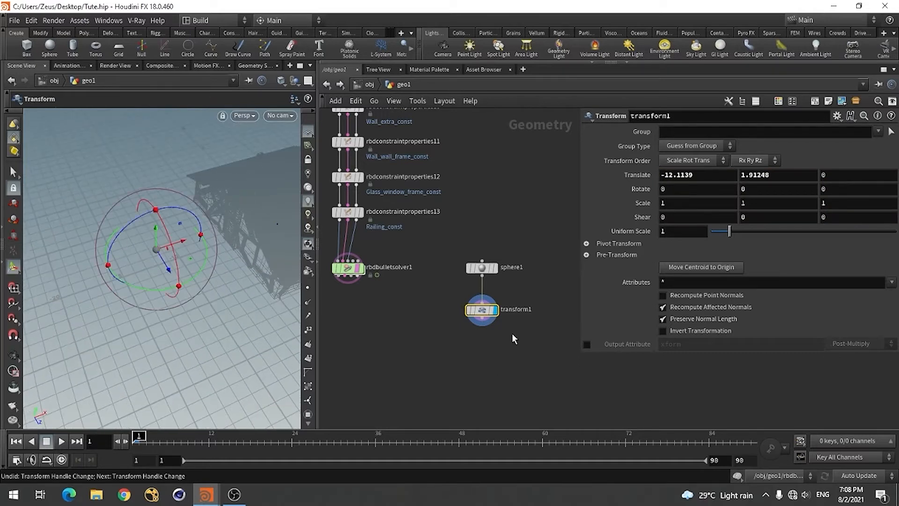
# Add a Pyro Source node below transform1, connect transform1 to its first input, and display its output
pyautogui.scroll(-5, 481, 280)
pyautogui.scroll(5, 481, 281)
pyautogui.scroll(-1, 487, 305)
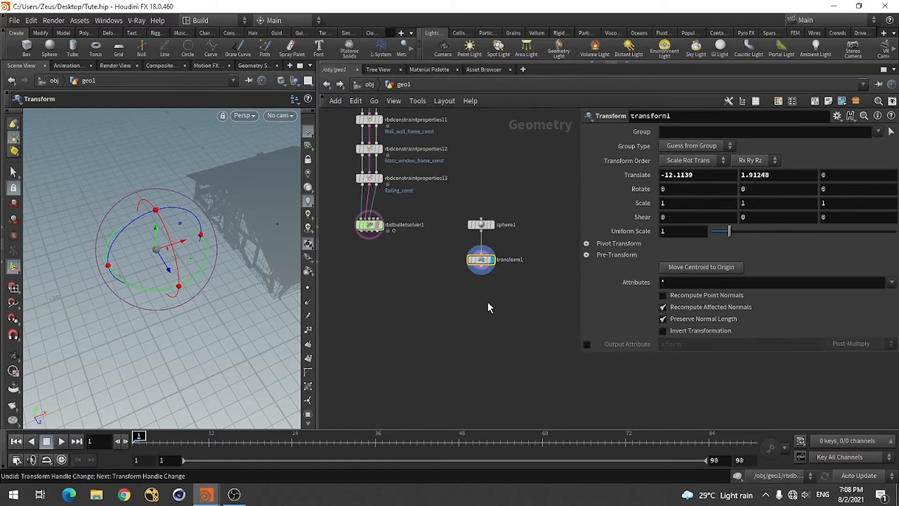
pyautogui.press('Tab')
pyautogui.write('pyro')
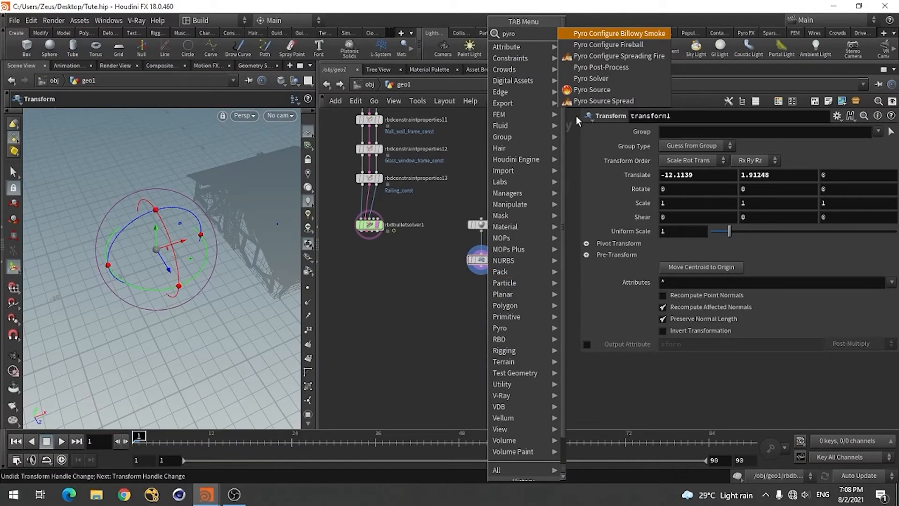
pyautogui.click(591, 89)
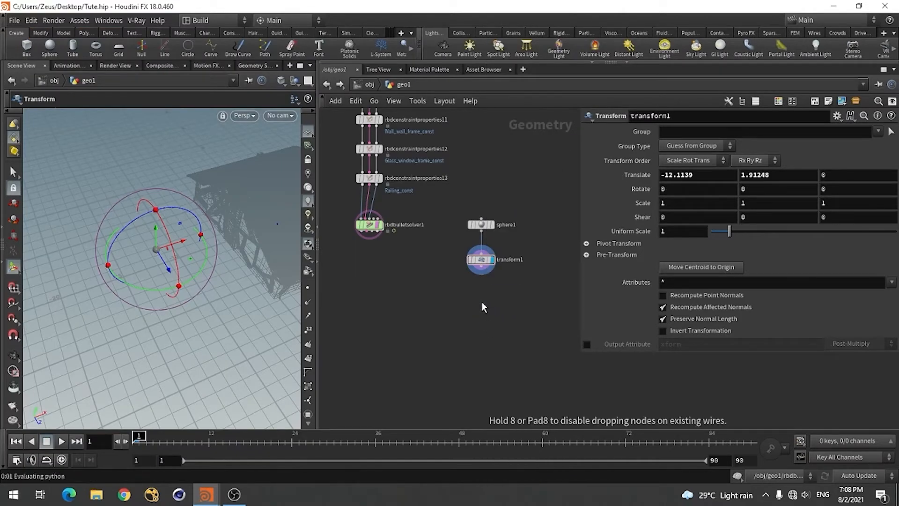
pyautogui.click(481, 301)
pyautogui.scroll(3, 488, 282)
pyautogui.click(467, 306)
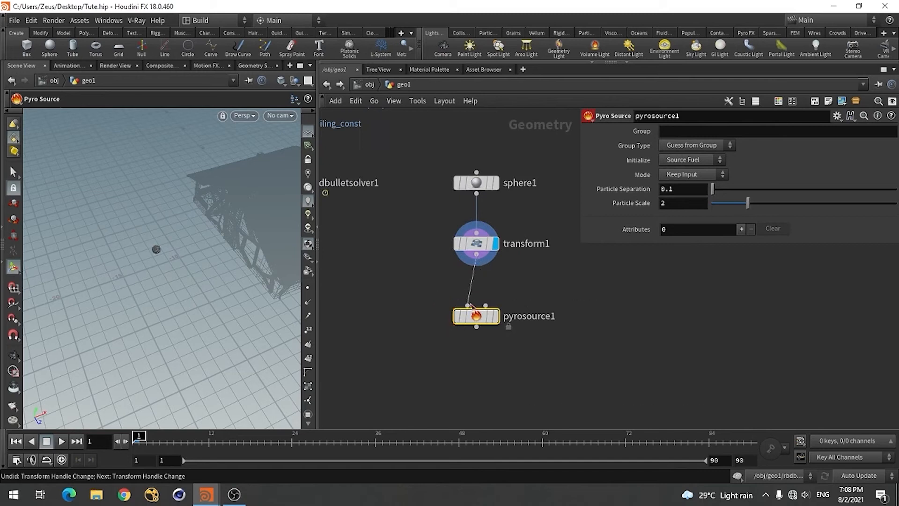
pyautogui.click(495, 316)
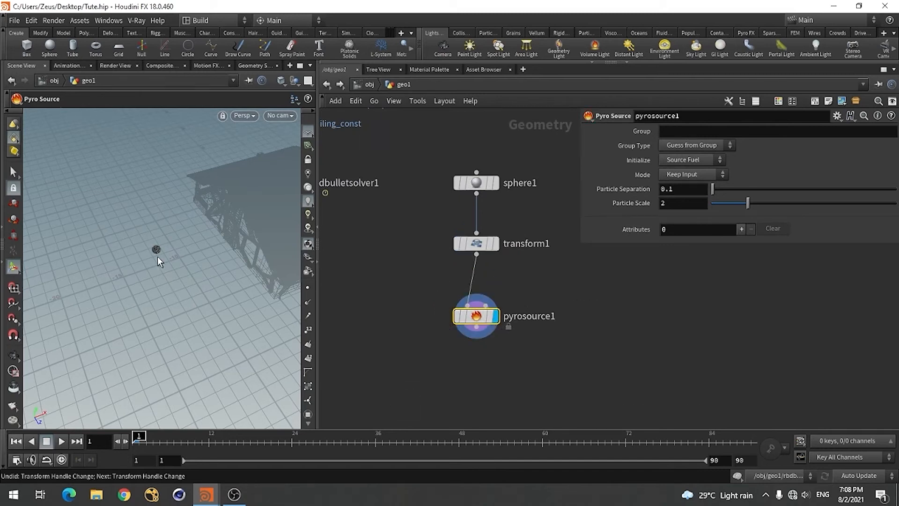
# Initialize pyrosource1 with the Source Fuel preset so it carries density, temperature and fuel attributes
pyautogui.press('Escape')
pyautogui.moveTo(192, 281); pyautogui.dragTo(247, 266)
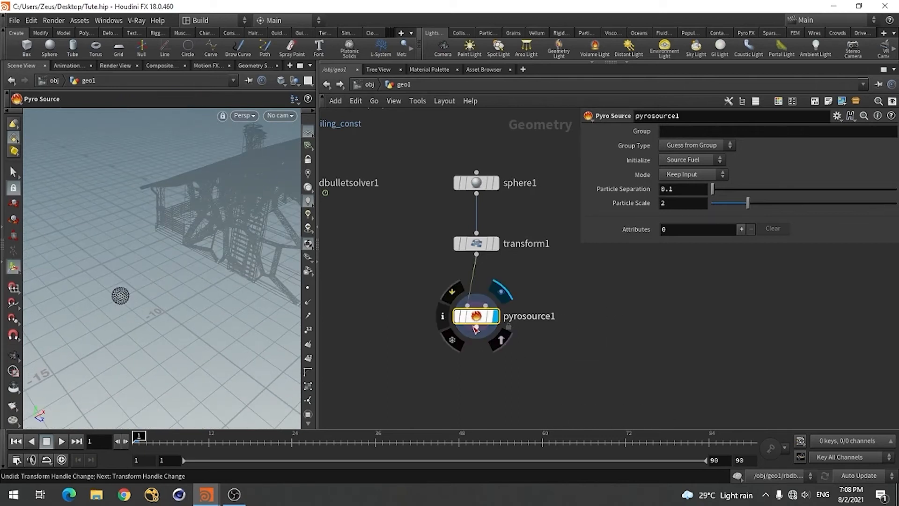
pyautogui.click(682, 160)
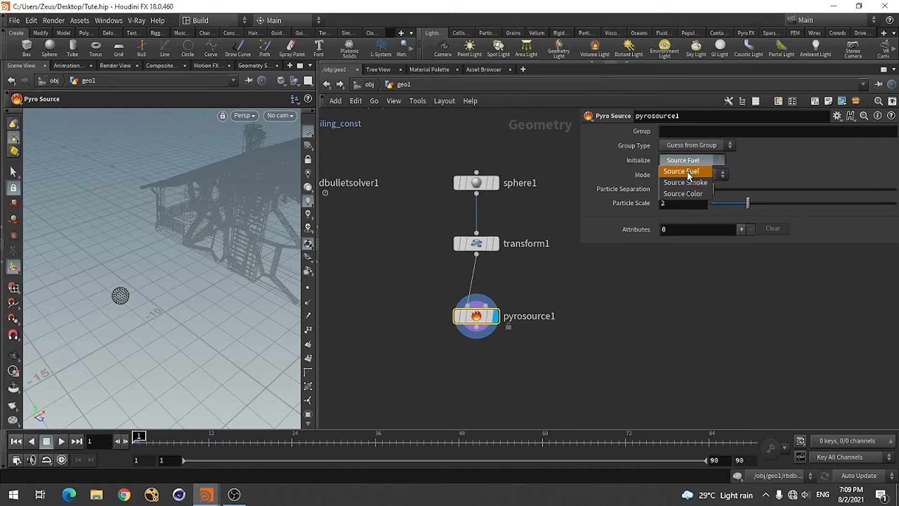
pyautogui.click(686, 172)
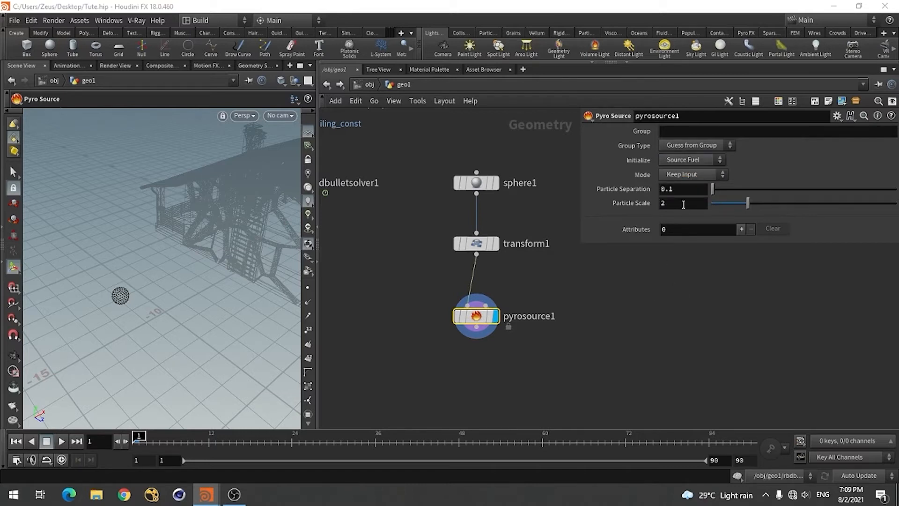
pyautogui.click(686, 160)
pyautogui.click(685, 186)
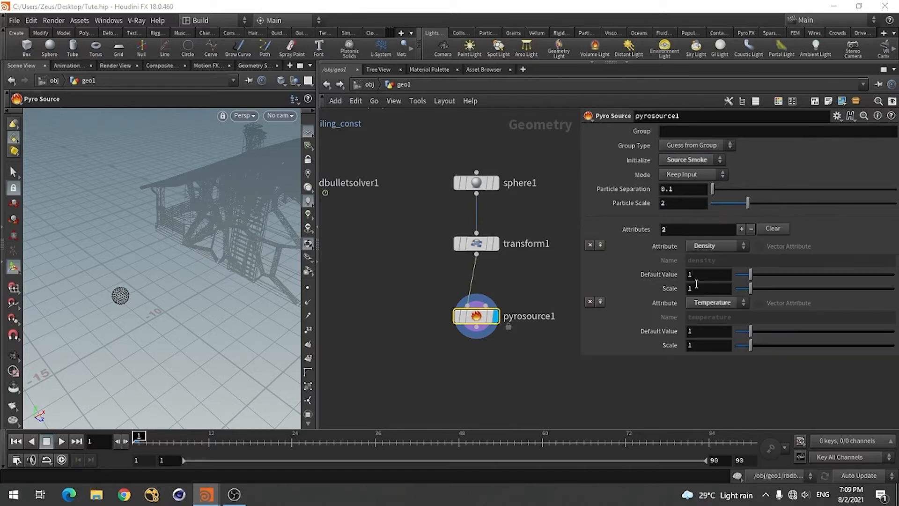
pyautogui.click(682, 159)
pyautogui.click(682, 171)
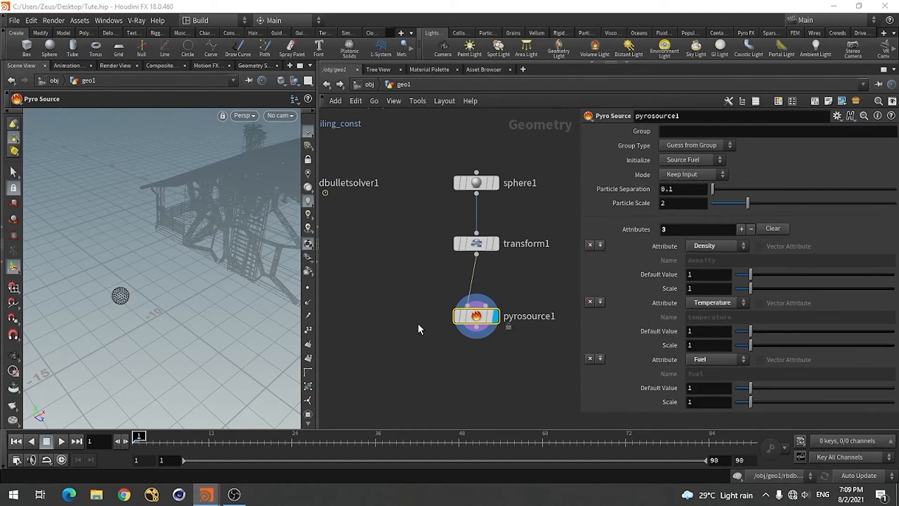
# Add a Point Velocity node below pyrosource1, connect it to the pyro source, and display its output
pyautogui.scroll(-4, 418, 281)
pyautogui.scroll(3, 422, 304)
pyautogui.scroll(-2, 393, 272)
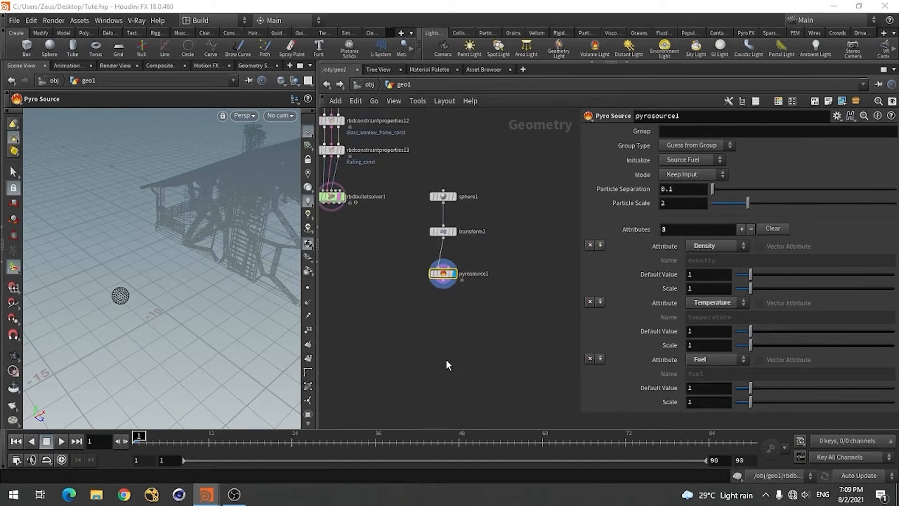
pyautogui.press('Tab')
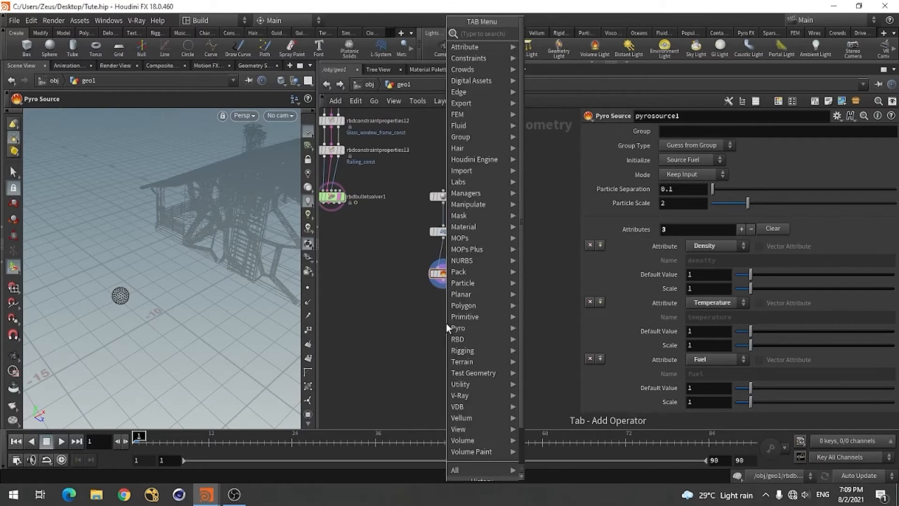
pyautogui.write('poi')
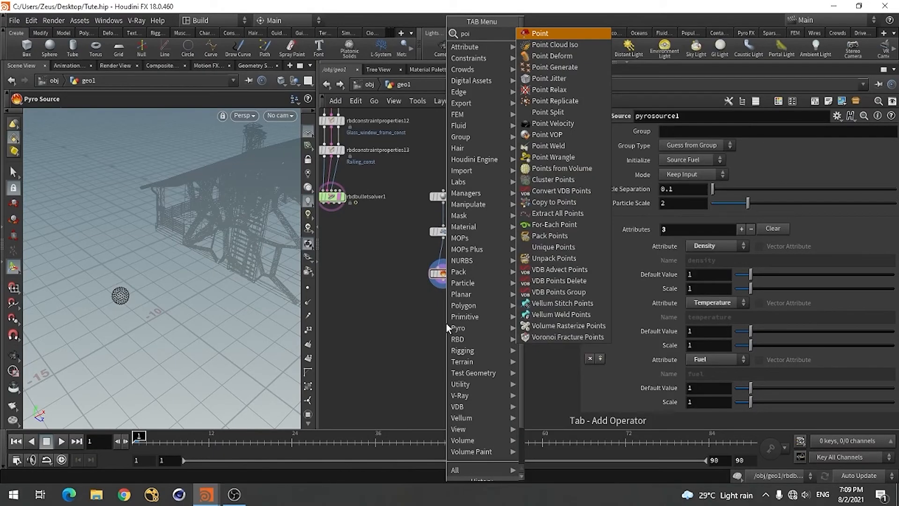
pyautogui.write('nt')
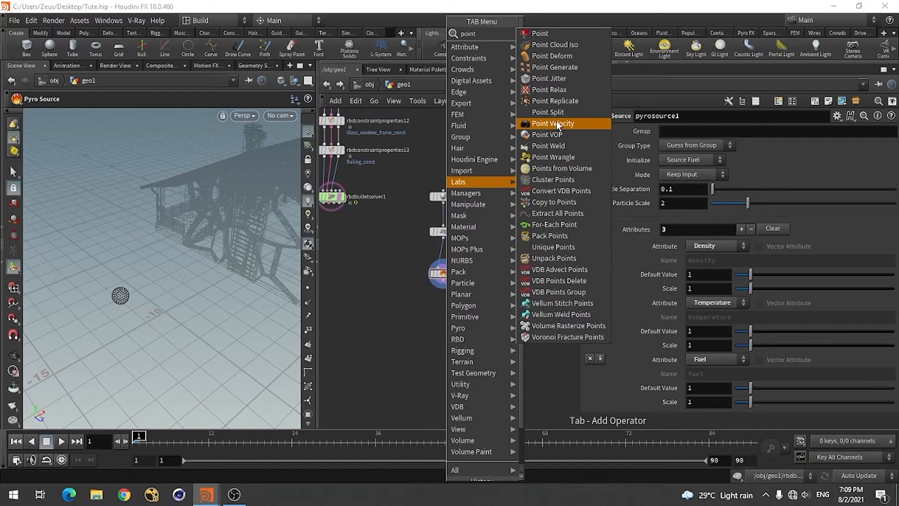
pyautogui.click(556, 122)
pyautogui.click(442, 313)
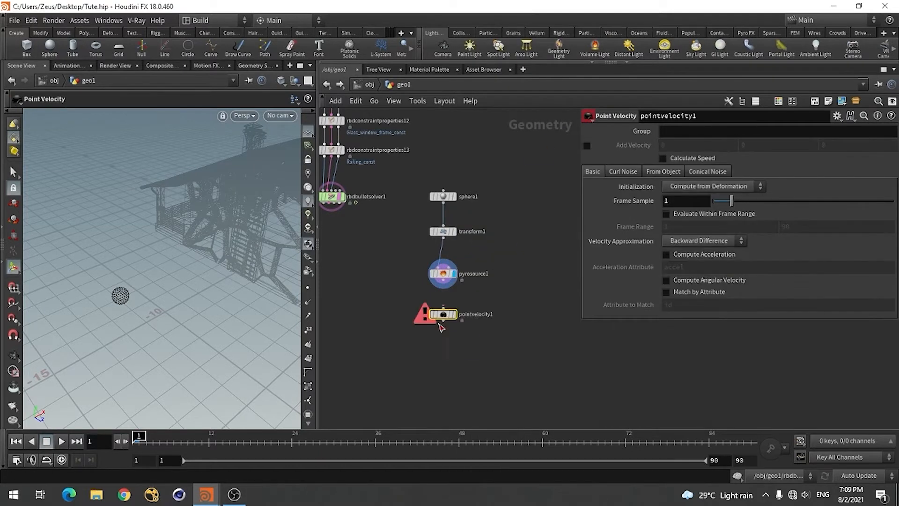
pyautogui.scroll(3, 442, 305)
pyautogui.moveTo(448, 289); pyautogui.dragTo(445, 309)
pyautogui.click(463, 322)
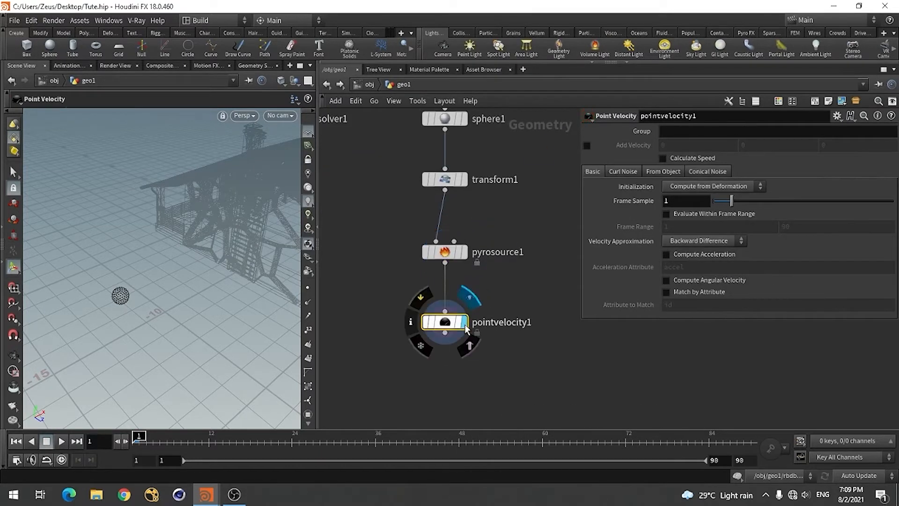
pyautogui.moveTo(123, 360)
pyautogui.keyDown('alt'); pyautogui.mouseDown()
pyautogui.moveTo(109, 362)
pyautogui.moveTo(130, 361)
pyautogui.mouseUp(); pyautogui.keyUp('alt')
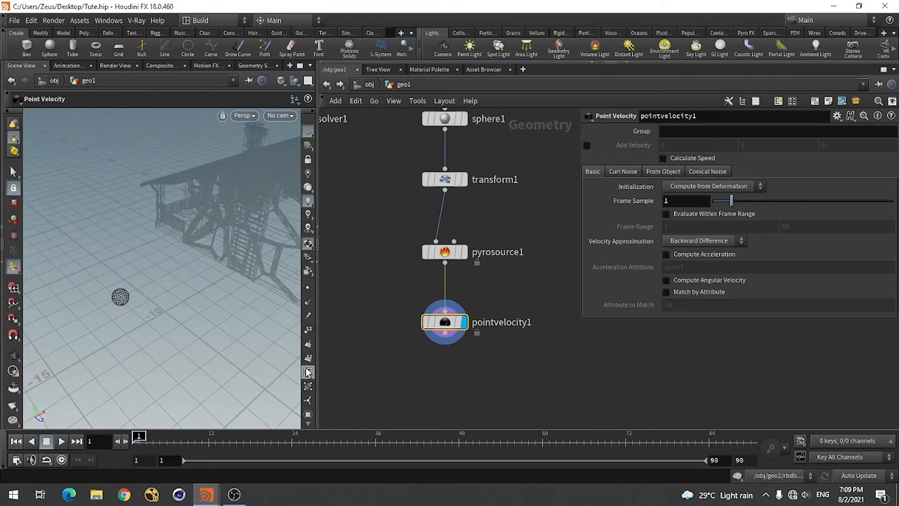
# Enable Add Velocity on pointvelocity1 and set its X component to 10
pyautogui.click(587, 148)
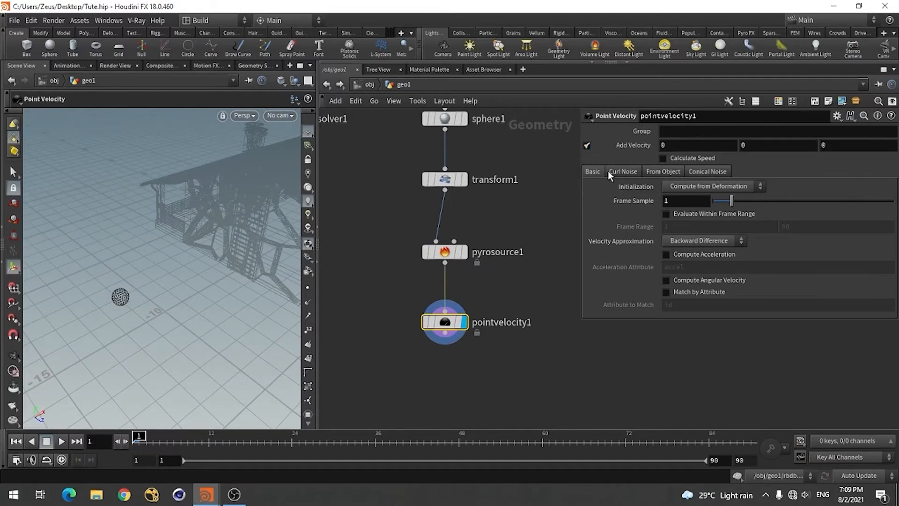
pyautogui.click(667, 149)
pyautogui.write('10')
# Add a Volume Rasterize Attributes node below pointvelocity1, connect it to the point velocity node, and display its output
pyautogui.scroll(-3, 479, 227)
pyautogui.scroll(4, 482, 294)
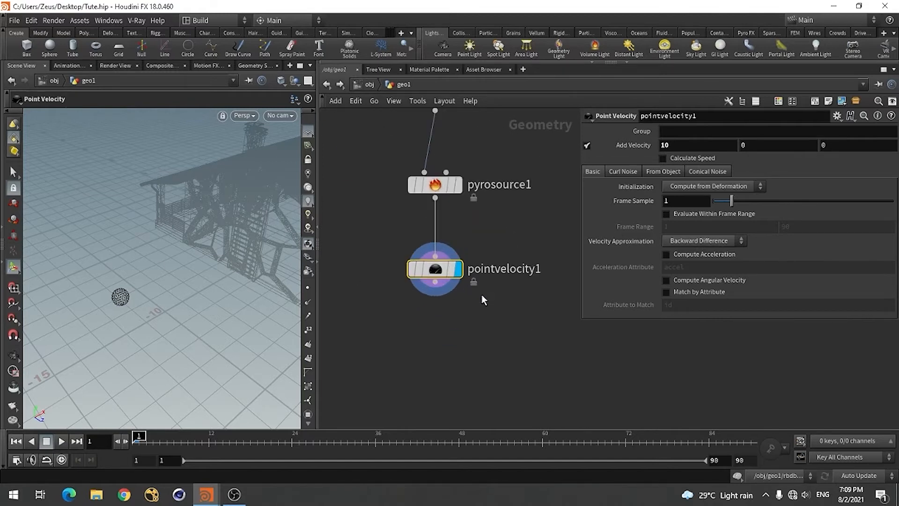
pyautogui.press('Tab')
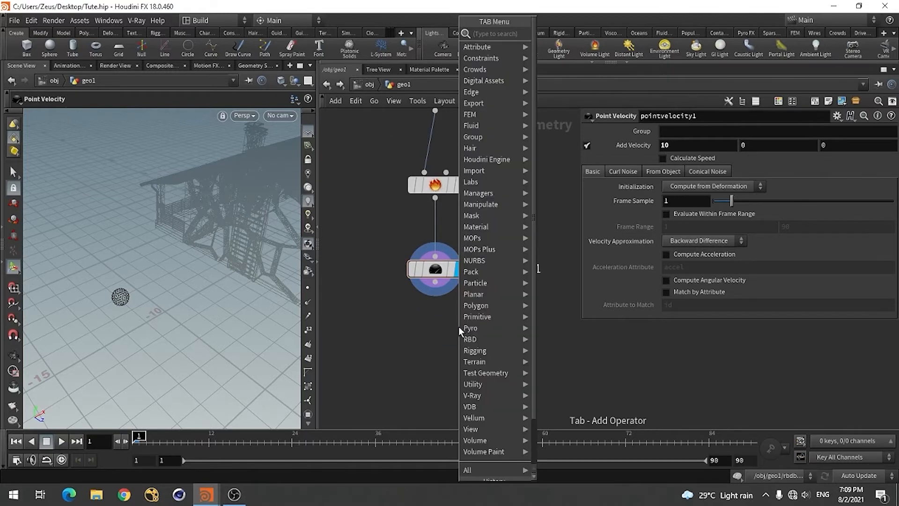
pyautogui.write('volum')
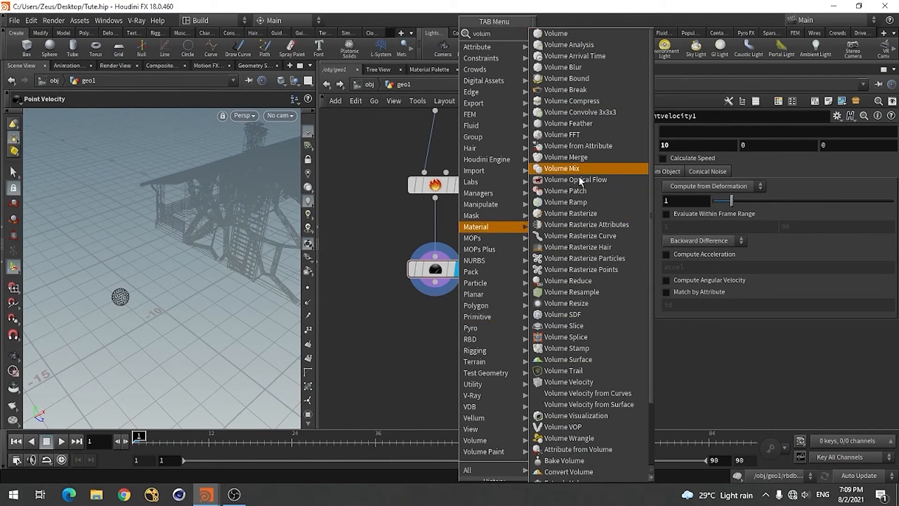
pyautogui.click(574, 225)
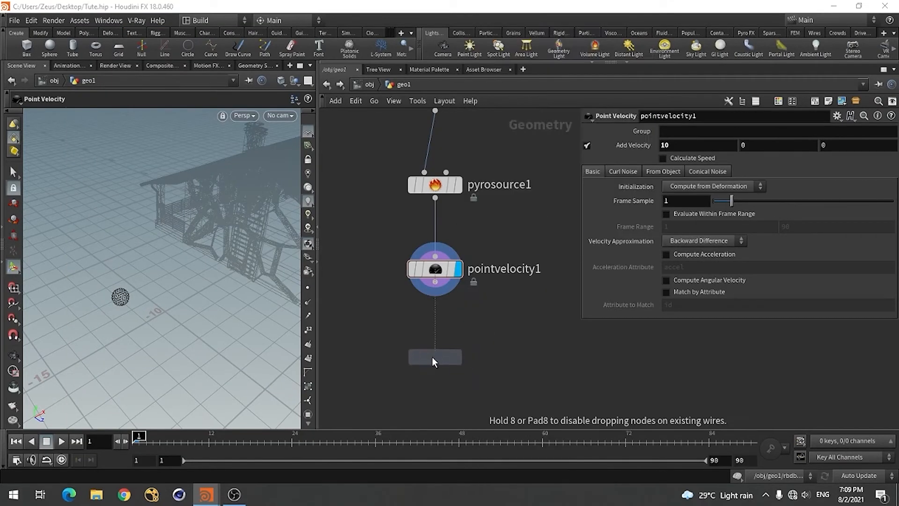
pyautogui.click(431, 345)
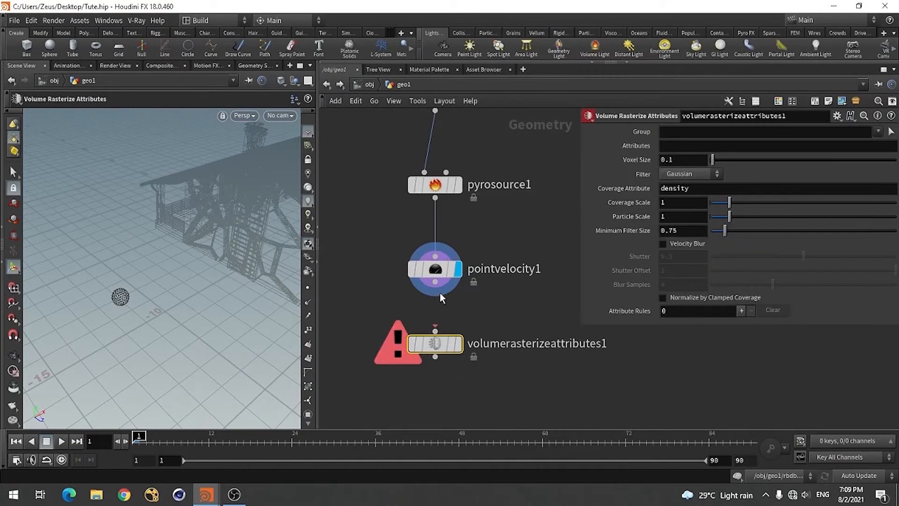
pyautogui.click(461, 345)
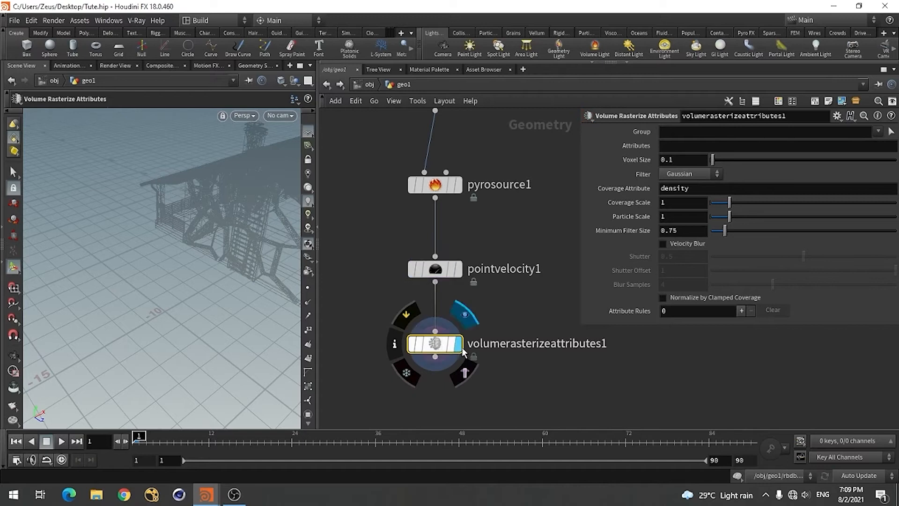
# Rasterize the attributes density, temperature, v and fuel in volumerasterizeattributes1, and enable Normalize by Clamped Coverage
pyautogui.click(680, 145)
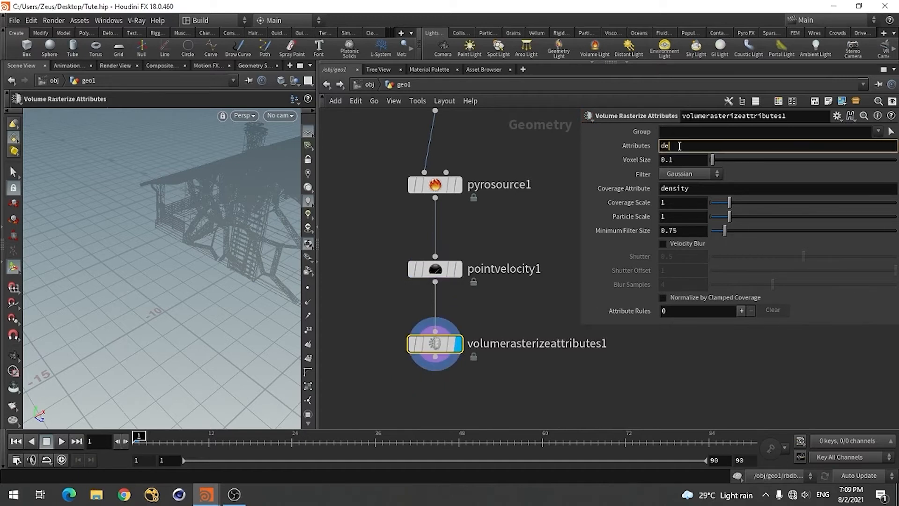
pyautogui.write('density temperature')
pyautogui.write('v fuel')
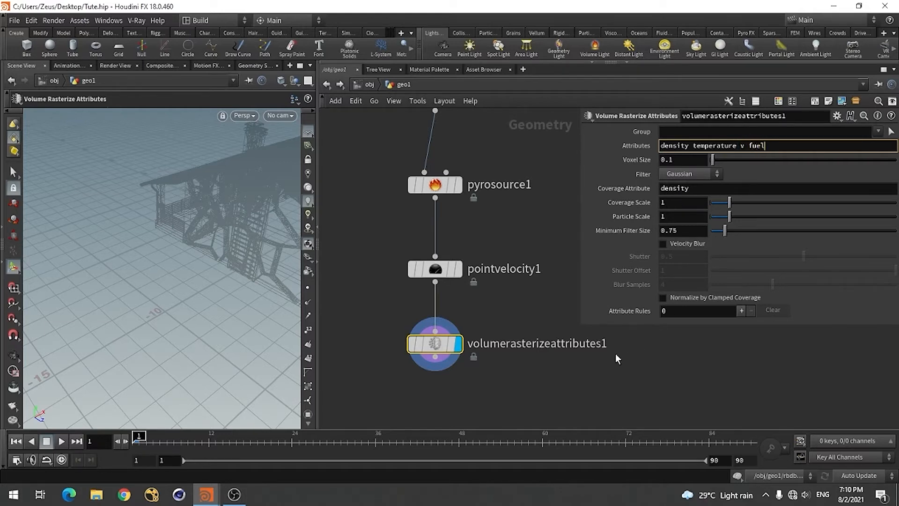
pyautogui.click(536, 379)
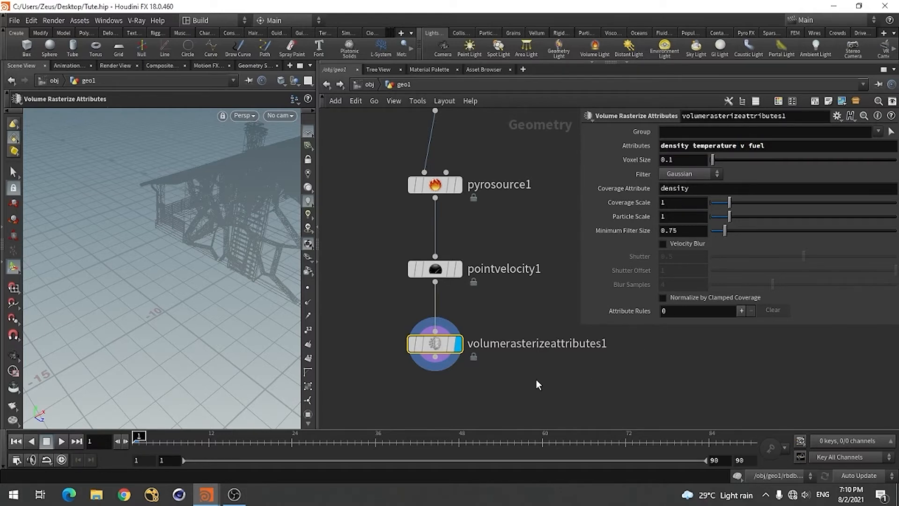
pyautogui.click(684, 298)
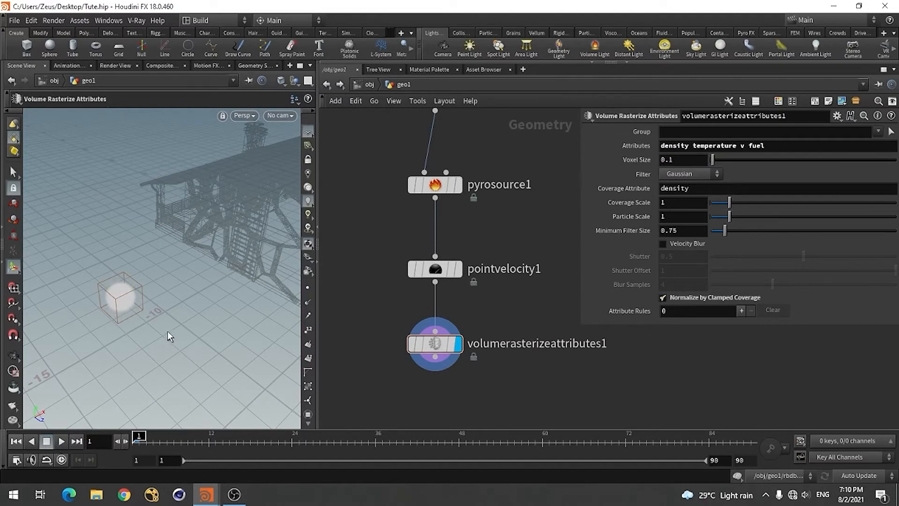
# Add a Null below volumerasterizeattributes1, connect it to the rasterize node, and display its output
pyautogui.scroll(-4, 465, 241)
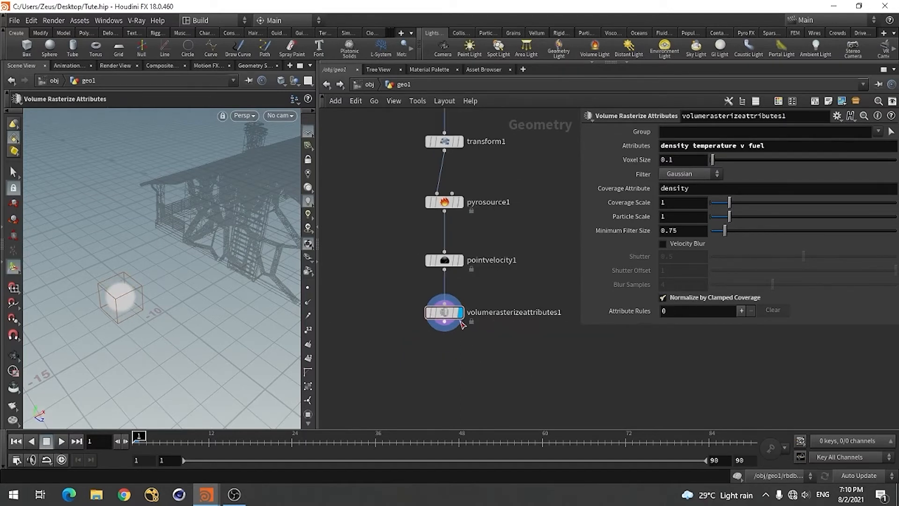
pyautogui.scroll(2, 447, 279)
pyautogui.scroll(-2, 432, 274)
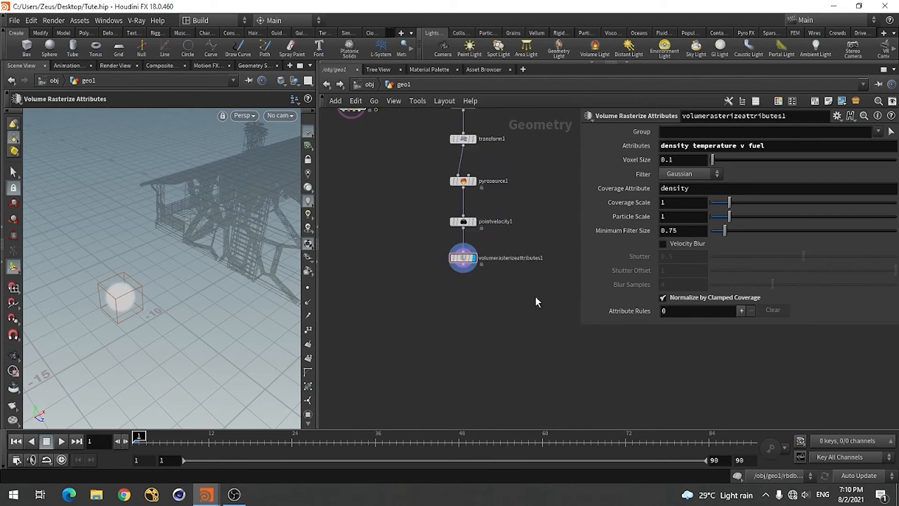
pyautogui.press('Tab')
pyautogui.write('nul')
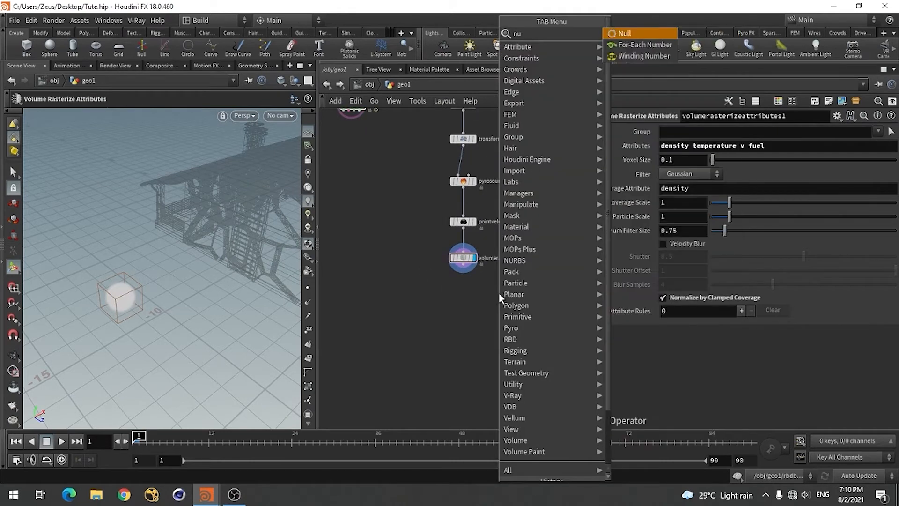
pyautogui.press('Return')
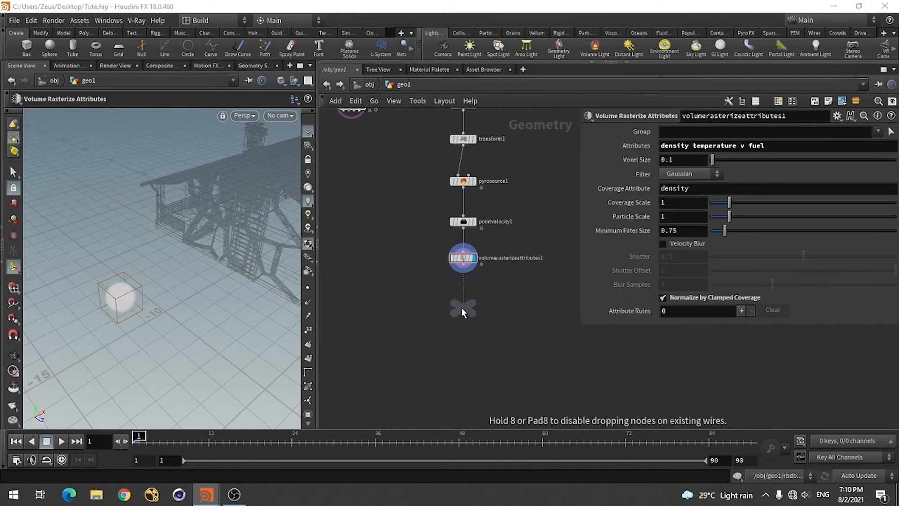
pyautogui.click(462, 308)
pyautogui.scroll(2, 464, 300)
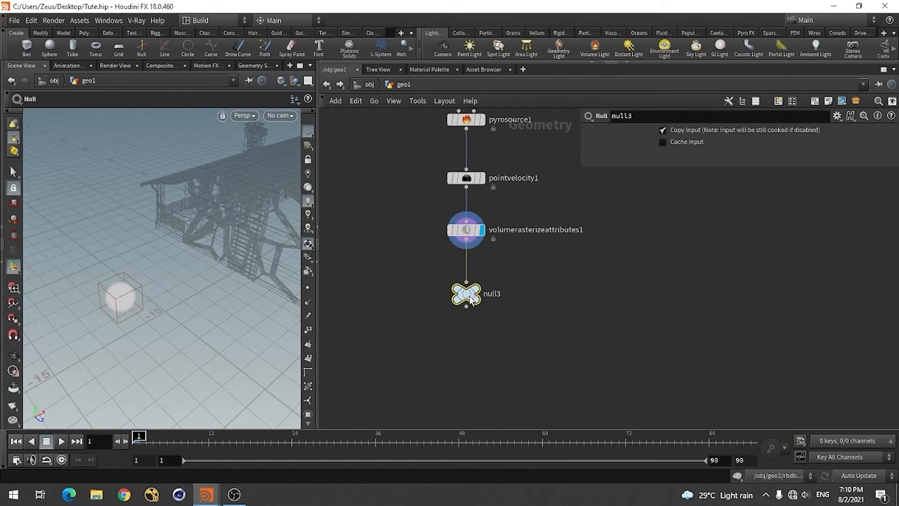
pyautogui.click(490, 294)
pyautogui.click(477, 289)
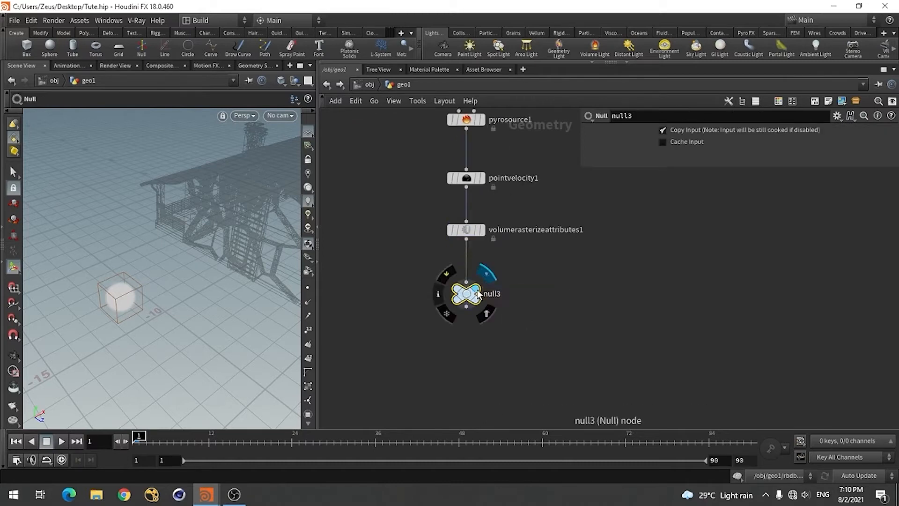
# Rename the Null below the rasterize node as Pyro_source
pyautogui.click(494, 294)
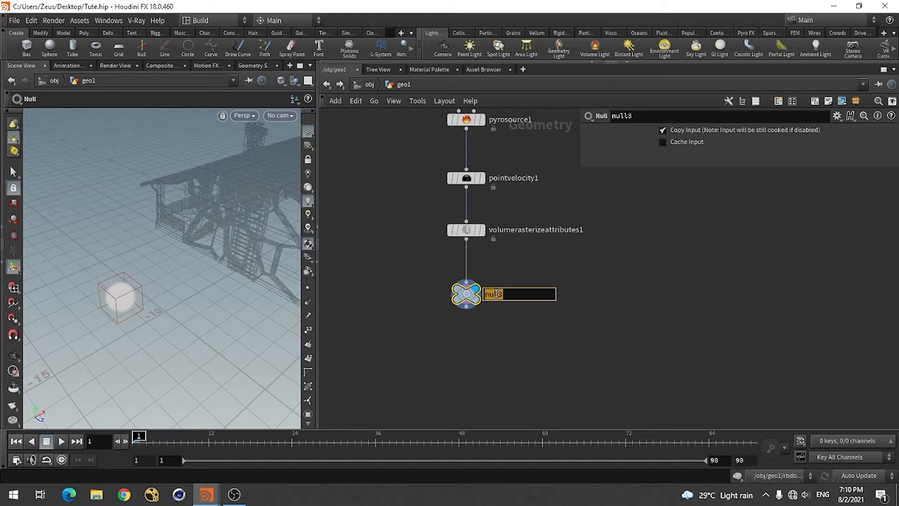
pyautogui.write('Pyro_source')
pyautogui.press('Return')
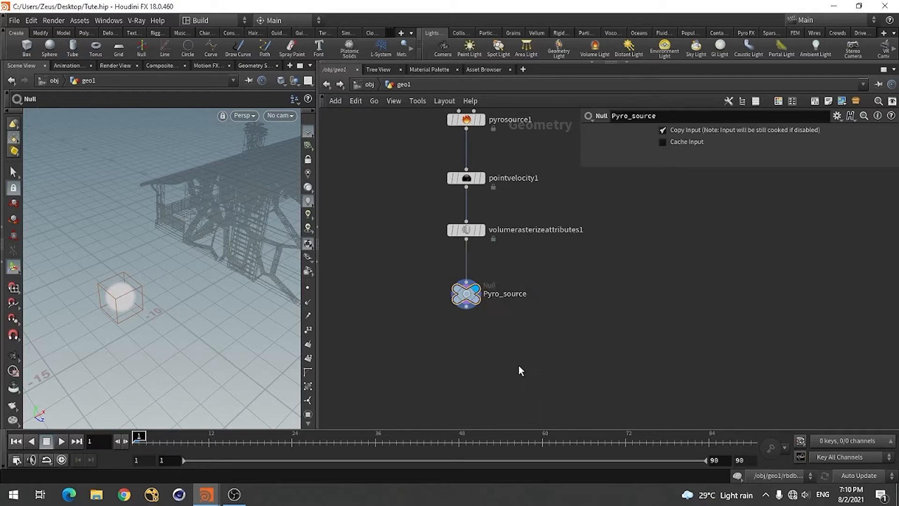
# Add a DOP Network below Pyro_source, connect Pyro_source to its first input, and display its output
pyautogui.scroll(3, 487, 323)
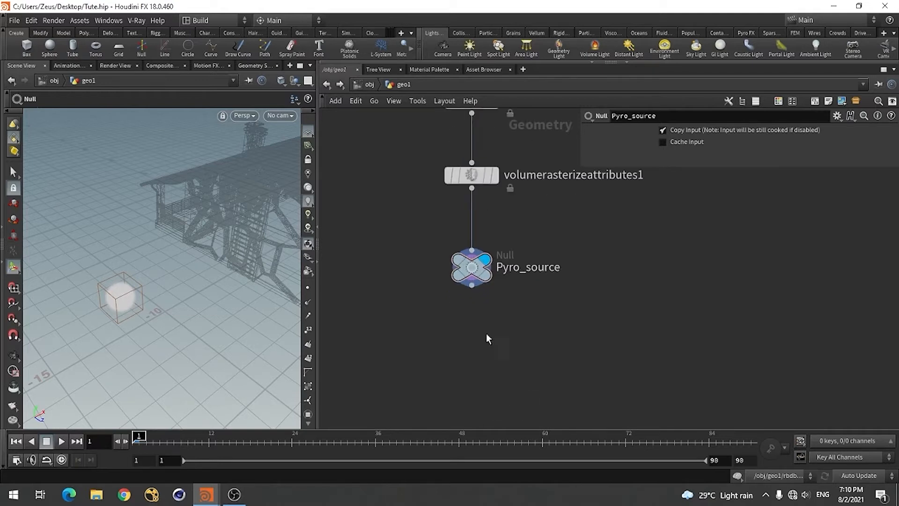
pyautogui.press('Tab')
pyautogui.write('dop')
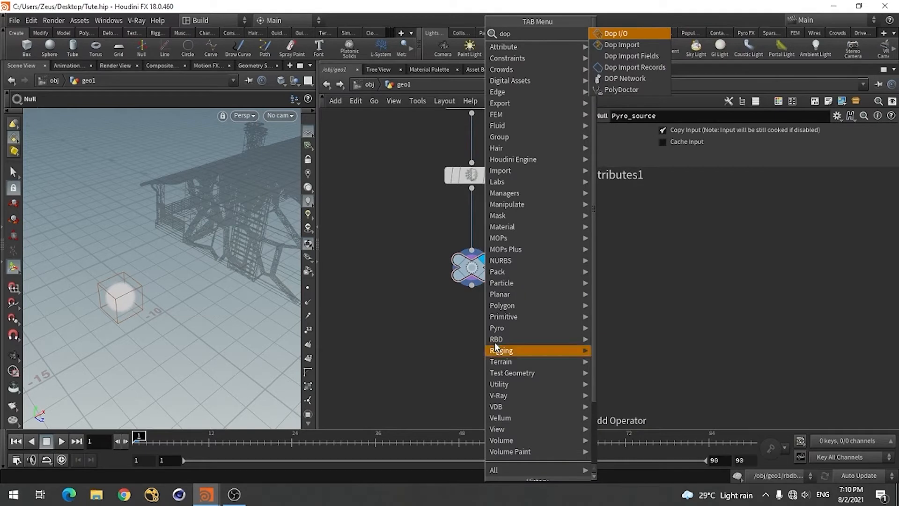
pyautogui.click(628, 78)
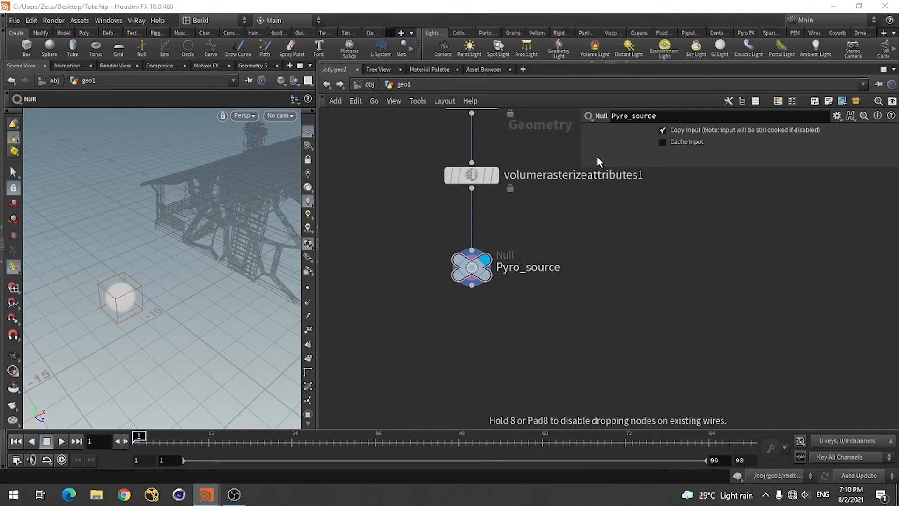
pyautogui.click(474, 335)
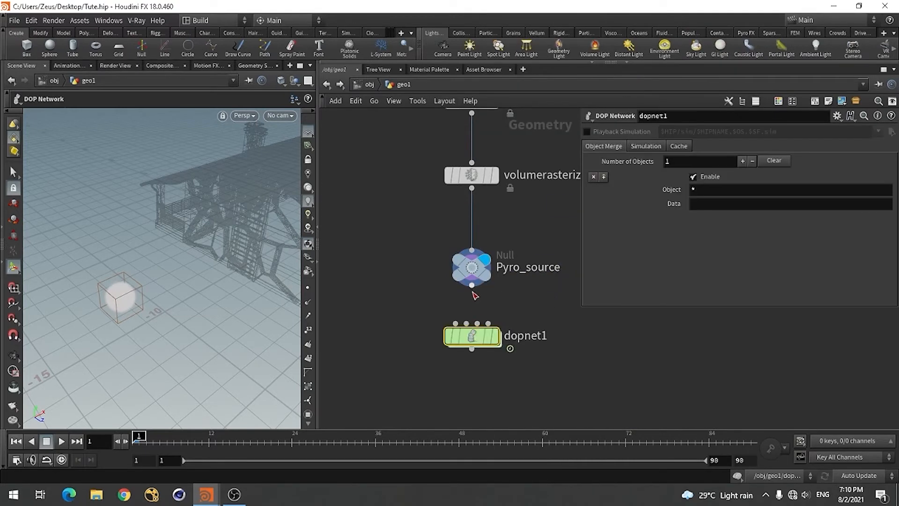
pyautogui.moveTo(472, 286); pyautogui.dragTo(456, 322)
pyautogui.click(502, 308)
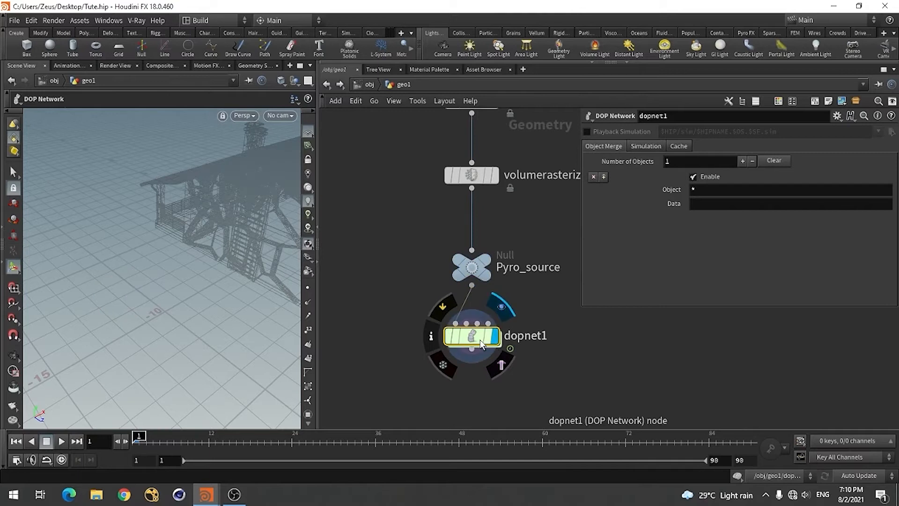
# Enter dopnet1 and add a Smoke Object above the output node
pyautogui.doubleClick(467, 338)
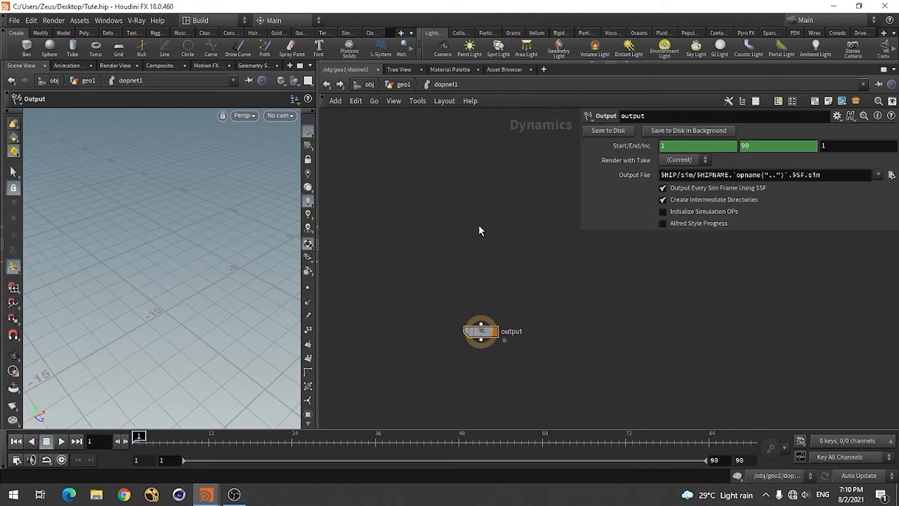
pyautogui.press('Tab')
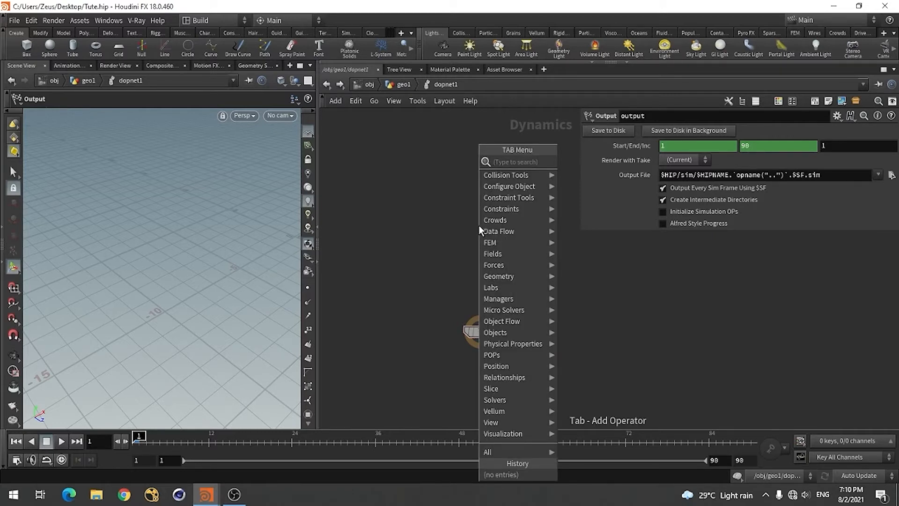
pyautogui.write('smok')
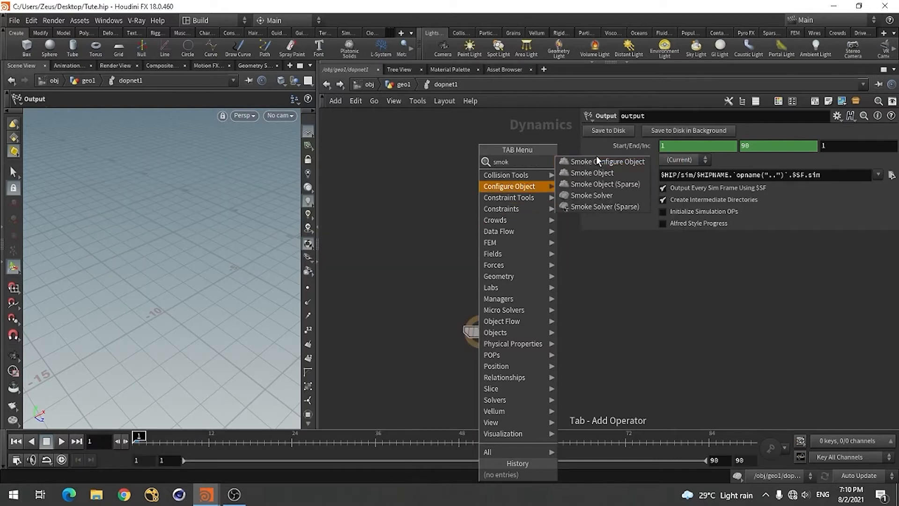
pyautogui.click(601, 174)
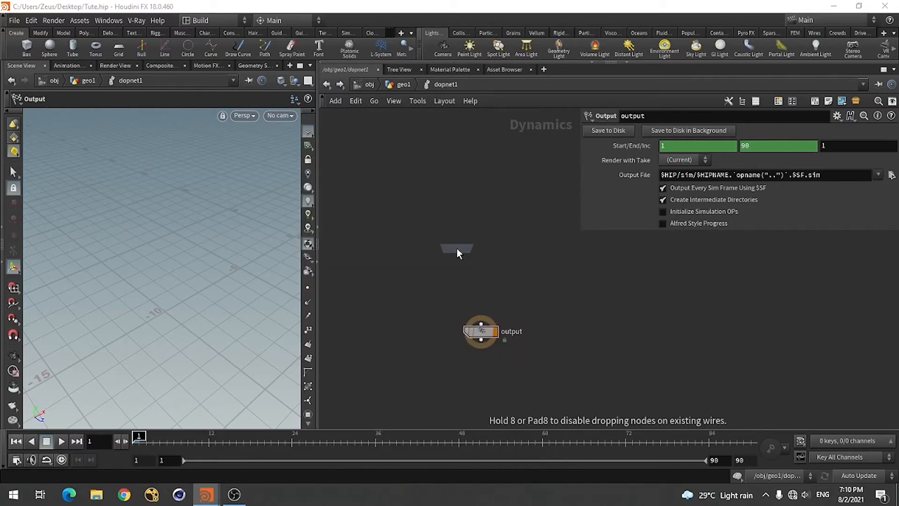
pyautogui.click(457, 248)
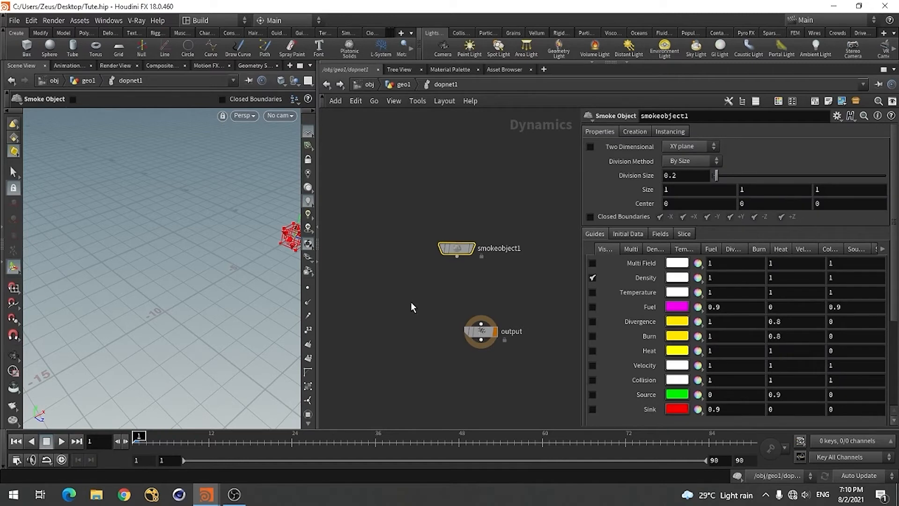
# Add a Pyro Solver feeding the output node and connect smokeobject1 to the solver's first input
pyautogui.press('Tab')
pyautogui.write('p')
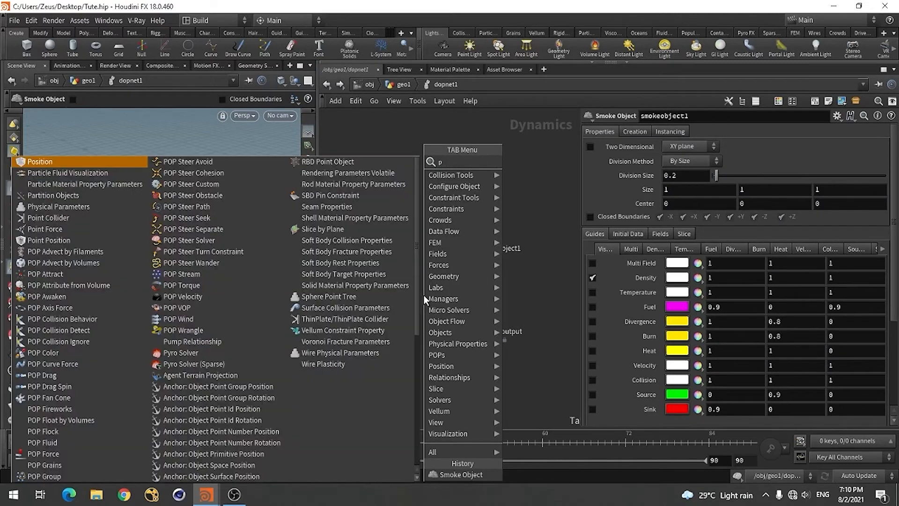
pyautogui.write('yro')
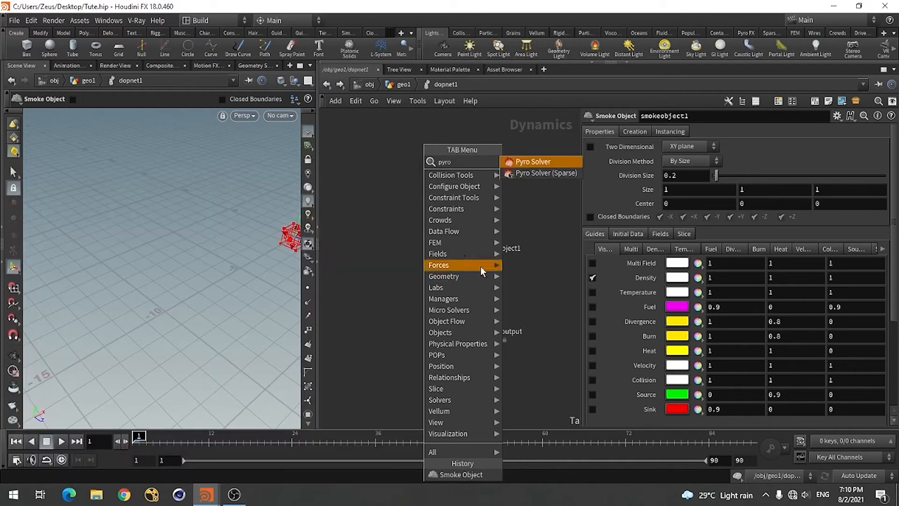
pyautogui.click(531, 162)
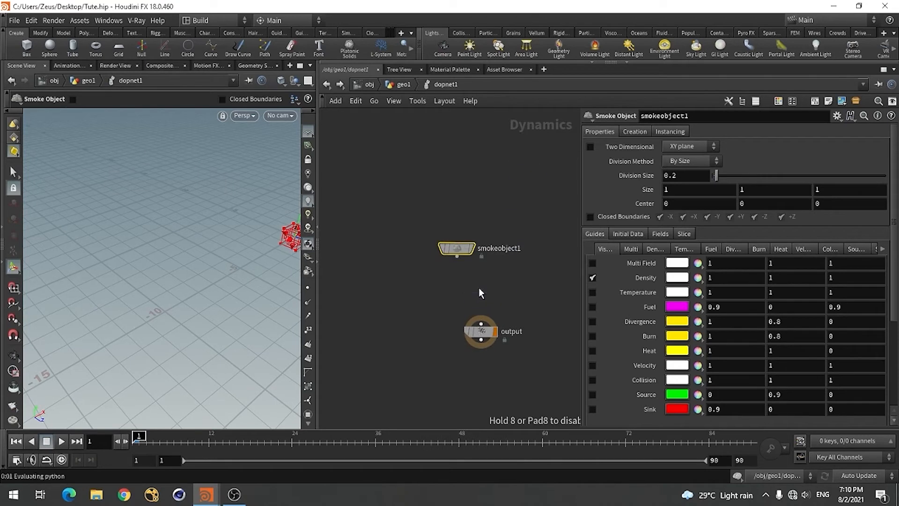
pyautogui.click(479, 287)
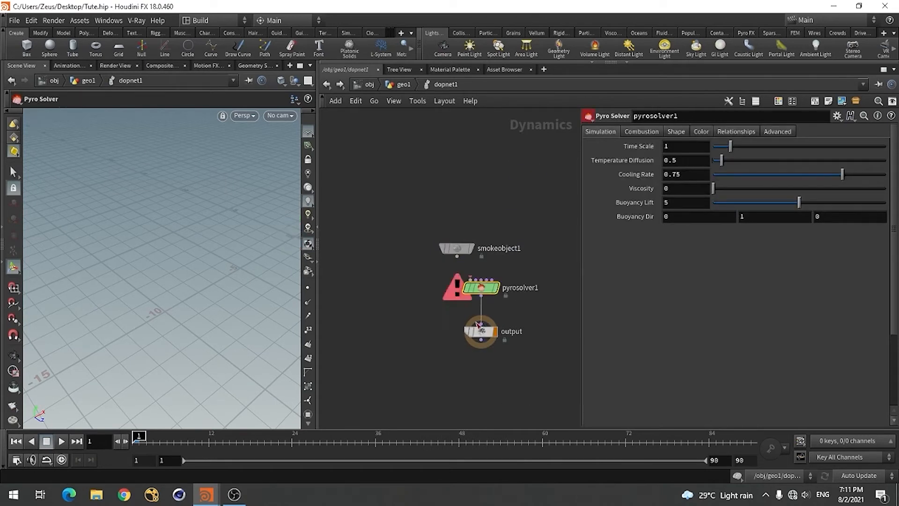
pyautogui.moveTo(456, 249); pyautogui.dragTo(487, 302)
# Set the size of smokeobject1 to 40 in X, Y and Z
pyautogui.scroll(2, 431, 232)
pyautogui.moveTo(410, 183); pyautogui.dragTo(373, 252)
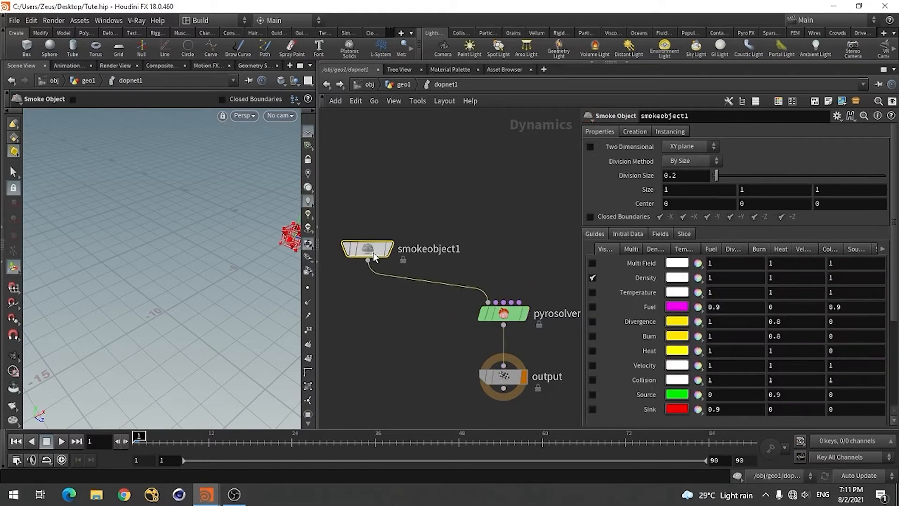
pyautogui.click(675, 192)
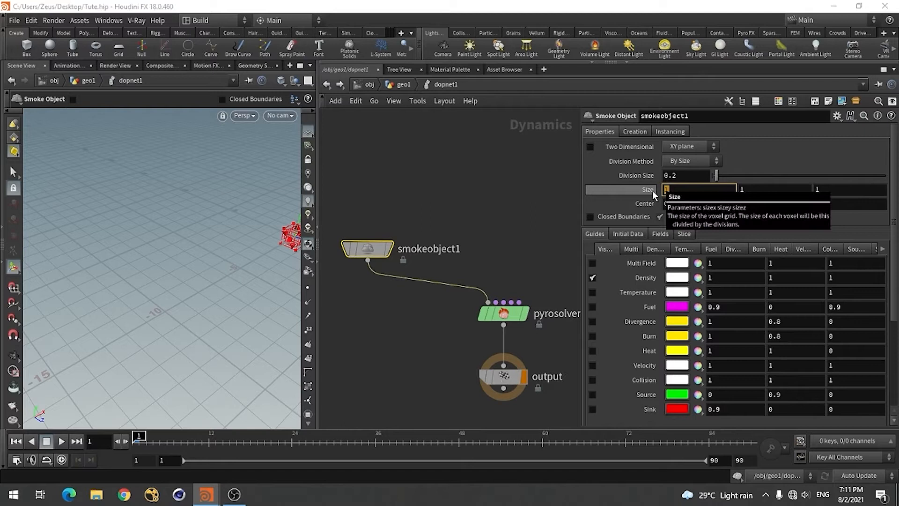
pyautogui.write('40')
pyautogui.press('Tab')
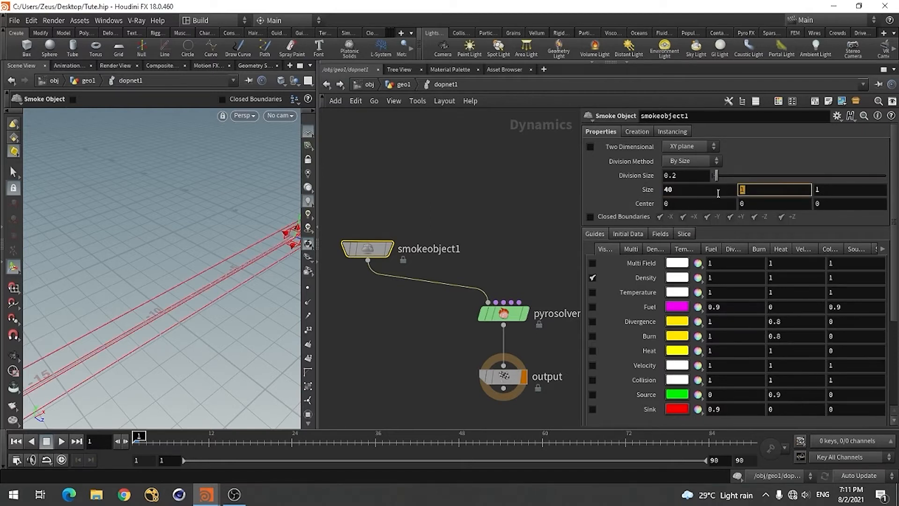
pyautogui.write('40')
pyautogui.press('Tab')
pyautogui.write('40')
pyautogui.press('Return')
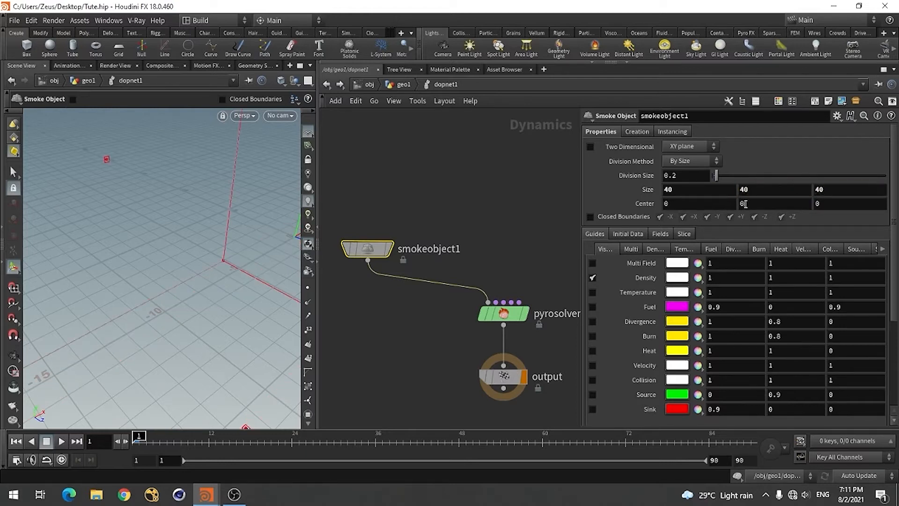
# Set the Y center of smokeobject1 to 20
pyautogui.click(744, 204)
pyautogui.write('20')
pyautogui.press('Return')
pyautogui.press('Escape')
pyautogui.moveTo(173, 244)
pyautogui.mouseDown()
pyautogui.moveTo(205, 241)
pyautogui.moveTo(167, 255)
pyautogui.moveTo(173, 264)
pyautogui.moveTo(167, 237)
pyautogui.mouseUp()
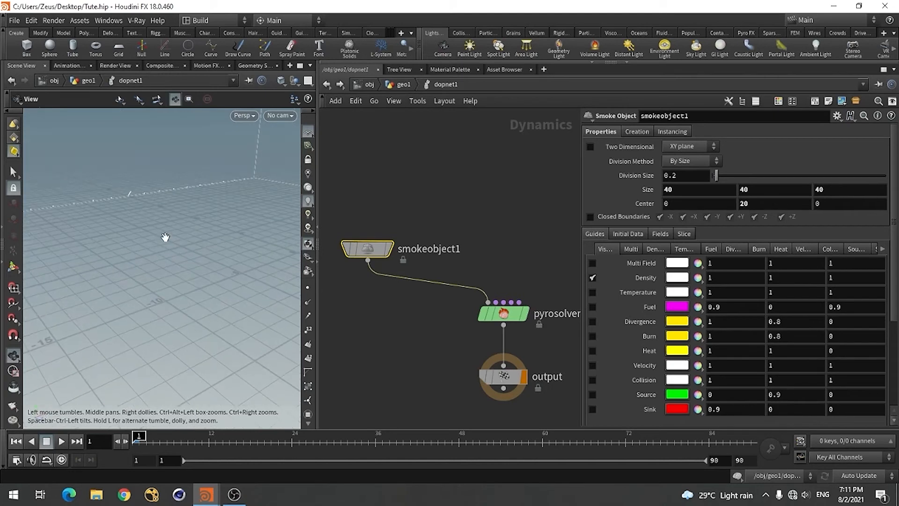
pyautogui.press('Return')
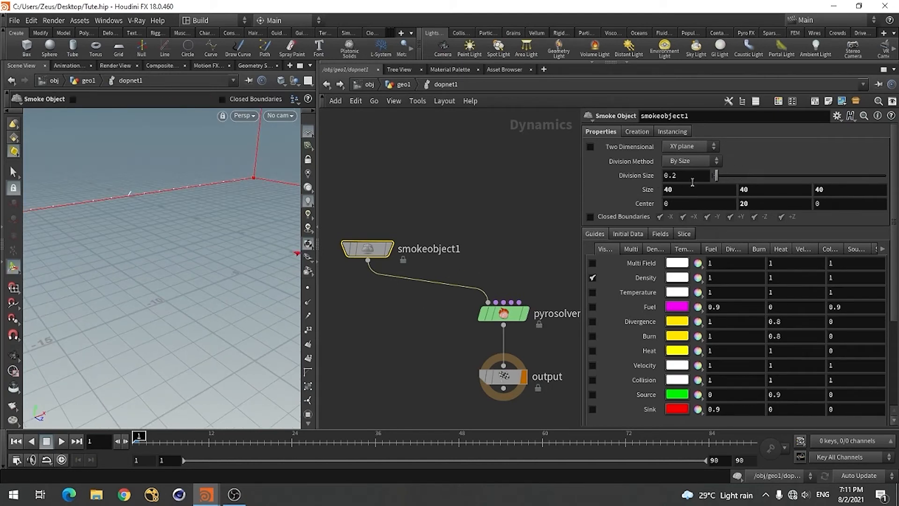
# Add a Volume Source node above pyrosolver1 in the DOP network
pyautogui.scroll(-2, 415, 265)
pyautogui.scroll(3, 443, 274)
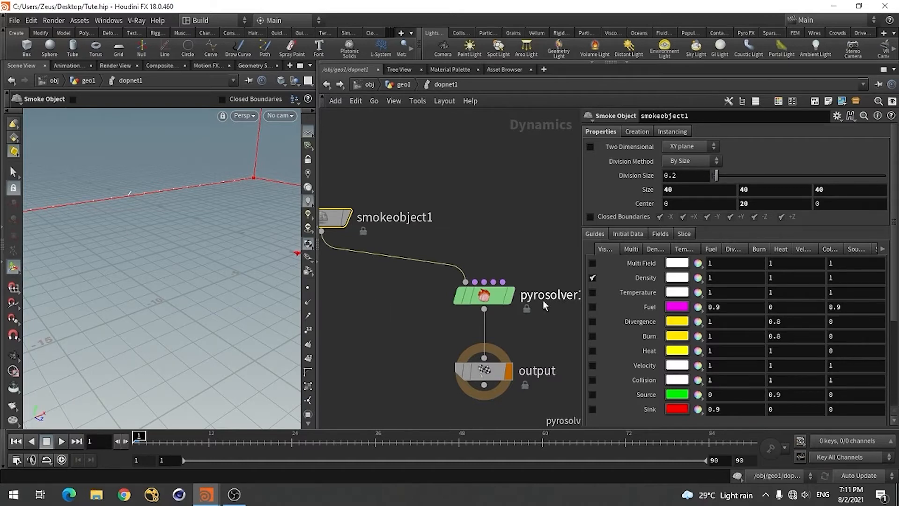
pyautogui.scroll(-2, 424, 301)
pyautogui.moveTo(469, 356)
pyautogui.moveTo(470, 356); pyautogui.dragTo(470, 383)
pyautogui.press('Tab')
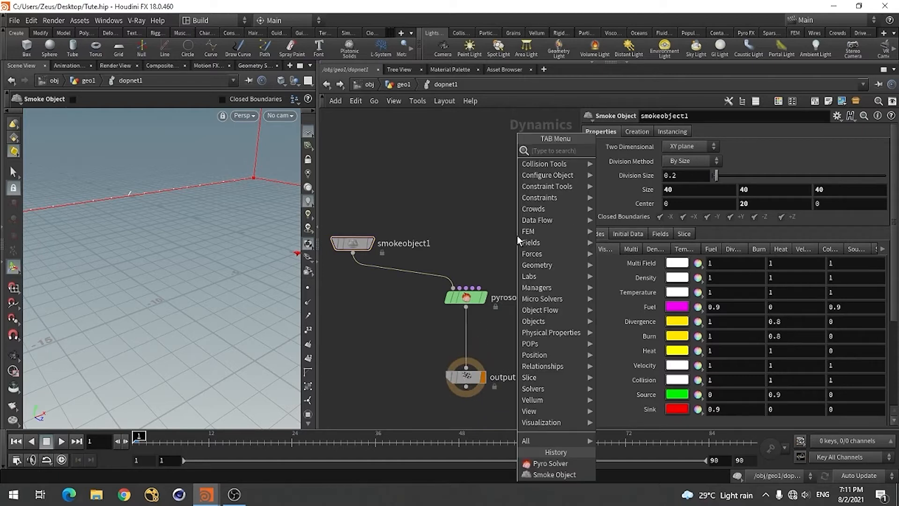
pyautogui.write('volu')
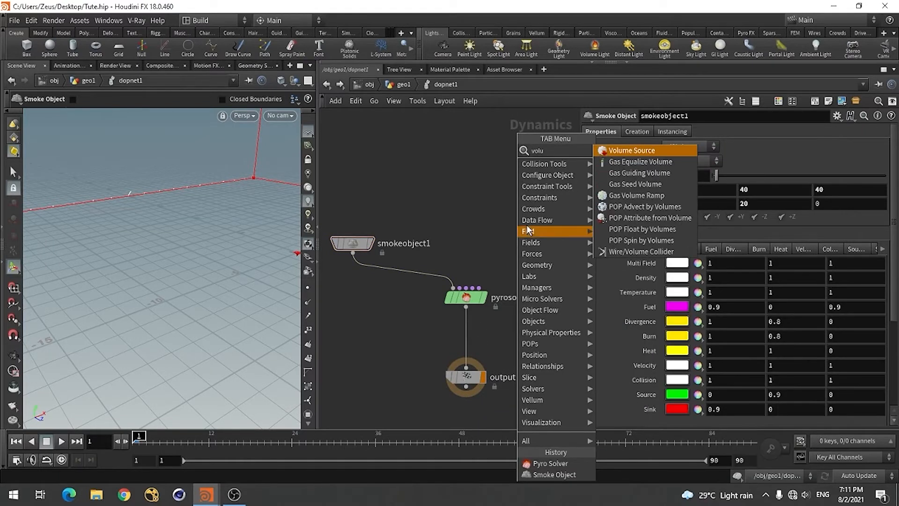
pyautogui.click(638, 149)
pyautogui.click(524, 217)
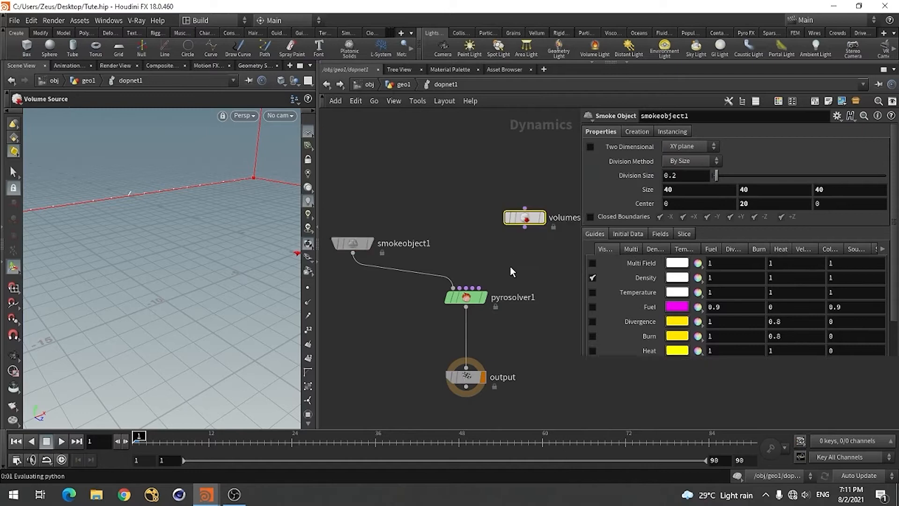
# Connect the Volume Source to the Pyro Solver's Sourcing (post-solve) input and move the source node closer to the solver
pyautogui.click(479, 288)
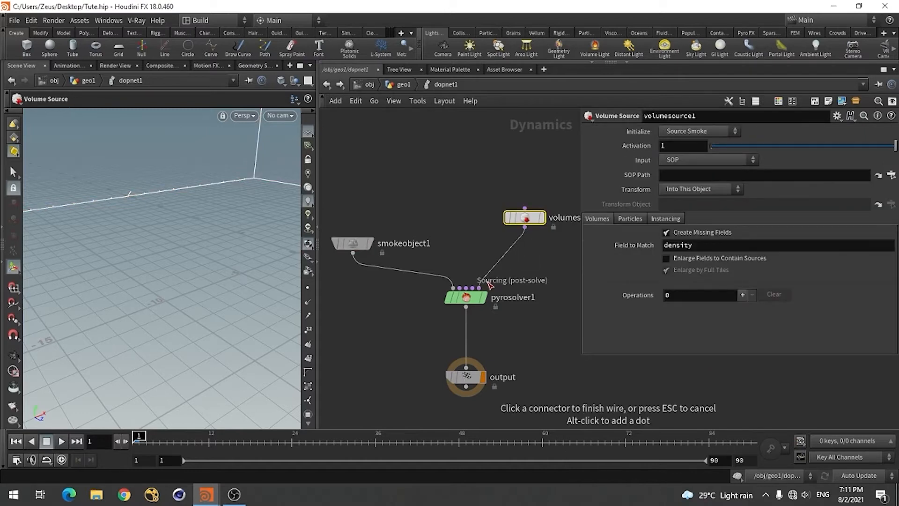
pyautogui.click(525, 228)
pyautogui.moveTo(538, 224); pyautogui.dragTo(527, 228)
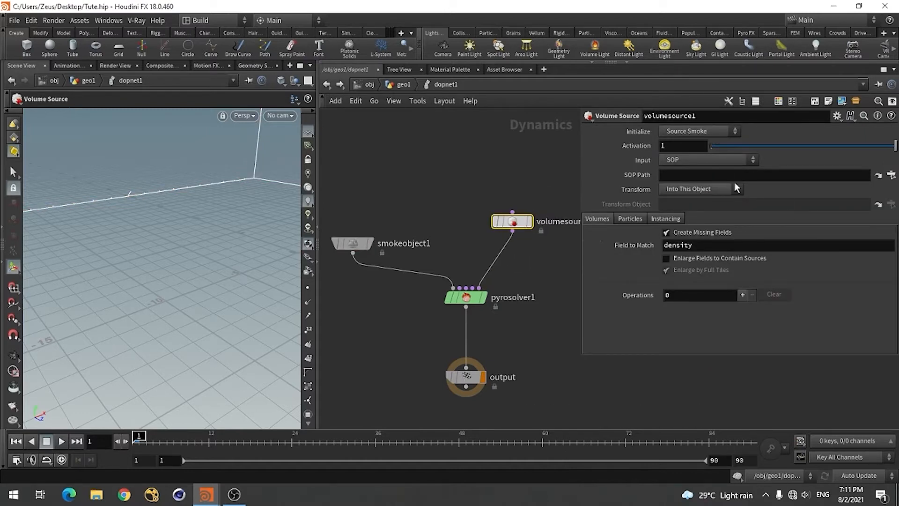
# Set the Volume Source's input to First Context Geometry and initialize it as Source Fuel
pyautogui.click(714, 161)
pyautogui.click(694, 180)
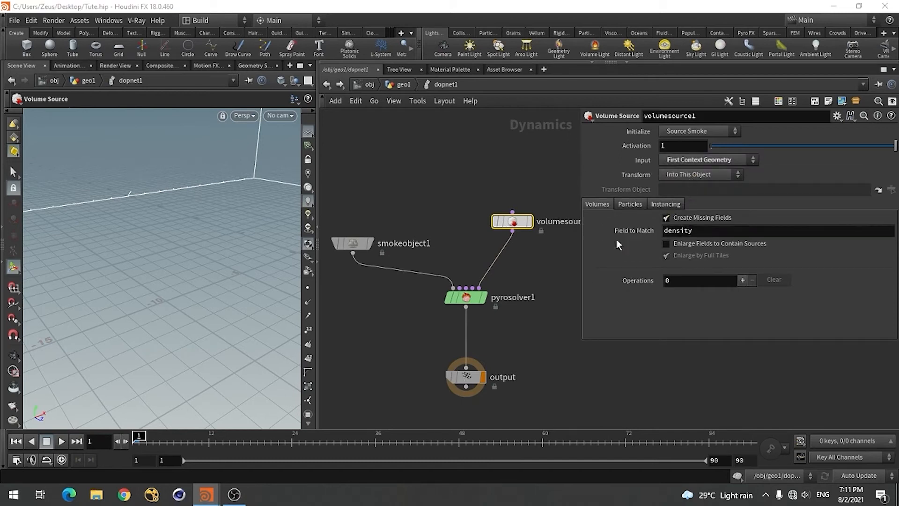
pyautogui.click(692, 133)
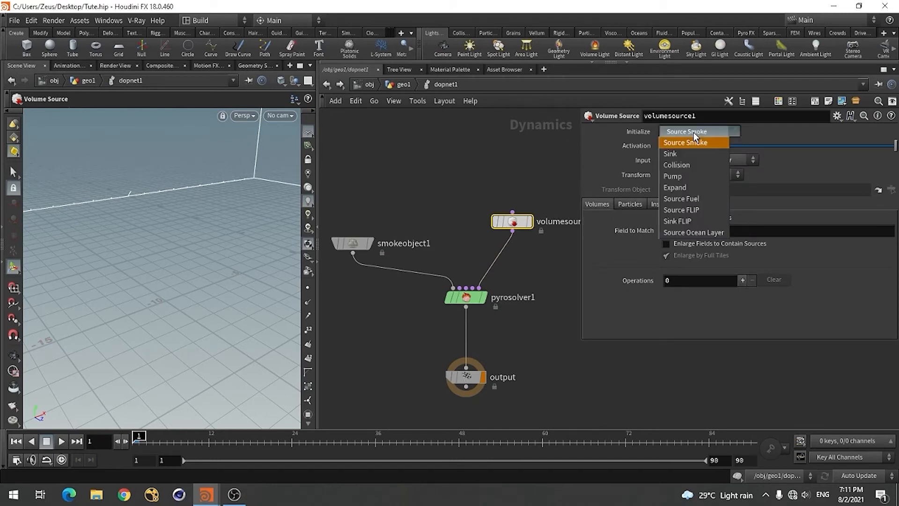
pyautogui.click(684, 197)
pyautogui.scroll(-5, 896, 239)
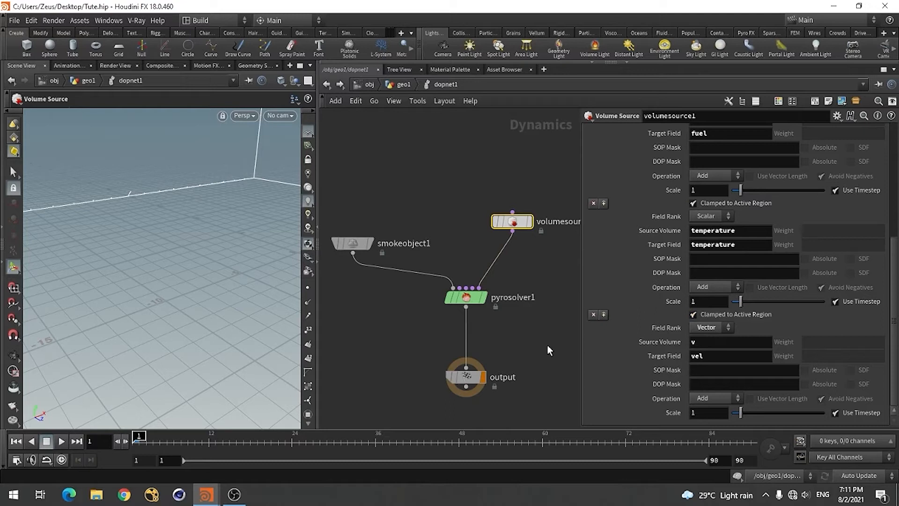
# Add a Gas Resize Fluid Dynamic node above pyrosolver1, between the smoke object and the Volume Source
pyautogui.click(466, 299)
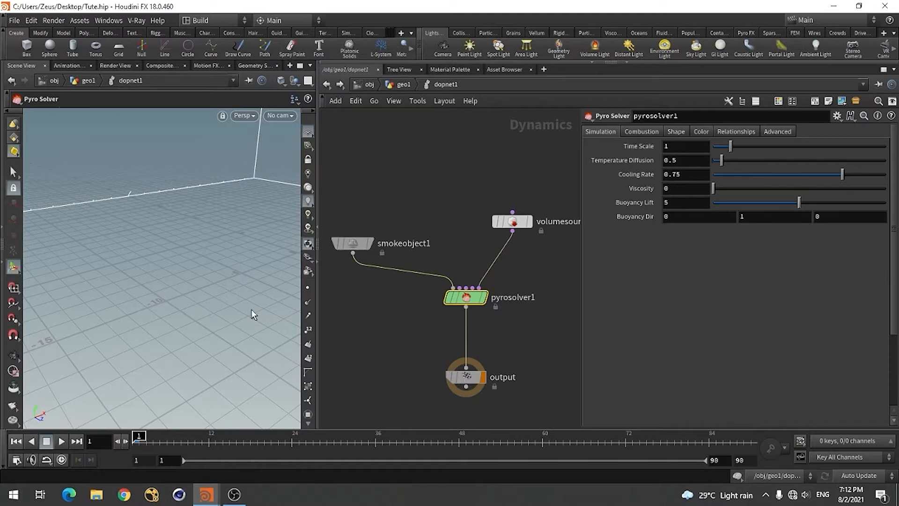
pyautogui.keyDown('alt'); pyautogui.moveTo(201, 214); pyautogui.dragTo(202, 281, button='right'); pyautogui.keyUp('alt')
pyautogui.press('Escape')
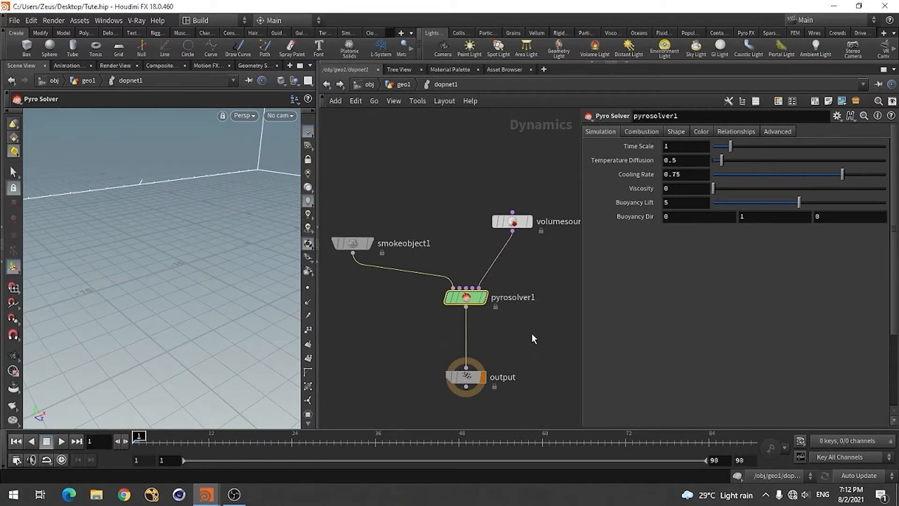
pyautogui.press('Tab')
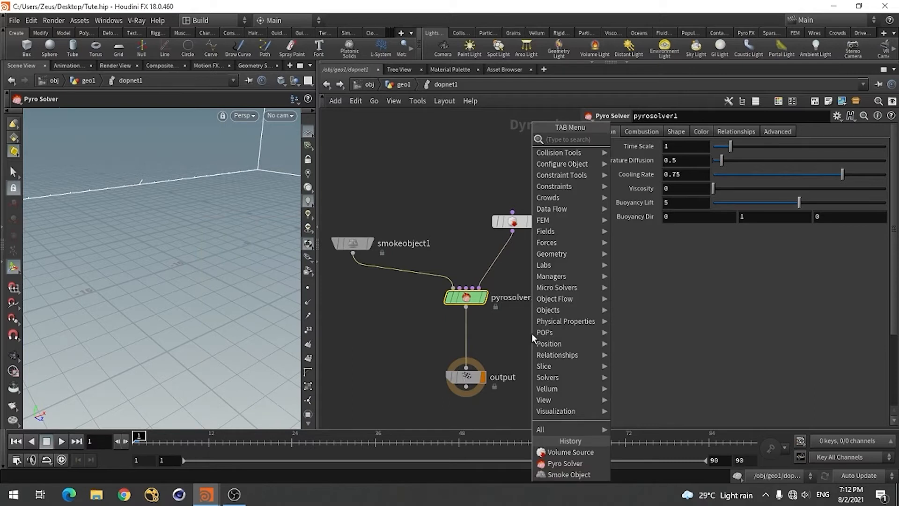
pyautogui.write('gas')
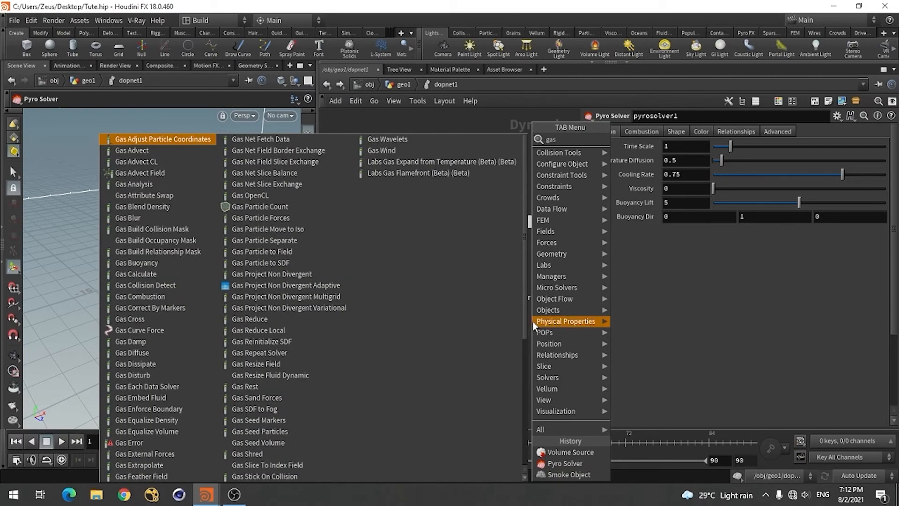
pyautogui.write(' dyn')
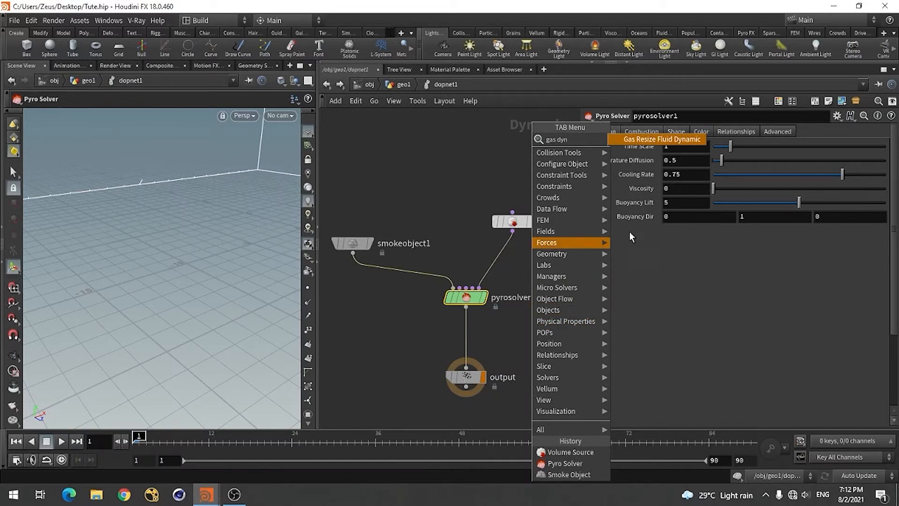
pyautogui.click(658, 144)
pyautogui.click(438, 197)
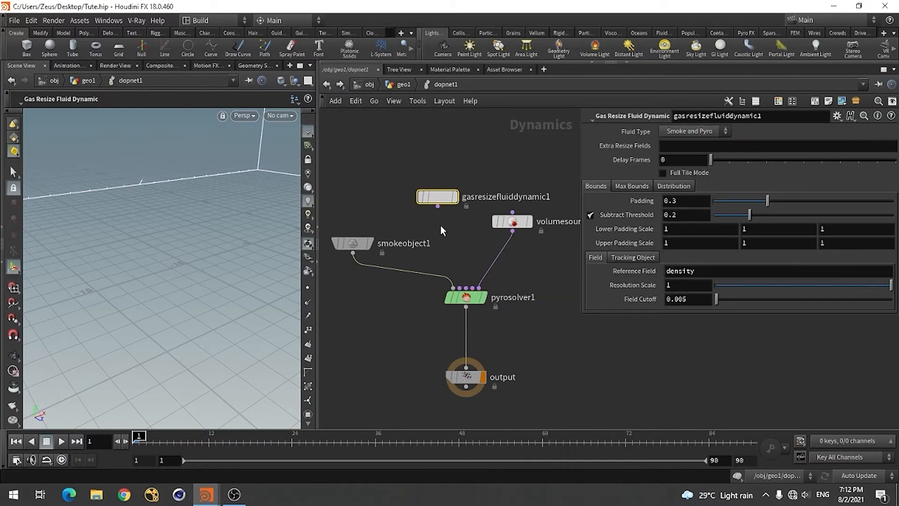
# Connect gasresizefluiddynamic1 to the Pyro Solver's second input only, deleting the wire to its third input, and move the node slightly down
pyautogui.click(466, 287)
pyautogui.click(438, 207)
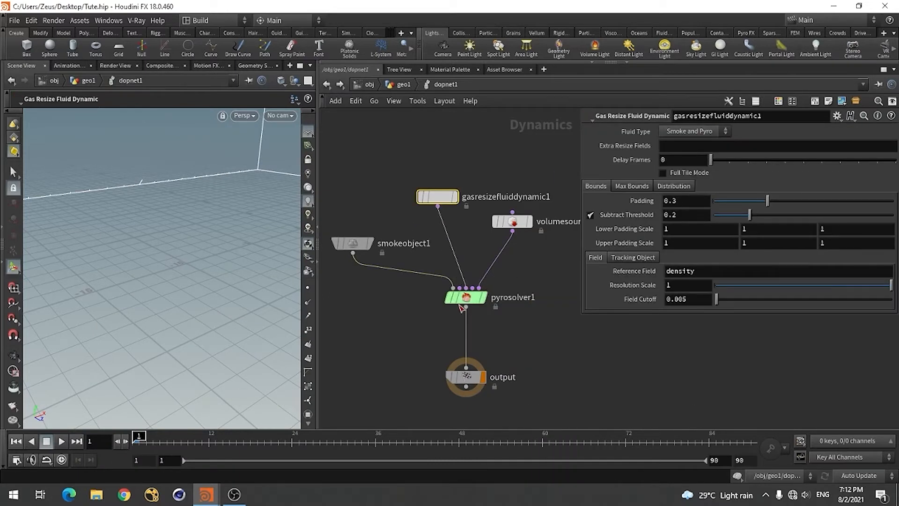
pyautogui.click(437, 207)
pyautogui.click(460, 288)
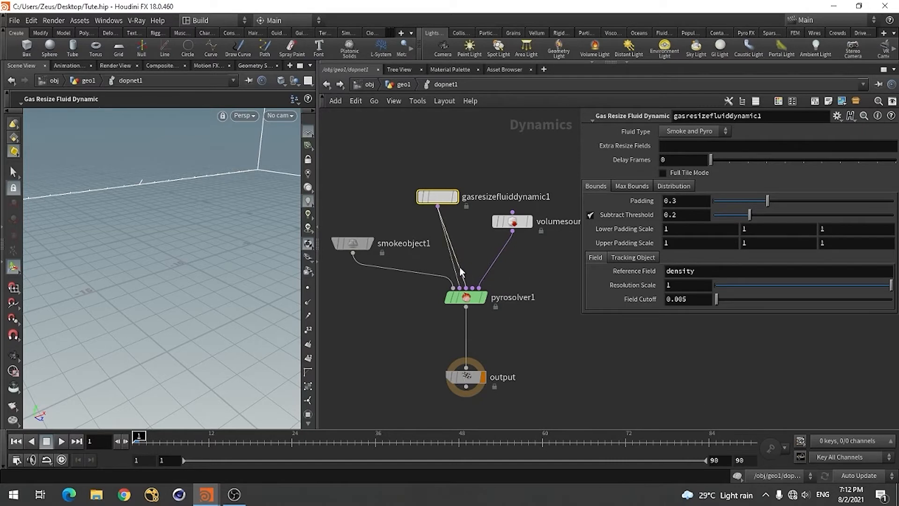
pyautogui.click(456, 255)
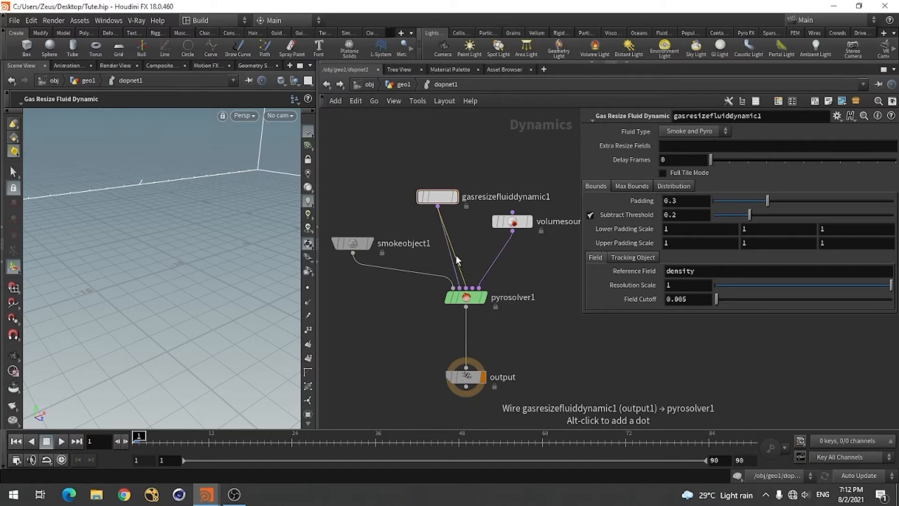
pyautogui.press('Delete')
pyautogui.moveTo(438, 196); pyautogui.dragTo(439, 215)
pyautogui.click(439, 215)
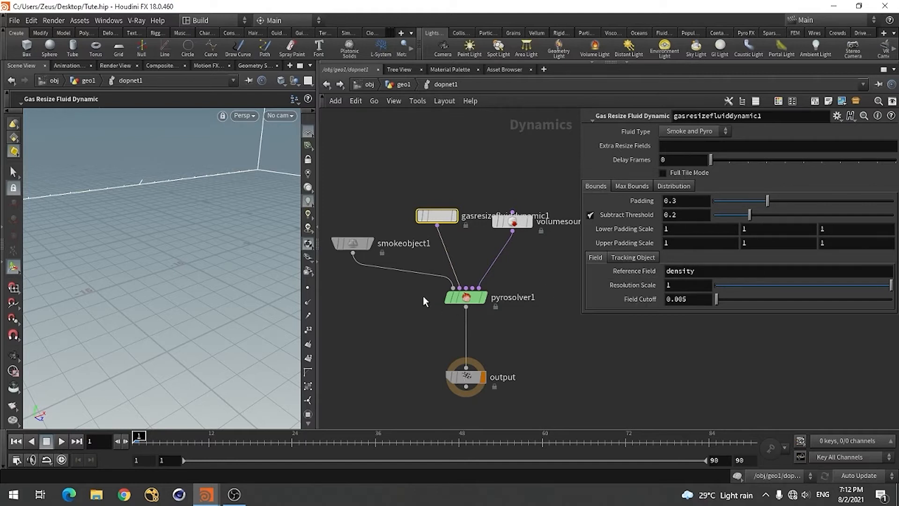
# Set the Lower Padding Scale of gasresizefluiddynamic1 to 40 in X, Y and Z
pyautogui.click(341, 243)
pyautogui.click(443, 218)
pyautogui.moveTo(349, 243)
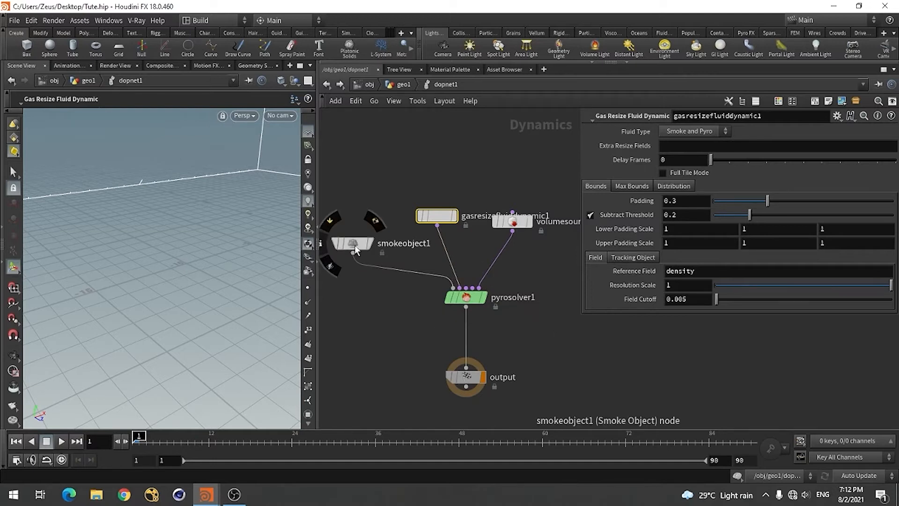
pyautogui.click(355, 245)
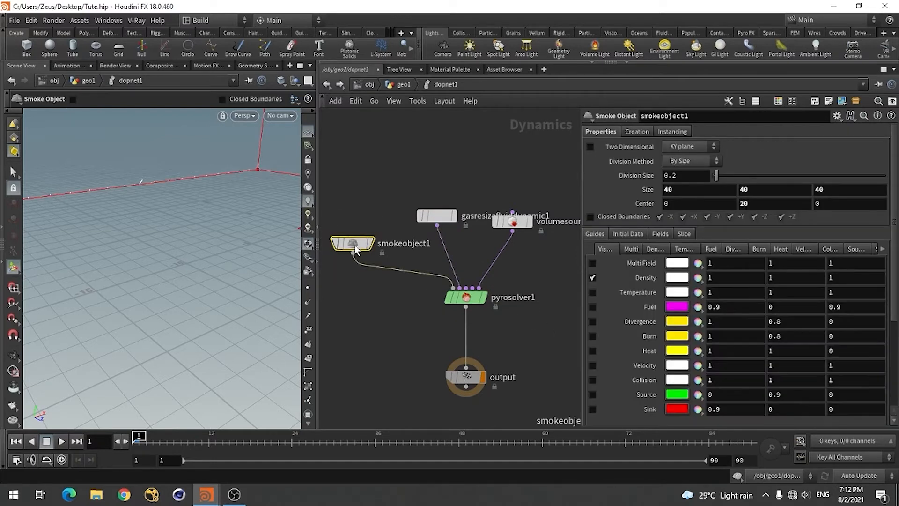
pyautogui.moveTo(448, 219)
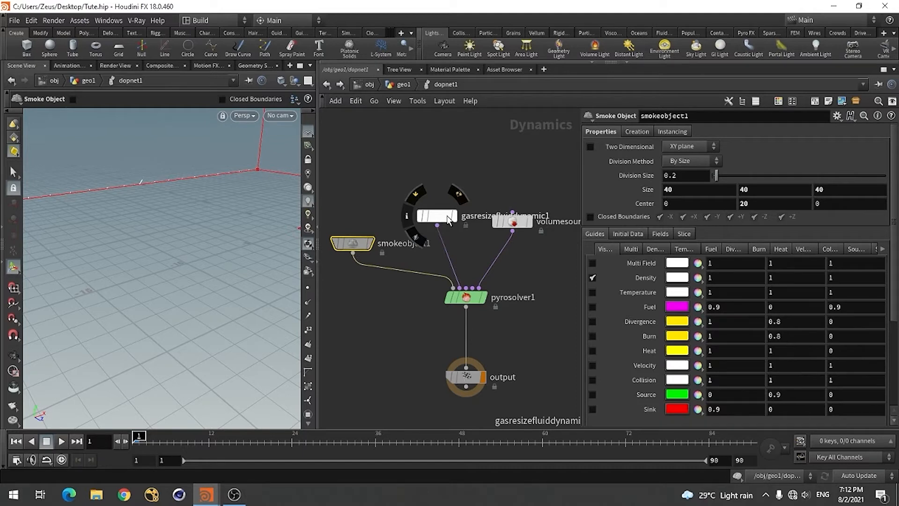
pyautogui.click(438, 216)
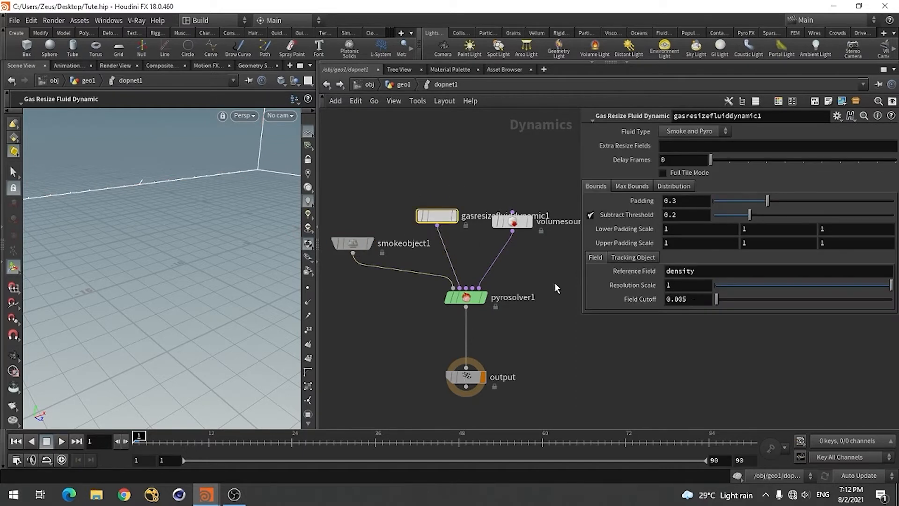
pyautogui.click(682, 235)
pyautogui.write('40')
pyautogui.press('Tab')
pyautogui.write('40')
pyautogui.press('Tab')
pyautogui.write('40')
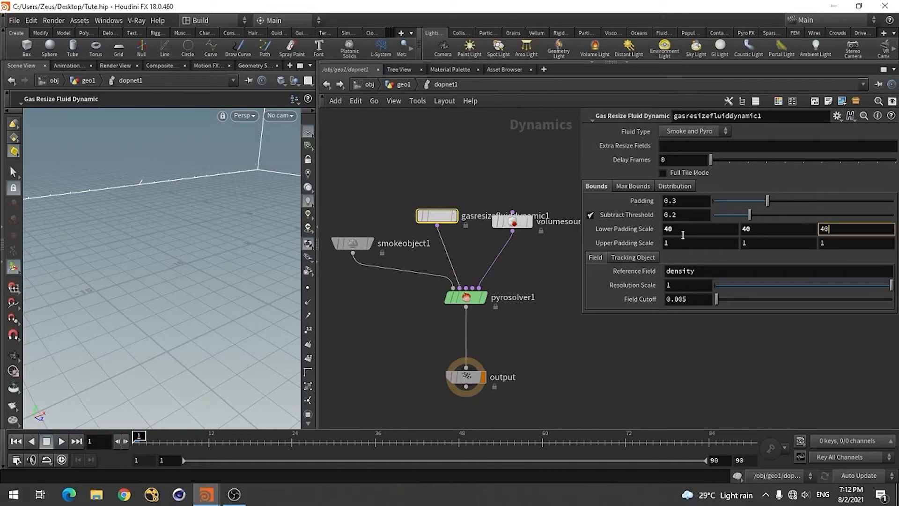
# Set the Upper Padding Scale of gasresizefluiddynamic1 to 40 in X, Y and Z
pyautogui.press('Tab')
pyautogui.write('40')
pyautogui.press('Tab')
pyautogui.write('40')
pyautogui.press('Tab')
pyautogui.write('40')
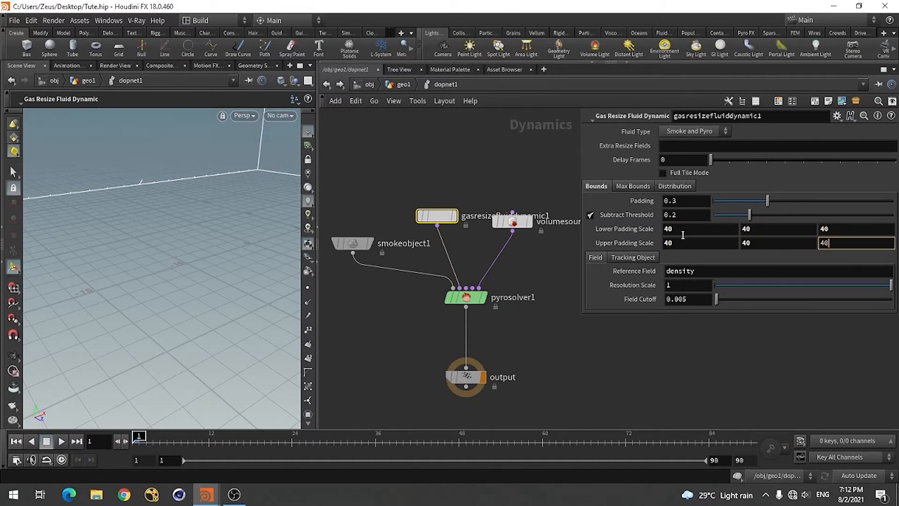
pyautogui.press('Return')
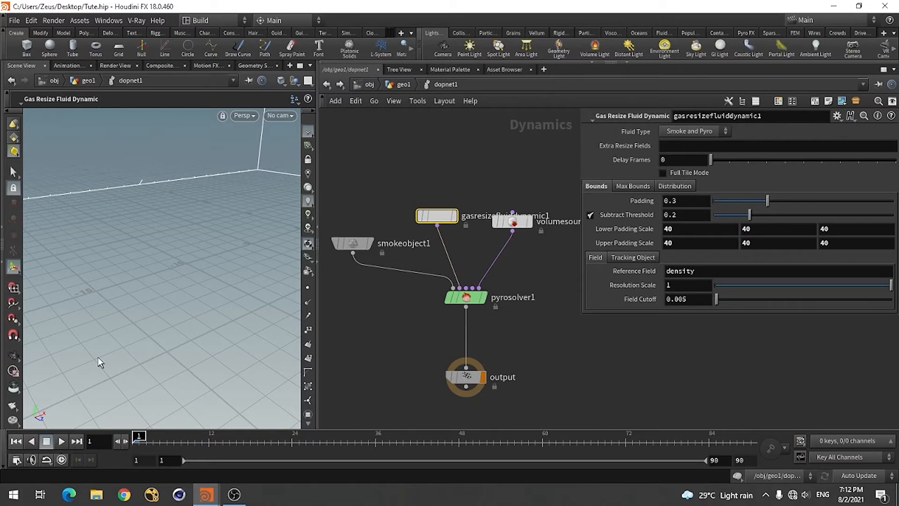
# Play the simulation up to frame 23 and scrub back to about frame 8 to inspect the smoke
pyautogui.click(61, 441)
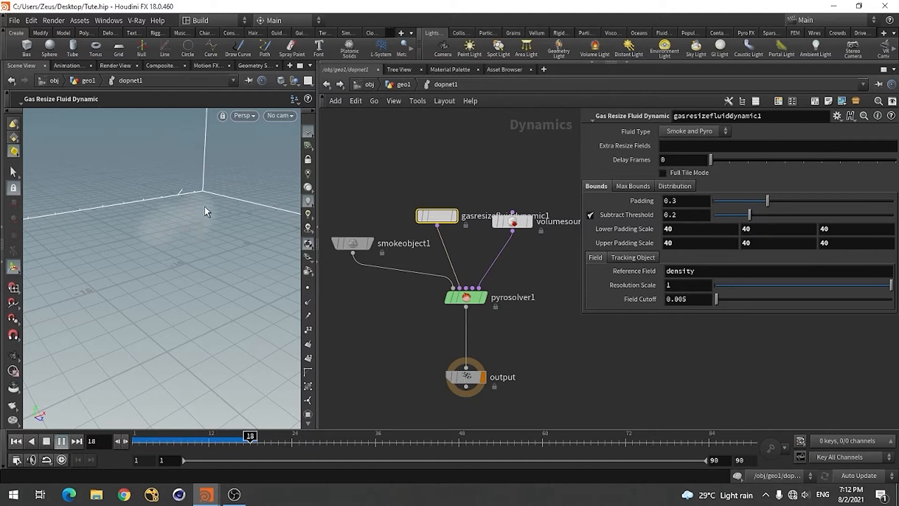
pyautogui.click(61, 441)
pyautogui.press('Escape')
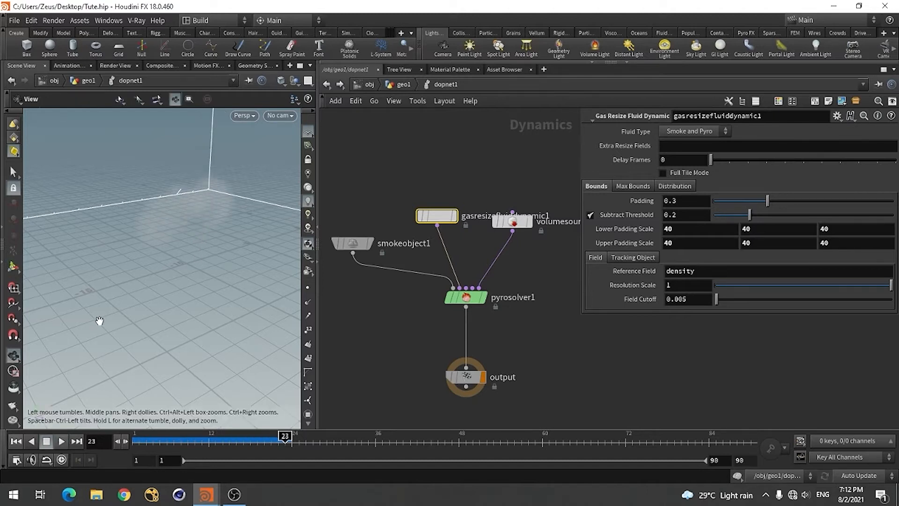
pyautogui.moveTo(96, 317)
pyautogui.mouseDown()
pyautogui.moveTo(133, 296)
pyautogui.moveTo(94, 305)
pyautogui.moveTo(105, 323)
pyautogui.mouseUp()
pyautogui.press('Return')
pyautogui.moveTo(285, 436); pyautogui.dragTo(173, 436)
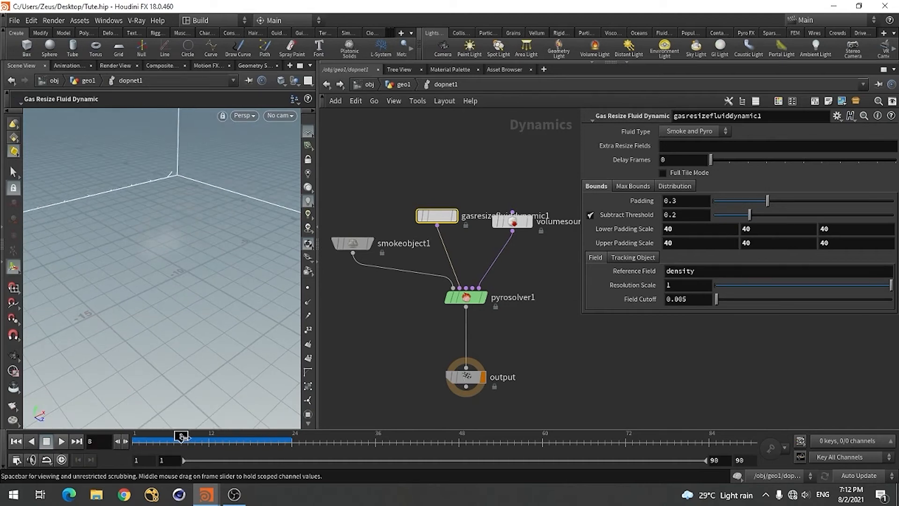
# Return the timeline to frame 1 and save the scene over the existing Tute.hip file
pyautogui.click(16, 440)
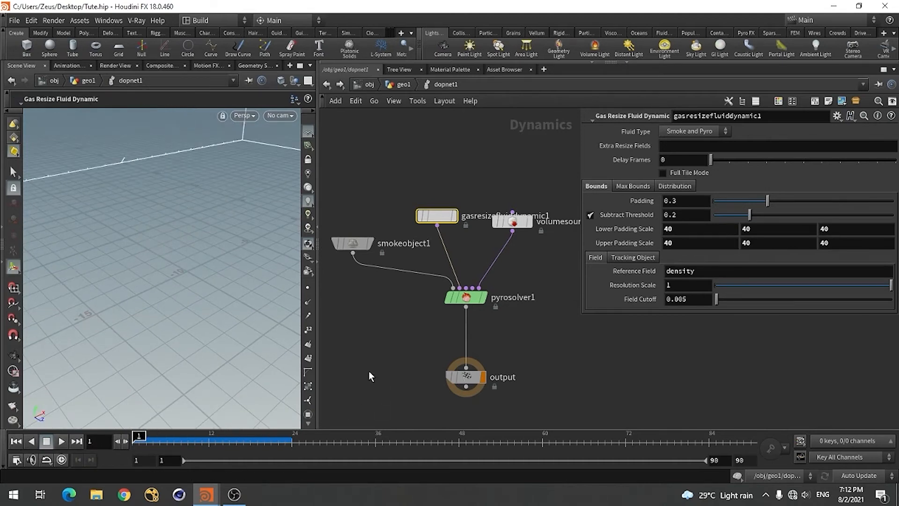
pyautogui.hotkey('ctrl', 'shift', 's')
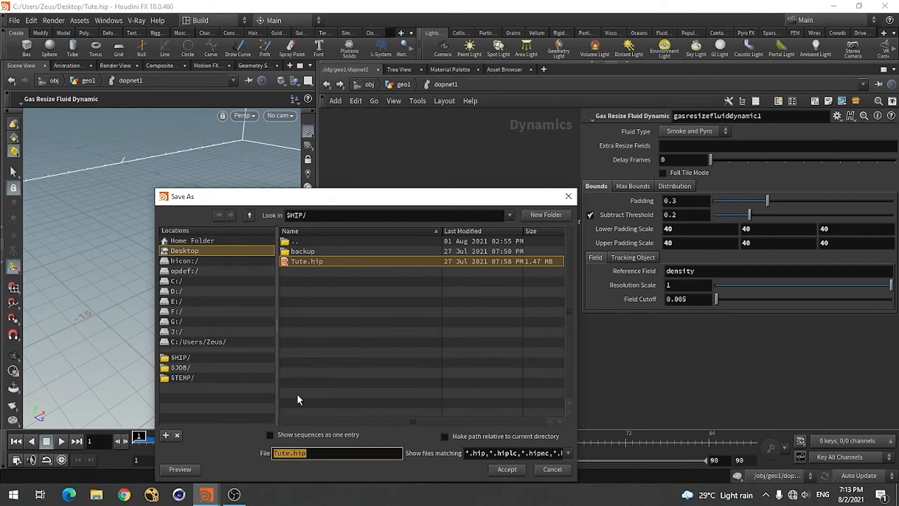
pyautogui.click(496, 468)
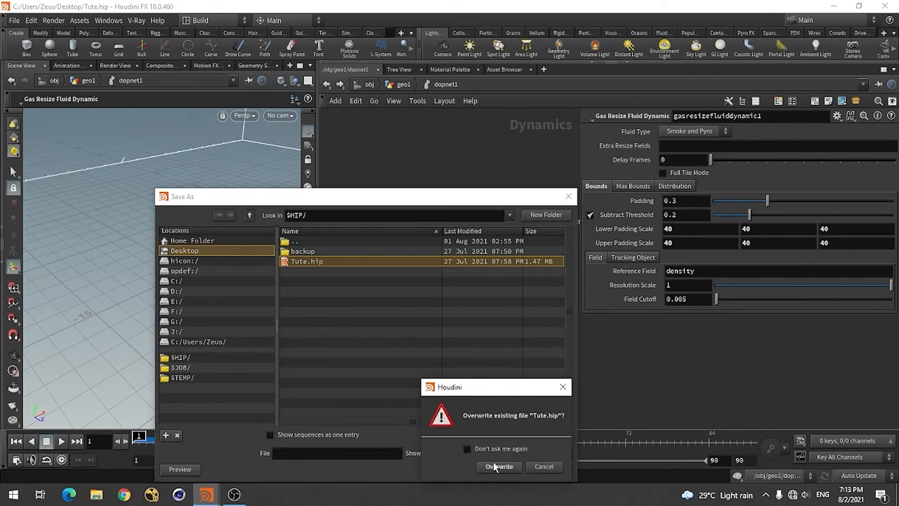
pyautogui.click(498, 466)
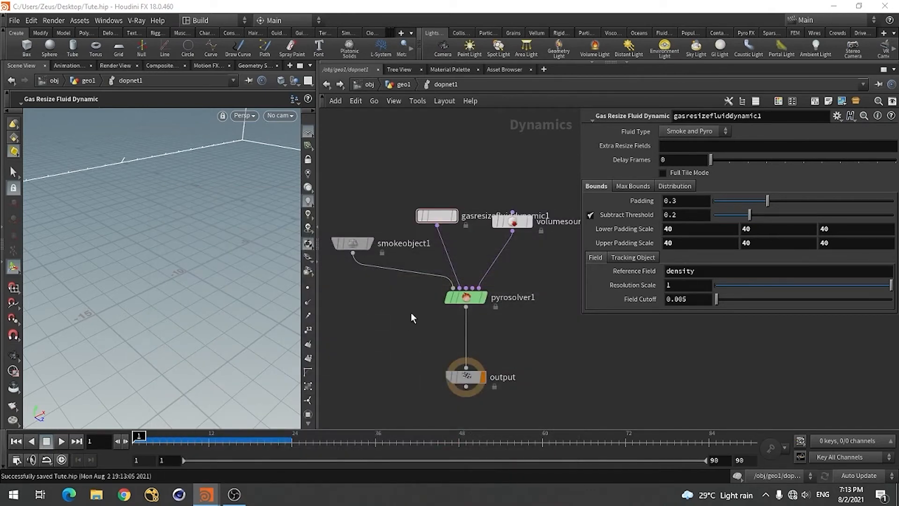
# Spread the volume source and gasresizefluiddynamic1 nodes further apart above pyrosolver1 in the network
pyautogui.scroll(3, 450, 270)
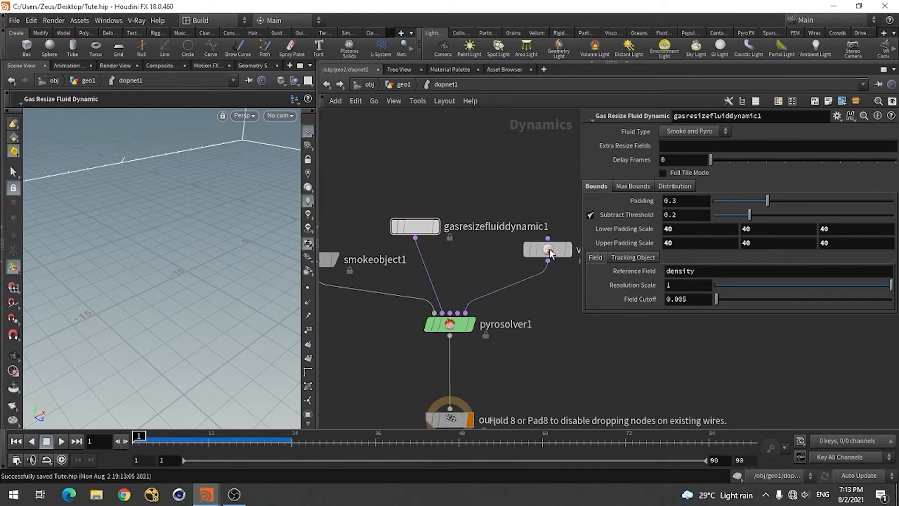
pyautogui.moveTo(421, 233)
pyautogui.moveTo(420, 229); pyautogui.dragTo(401, 218)
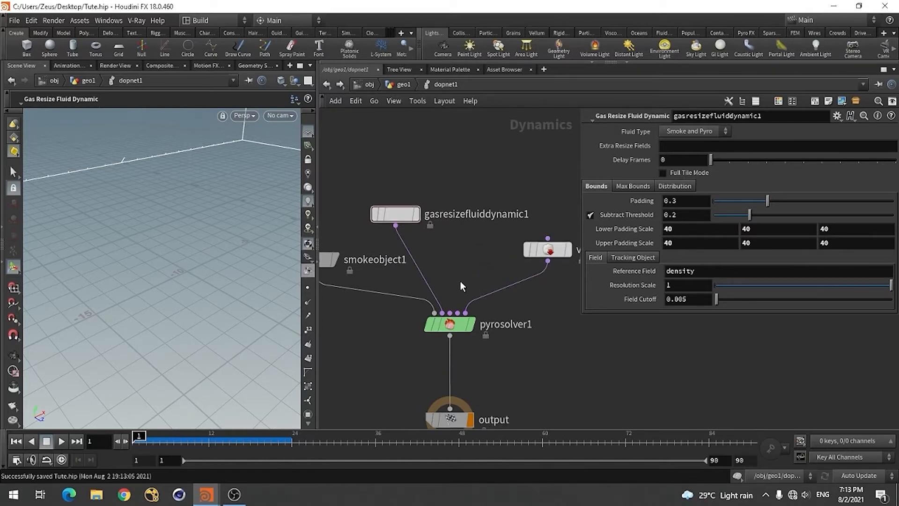
# Set the Time Scale of pyrosolver1 to 4
pyautogui.click(451, 325)
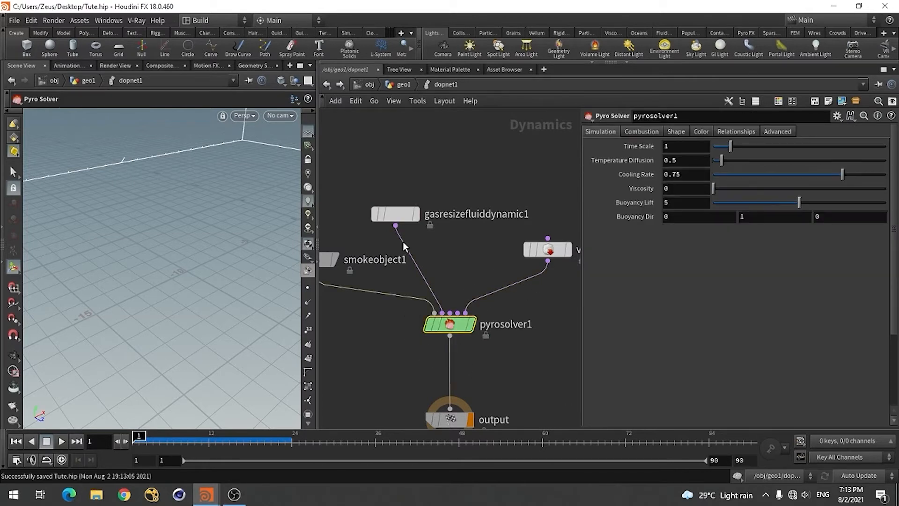
pyautogui.click(666, 147)
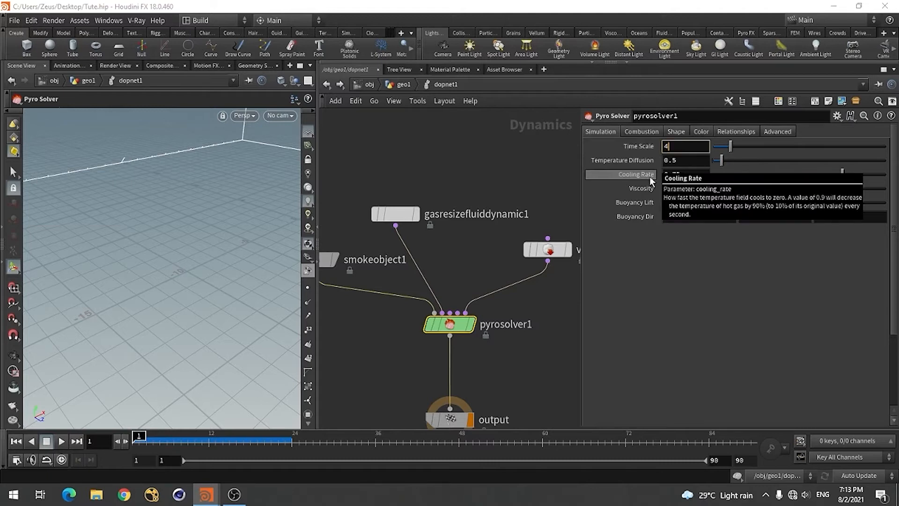
pyautogui.write('4')
pyautogui.press('Return')
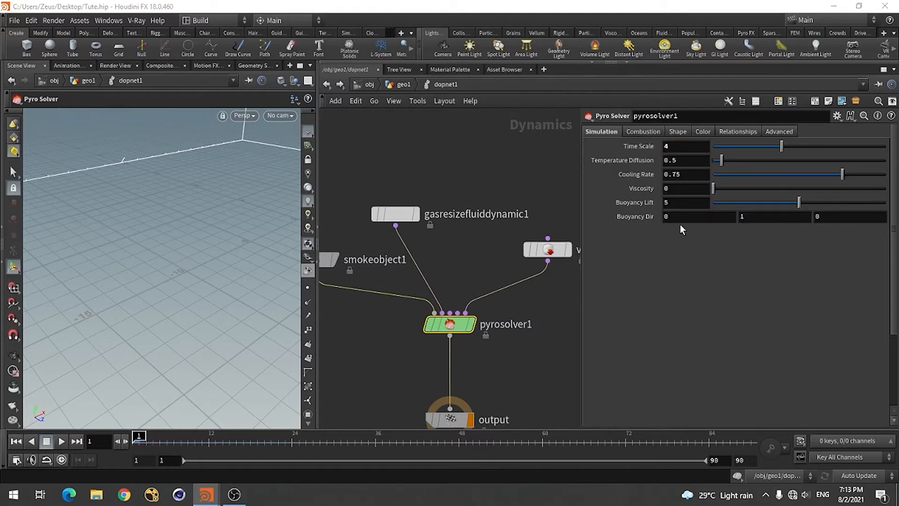
# Set the Buoyancy Lift of pyrosolver1 to 1
pyautogui.click(666, 202)
pyautogui.write('1')
pyautogui.press('Return')
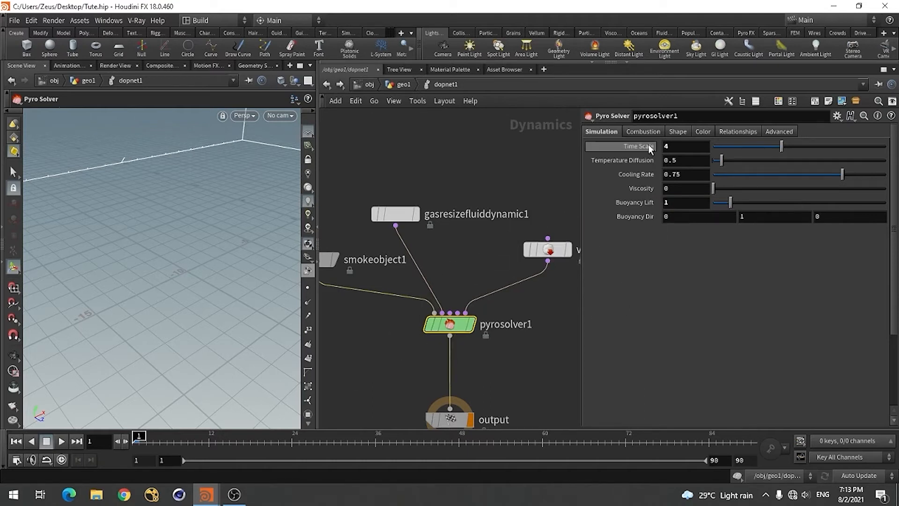
# Enable Turbulence and Shredding in the shape settings of pyrosolver1 and show the detailed turbulence parameters
pyautogui.click(650, 130)
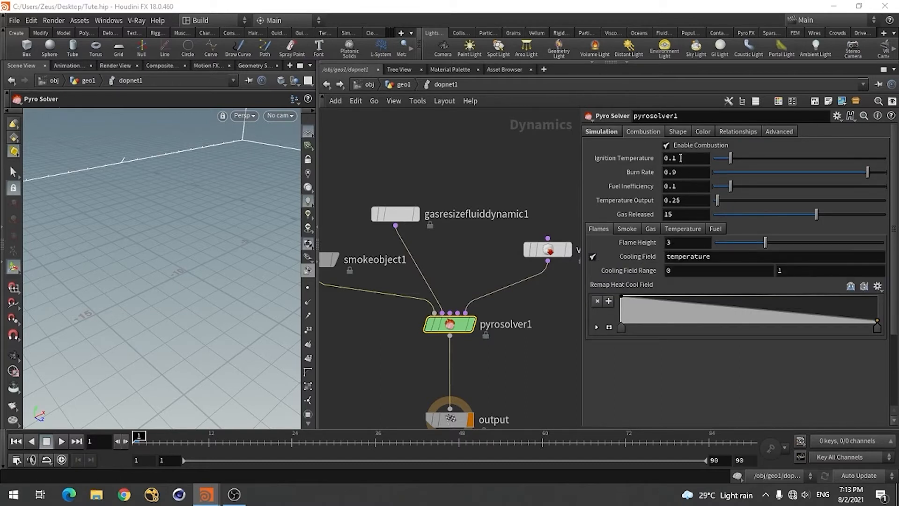
pyautogui.click(677, 131)
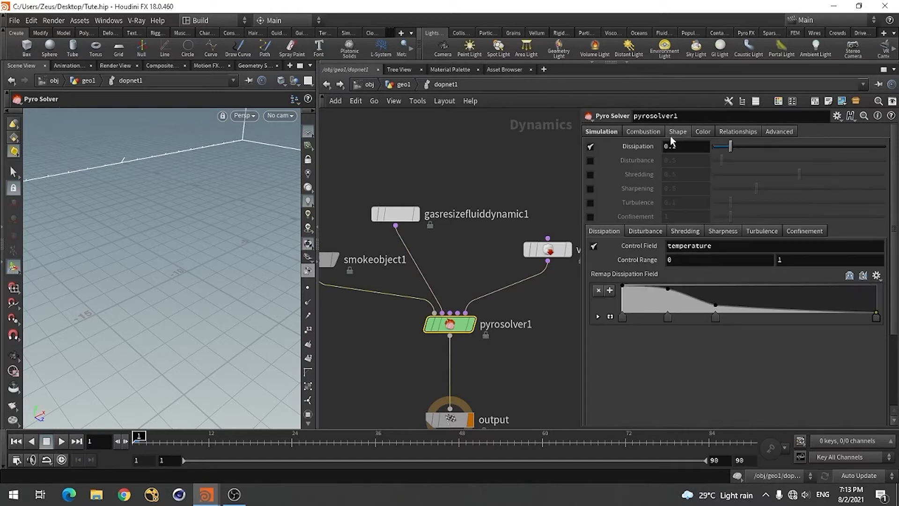
pyautogui.click(590, 203)
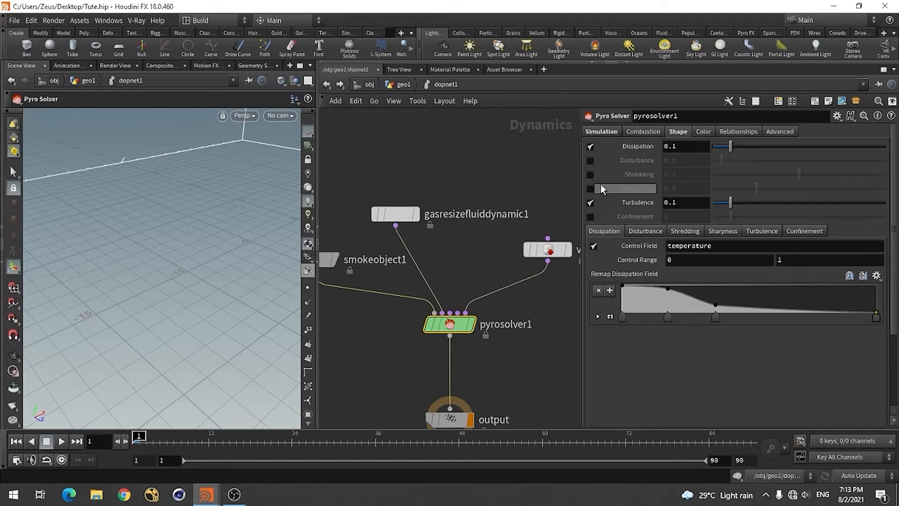
pyautogui.click(590, 175)
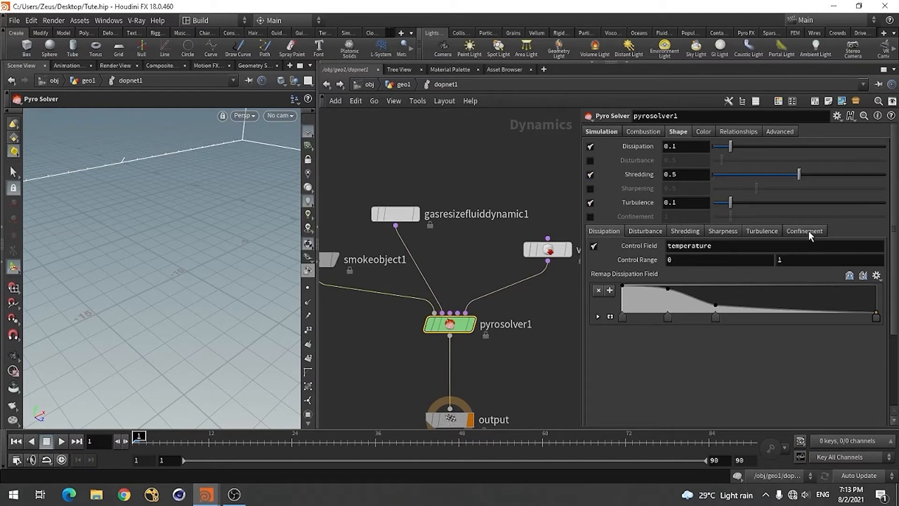
pyautogui.click(761, 231)
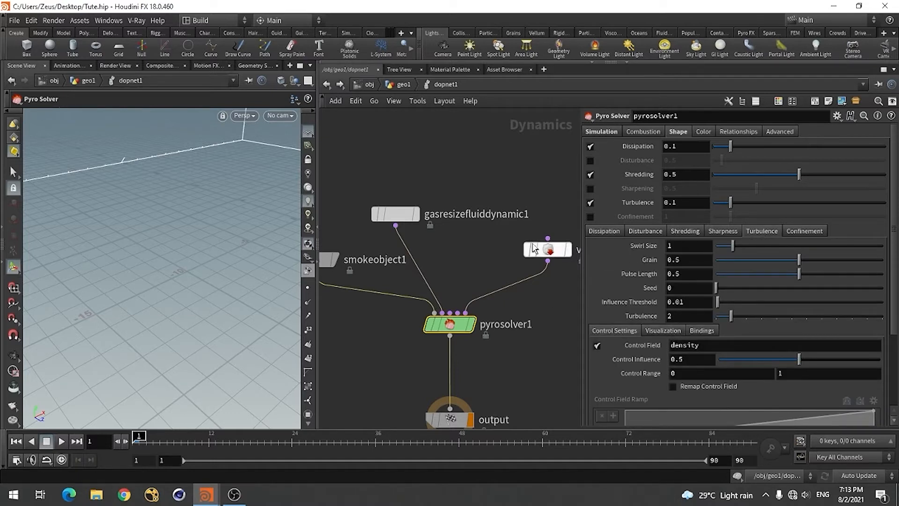
# Switch to the House_Deesturct.hip scene, examine the Pyro Solver's simulation settings inside its dopnet1, and return to Tute.hip
pyautogui.hotkey('alt', 'Tab')
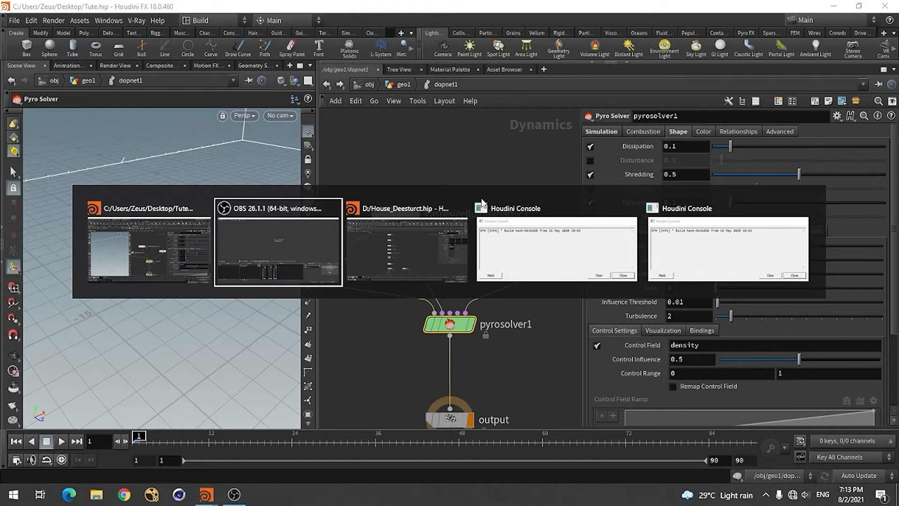
pyautogui.hotkey('alt', 'Tab')
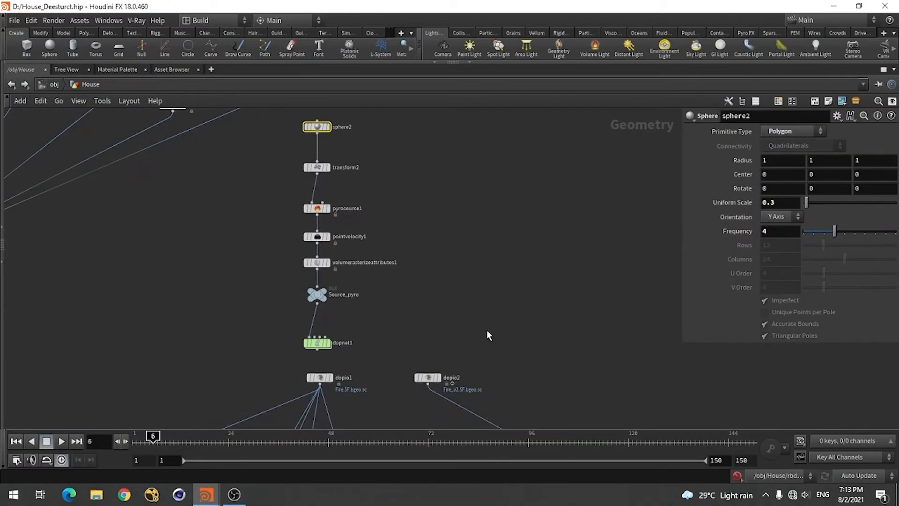
pyautogui.doubleClick(317, 343)
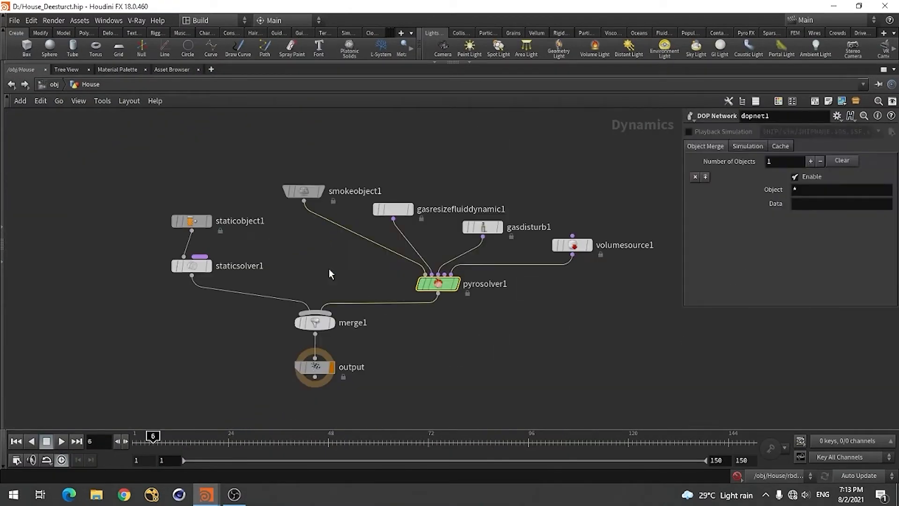
pyautogui.scroll(2, 452, 329)
pyautogui.scroll(-2, 398, 347)
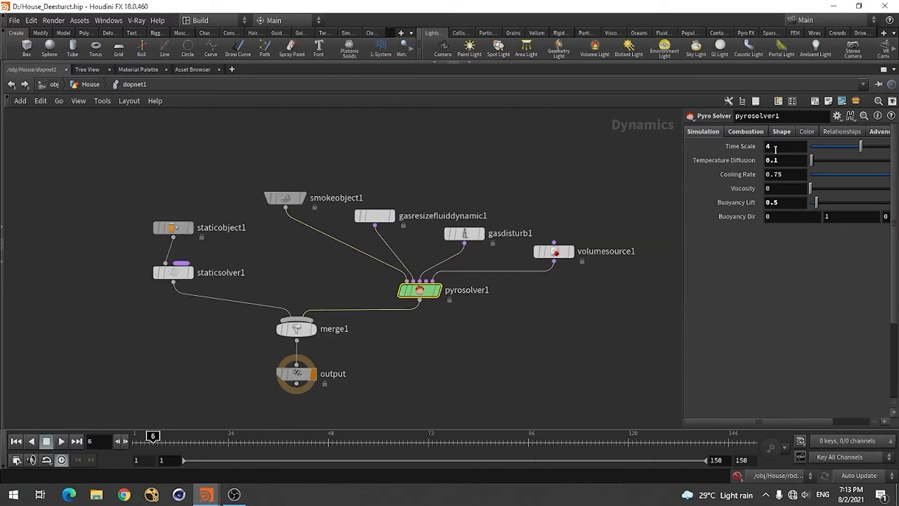
pyautogui.hotkey('alt', 'Tab')
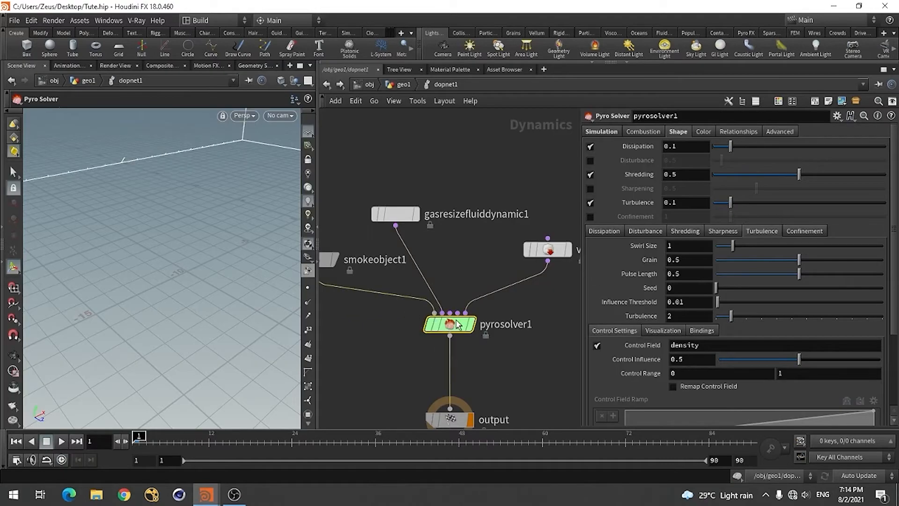
# Set the Temperature Diffusion of pyrosolver1 in Tute.hip to 0.1, matching the House_Deesturct.hip solver
pyautogui.click(613, 131)
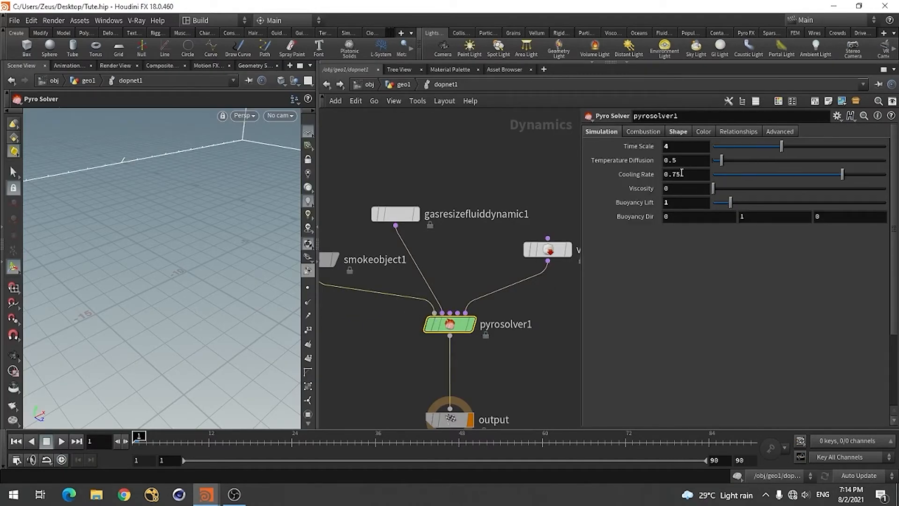
pyautogui.click(683, 162)
pyautogui.hotkey('alt', 'Tab')
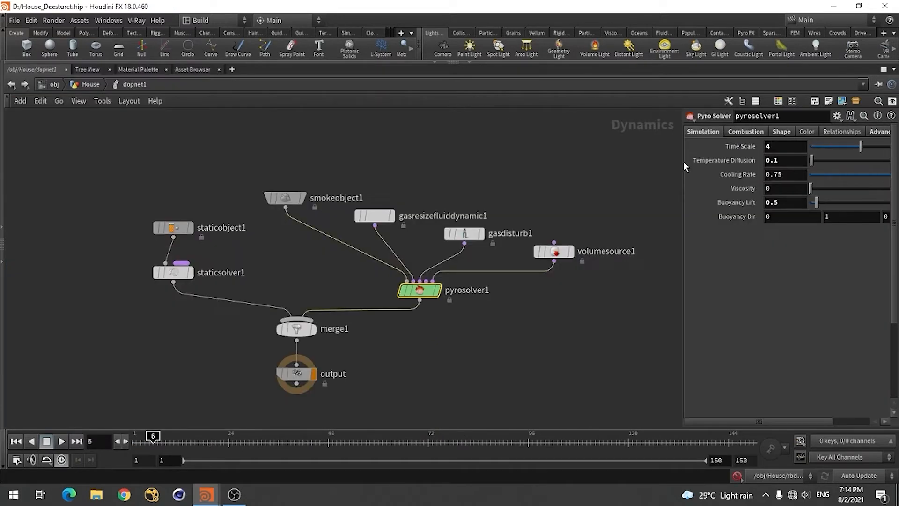
pyautogui.hotkey('alt', 'Tab')
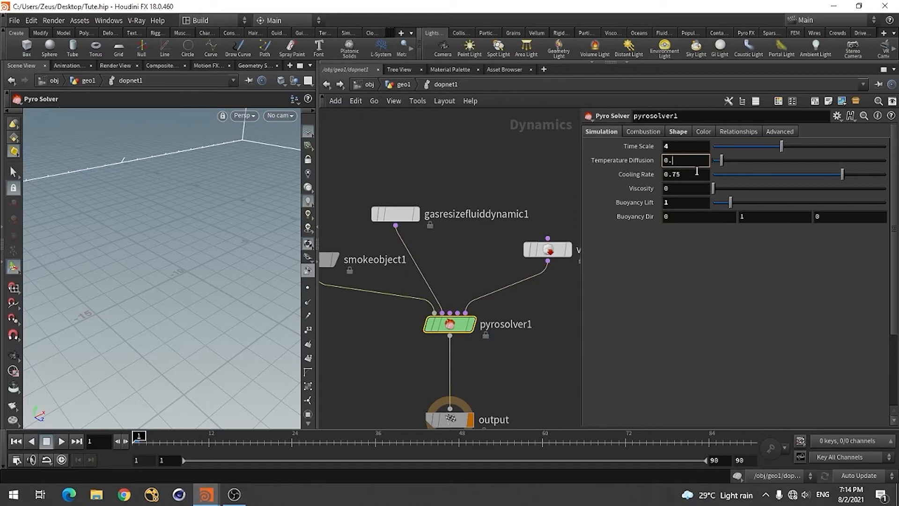
pyautogui.write('1')
pyautogui.press('Return')
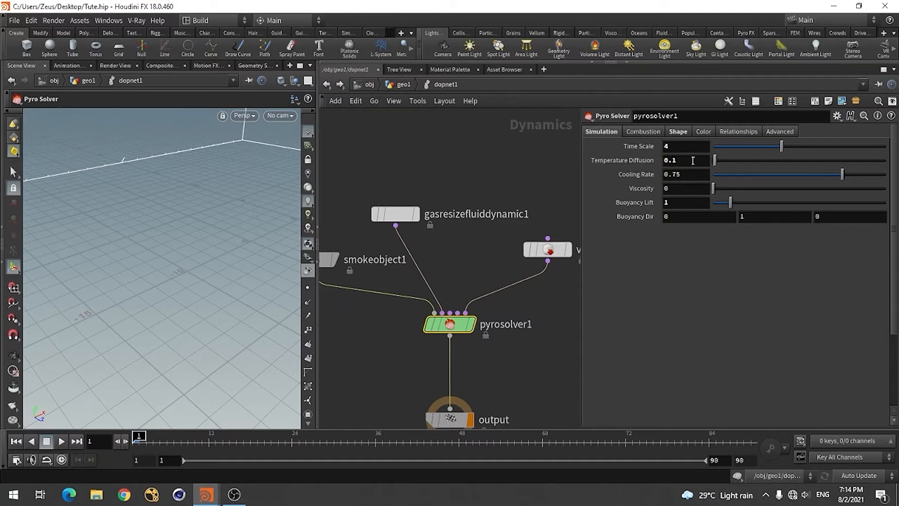
# Set the Buoyancy Lift of pyrosolver1 to 0.5
pyautogui.doubleClick(670, 201)
pyautogui.write('.5')
pyautogui.press('Return')
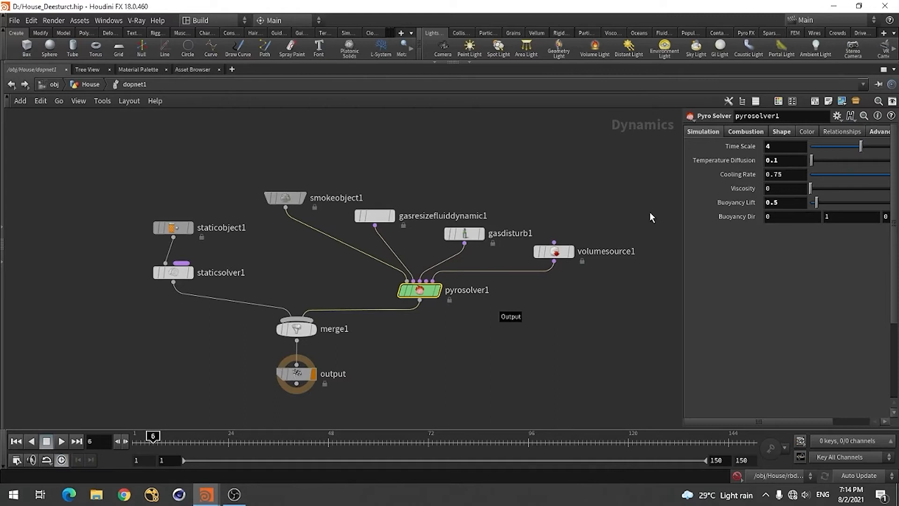
# Check the combustion settings in House_Deesturct.hip and set the Burn Rate of pyrosolver1 in Tute.hip to 0.5
pyautogui.click(753, 132)
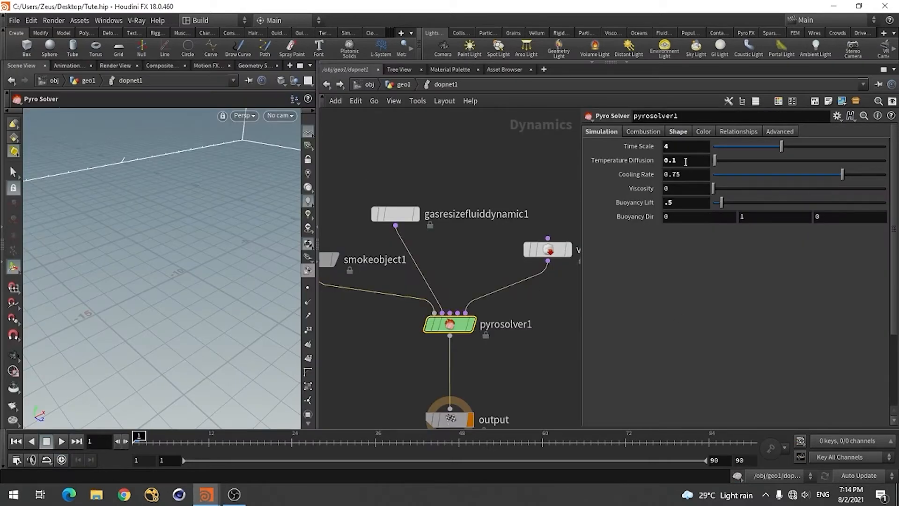
pyautogui.click(654, 132)
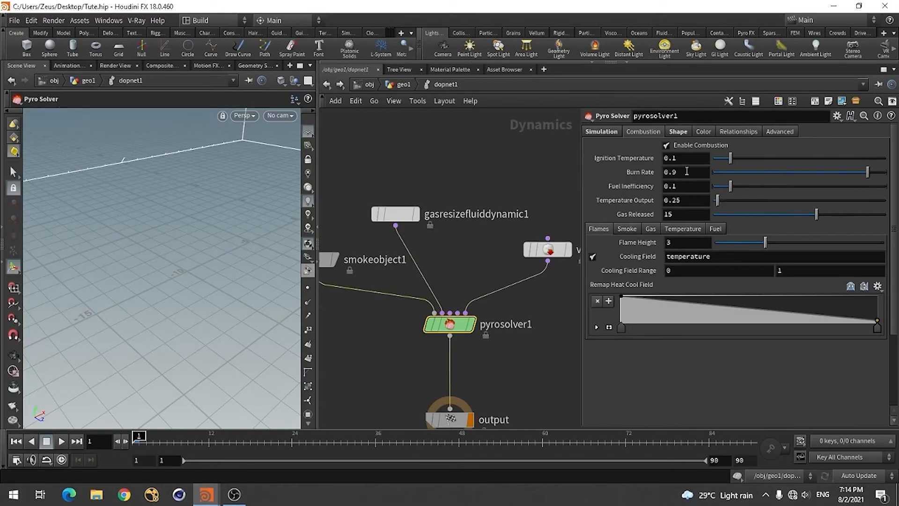
pyautogui.click(687, 172)
pyautogui.write('5')
pyautogui.click(695, 201)
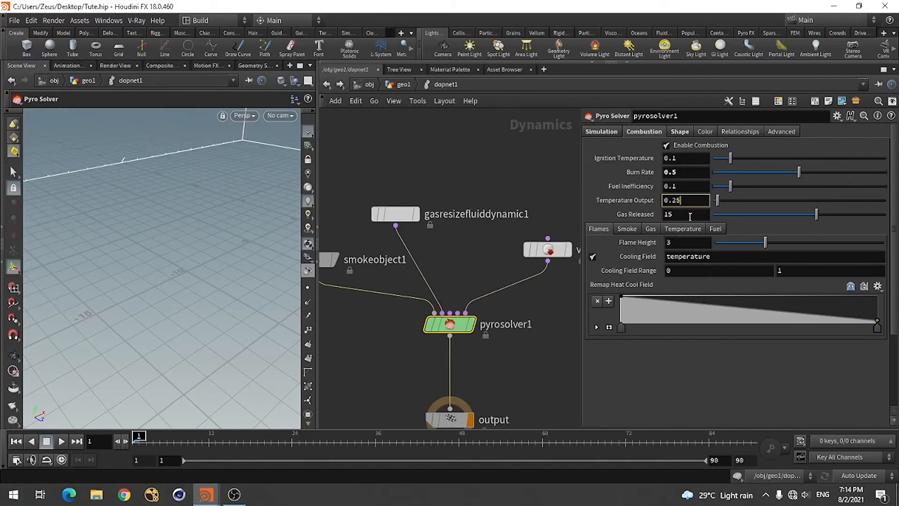
# Set the Fuel Inefficiency of pyrosolver1 to 0.3 and its Gas Released to 10, as in the House_Deesturct.hip scene
pyautogui.click(689, 186)
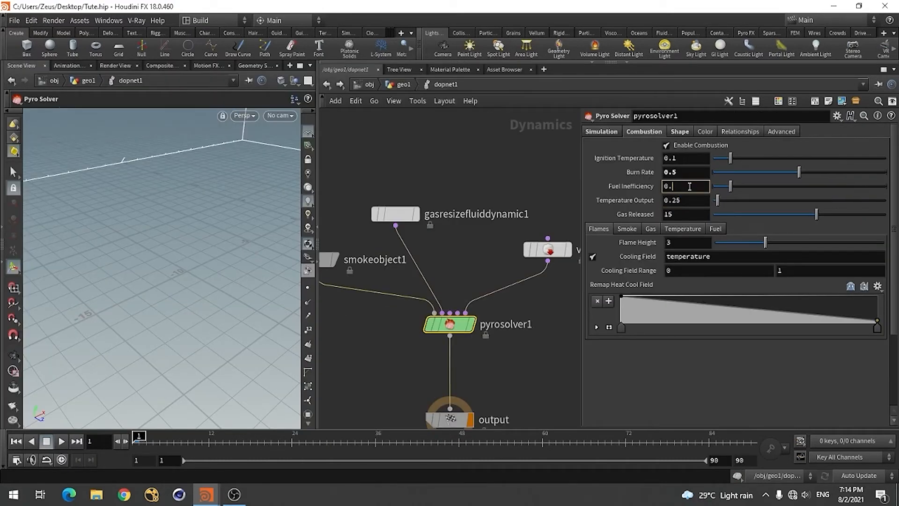
pyautogui.write('3')
pyautogui.press('Return')
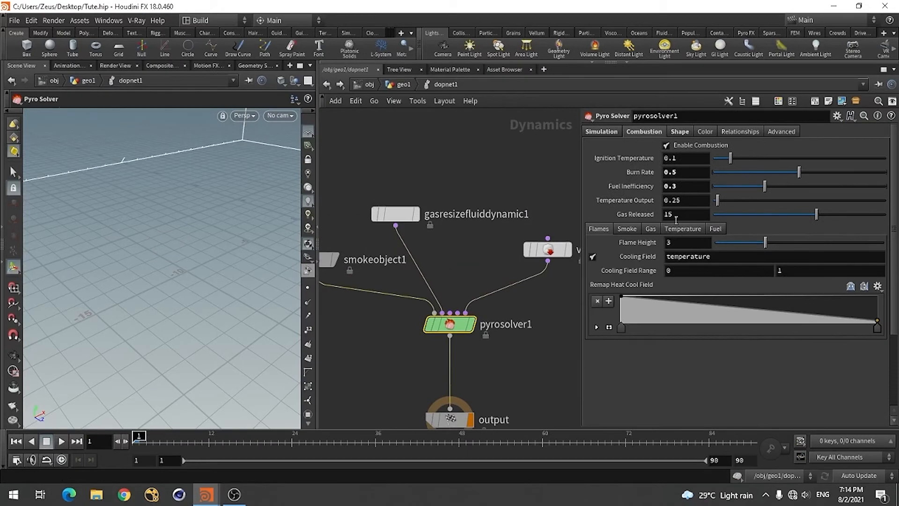
pyautogui.moveTo(676, 219); pyautogui.dragTo(661, 215)
pyautogui.press('Return')
# Check the shape settings in House_Deesturct.hip, and set Shredding to 0.1 and Turbulence to 0.2 on pyrosolver1 in Tute.hip
pyautogui.click(684, 134)
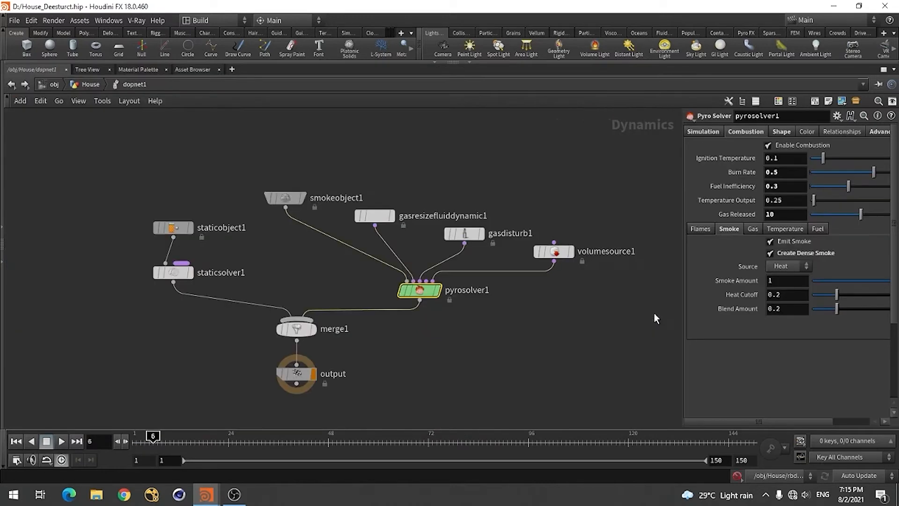
pyautogui.click(782, 131)
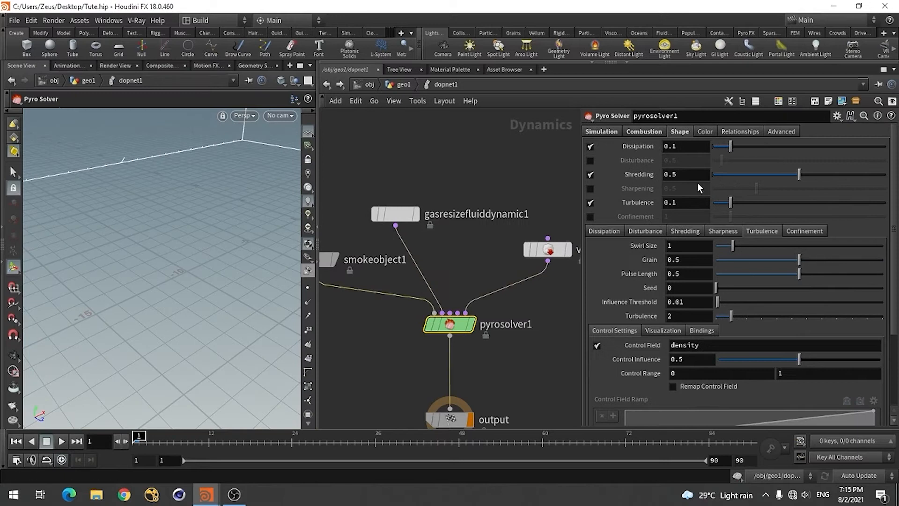
pyautogui.click(686, 180)
pyautogui.click(696, 204)
pyautogui.press('BackSpace')
pyautogui.write('2')
pyautogui.press('Return')
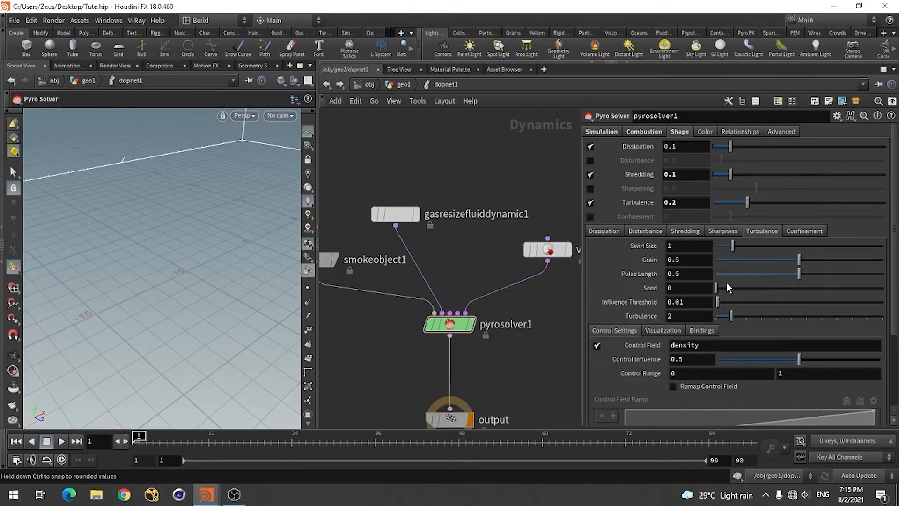
# Set the Turbulence value in the turbulence shape settings of pyrosolver1 to 4
pyautogui.click(672, 316)
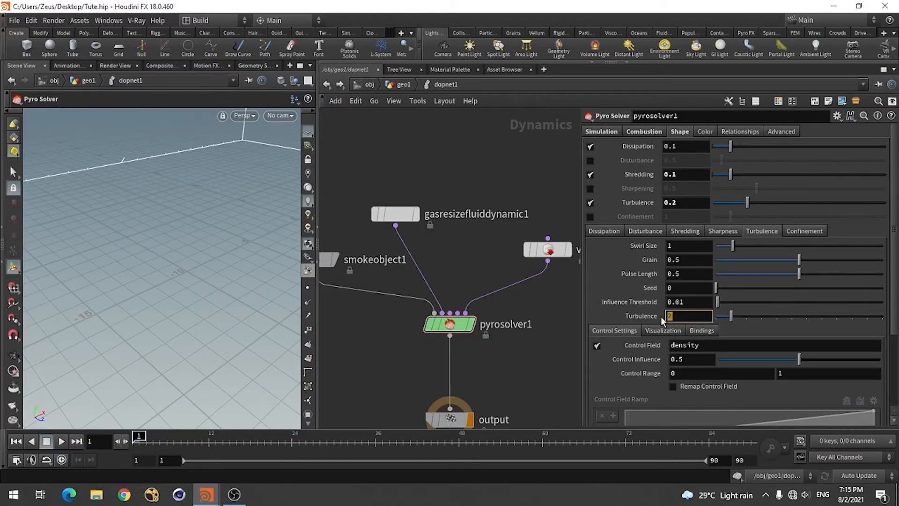
pyautogui.write('4')
pyautogui.press('Return')
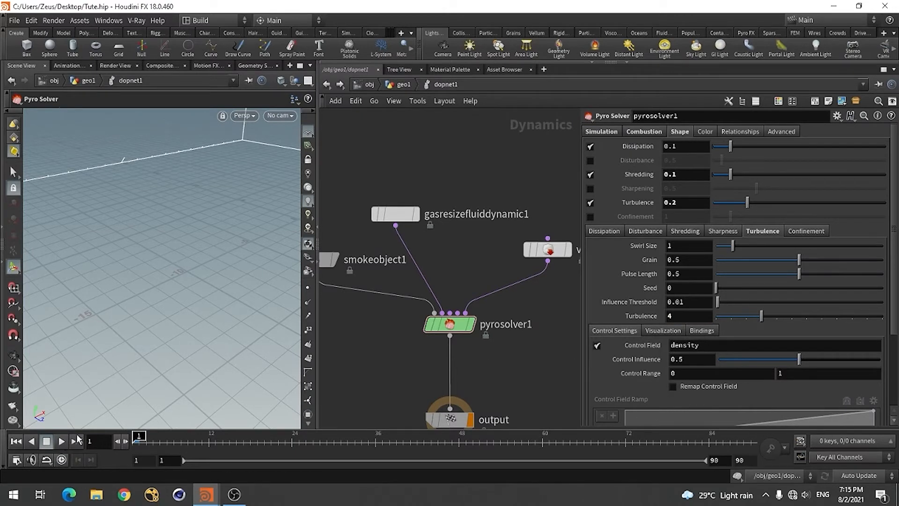
# Play the simulation, examine the smoke's shape in the viewport and stop the playback
pyautogui.click(61, 441)
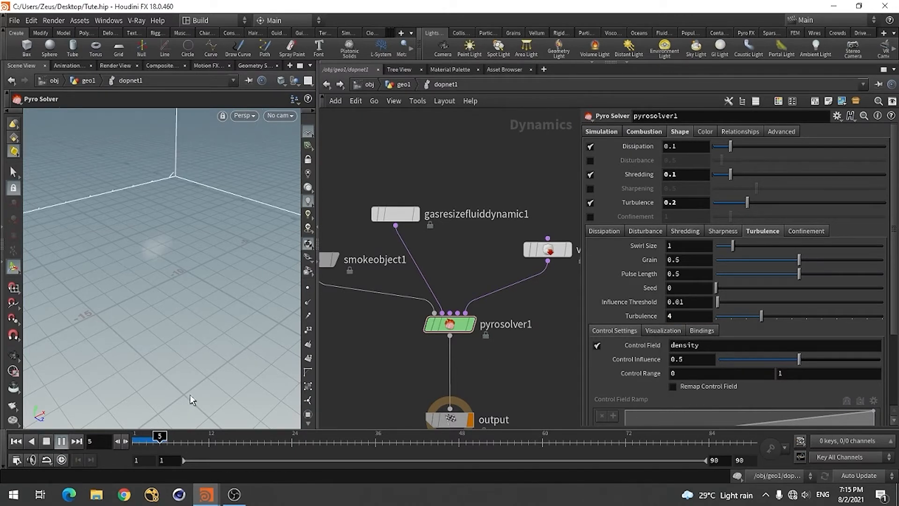
pyautogui.moveTo(204, 328)
pyautogui.keyDown('alt'); pyautogui.mouseDown()
pyautogui.moveTo(188, 328)
pyautogui.moveTo(200, 332)
pyautogui.moveTo(205, 322)
pyautogui.moveTo(194, 325)
pyautogui.moveTo(199, 334)
pyautogui.mouseUp(); pyautogui.keyUp('alt')
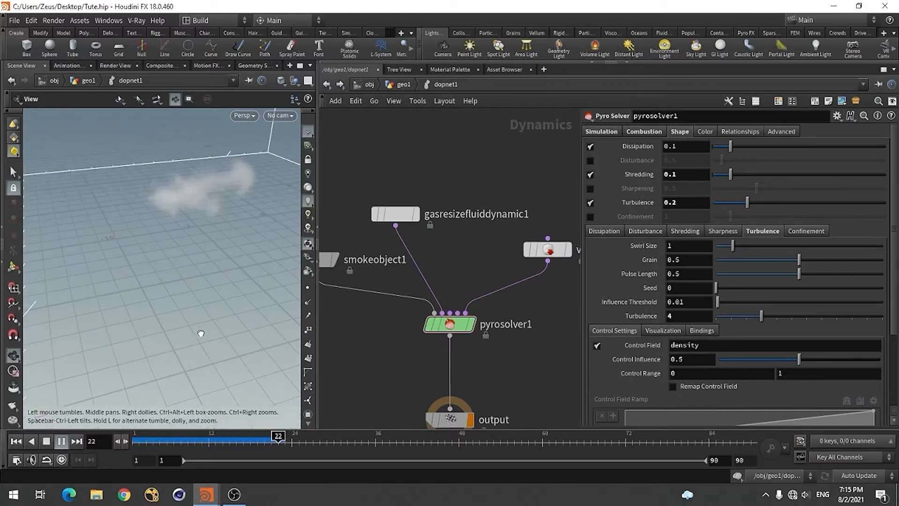
pyautogui.press('Escape')
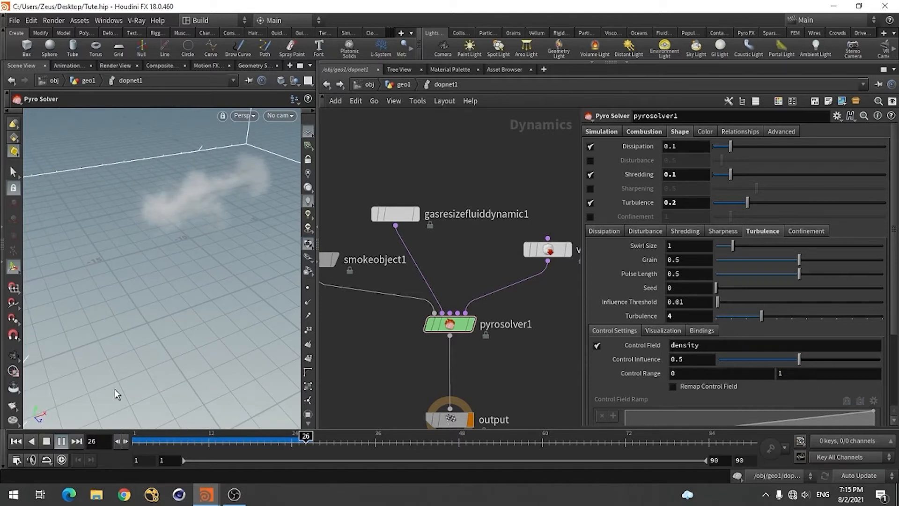
pyautogui.click(46, 441)
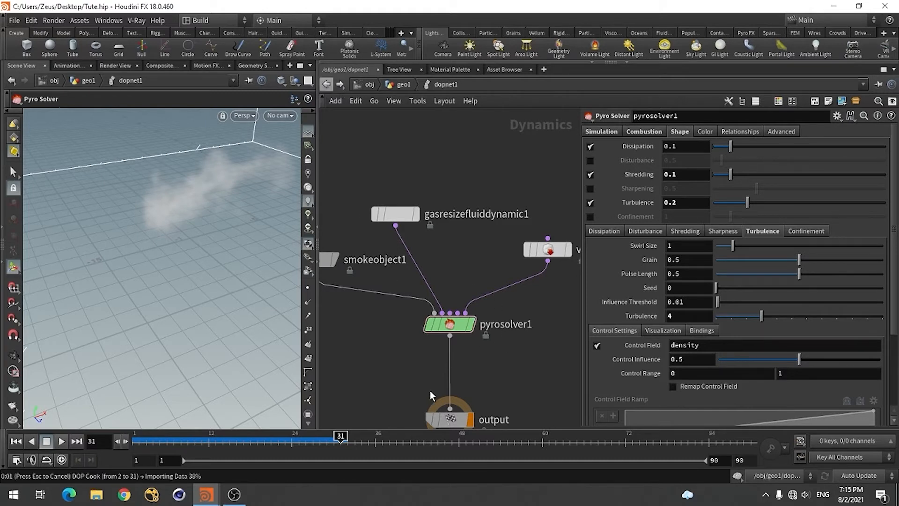
# Return to the geo1 network and add a Dop I/O node below dopnet1
pyautogui.press('u')
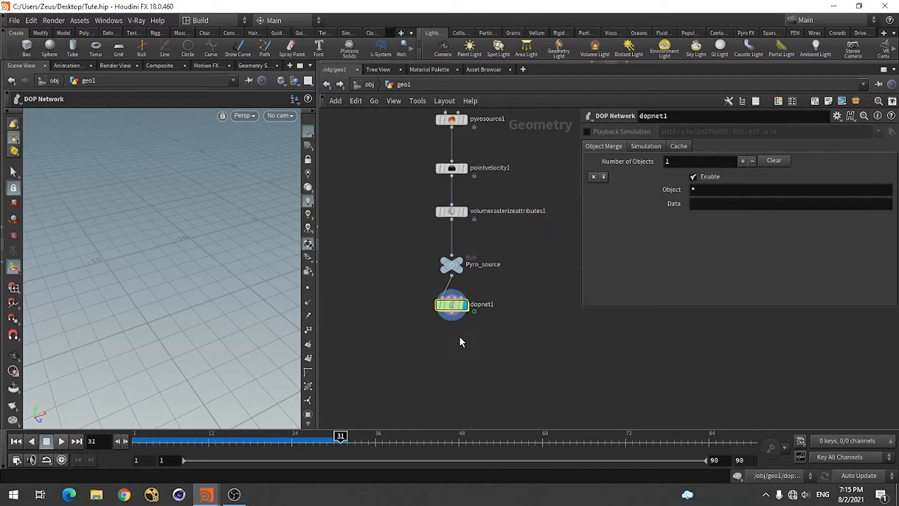
pyautogui.press('Tab')
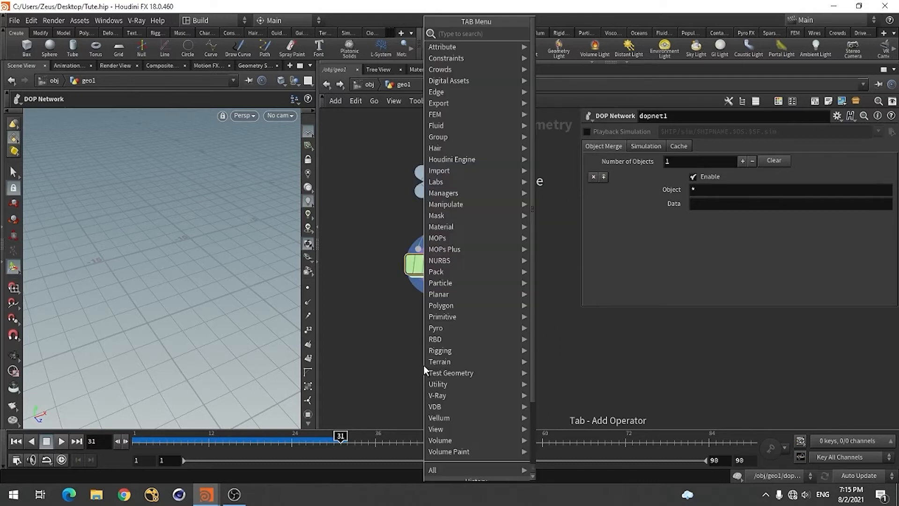
pyautogui.write('dop')
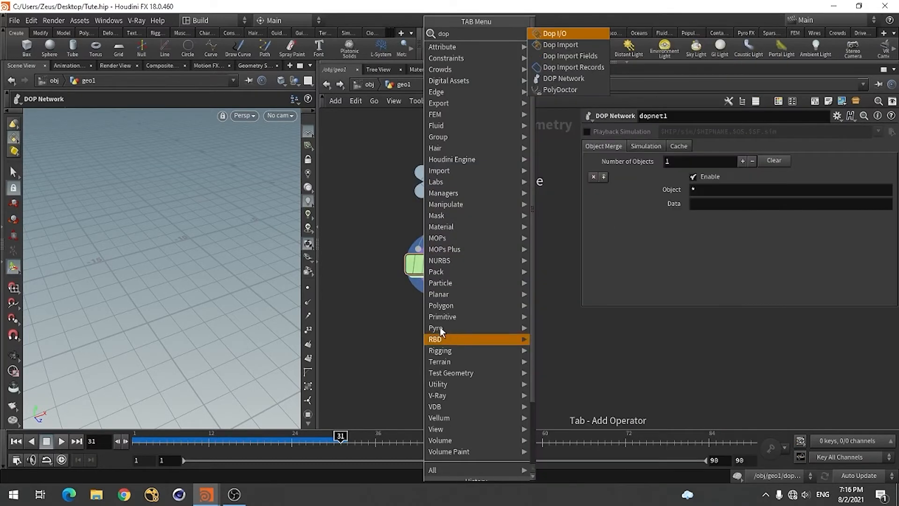
pyautogui.click(563, 36)
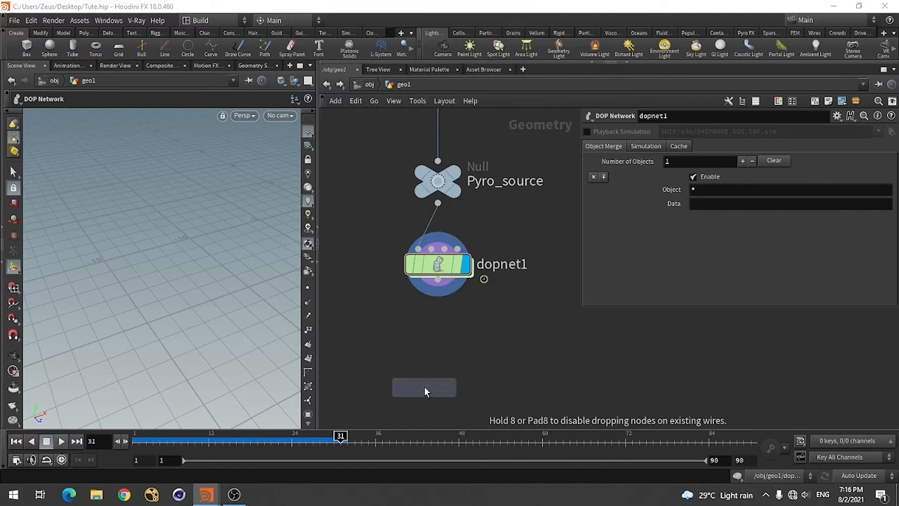
pyautogui.click(433, 341)
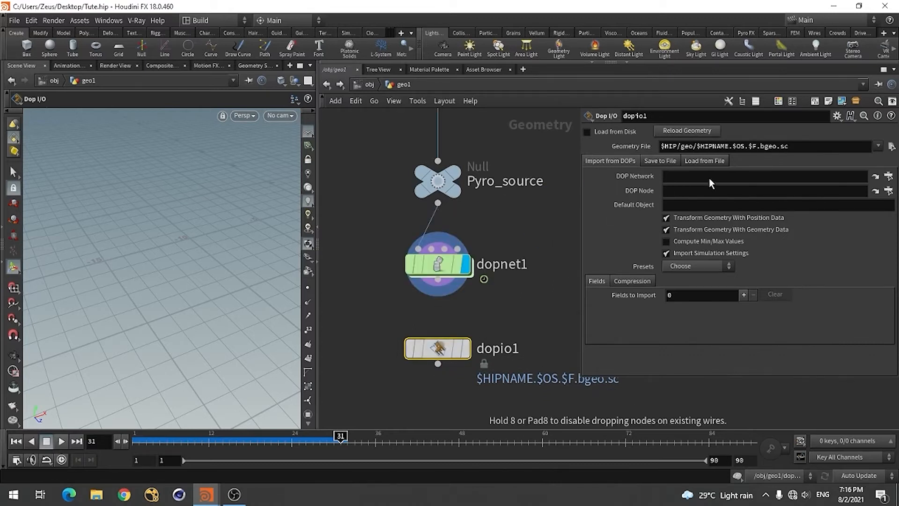
# Set the DOP Network of dopio1 to ../dopnet1 and return the timeline to frame 1
pyautogui.moveTo(709, 177); pyautogui.dragTo(709, 177)
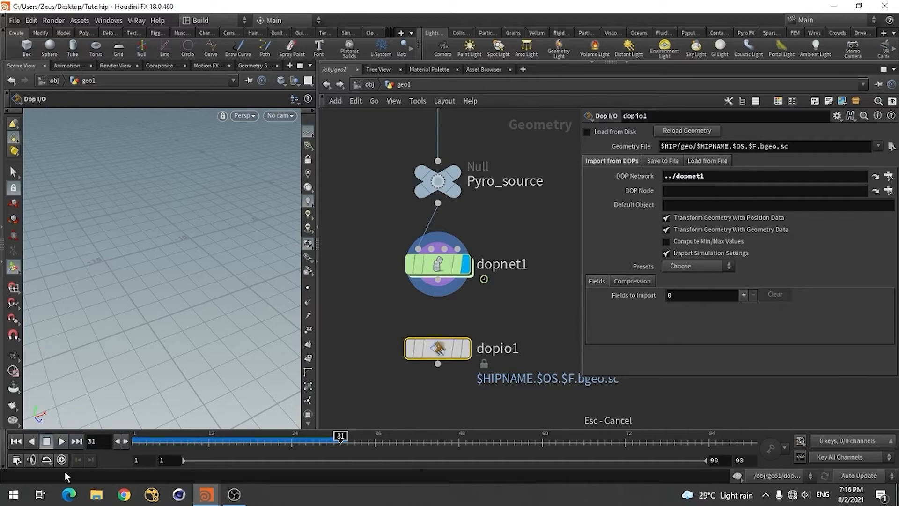
pyautogui.click(16, 441)
pyautogui.moveTo(442, 349)
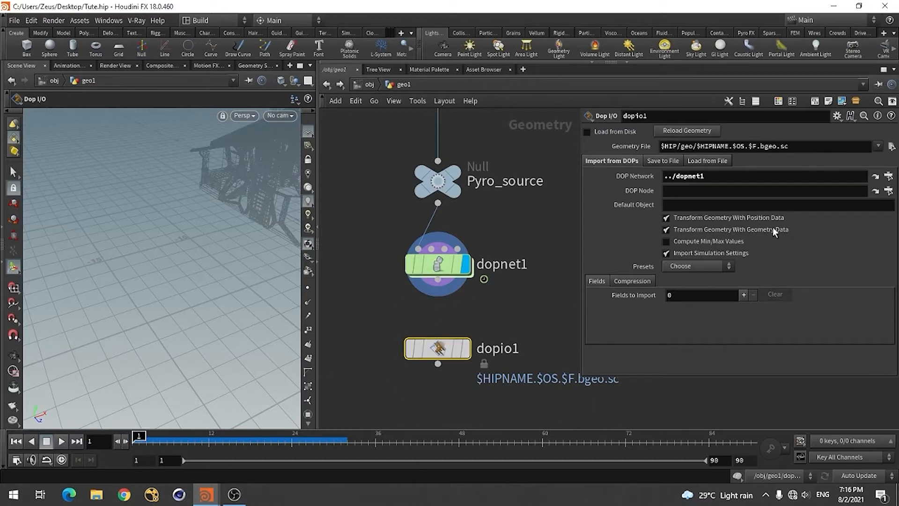
# Set the DOP Node of dopio1 to /obj/geo1/dopnet1/smokeobject1
pyautogui.click(888, 191)
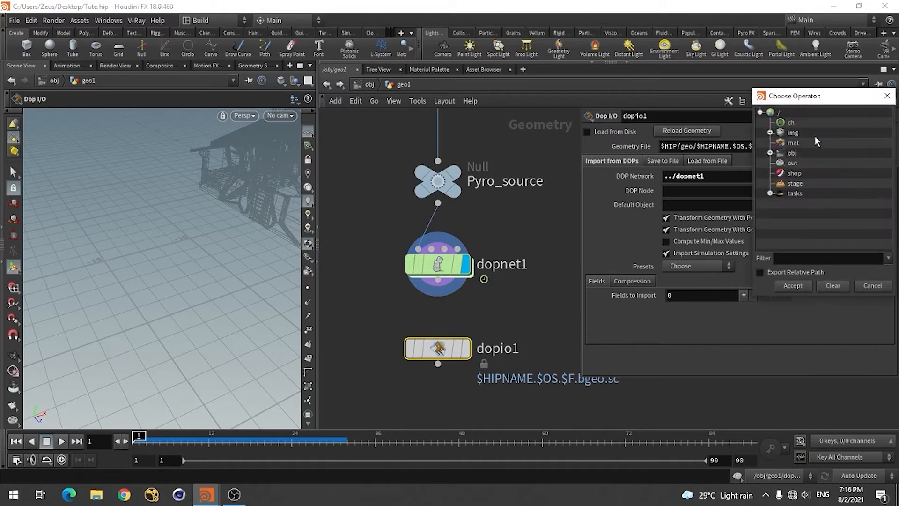
pyautogui.click(771, 153)
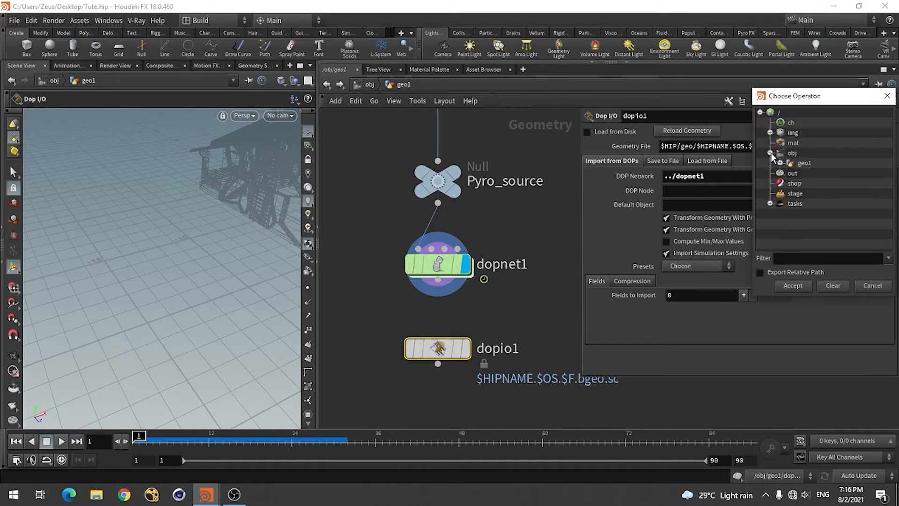
pyautogui.click(780, 163)
pyautogui.scroll(-15, 812, 179)
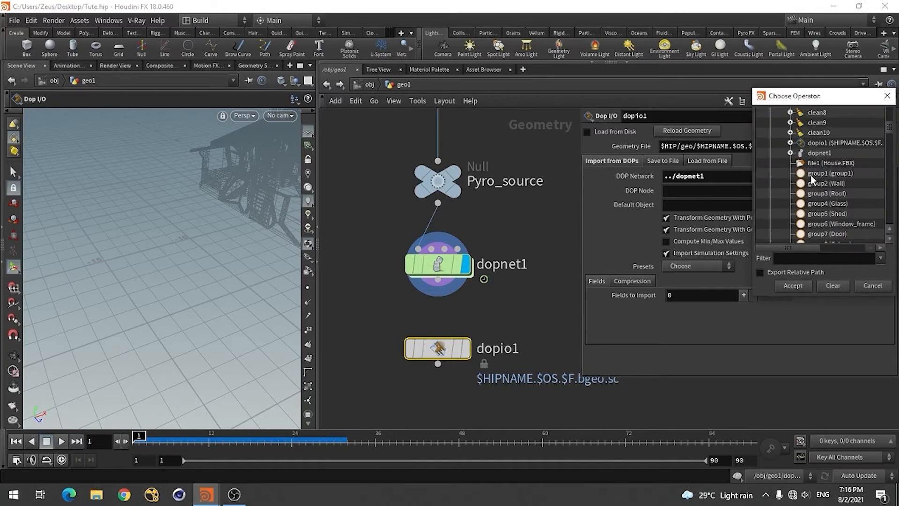
pyautogui.scroll(3, 812, 205)
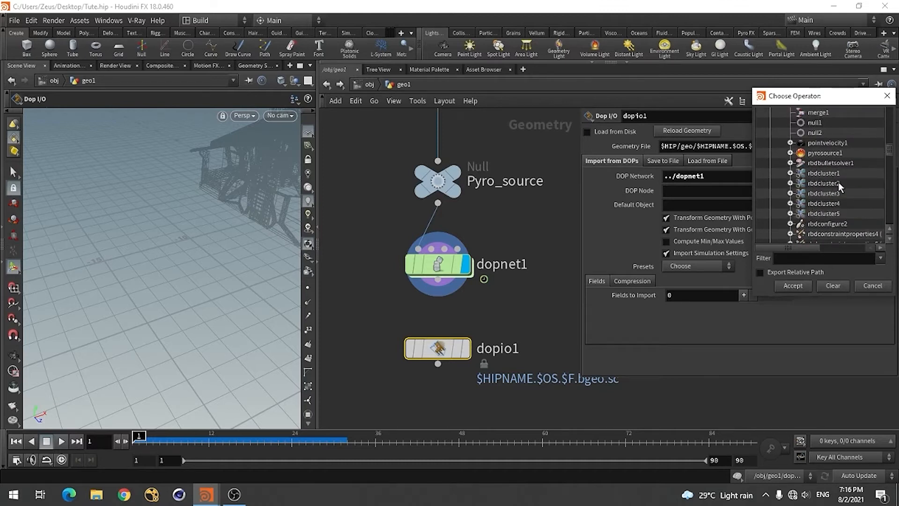
pyautogui.scroll(10, 838, 185)
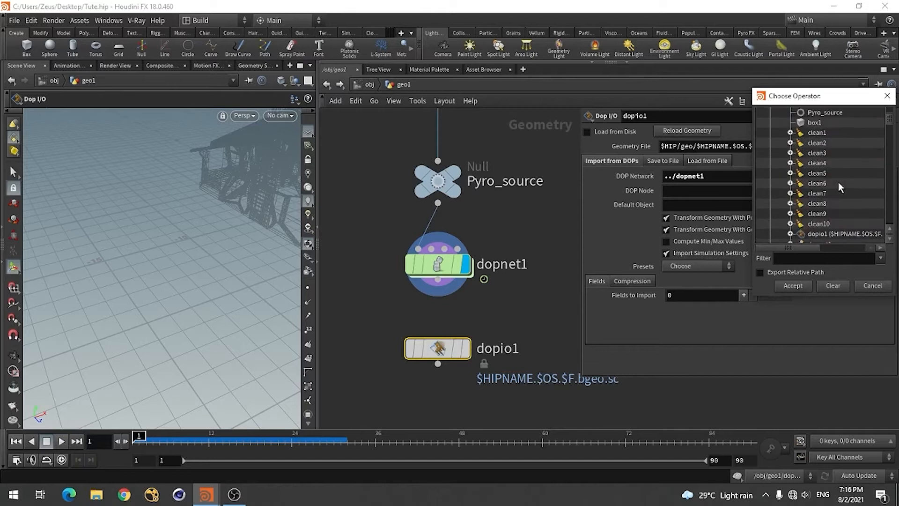
pyautogui.scroll(-2, 838, 185)
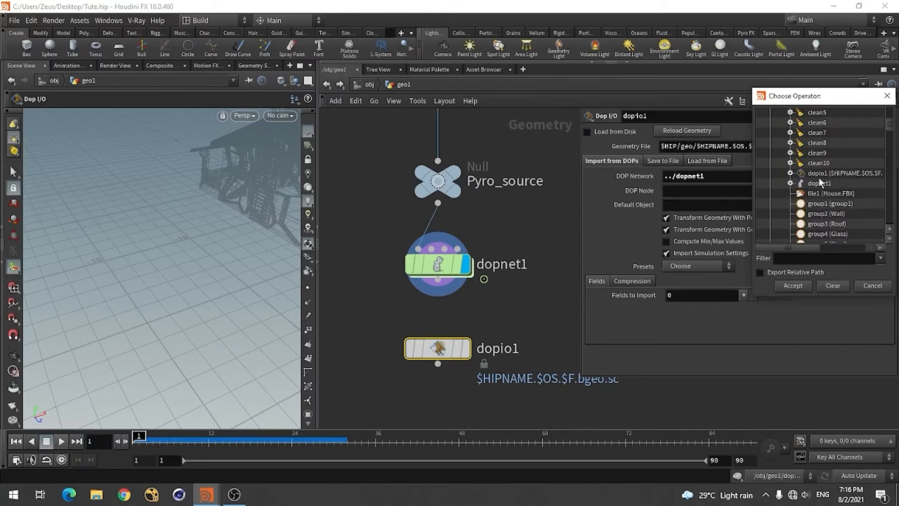
pyautogui.click(818, 173)
pyautogui.click(790, 183)
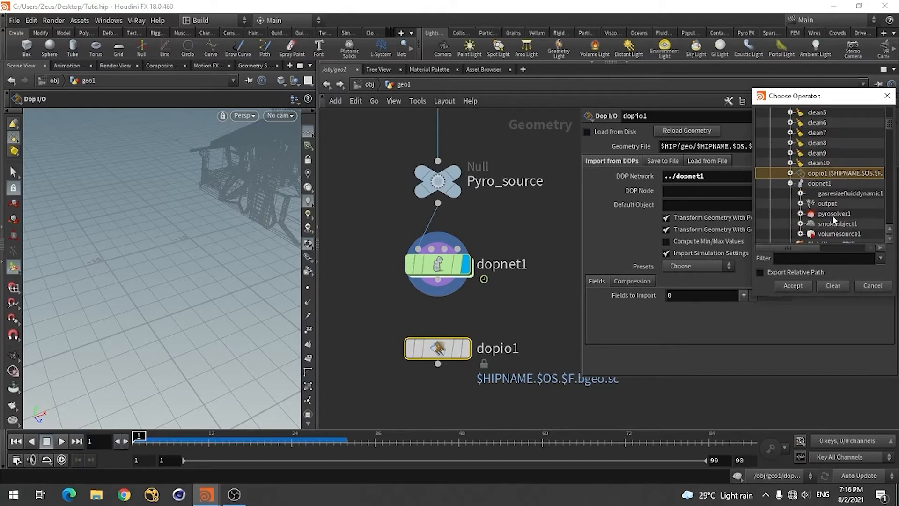
pyautogui.scroll(-2, 834, 218)
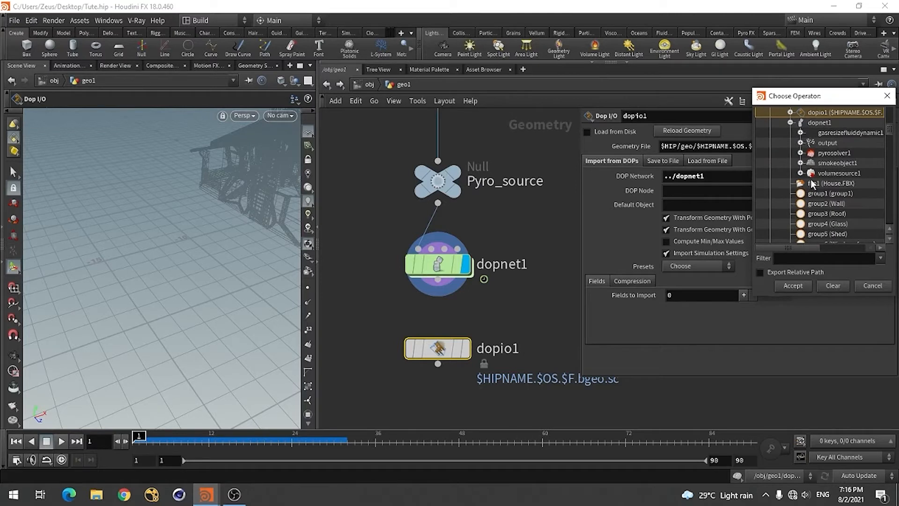
pyautogui.click(842, 163)
pyautogui.click(793, 285)
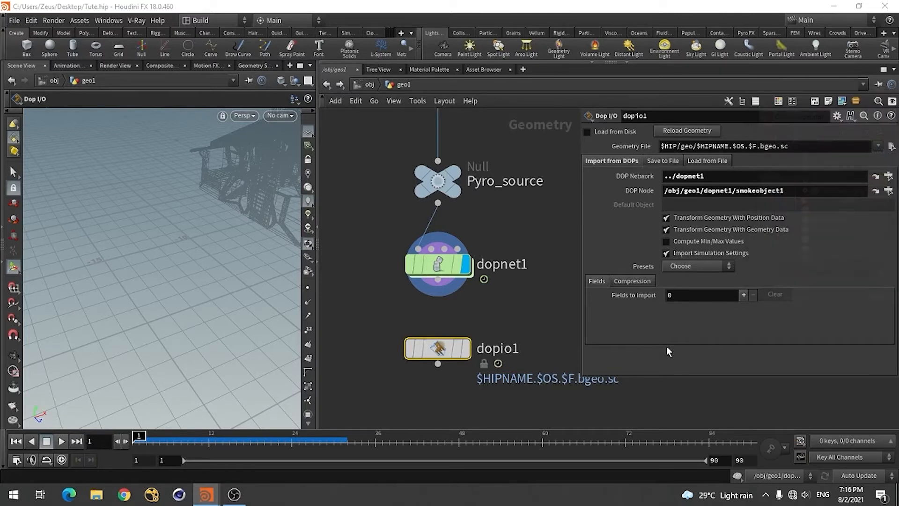
# Load the Pyro preset on dopio1, and display and briefly play back its imported fields
pyautogui.click(681, 267)
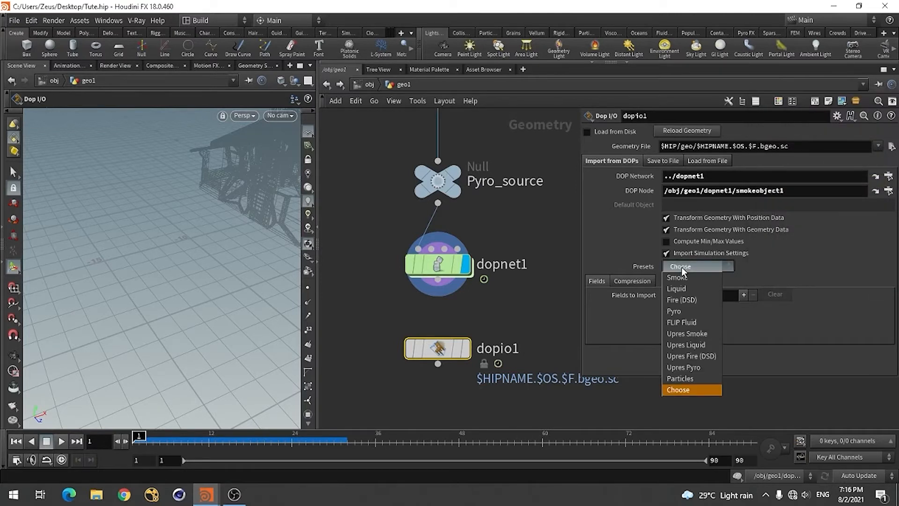
pyautogui.click(682, 312)
pyautogui.moveTo(437, 365)
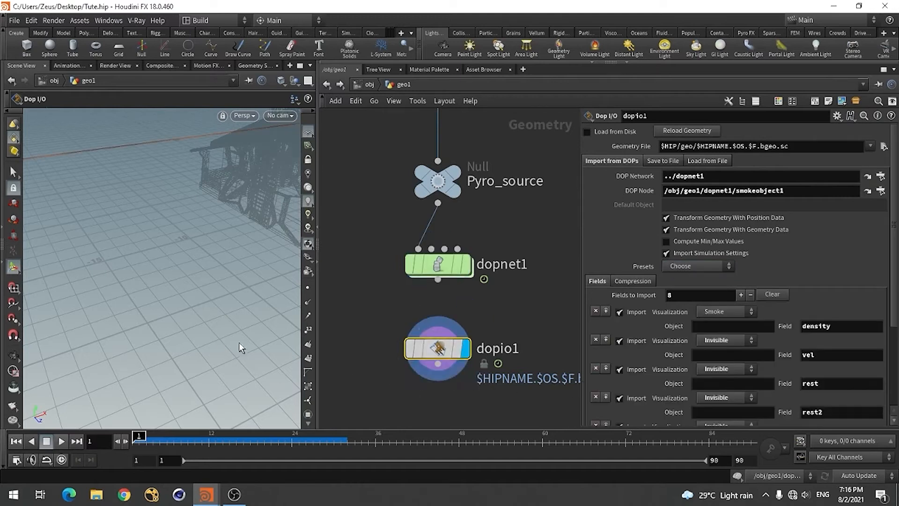
pyautogui.click(61, 441)
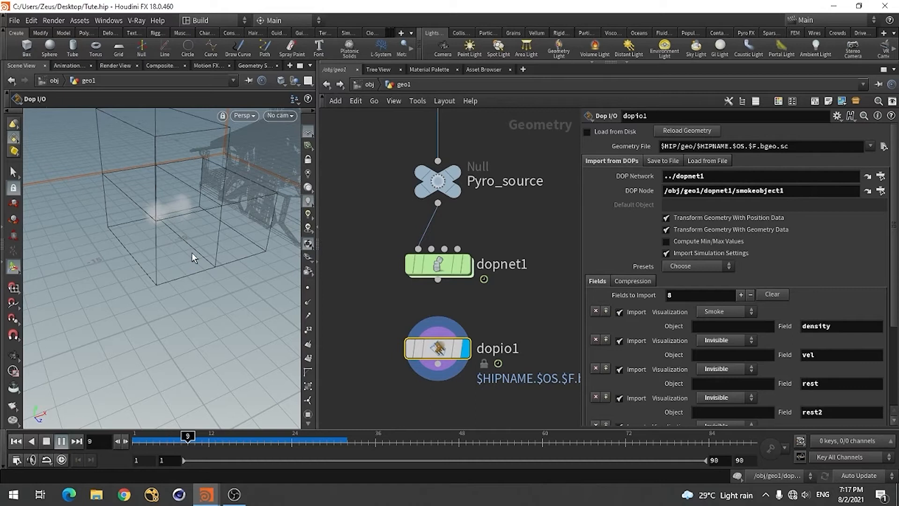
pyautogui.click(47, 444)
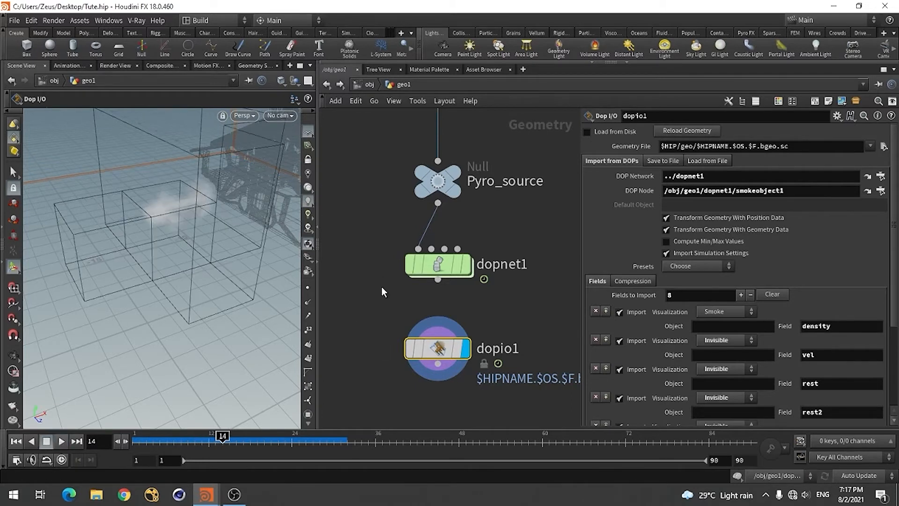
# Add a Volume Visualization node below dopio1, with dopio1 wired into its input, and display it
pyautogui.scroll(-3, 380, 309)
pyautogui.scroll(3, 402, 365)
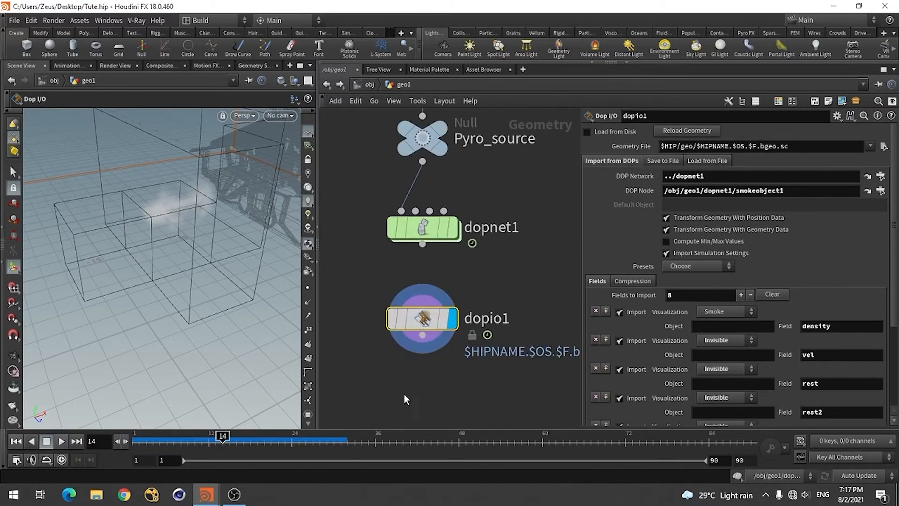
pyautogui.press('Tab')
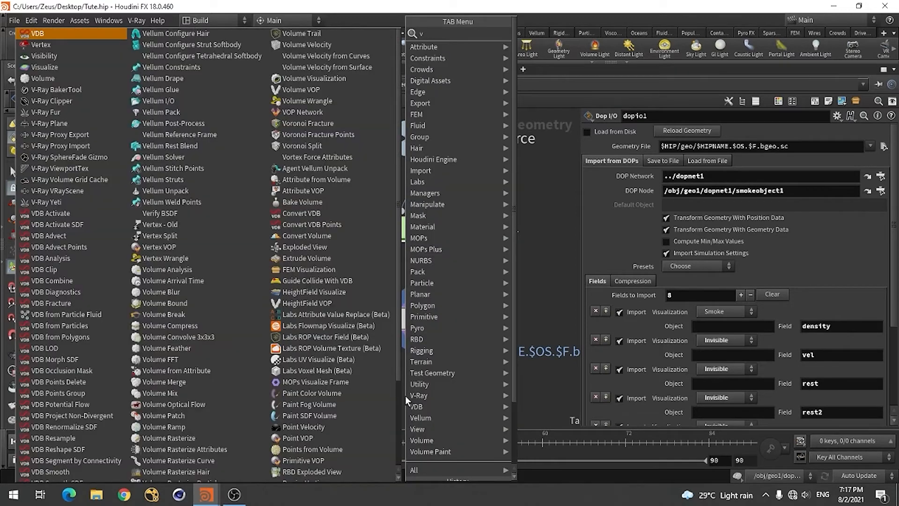
pyautogui.write('volum')
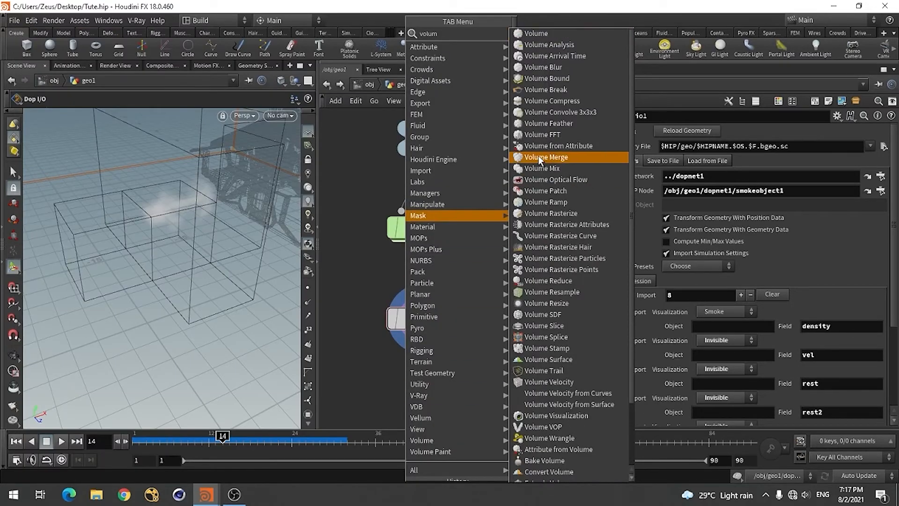
pyautogui.click(561, 416)
pyautogui.click(440, 351)
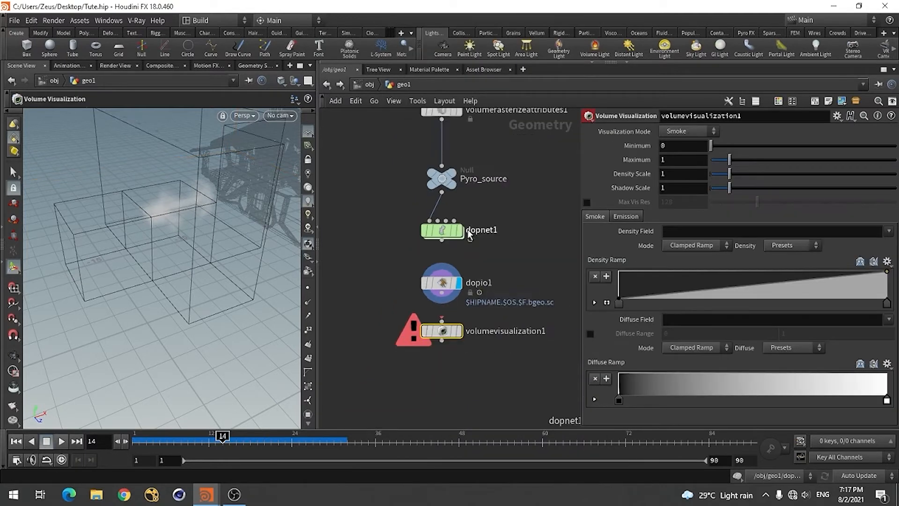
pyautogui.moveTo(441, 272); pyautogui.dragTo(441, 320)
pyautogui.click(471, 337)
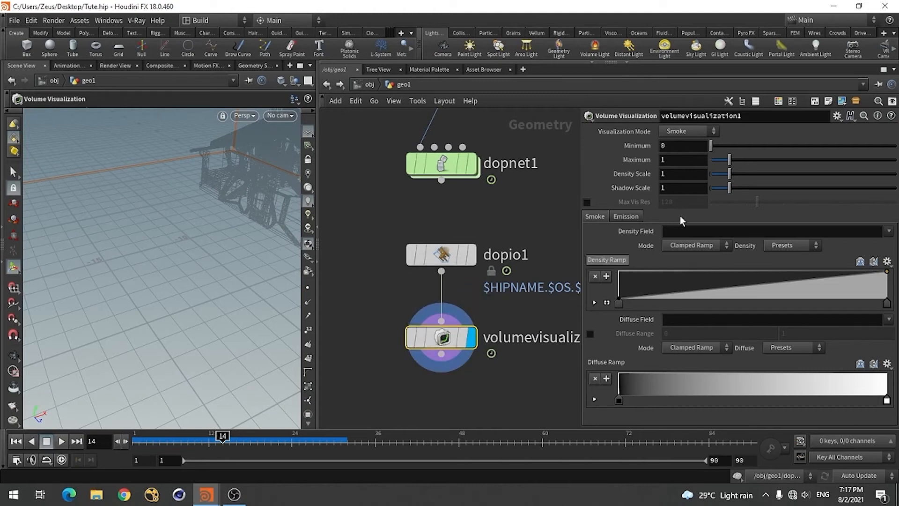
# Set volumevisualization1's smoke Density Field to density and its Emission Field to temperature
pyautogui.click(888, 230)
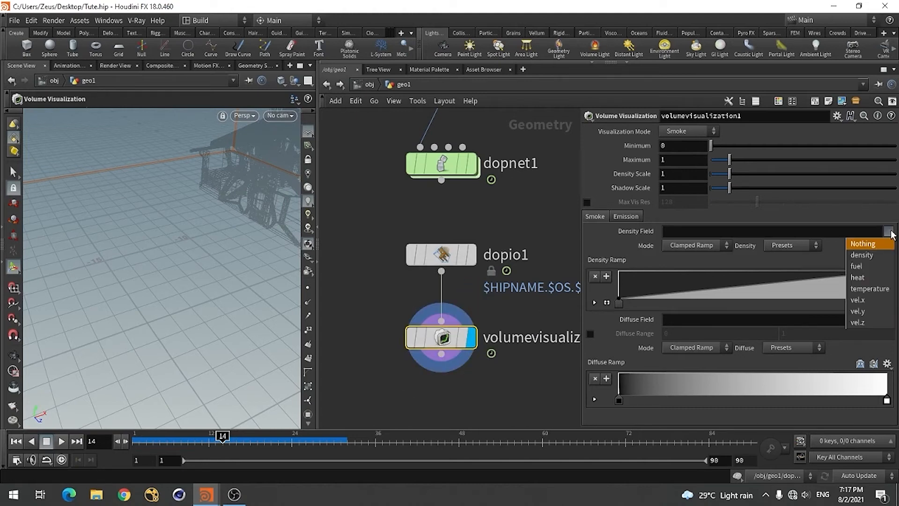
pyautogui.click(862, 255)
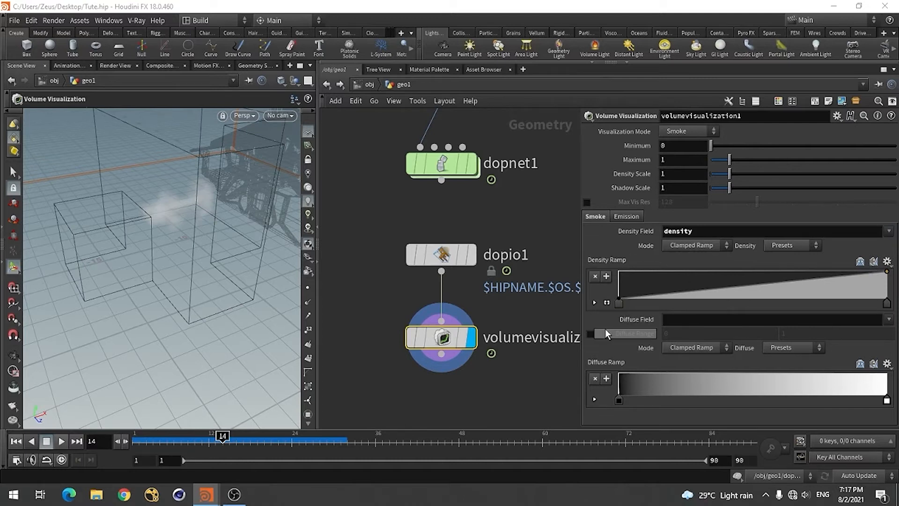
pyautogui.click(626, 216)
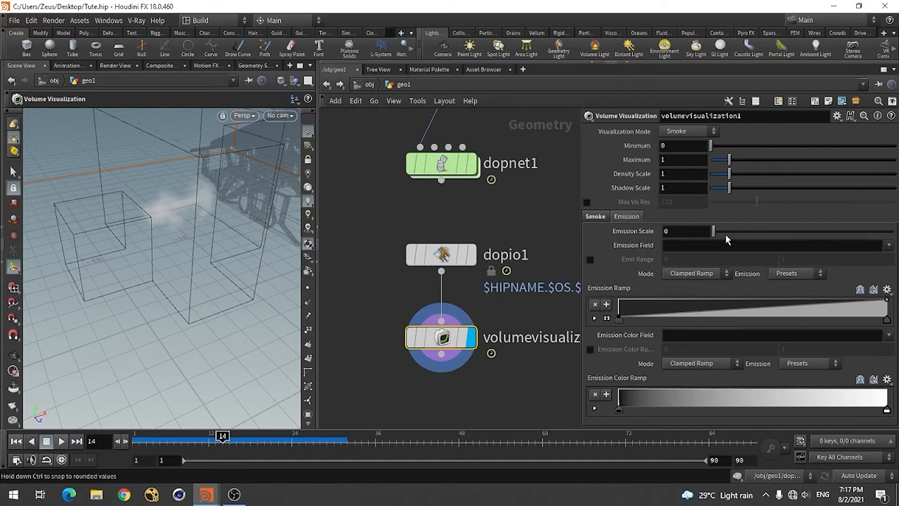
pyautogui.click(889, 245)
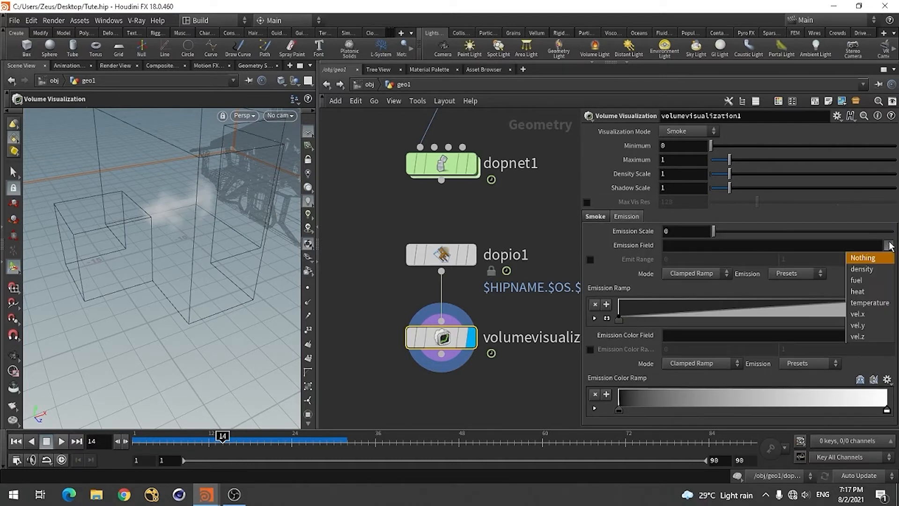
pyautogui.click(877, 303)
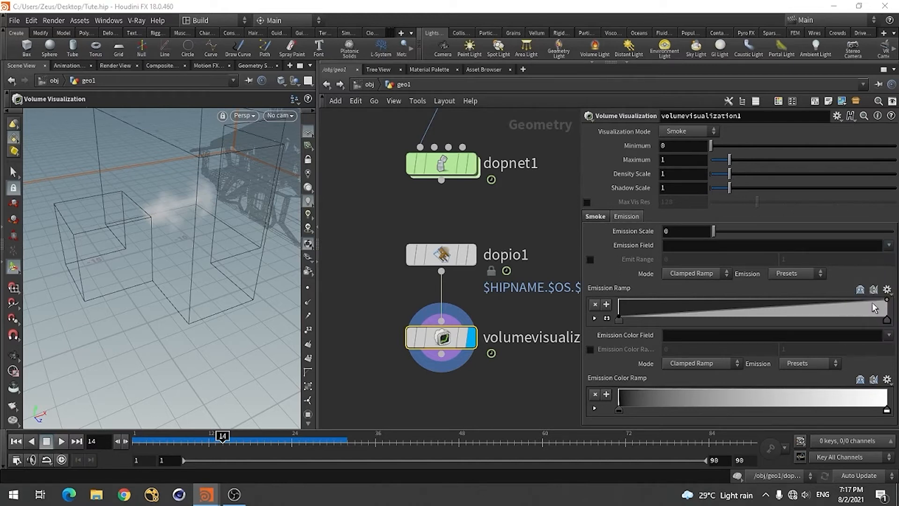
pyautogui.click(889, 335)
pyautogui.click(869, 394)
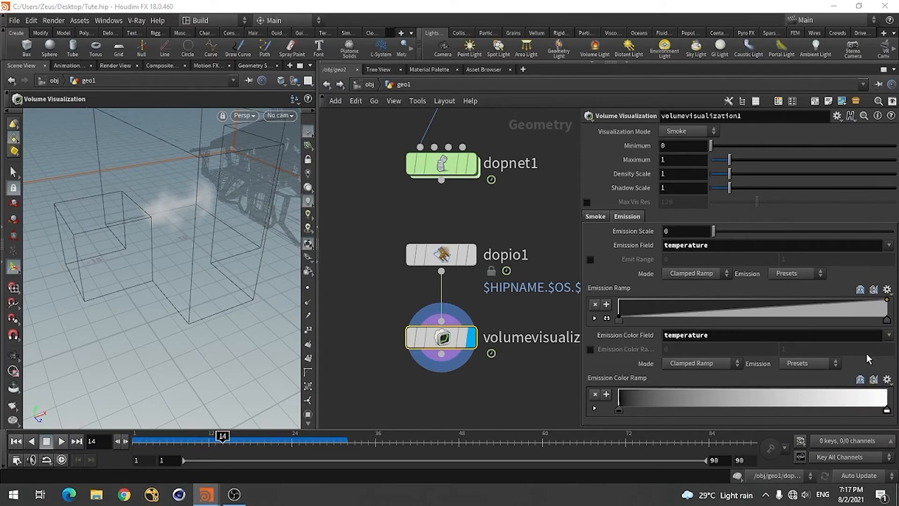
pyautogui.click(719, 336)
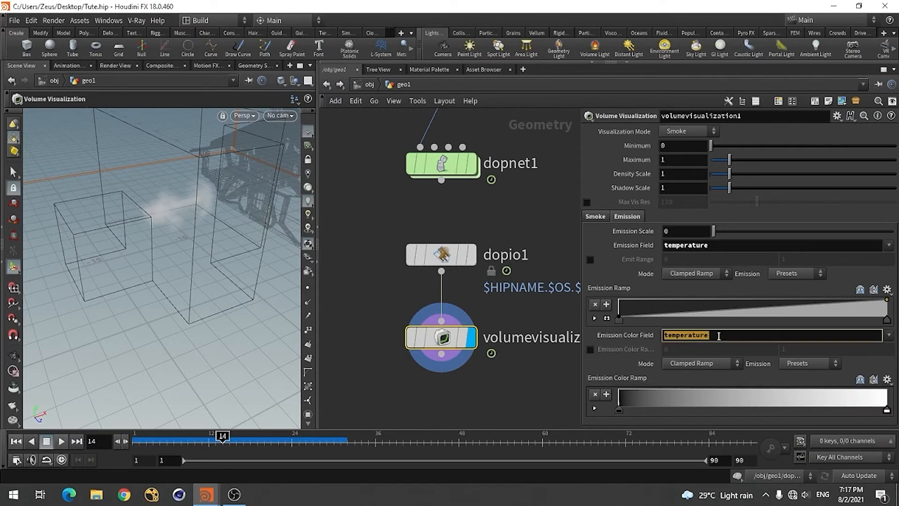
pyautogui.press('BackSpace')
pyautogui.press('Return')
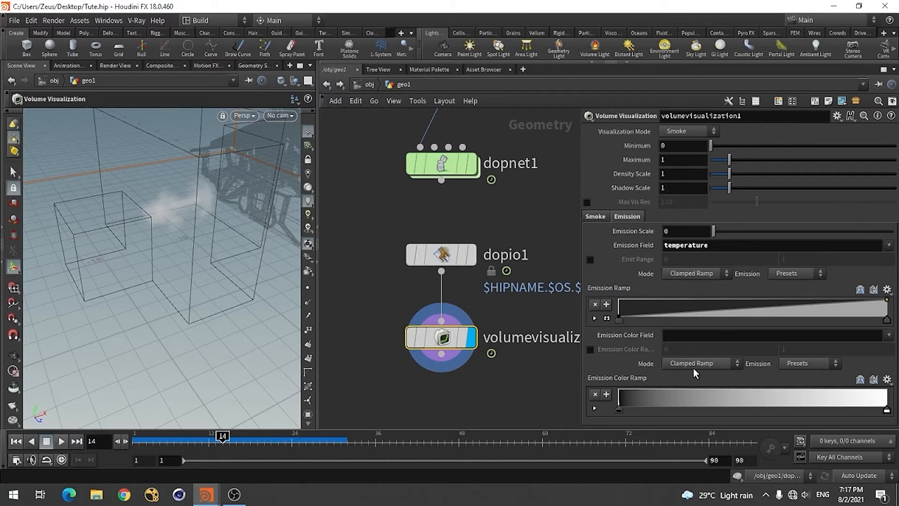
# Apply the Black Body preset to the Emission Color Ramp
pyautogui.click(697, 364)
pyautogui.click(697, 363)
pyautogui.click(818, 365)
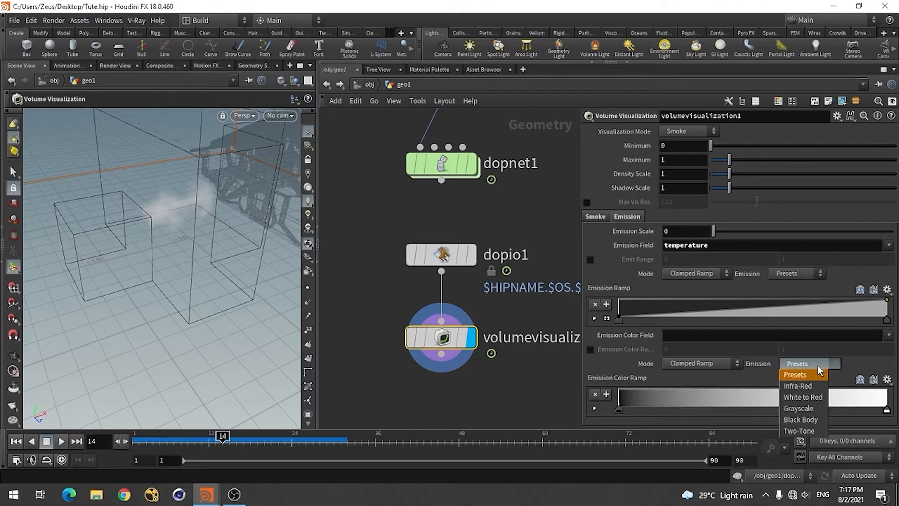
pyautogui.click(800, 419)
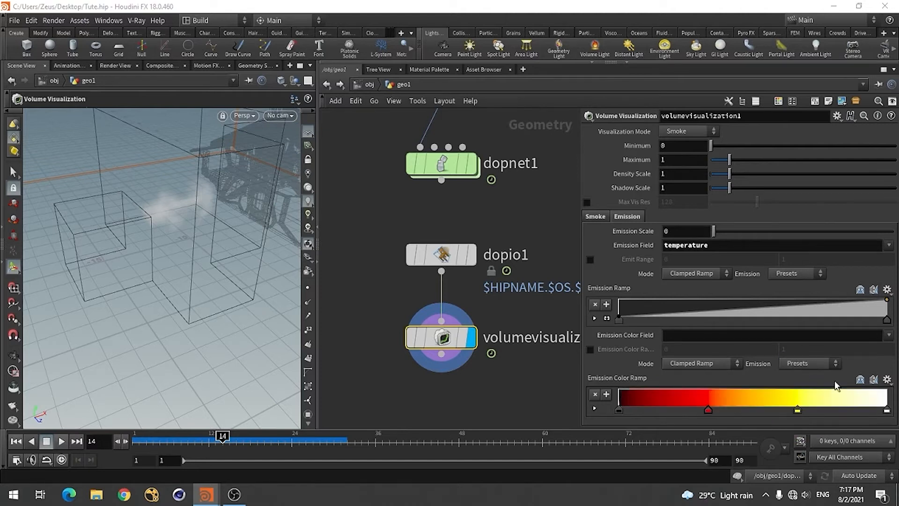
# Set the Emission Color Field to temperature and the Emission Scale to 1
pyautogui.click(888, 336)
pyautogui.click(870, 393)
pyautogui.moveTo(714, 232); pyautogui.dragTo(736, 238)
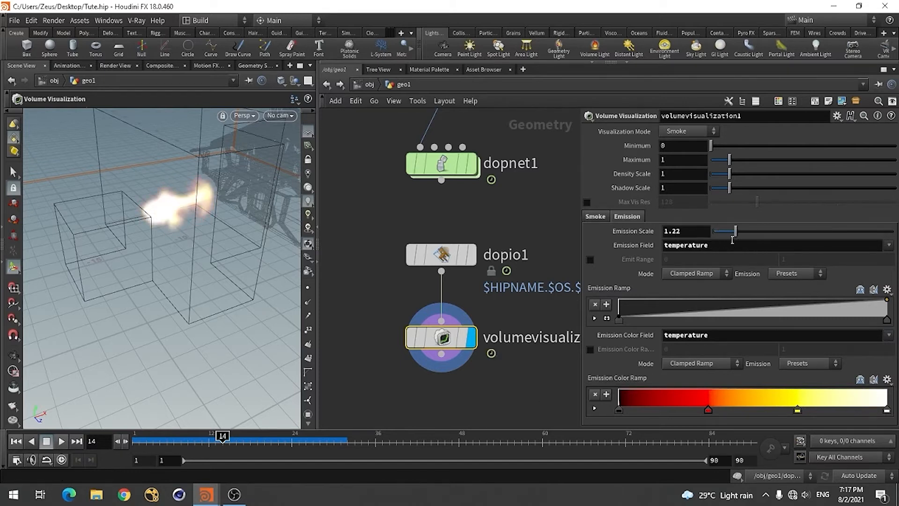
pyautogui.keyDown('ctrl'); pyautogui.middleClick(655, 231); pyautogui.keyUp('ctrl')
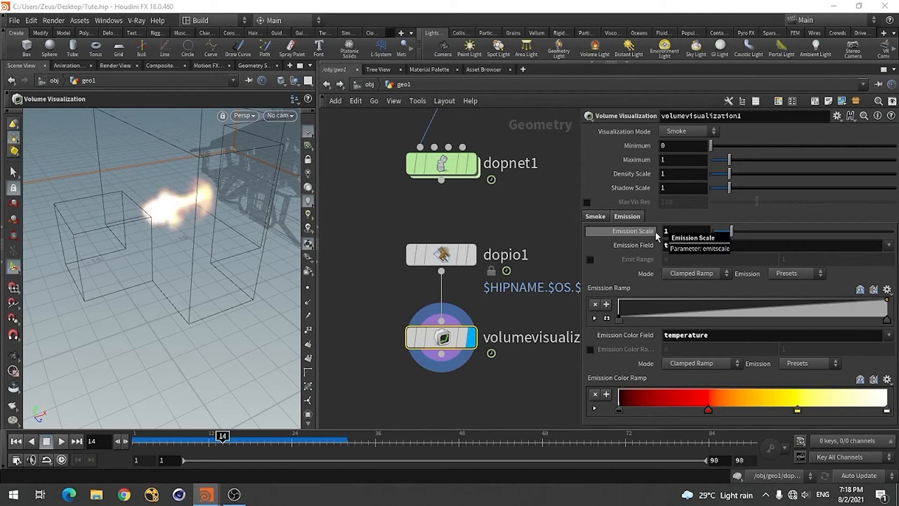
# Go up to the object level, deselect geo1 and save the scene
pyautogui.click(363, 88)
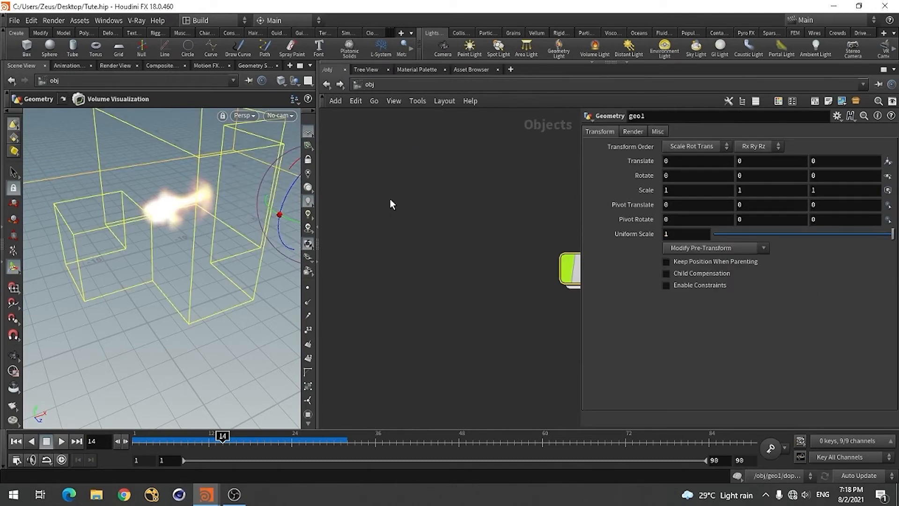
pyautogui.click(465, 303)
pyautogui.hotkey('ctrl', 's')
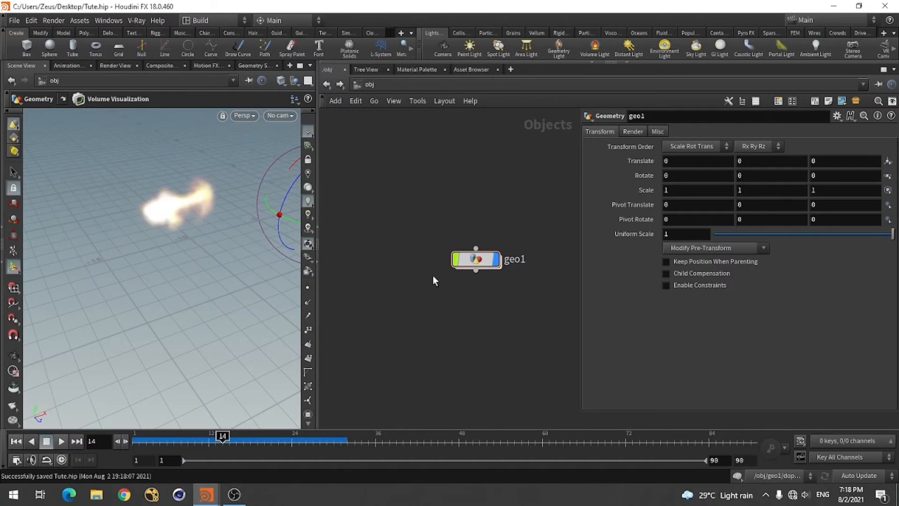
# Place a distant light on the grid near the fire, rotate it to a new direction and turn off its display
pyautogui.press('Tab')
pyautogui.click(625, 48)
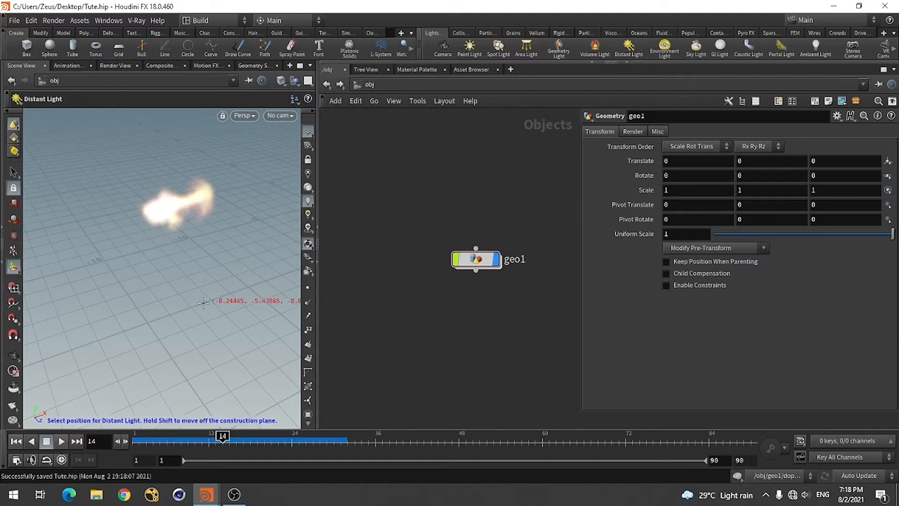
pyautogui.click(174, 281)
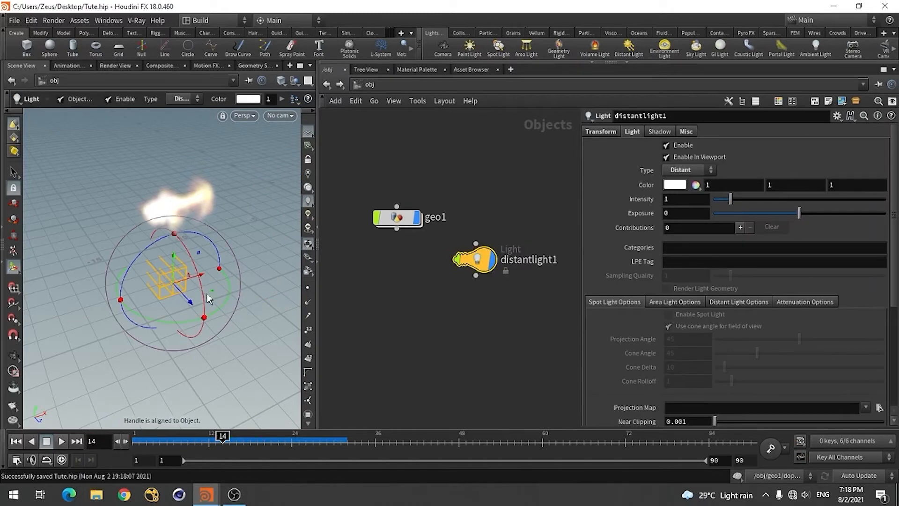
pyautogui.moveTo(204, 298); pyautogui.dragTo(126, 272)
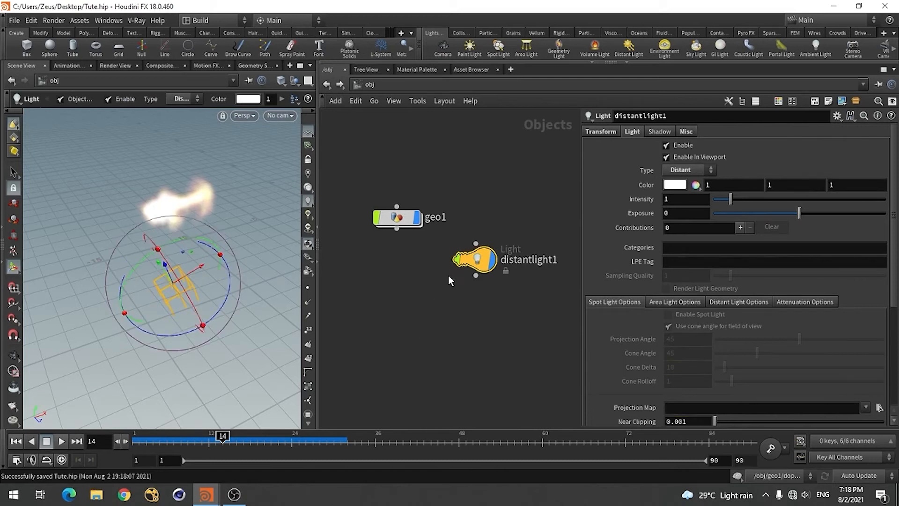
pyautogui.click(493, 260)
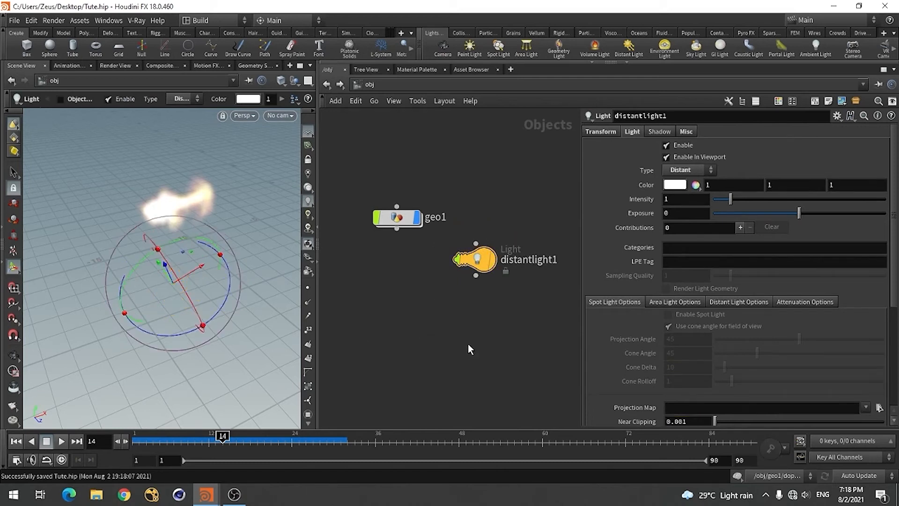
# Go back inside geo1, raise volumevisualization1's Density Scale to 7.9 and inspect the smoke from other angles
pyautogui.doubleClick(397, 218)
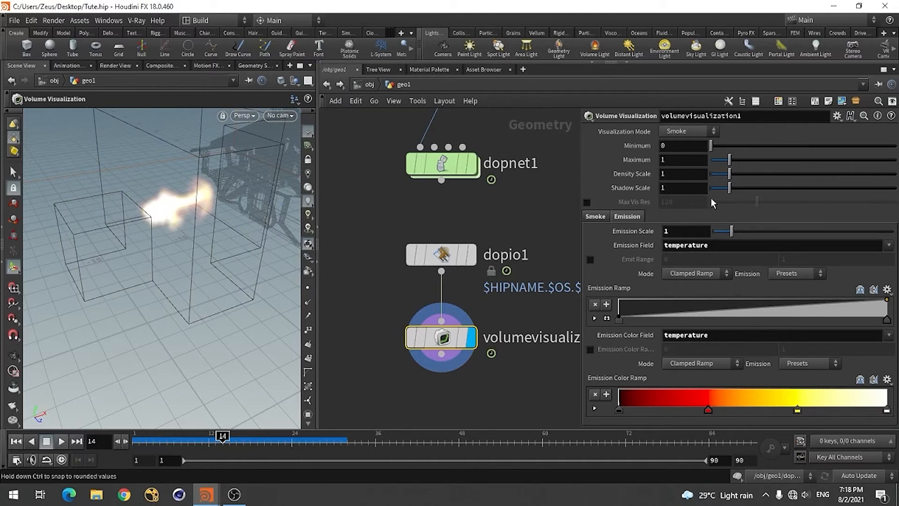
pyautogui.moveTo(731, 176); pyautogui.dragTo(869, 177)
pyautogui.press('Escape')
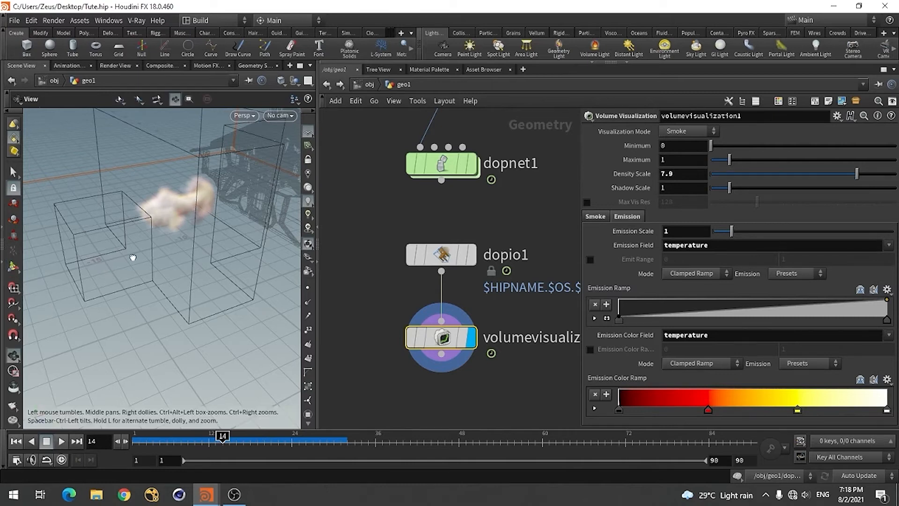
pyautogui.moveTo(133, 257); pyautogui.dragTo(199, 235)
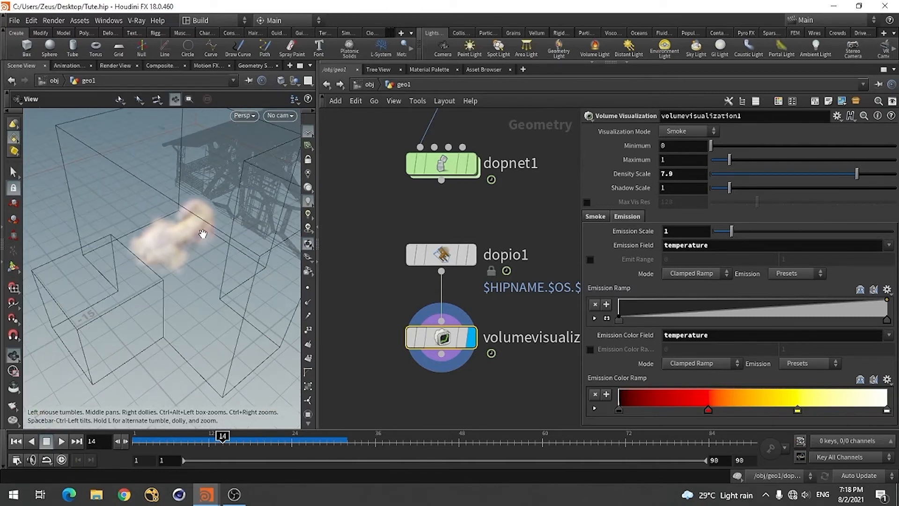
pyautogui.keyDown('alt'); pyautogui.moveTo(202, 233); pyautogui.dragTo(148, 267, button='right'); pyautogui.keyUp('alt')
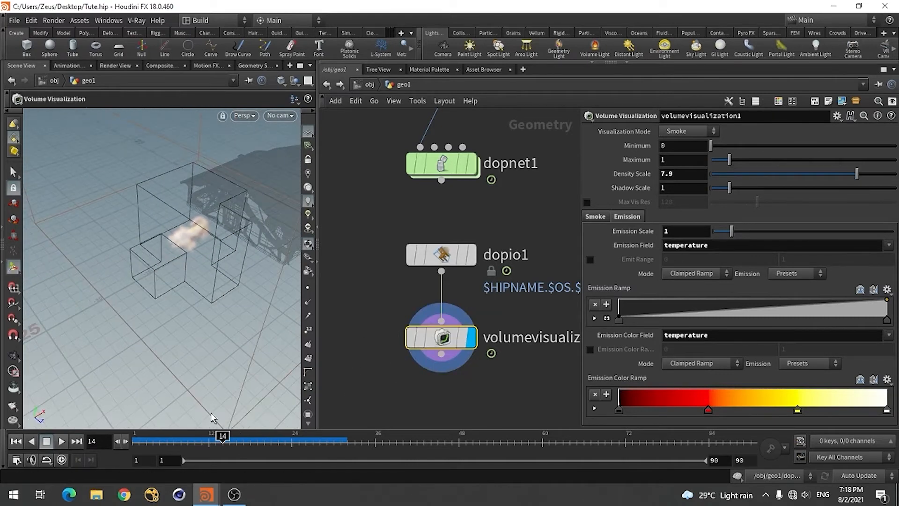
# Go inside dopnet1 and return the timeline to frame 1
pyautogui.doubleClick(441, 164)
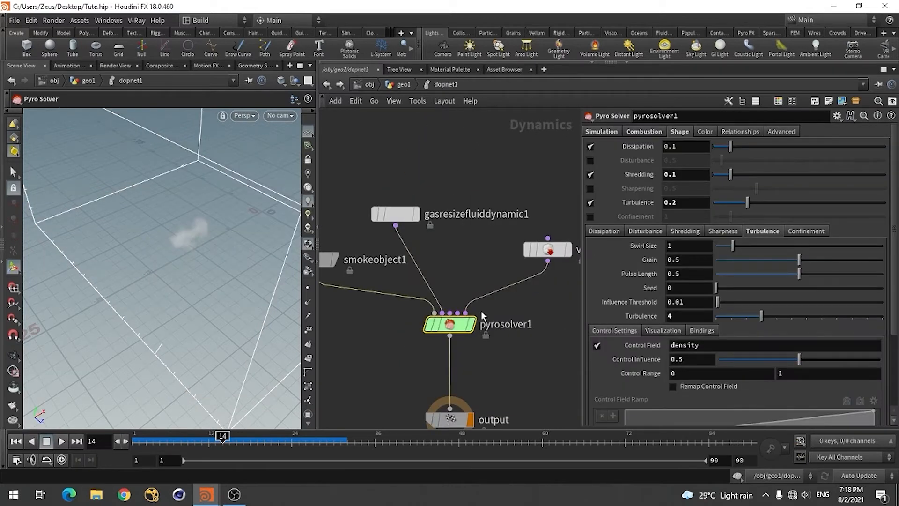
pyautogui.scroll(-3, 503, 258)
pyautogui.scroll(-1, 451, 333)
pyautogui.scroll(5, 490, 255)
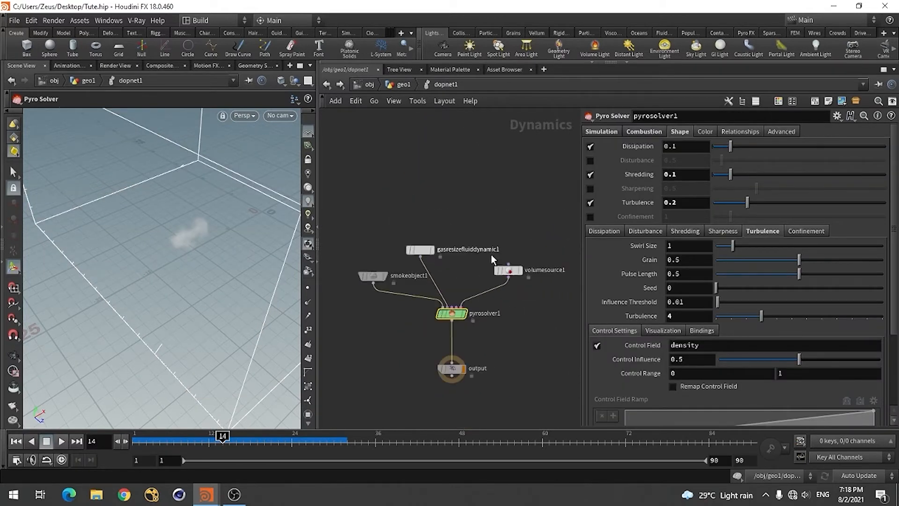
pyautogui.scroll(-2, 457, 300)
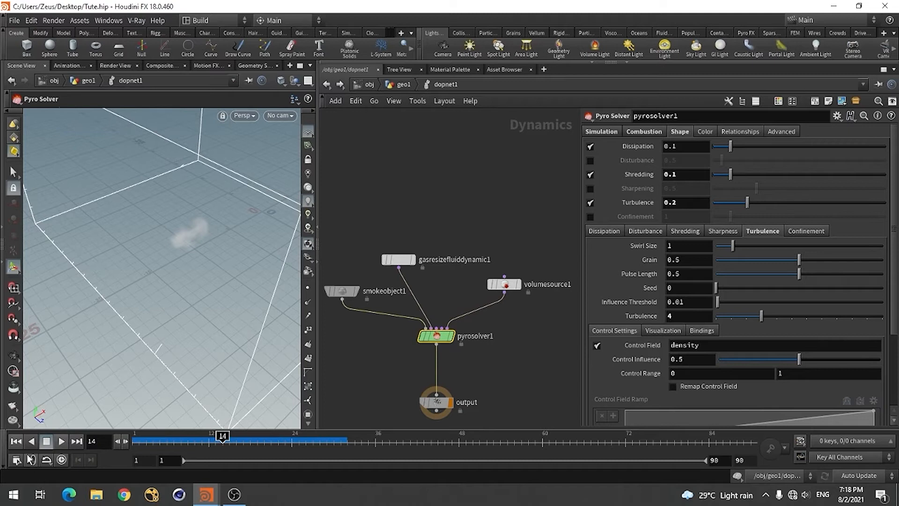
pyautogui.click(16, 441)
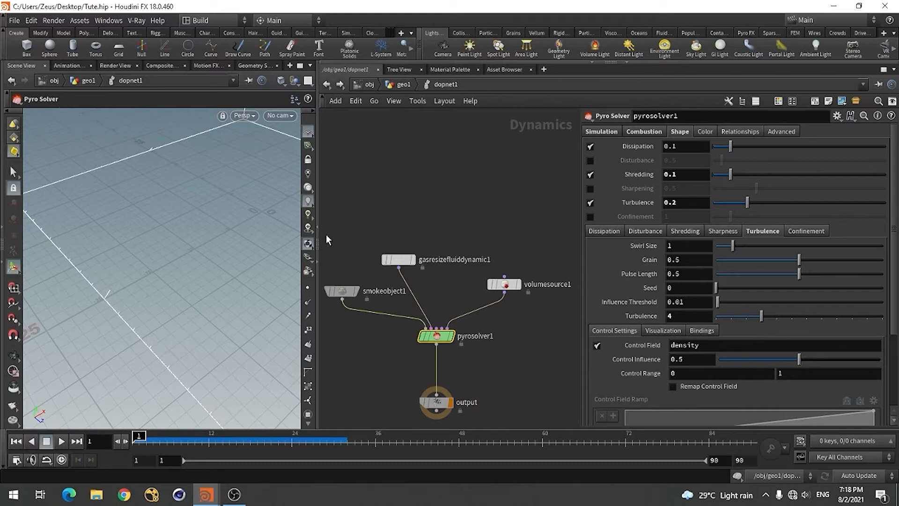
# Shift gasresizefluiddynamic1 aside, add a Gas Disturb node above pyrosolver1 and wire it into the solver's third input
pyautogui.moveTo(399, 265); pyautogui.dragTo(377, 259)
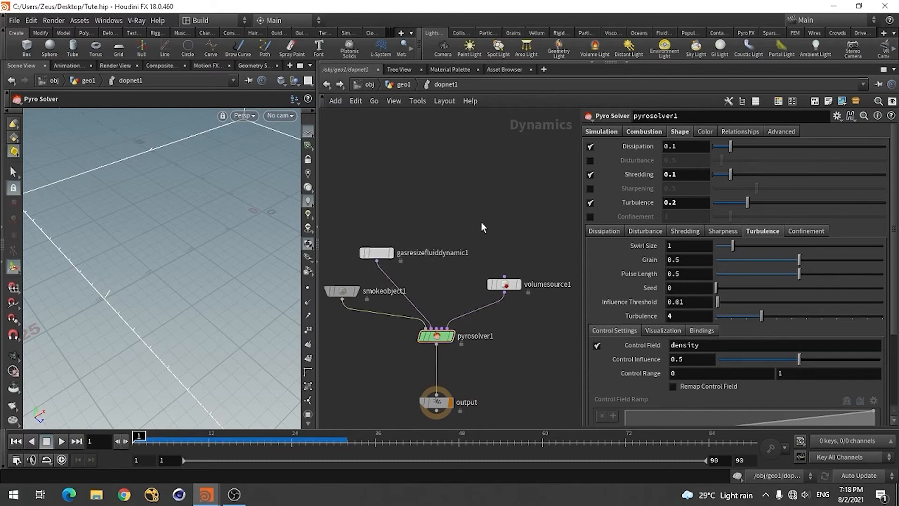
pyautogui.press('Tab')
pyautogui.write('gas di')
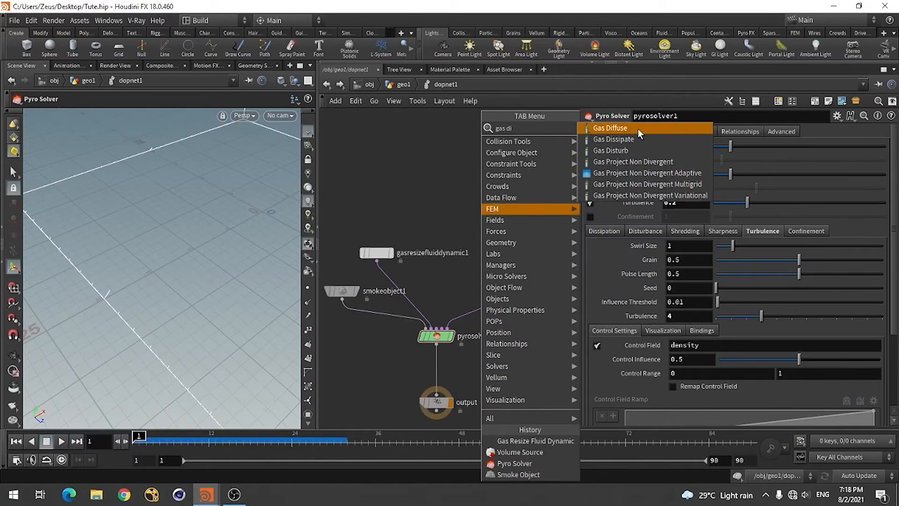
pyautogui.click(616, 152)
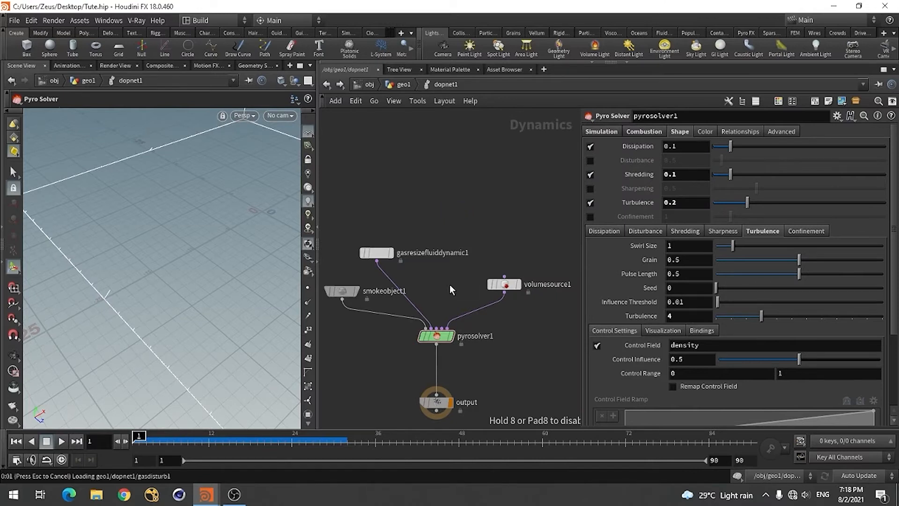
pyautogui.click(450, 210)
pyautogui.click(451, 219)
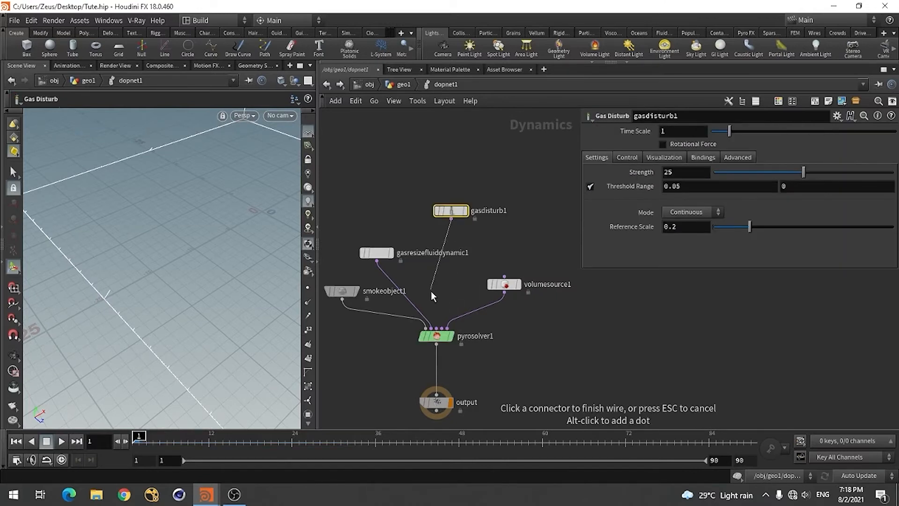
pyautogui.click(436, 328)
pyautogui.moveTo(445, 210); pyautogui.dragTo(431, 202)
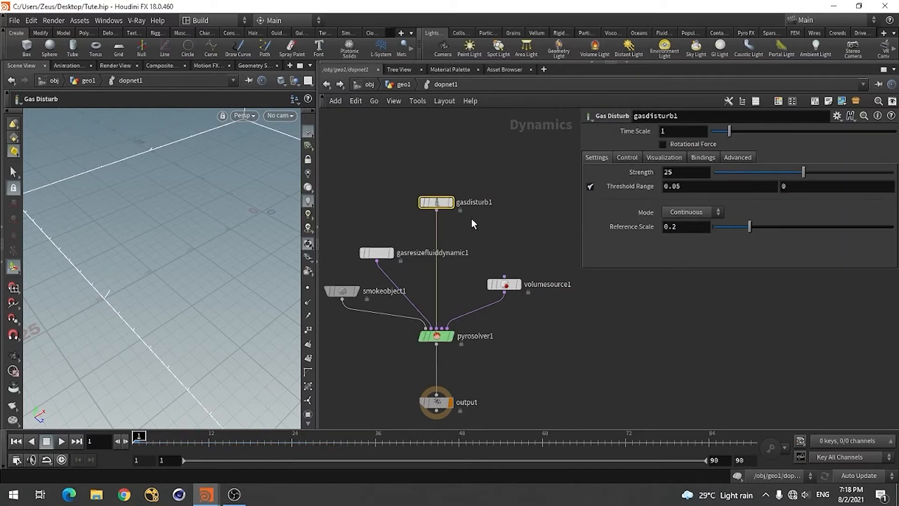
# Check the gasdisturb1 settings in the reference scene House_Deesturct.hip, and return to Tute.hip
pyautogui.hotkey('alt', 'Tab')
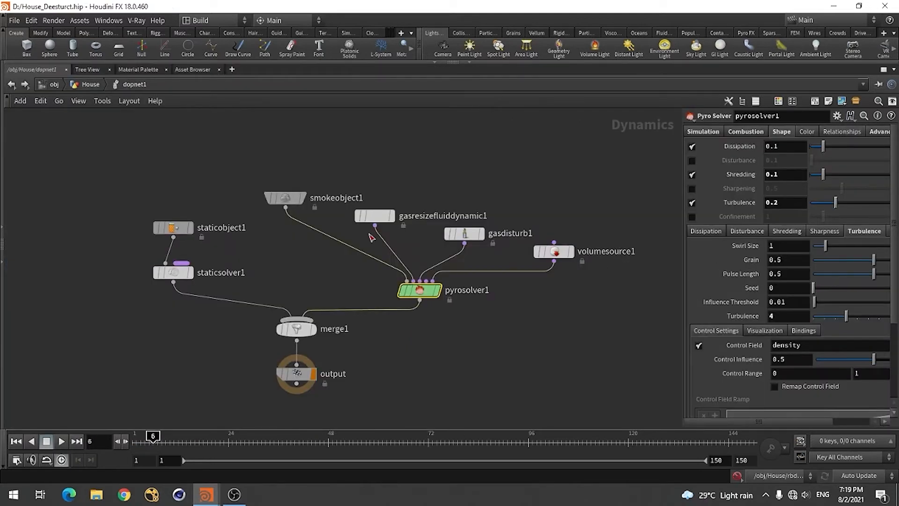
pyautogui.click(464, 234)
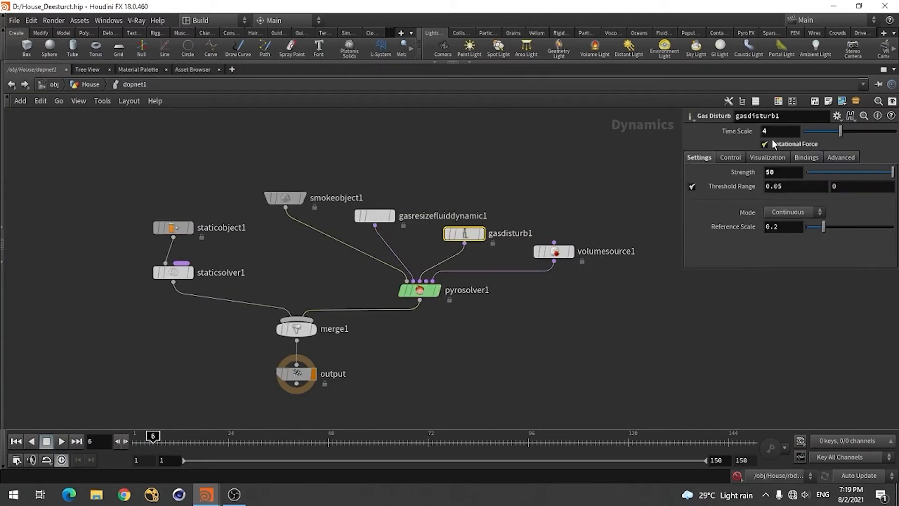
pyautogui.hotkey('alt', 'Tab')
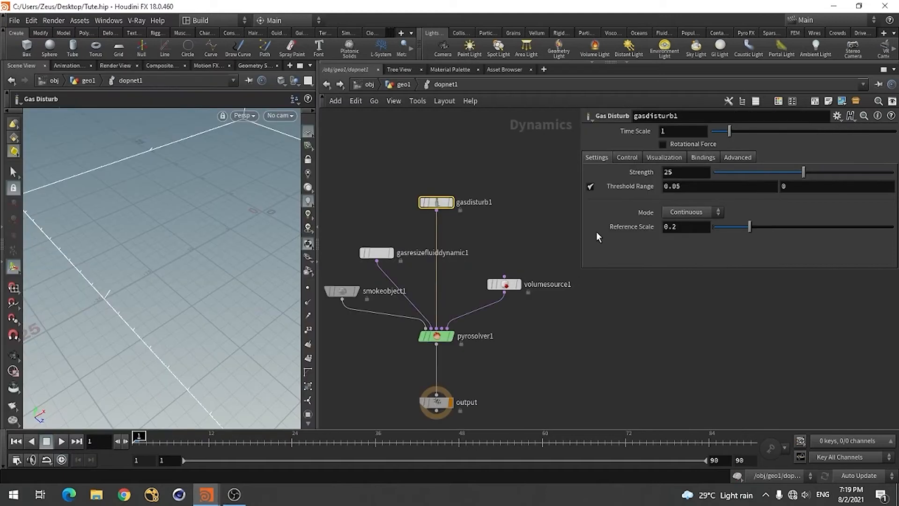
# Set gasdisturb1's Time Scale to 4, enable Rotational Force and set its Strength to 50
pyautogui.click(669, 132)
pyautogui.write('4')
pyautogui.press('Return')
pyautogui.click(676, 141)
pyautogui.click(677, 173)
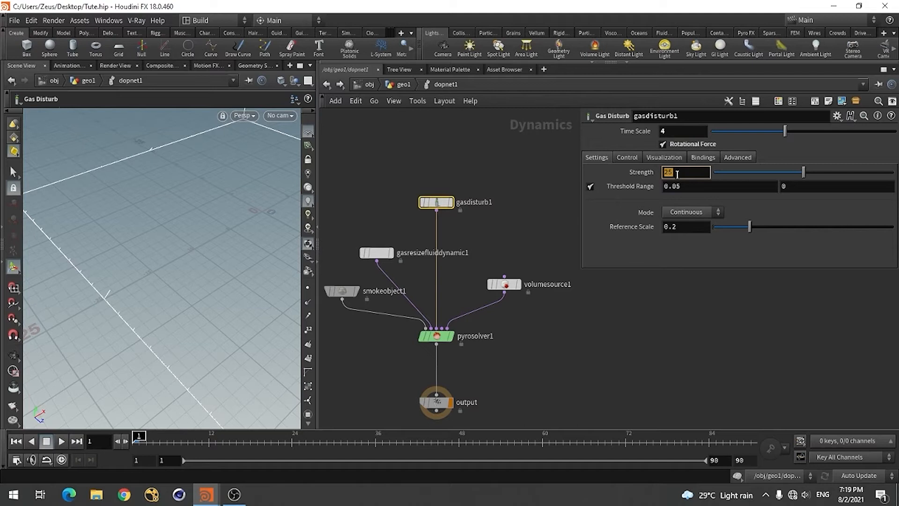
pyautogui.press('Return')
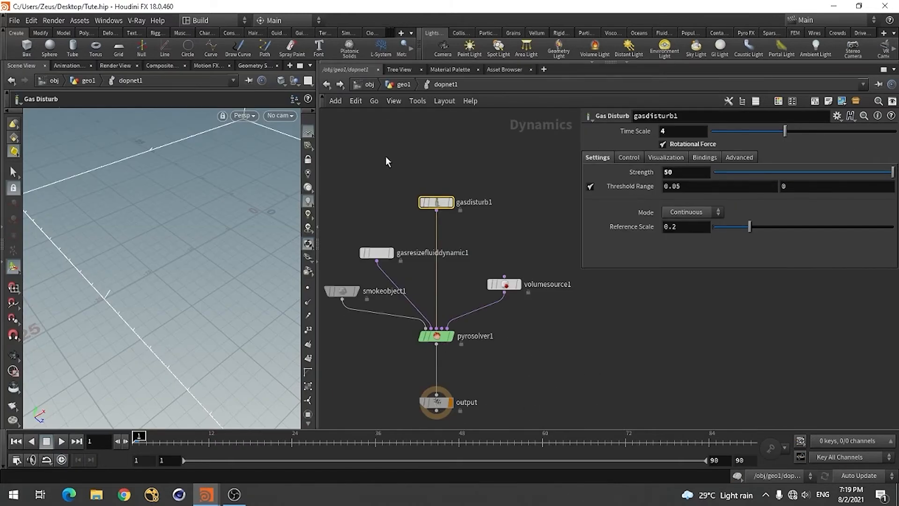
# Return to the geo1 network and play the simulation with the added disturbance
pyautogui.click(404, 84)
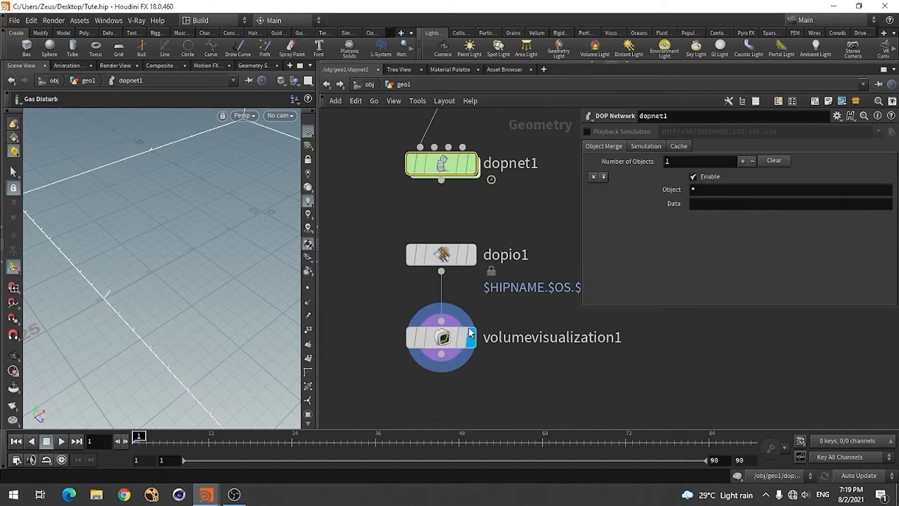
pyautogui.click(60, 442)
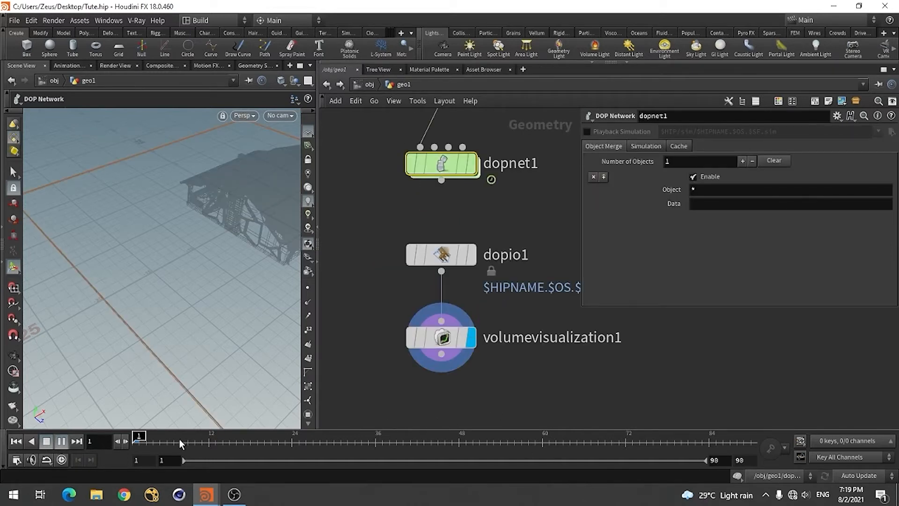
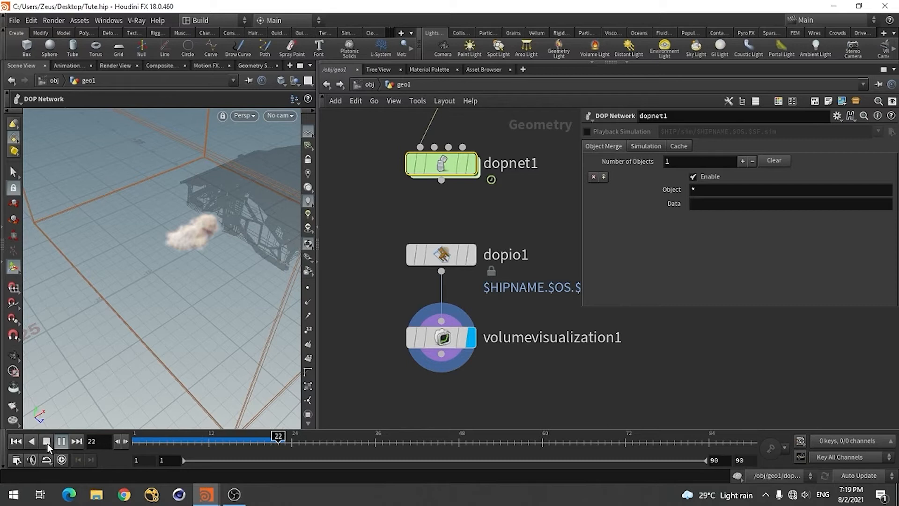
# Review the disturbed smoke at frames 24 and 16, examine the cloud up close beside the house, and return to frame 1
pyautogui.click(284, 439)
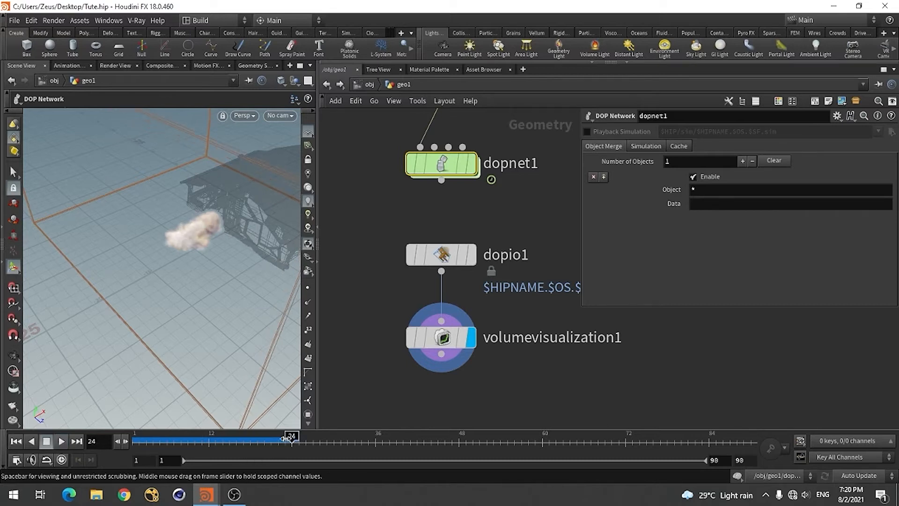
pyautogui.click(234, 441)
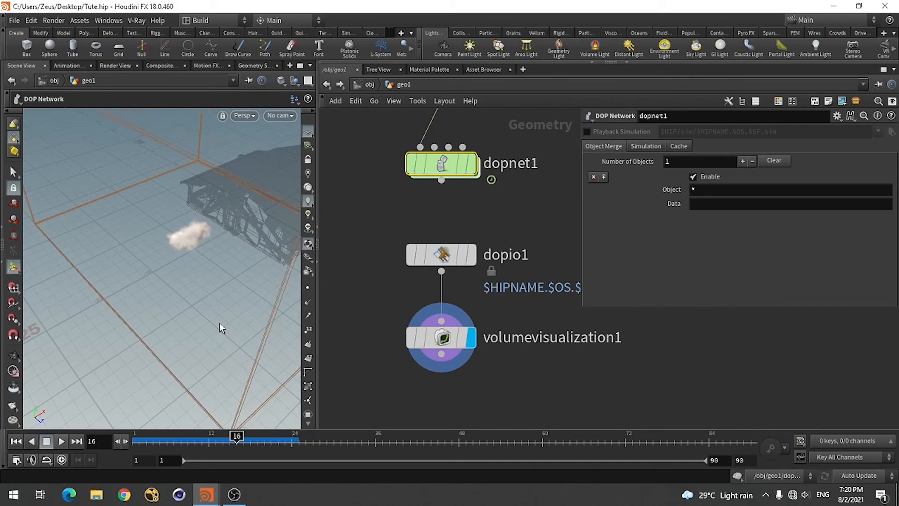
pyautogui.press('Escape')
pyautogui.moveTo(223, 309); pyautogui.dragTo(233, 285)
pyautogui.moveTo(223, 245); pyautogui.dragTo(296, 189, button='right')
pyautogui.click(188, 320)
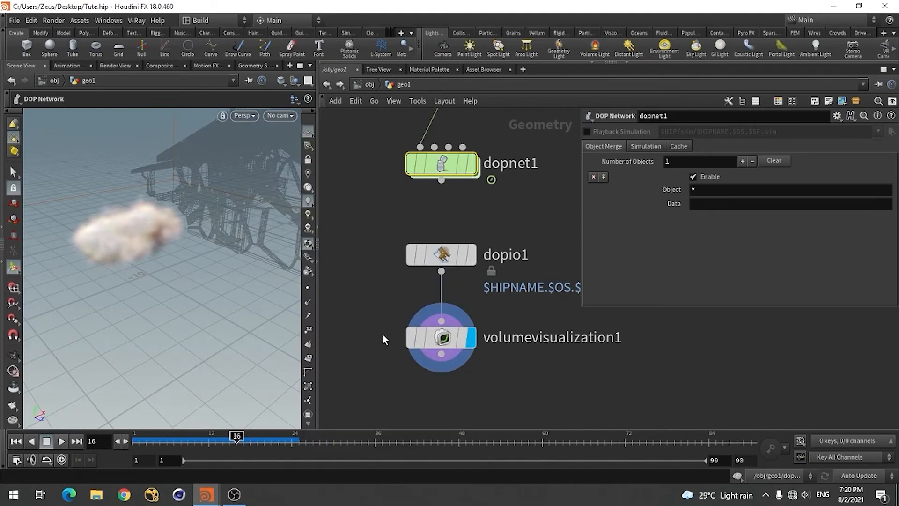
pyautogui.scroll(-4, 380, 376)
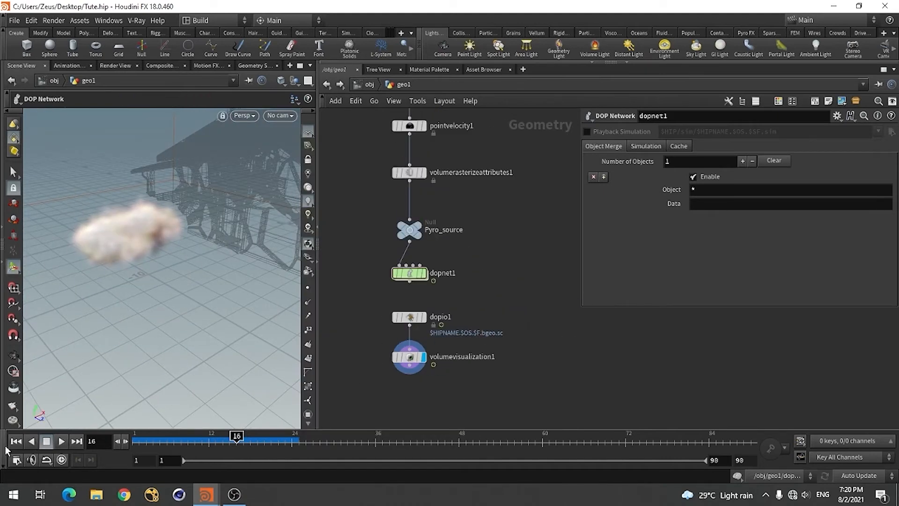
pyautogui.click(16, 441)
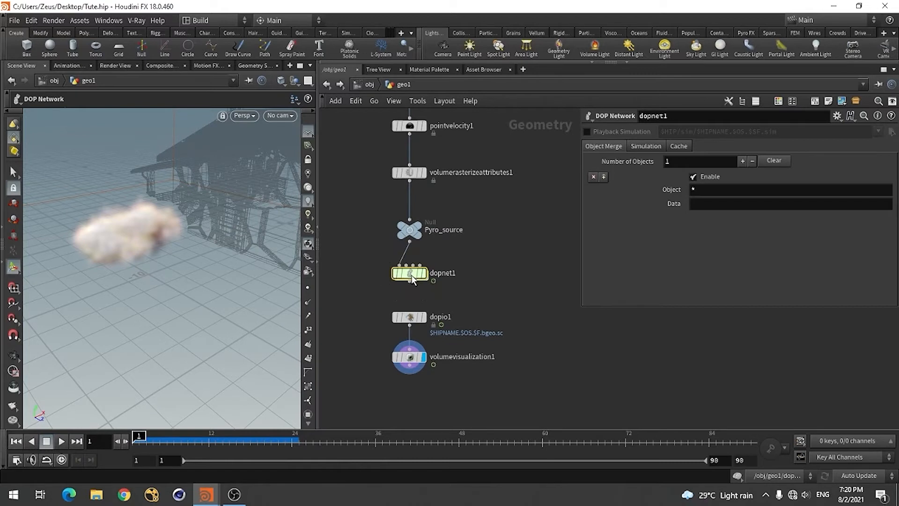
# Link pyrosource1's Particle Separation to the Division Size of smokeobject1 inside dopnet1 through a relative reference
pyautogui.doubleClick(406, 273)
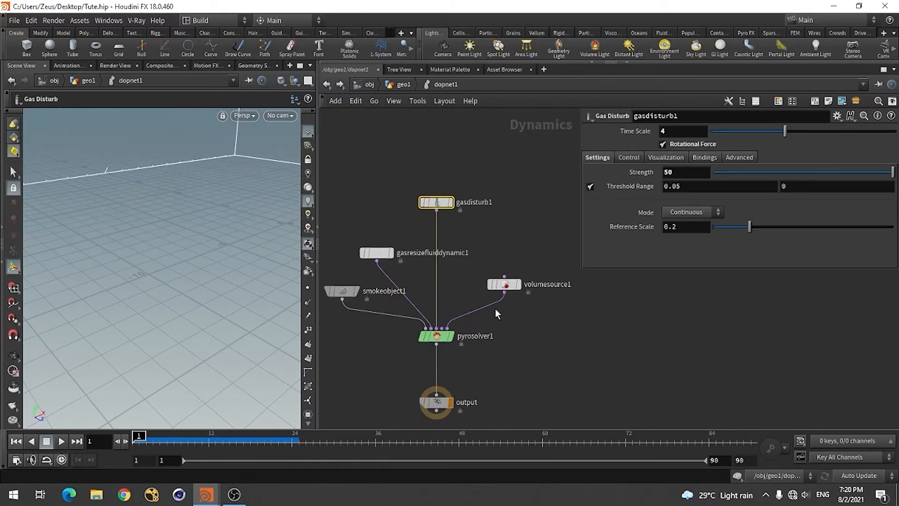
pyautogui.click(342, 293)
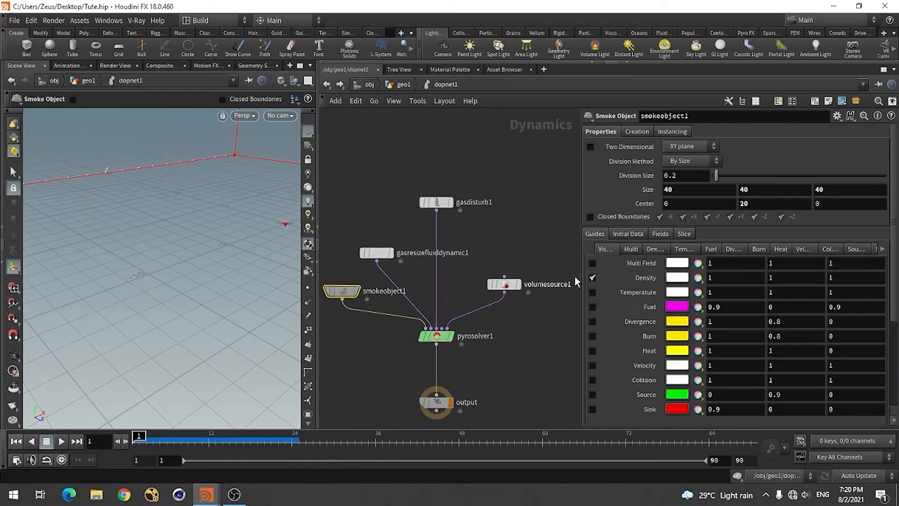
pyautogui.rightClick(638, 173)
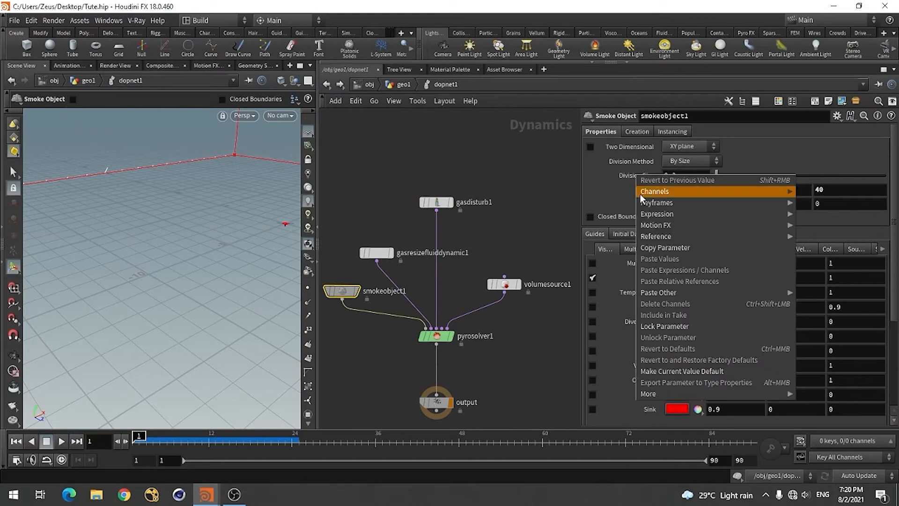
pyautogui.click(664, 246)
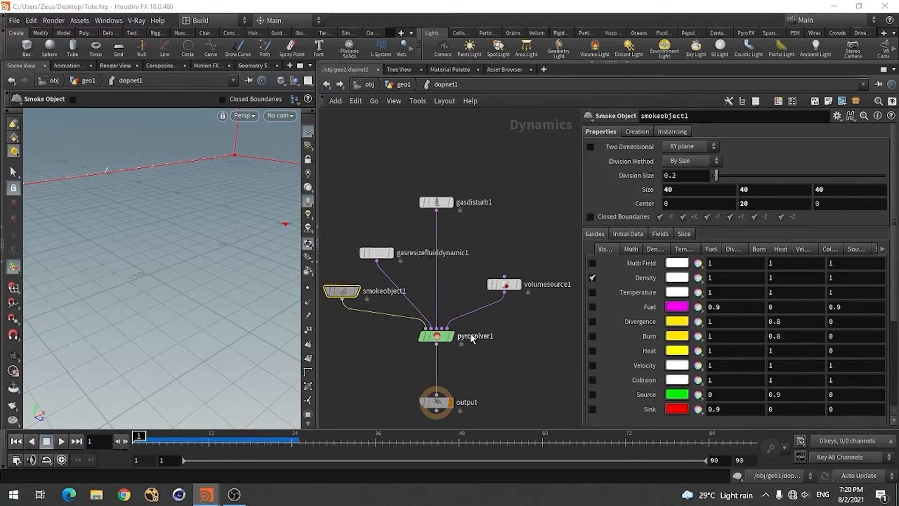
pyautogui.click(327, 84)
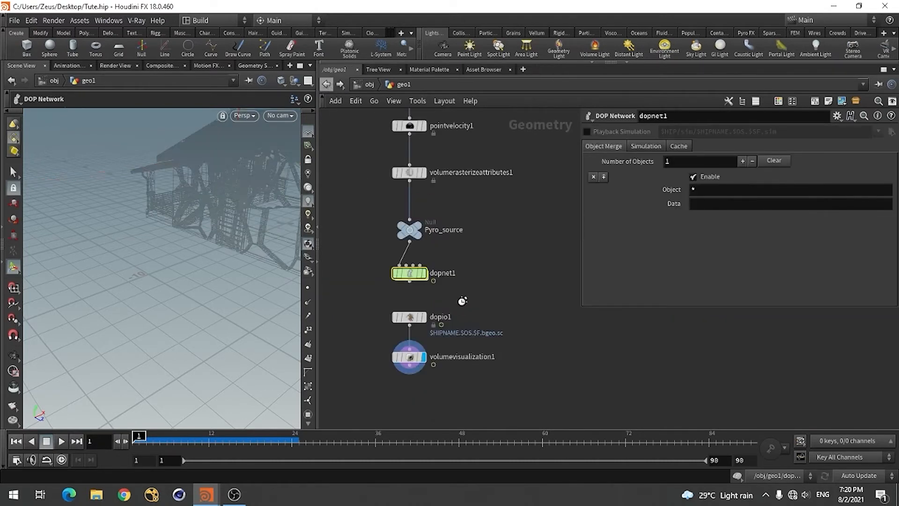
pyautogui.scroll(-3, 520, 369)
pyautogui.scroll(2, 490, 272)
pyautogui.click(451, 186)
pyautogui.scroll(2, 451, 186)
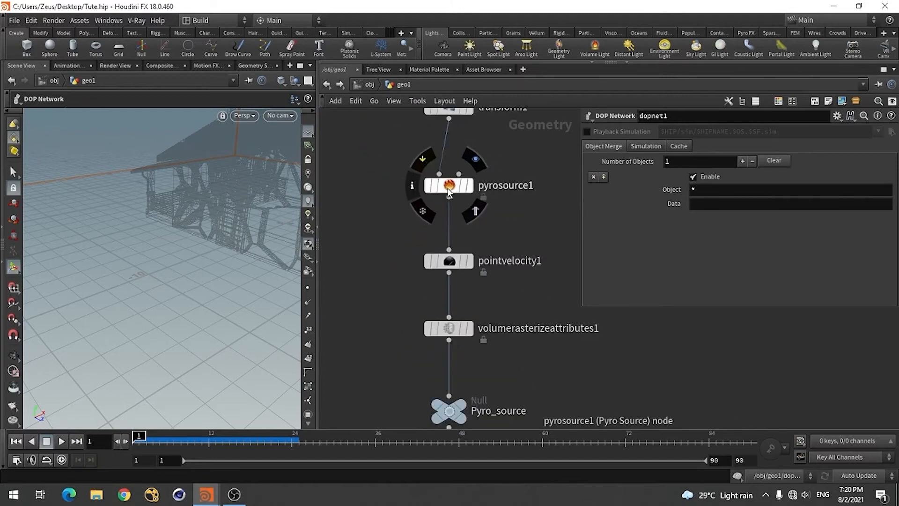
pyautogui.rightClick(634, 187)
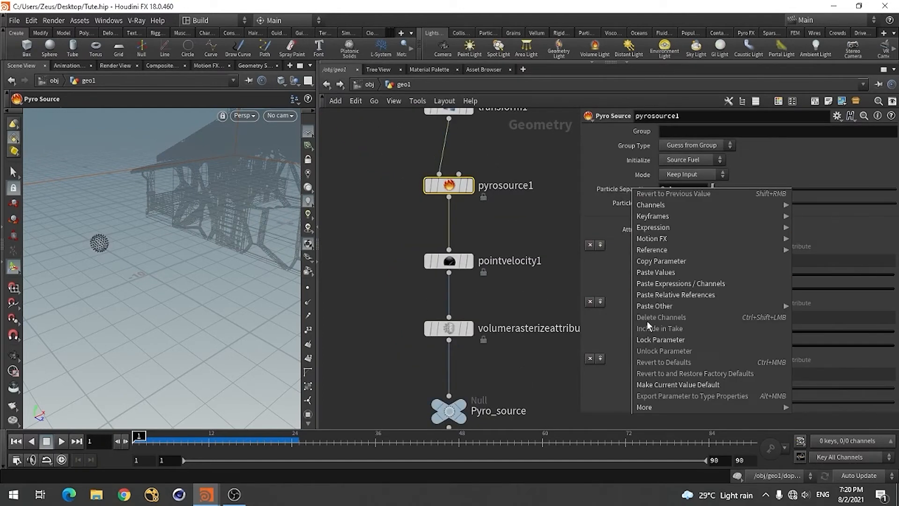
pyautogui.click(661, 293)
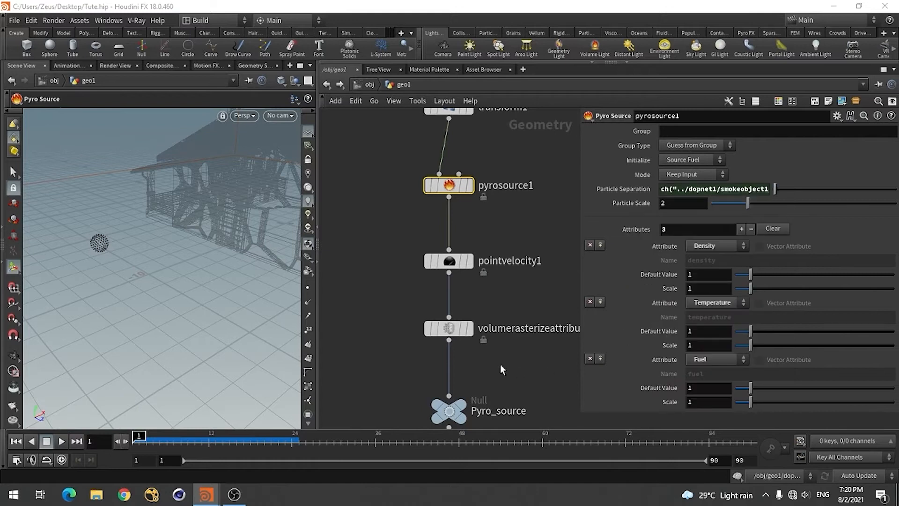
# Link volumerasterizeattributes1's Voxel Size to smokeobject1's Division Size with the same relative reference
pyautogui.scroll(-1, 385, 253)
pyautogui.scroll(-1, 405, 277)
pyautogui.scroll(1, 425, 298)
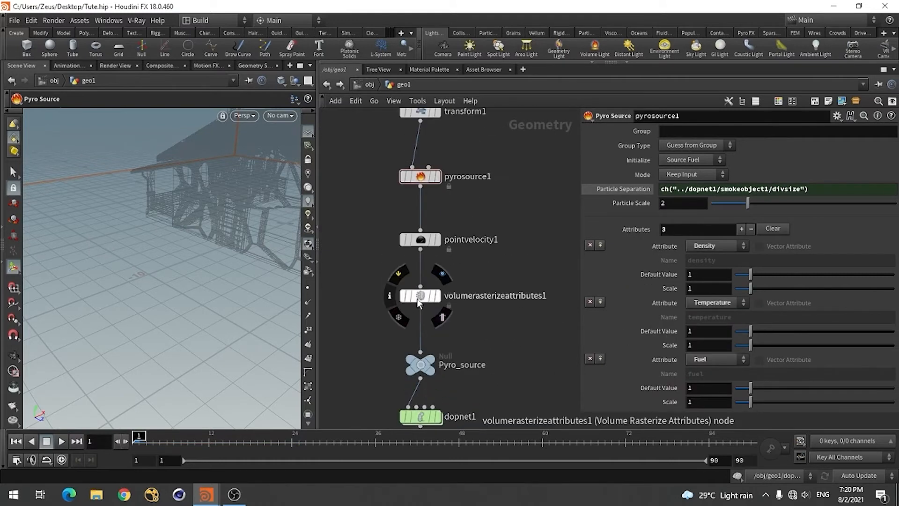
pyautogui.click(420, 296)
pyautogui.rightClick(626, 161)
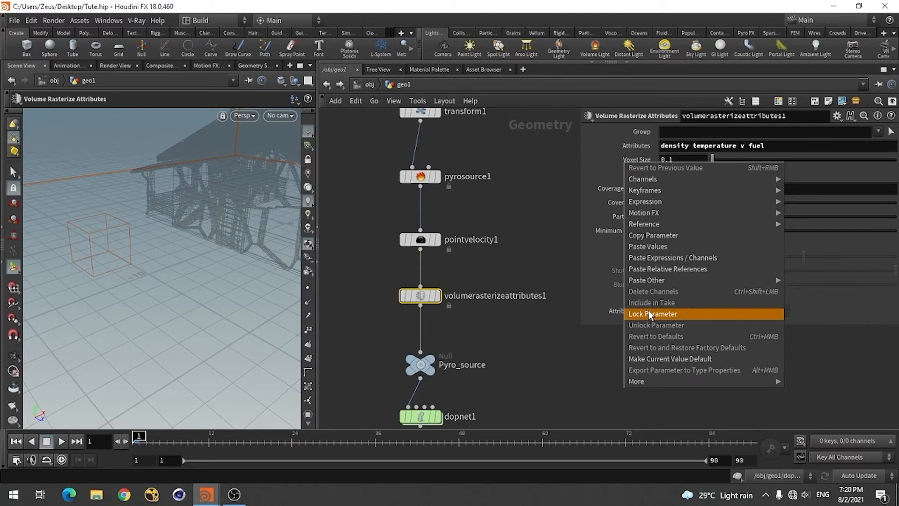
pyautogui.click(669, 269)
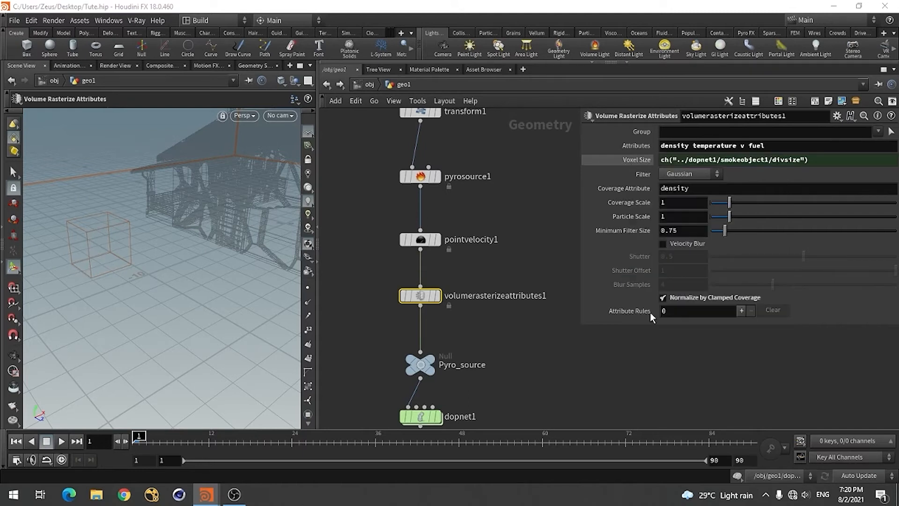
# Check the simulation settings of dopnet1 in the geo1 network
pyautogui.click(571, 359)
pyautogui.scroll(-4, 535, 305)
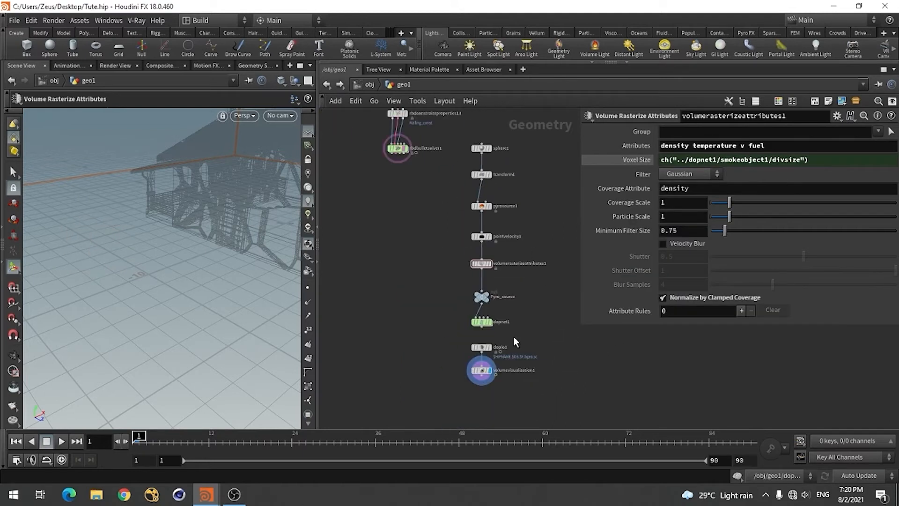
pyautogui.scroll(3, 491, 368)
pyautogui.click(477, 286)
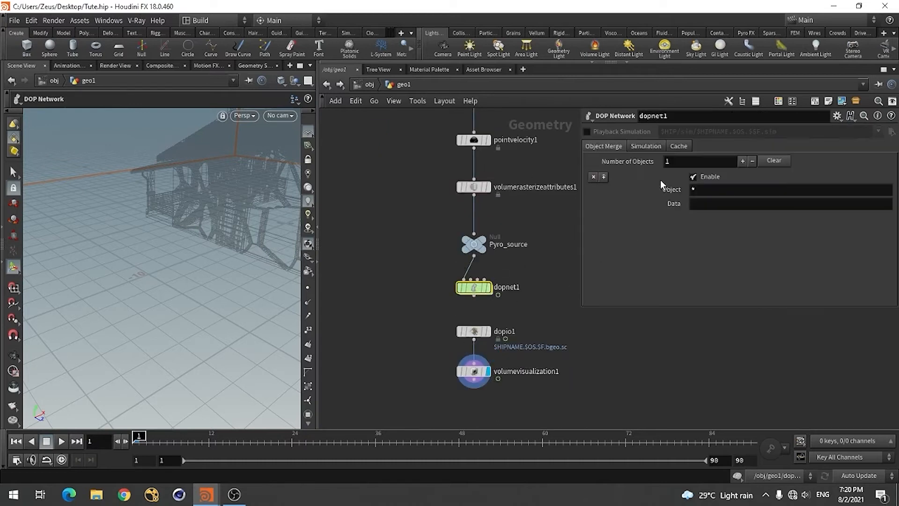
pyautogui.click(646, 146)
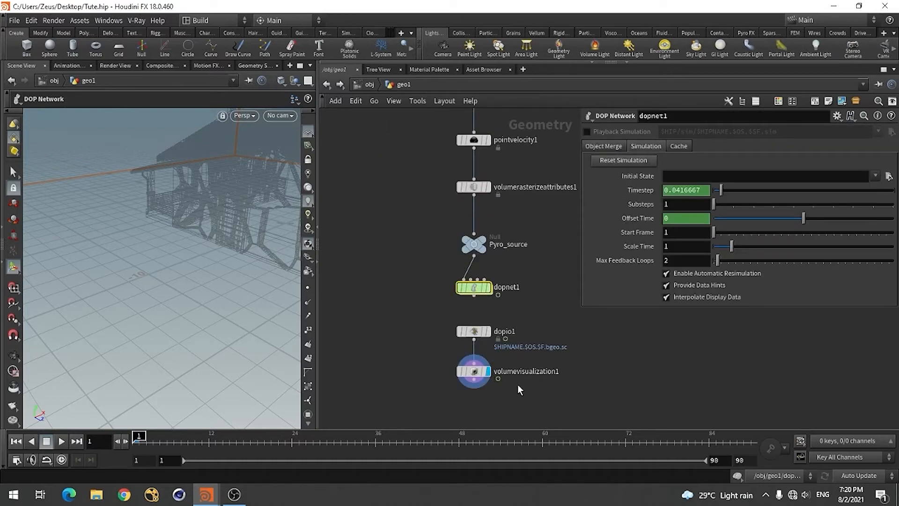
# Play the simulation inside dopnet1 to frame 30, examine the smoke from a higher, more distant angle, and return to frame 1
pyautogui.moveTo(475, 378)
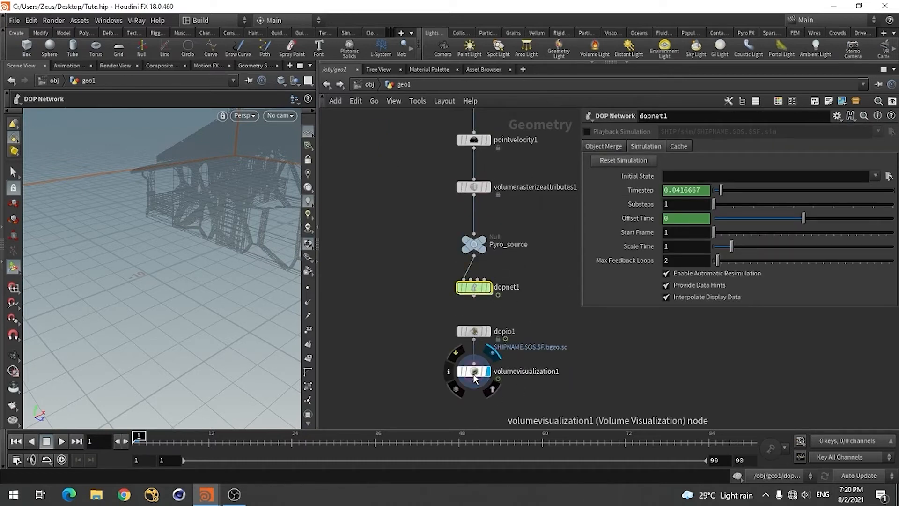
pyautogui.doubleClick(474, 287)
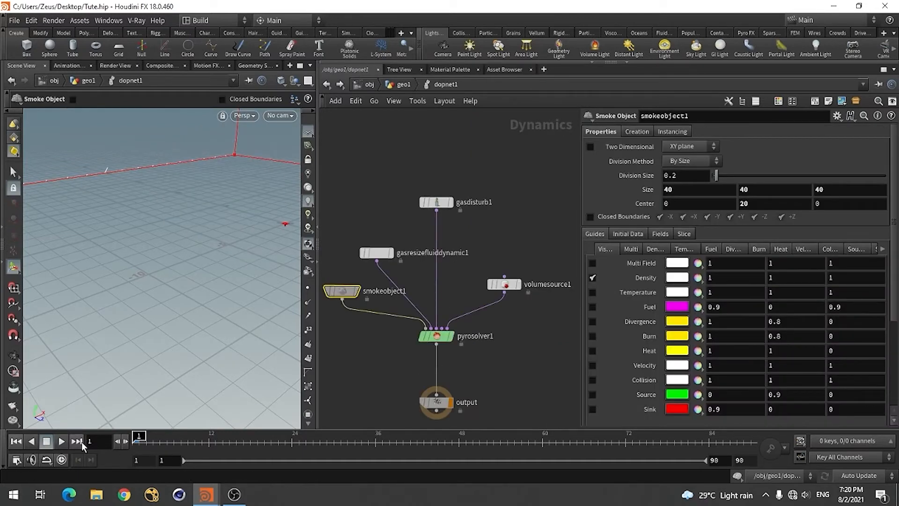
pyautogui.click(61, 441)
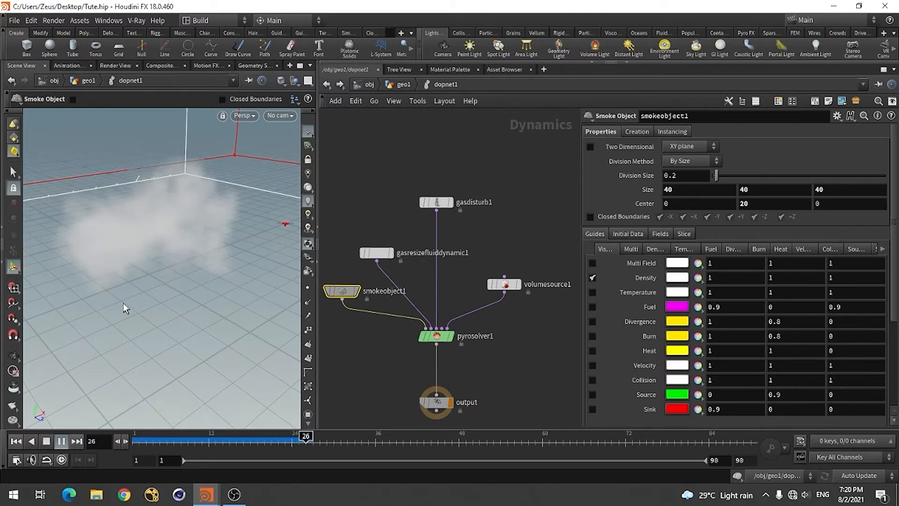
pyautogui.click(46, 441)
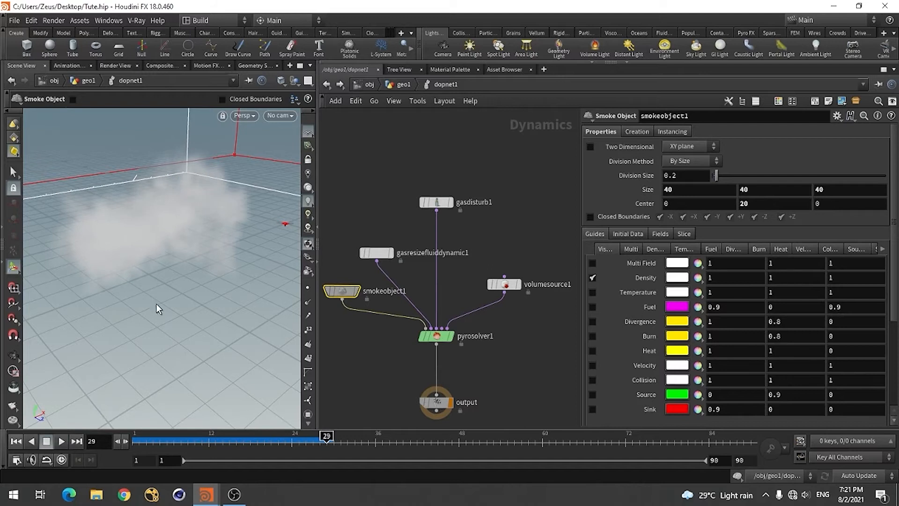
pyautogui.press('Escape')
pyautogui.moveTo(136, 301); pyautogui.dragTo(187, 207)
pyautogui.keyDown('alt'); pyautogui.moveTo(187, 207); pyautogui.dragTo(117, 260, button='right'); pyautogui.keyUp('alt')
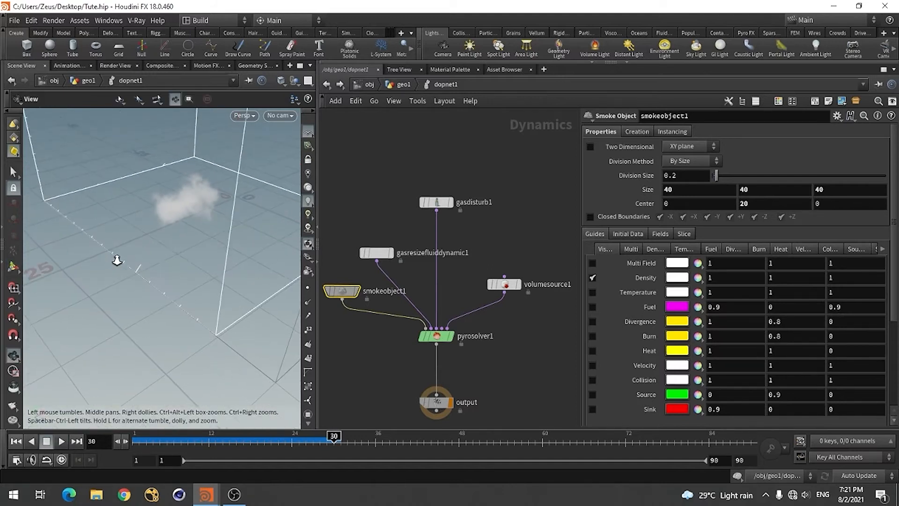
pyautogui.keyDown('alt'); pyautogui.moveTo(117, 261); pyautogui.dragTo(202, 286); pyautogui.keyUp('alt')
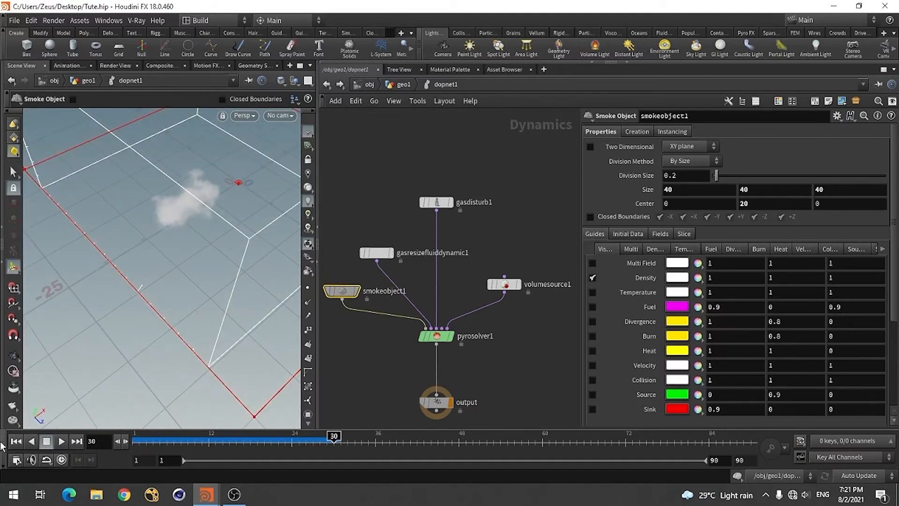
pyautogui.click(19, 441)
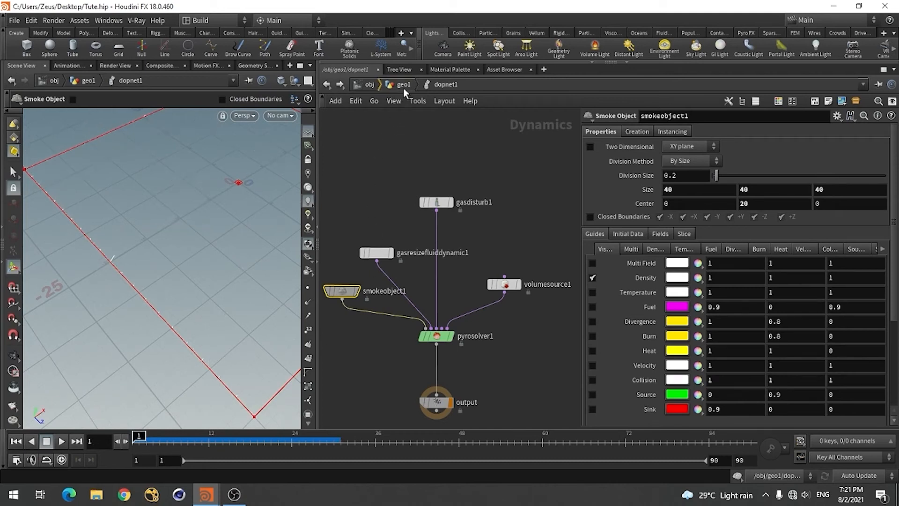
# Return to the geo1 network and show the Curl Noise settings of pointvelocity1
pyautogui.click(403, 85)
pyautogui.scroll(-1, 421, 300)
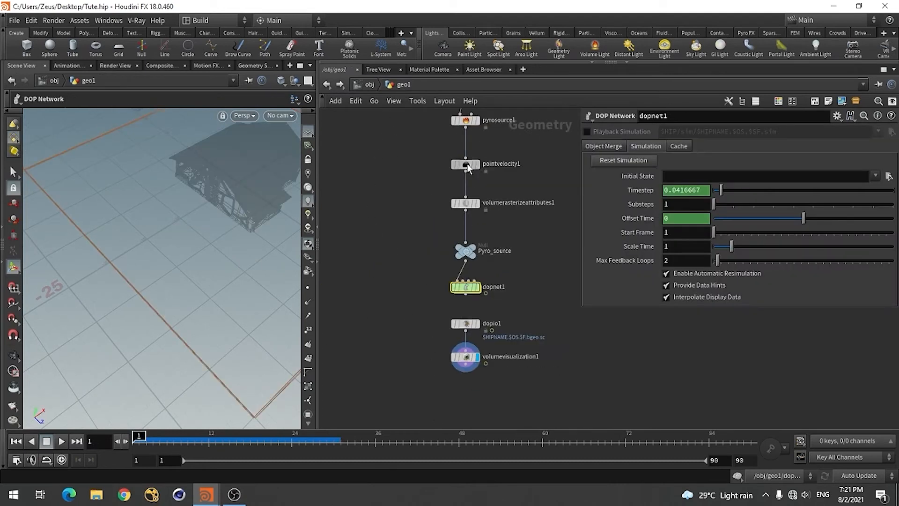
pyautogui.click(467, 164)
pyautogui.click(620, 172)
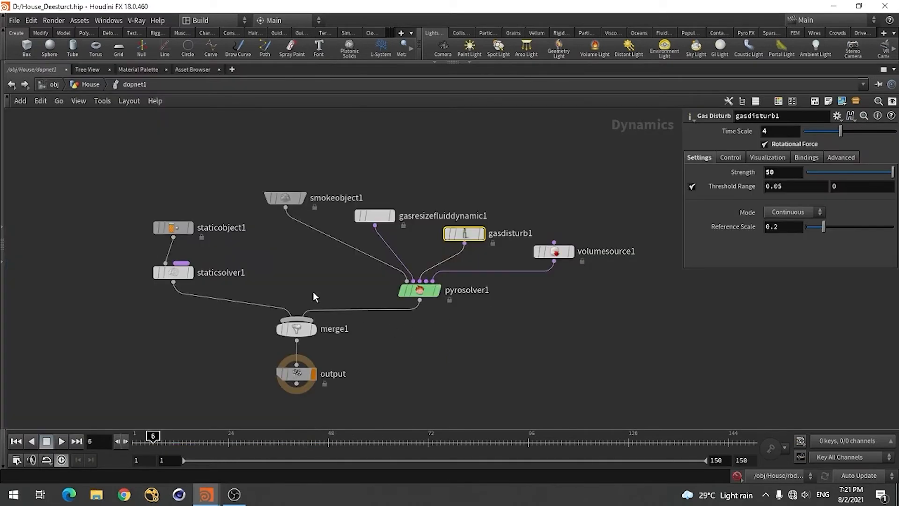
# Check pointvelocity1's velocity and curl noise settings in the reference scene House_Deesturct.hip, and return to Tute.hip
pyautogui.click(12, 85)
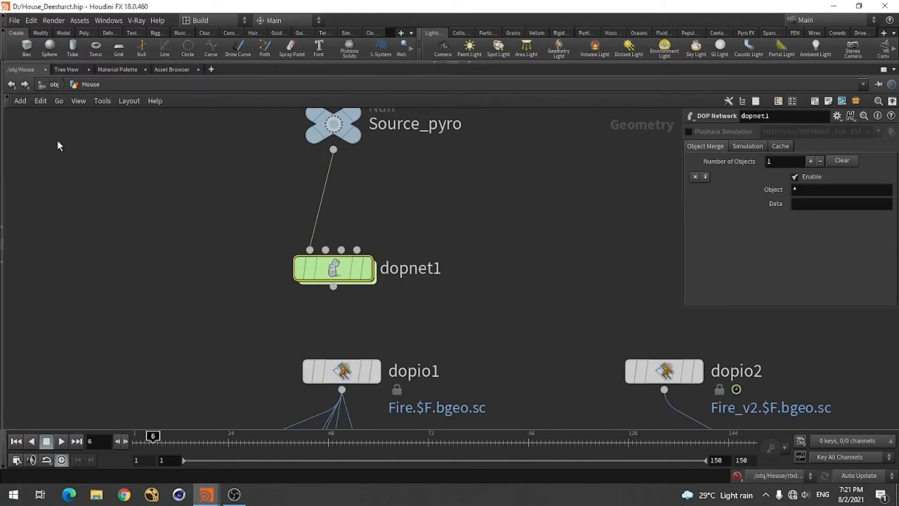
pyautogui.scroll(-5, 409, 255)
pyautogui.scroll(-2, 409, 259)
pyautogui.scroll(6, 394, 178)
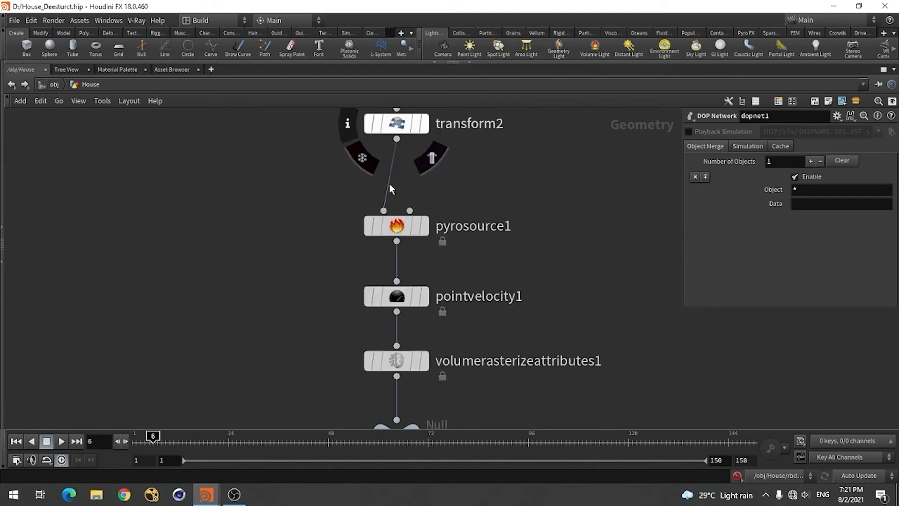
pyautogui.click(397, 295)
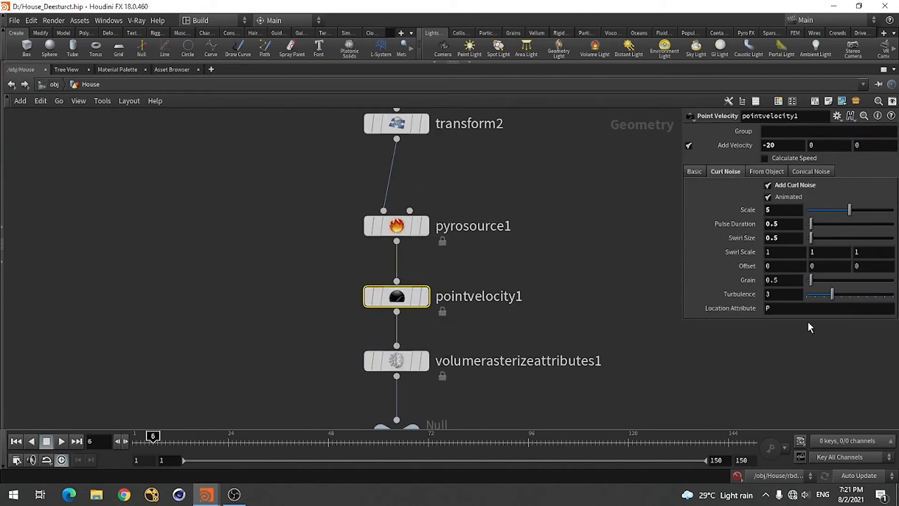
pyautogui.hotkey('alt', 'Tab')
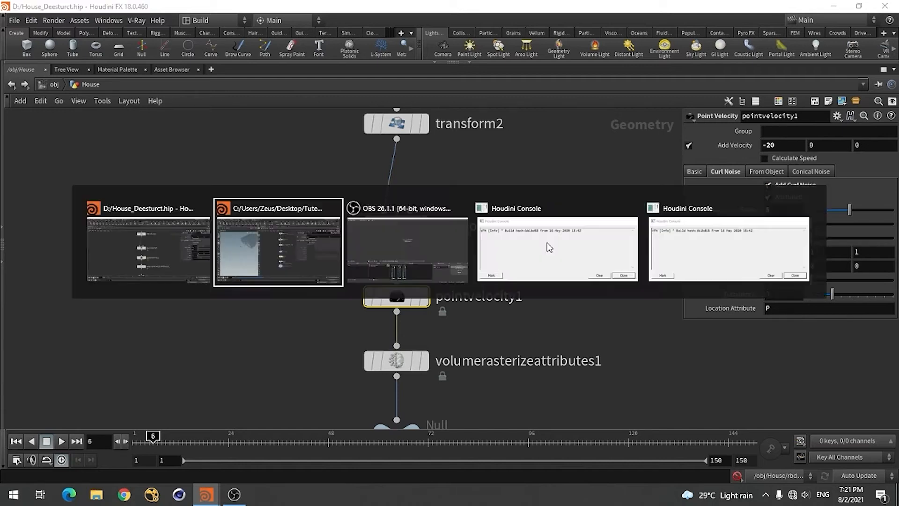
# Set pointvelocity1's Add Velocity X to 20 and enable Add Curl Noise with a Scale of 5
pyautogui.click(681, 144)
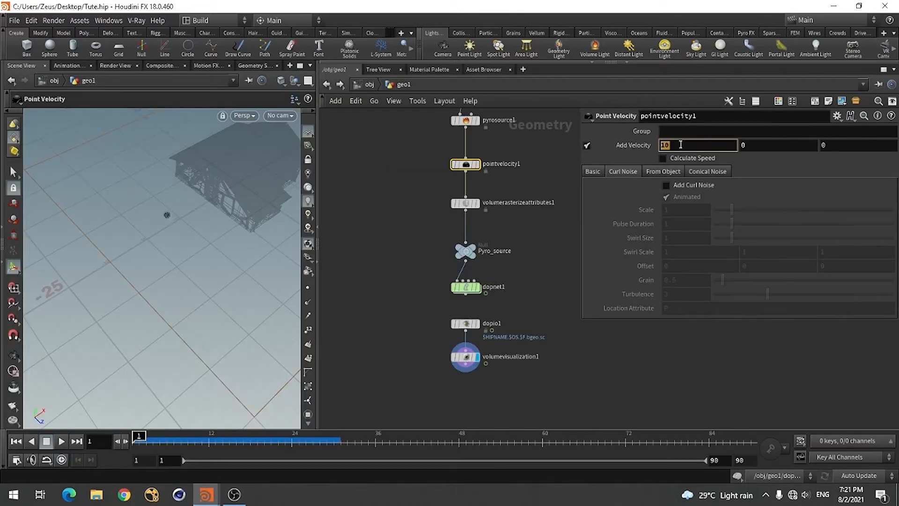
pyautogui.write('20')
pyautogui.press('Return')
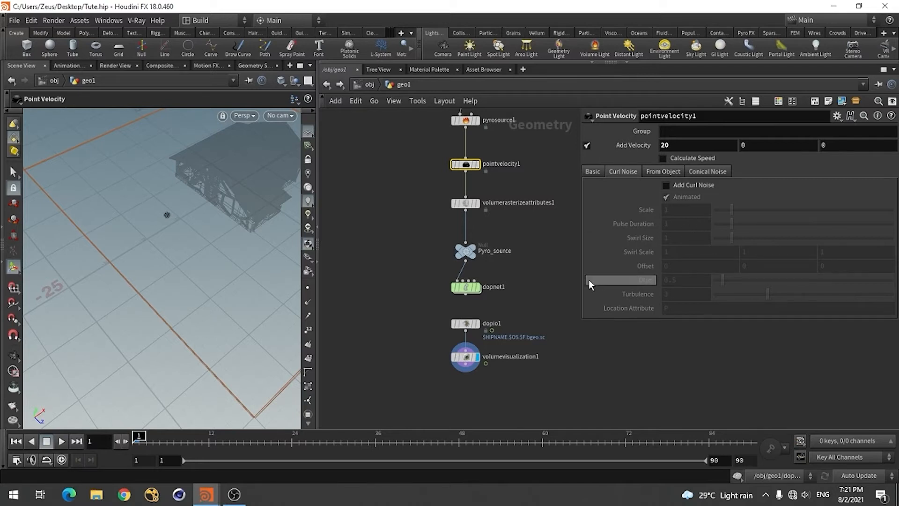
pyautogui.click(666, 185)
pyautogui.click(681, 211)
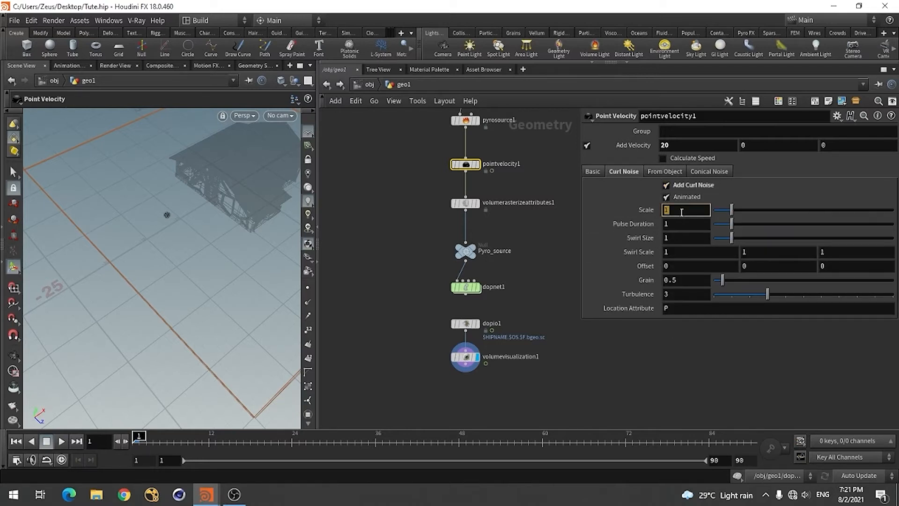
pyautogui.write('5')
pyautogui.press('Return')
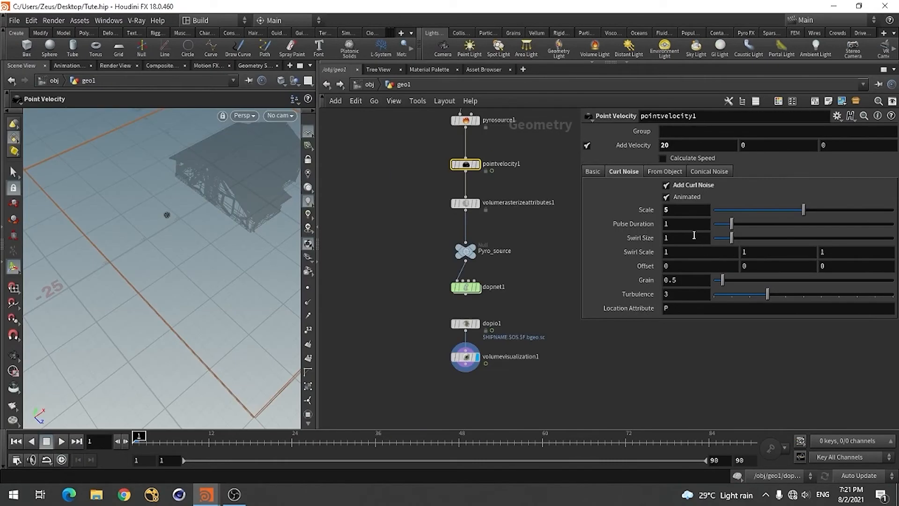
# Set pointvelocity1's curl noise Pulse Duration and Swirl Size both to 0.5
pyautogui.click(680, 226)
pyautogui.press('Return')
pyautogui.click(676, 238)
pyautogui.write('.5')
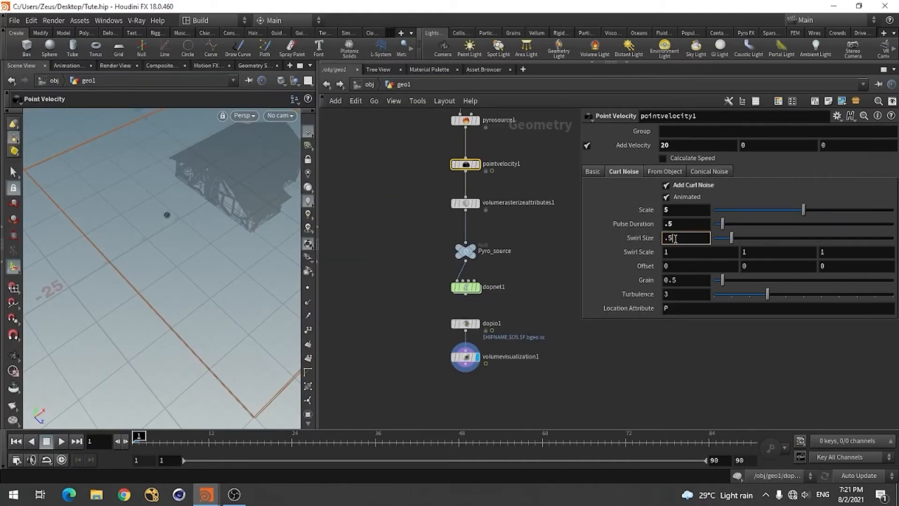
pyautogui.press('Return')
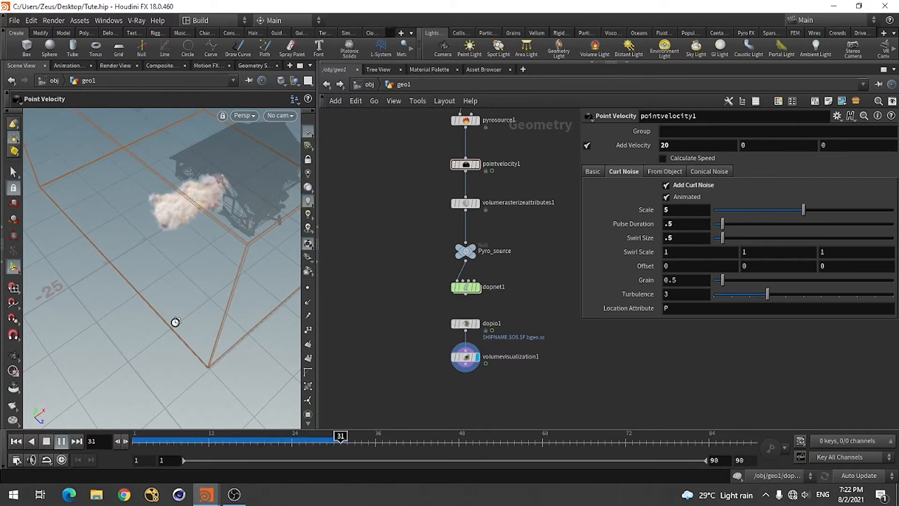
# Stop the simulation playback at frame 32 and examine the smoke's shape beside the house up close and from a distance
pyautogui.press('Escape')
pyautogui.moveTo(175, 320); pyautogui.dragTo(172, 298)
pyautogui.moveTo(174, 270); pyautogui.dragTo(226, 184, button='right')
pyautogui.rightClick(226, 184)
pyautogui.click(213, 254)
pyautogui.moveTo(133, 262); pyautogui.dragTo(160, 250)
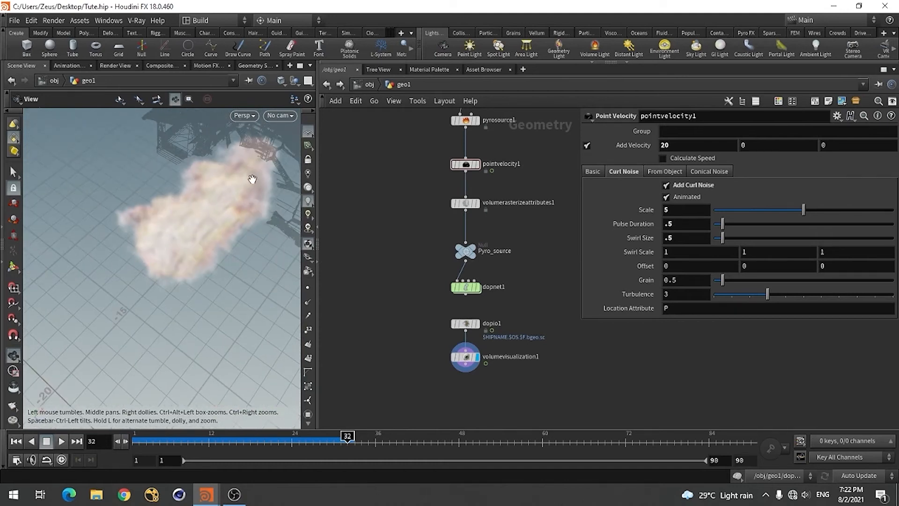
pyautogui.moveTo(251, 177); pyautogui.dragTo(177, 294)
pyautogui.press('Return')
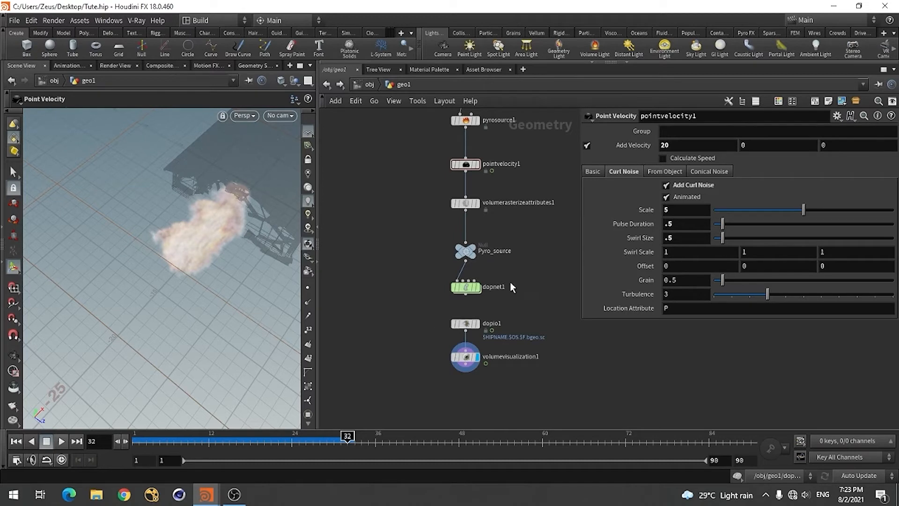
# Switch to the reference scene House_Deesturct.hip and copy the Translate parameter of transform2
pyautogui.scroll(-5, 530, 293)
pyautogui.scroll(-3, 494, 330)
pyautogui.scroll(-4, 418, 302)
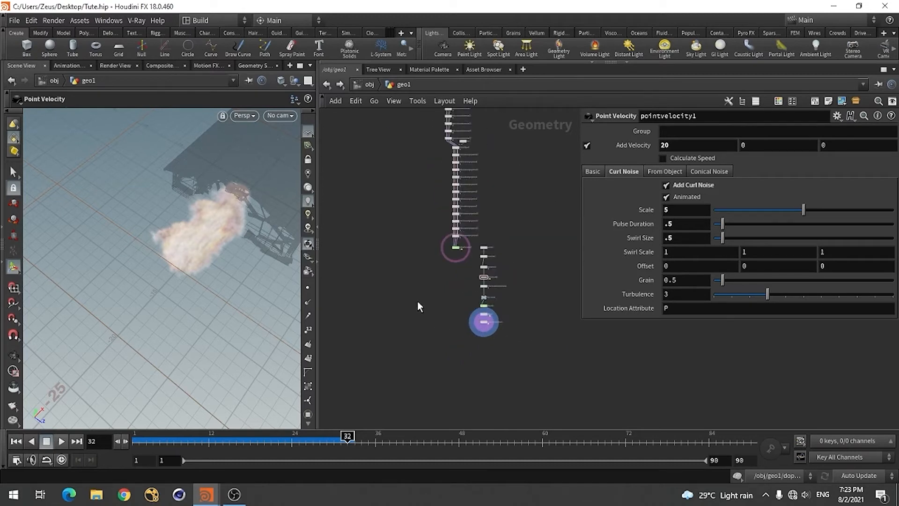
pyautogui.scroll(5, 429, 155)
pyautogui.scroll(-4, 402, 184)
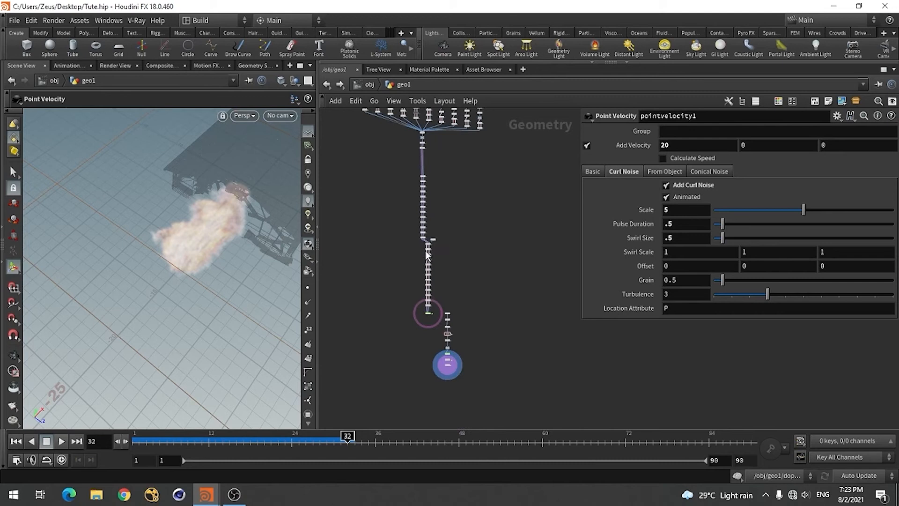
pyautogui.scroll(4, 415, 335)
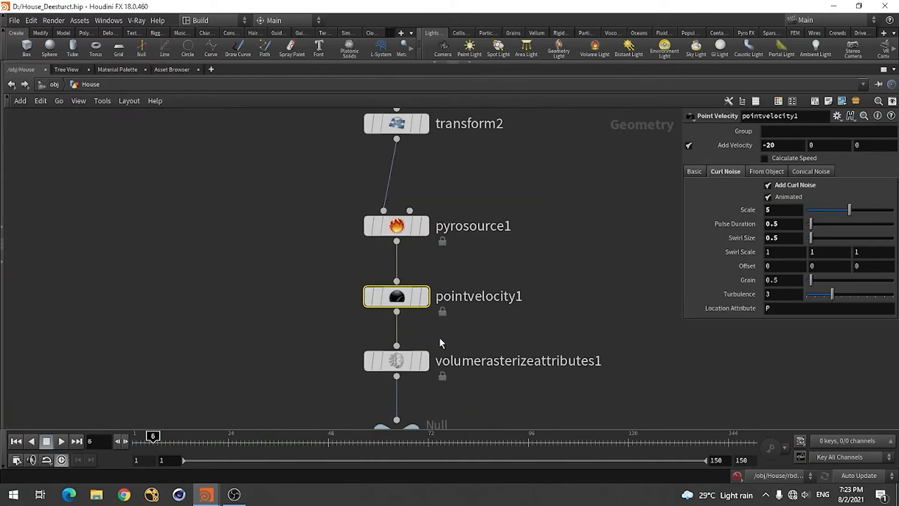
pyautogui.scroll(-5, 439, 344)
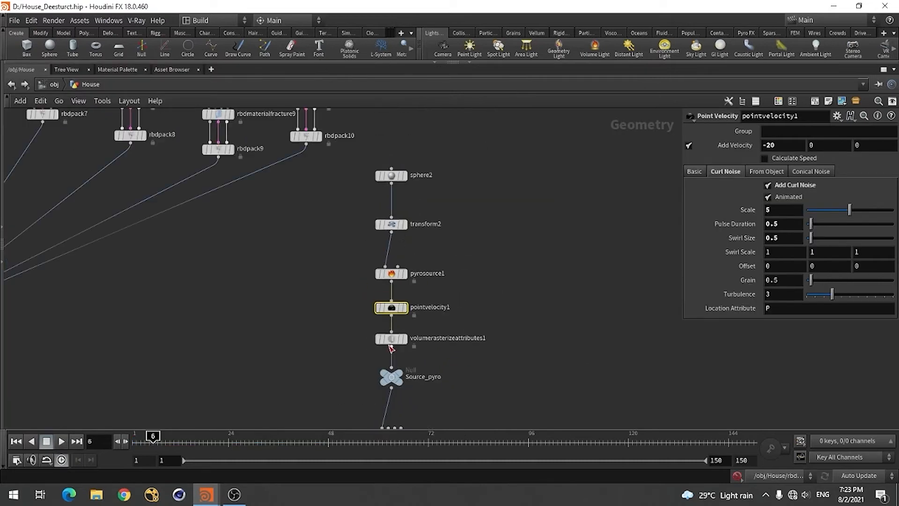
pyautogui.click(391, 224)
pyautogui.rightClick(734, 174)
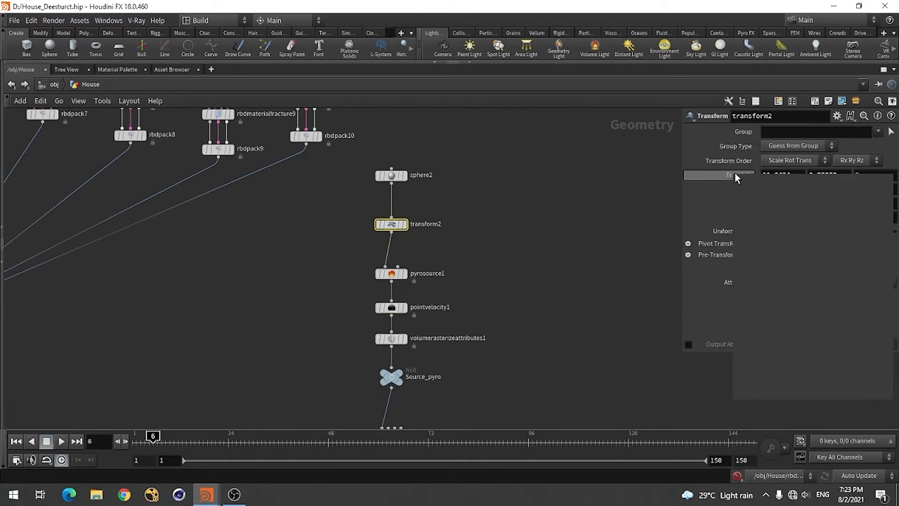
pyautogui.click(753, 248)
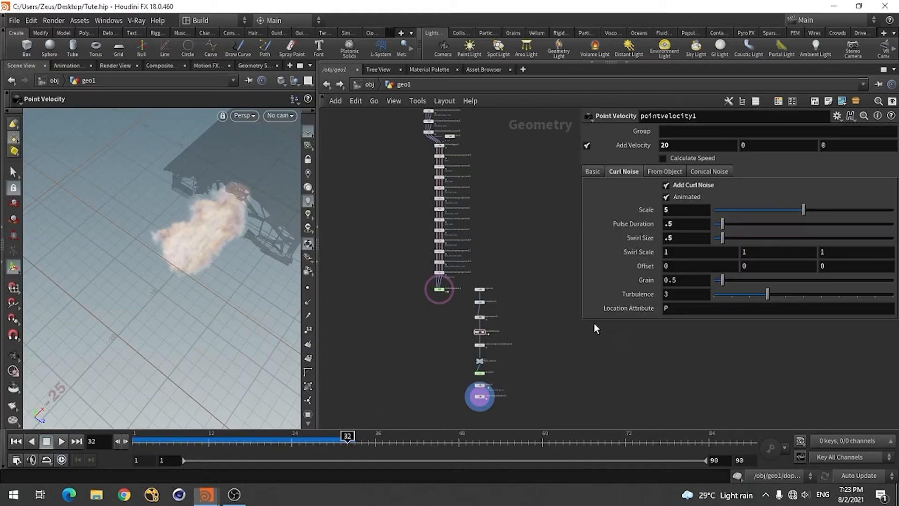
# Switch back to Tute.hip, return to frame 1, and reconnect sphere1 to transform1
pyautogui.scroll(3, 495, 327)
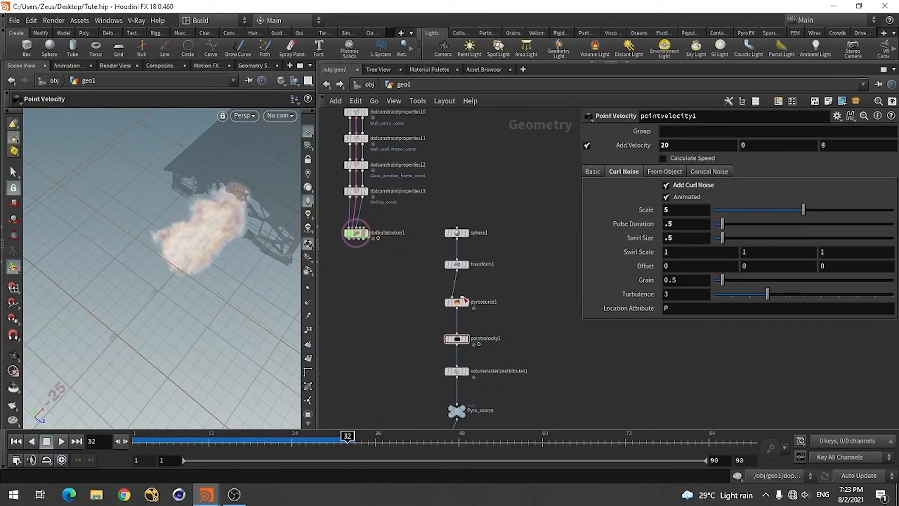
pyautogui.click(456, 270)
pyautogui.click(395, 271)
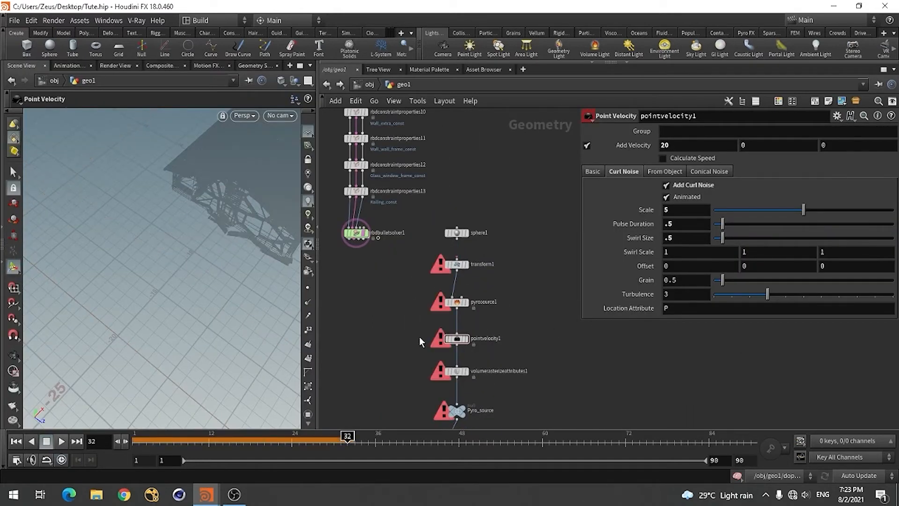
pyautogui.click(16, 440)
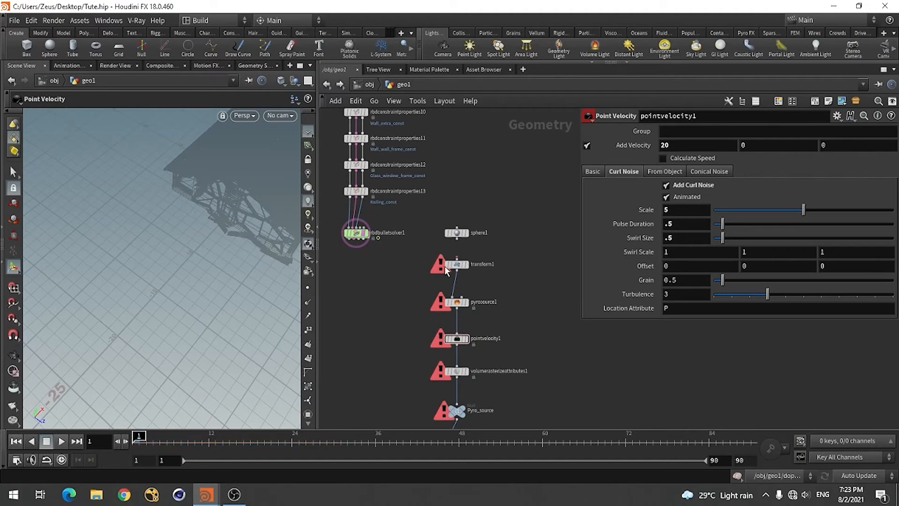
pyautogui.click(457, 248)
pyautogui.click(457, 268)
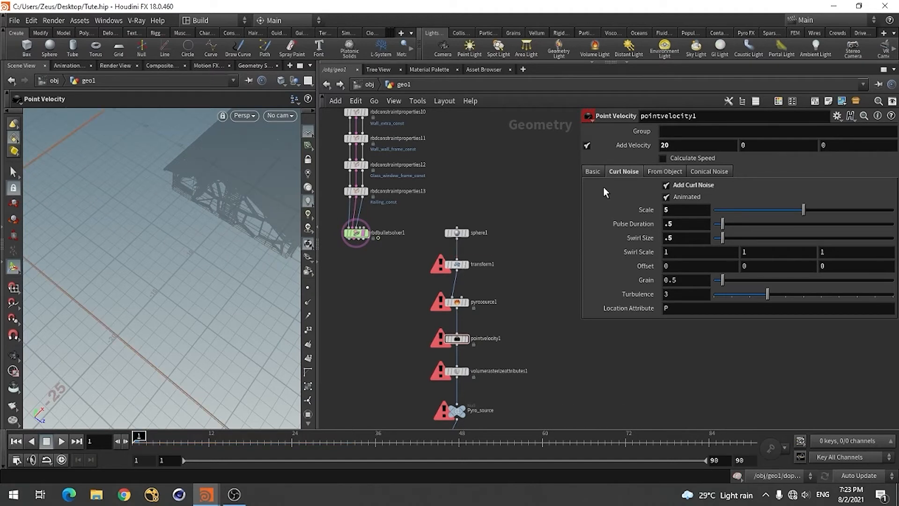
# Try pasting the copied Translate parameter into transform1 as absolute references, and undo the paste
pyautogui.click(457, 264)
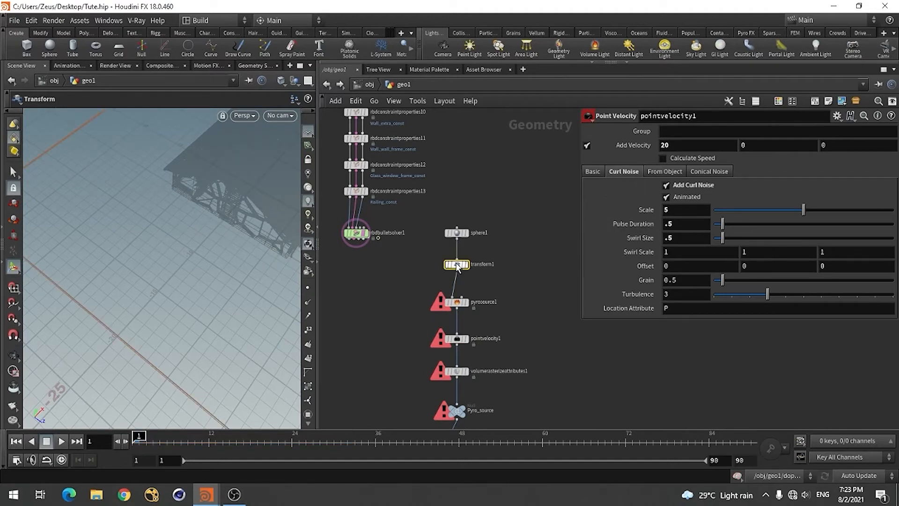
pyautogui.rightClick(645, 176)
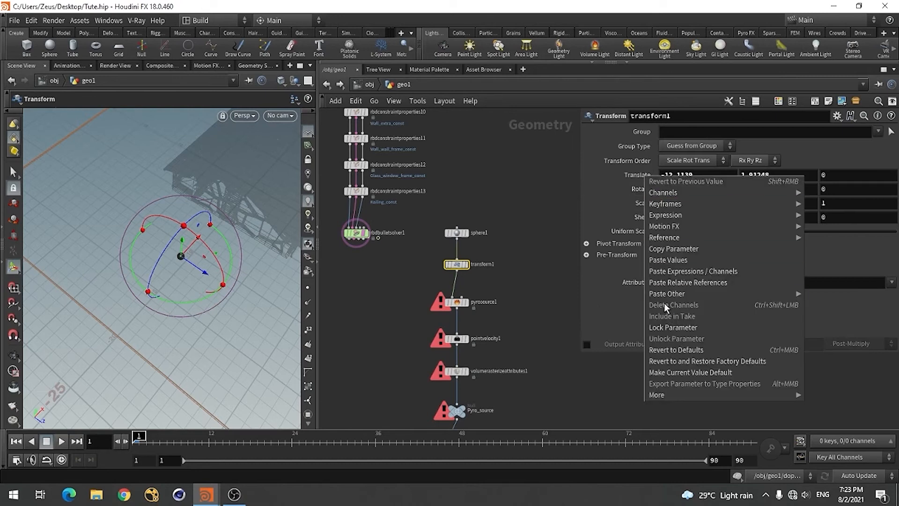
pyautogui.moveTo(665, 294)
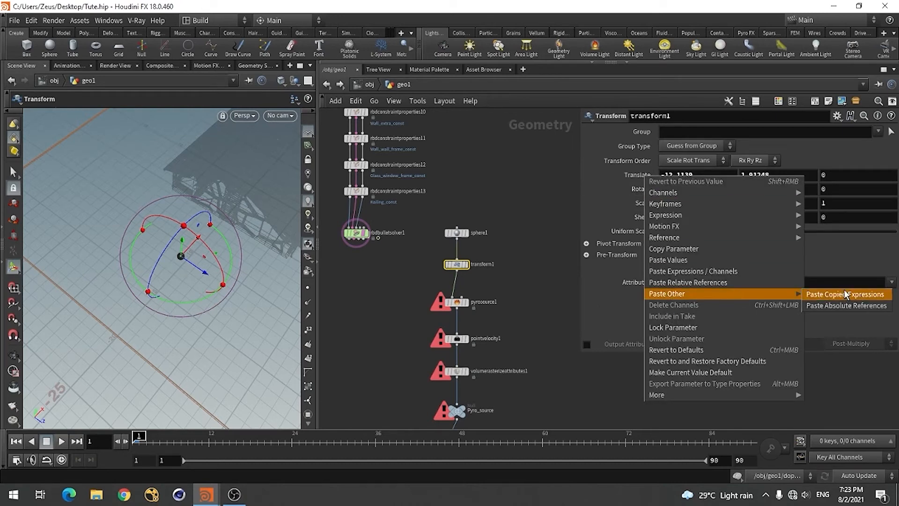
pyautogui.click(835, 306)
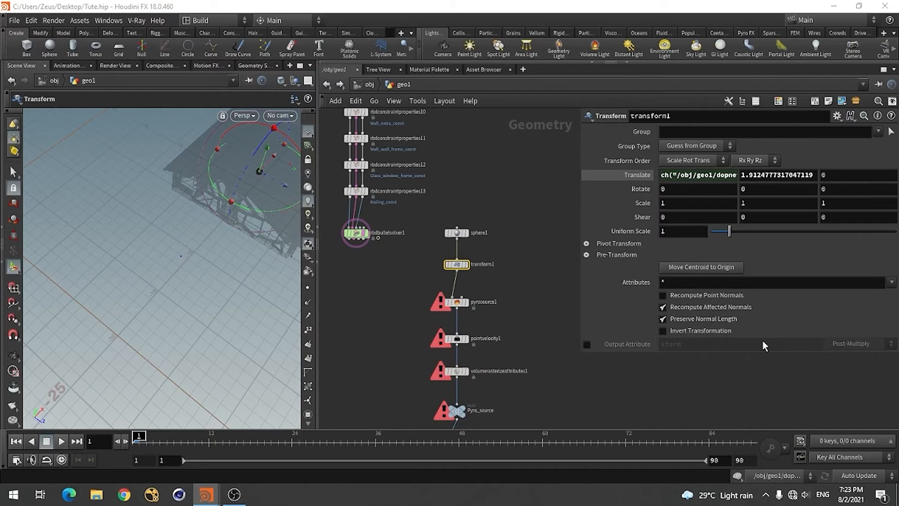
pyautogui.hotkey('ctrl', 'z')
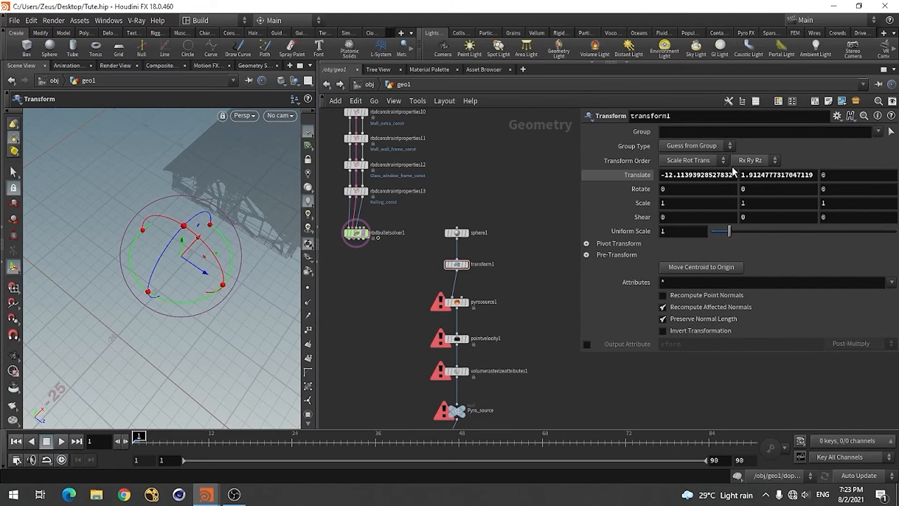
# Set transform1's Translate X to 11 and Translate Y to 2.3, following transform2 in the reference scene
pyautogui.click(715, 173)
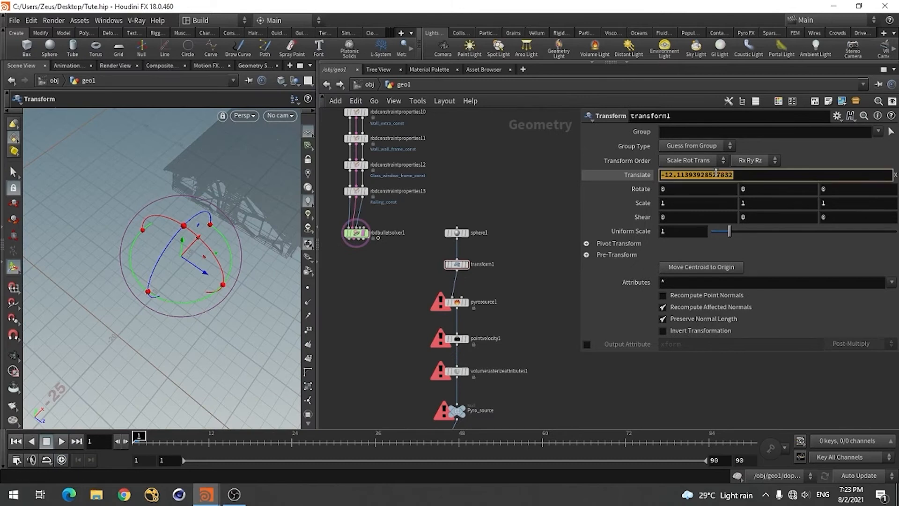
pyautogui.write('100')
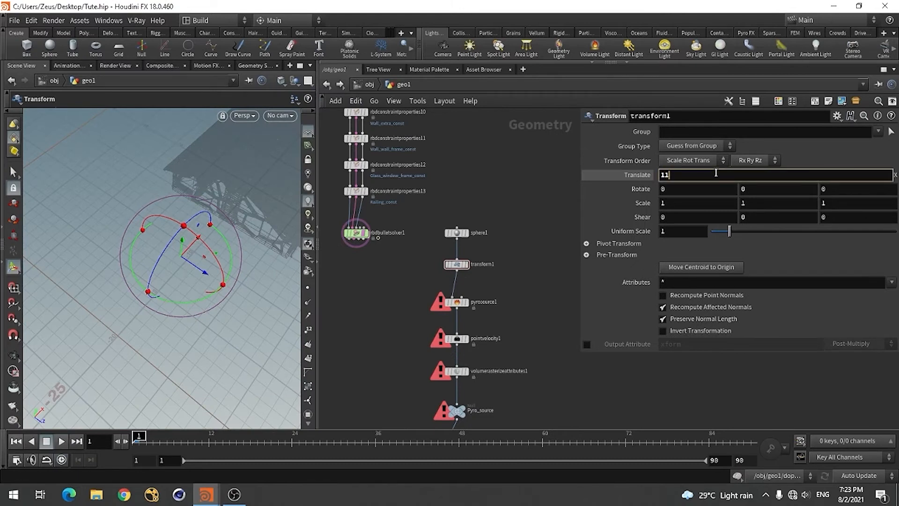
pyautogui.press('Return')
pyautogui.hotkey('alt', 'Tab')
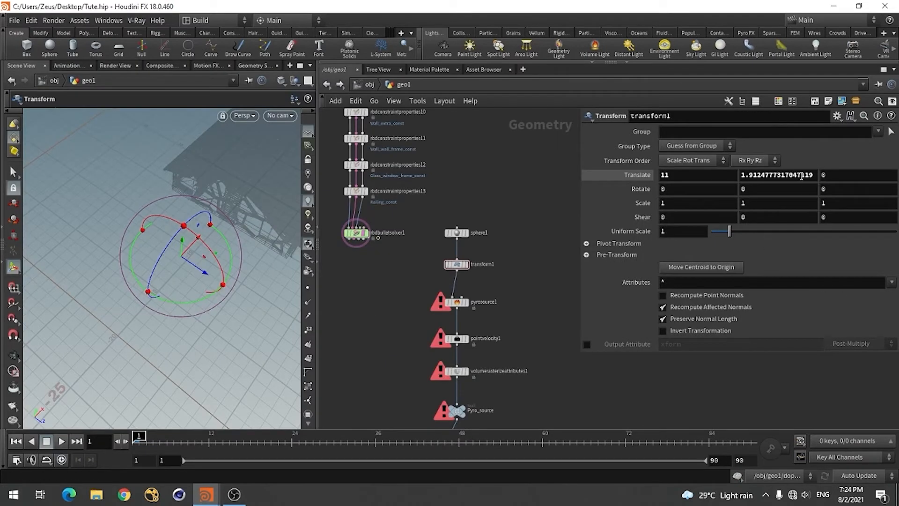
pyautogui.click(801, 175)
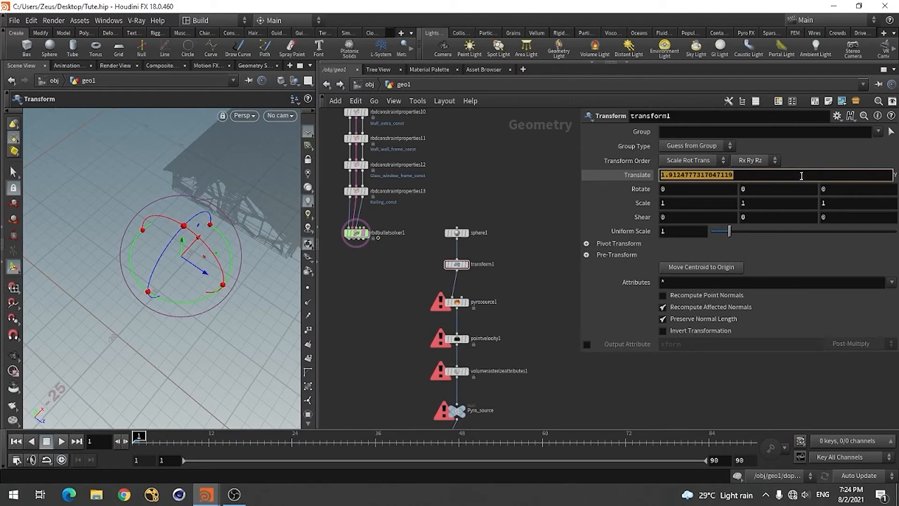
pyautogui.write('11')
pyautogui.press('Return')
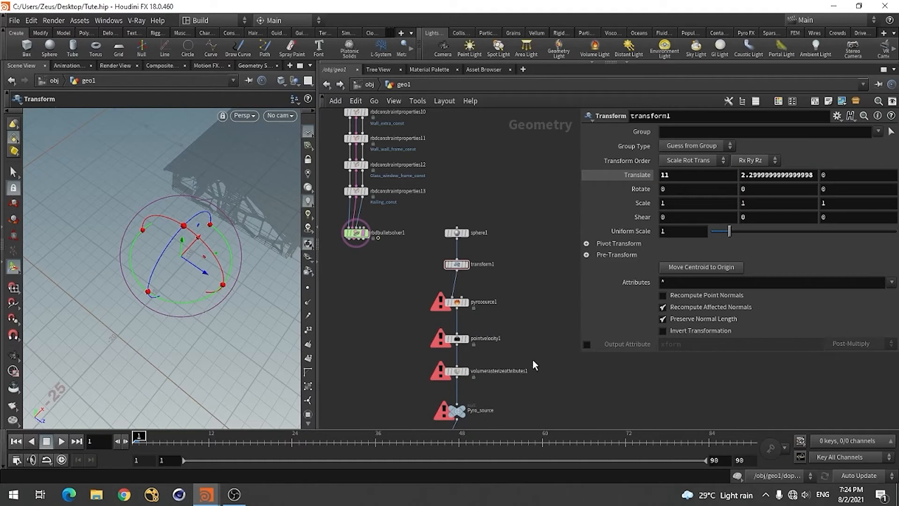
# Reverse the source's direction by setting pointvelocity1's Add Velocity X to -20
pyautogui.click(456, 339)
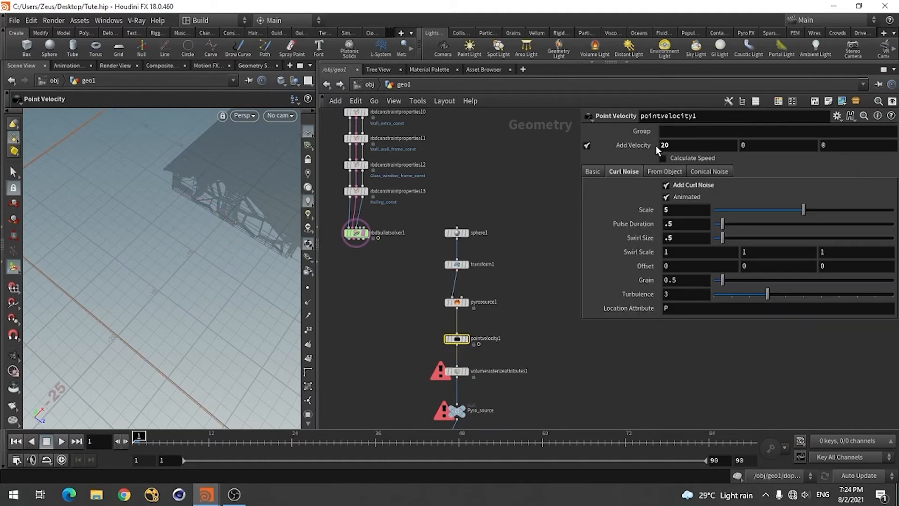
pyautogui.click(662, 143)
pyautogui.write('-')
pyautogui.press('Return')
# Examine the relocated sphere source from the opposite side of the house, at a low angle
pyautogui.press('Escape')
pyautogui.moveTo(122, 237); pyautogui.dragTo(235, 226)
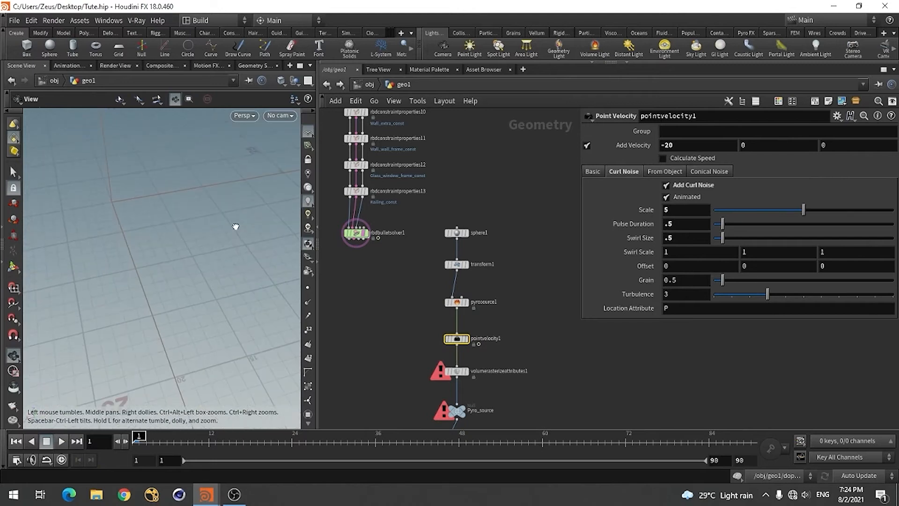
pyautogui.moveTo(207, 231); pyautogui.dragTo(185, 266, button='right')
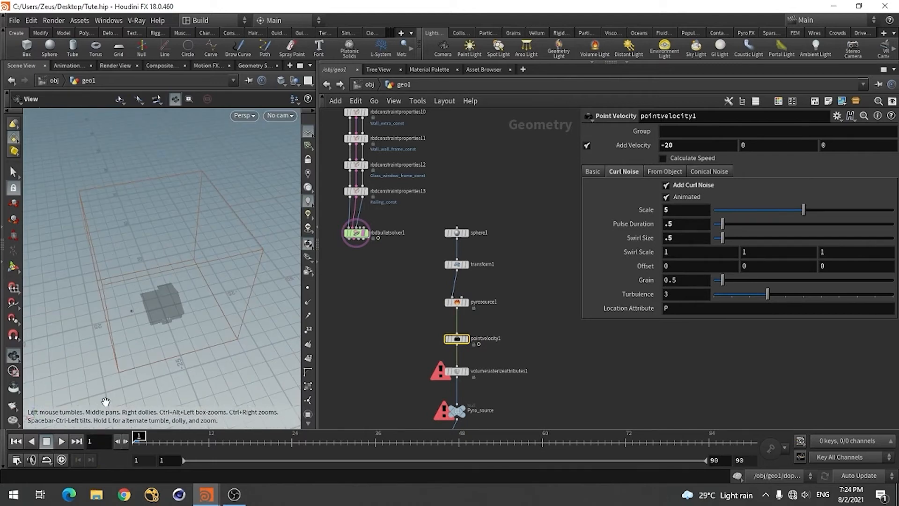
pyautogui.moveTo(106, 400); pyautogui.dragTo(228, 285, button='right')
pyautogui.rightClick(229, 283)
pyautogui.click(98, 321)
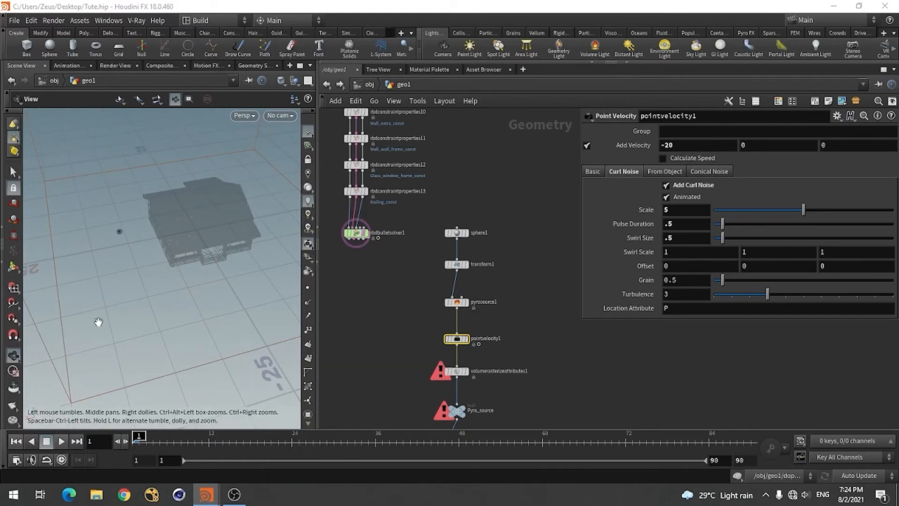
pyautogui.moveTo(98, 321); pyautogui.dragTo(148, 266)
pyautogui.press('Return')
# Inside dopnet1, set smokeobject1's Size Y to 20 and Center Y to 10
pyautogui.scroll(-4, 432, 321)
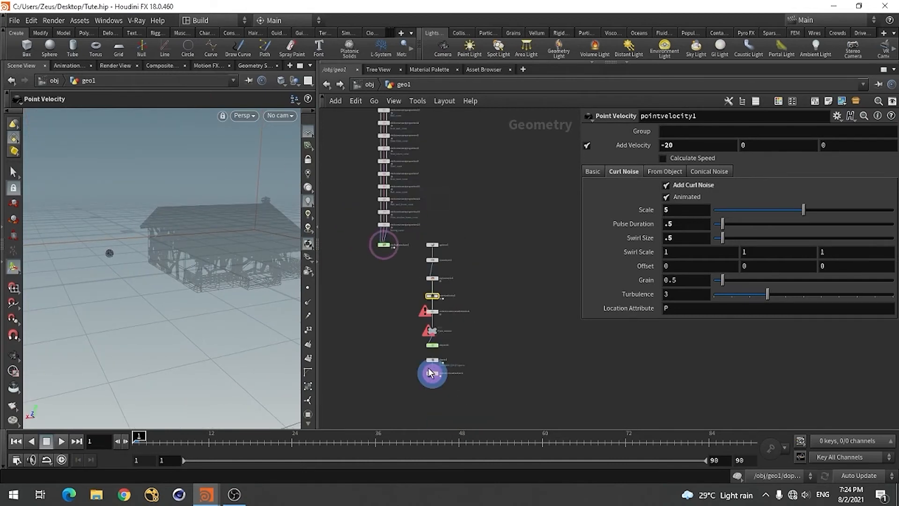
pyautogui.scroll(5, 428, 368)
pyautogui.doubleClick(441, 304)
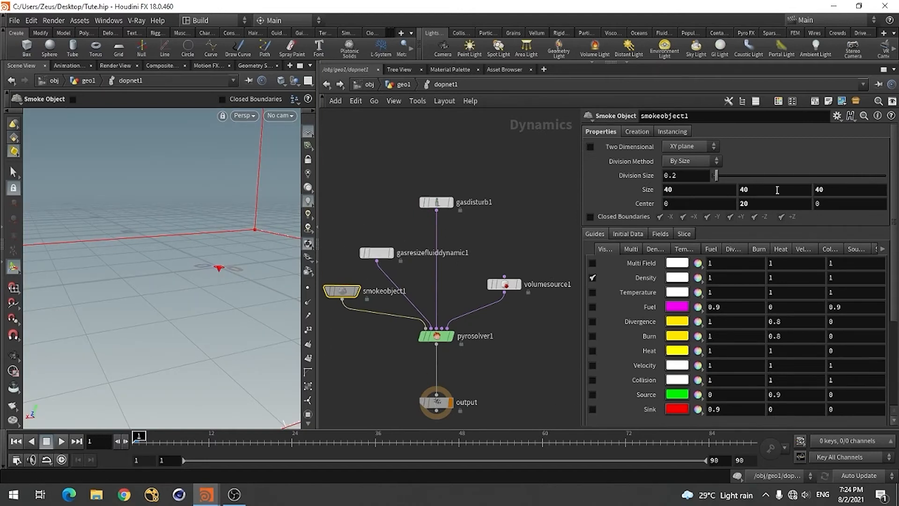
pyautogui.doubleClick(757, 188)
pyautogui.write('20')
pyautogui.press('Return')
pyautogui.doubleClick(764, 205)
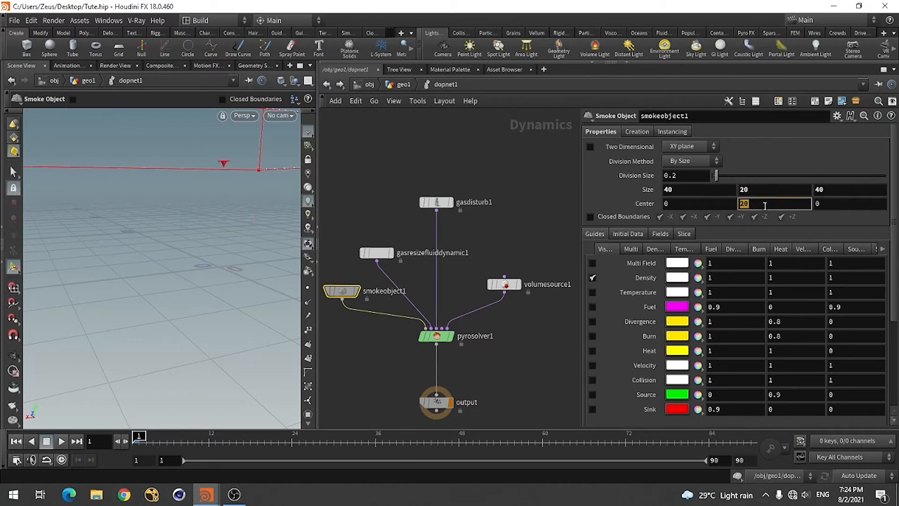
pyautogui.write('10')
pyautogui.press('Return')
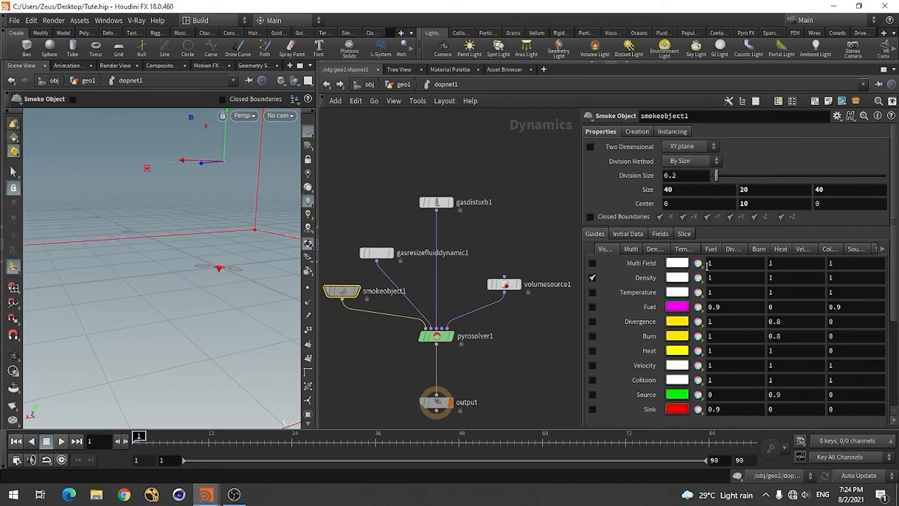
# Return to the geo1 network and play the simulation from frame 1
pyautogui.click(387, 380)
pyautogui.click(329, 86)
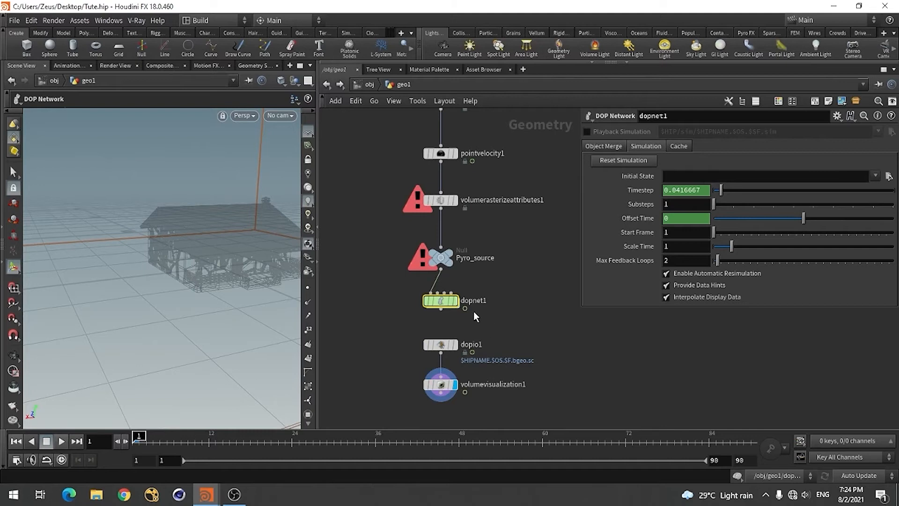
pyautogui.click(61, 441)
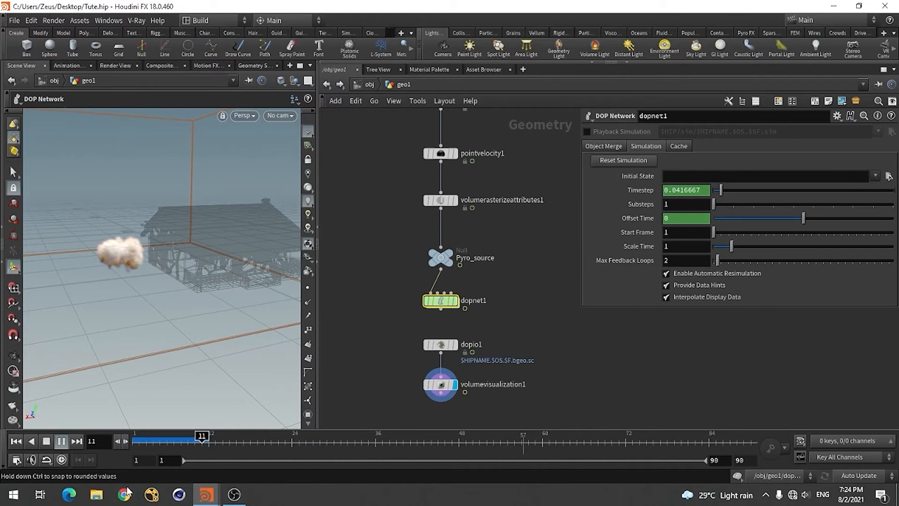
# Stop playback, rewind to frame 1, and change smokeobject1's Division Size inside dopnet1
pyautogui.click(46, 442)
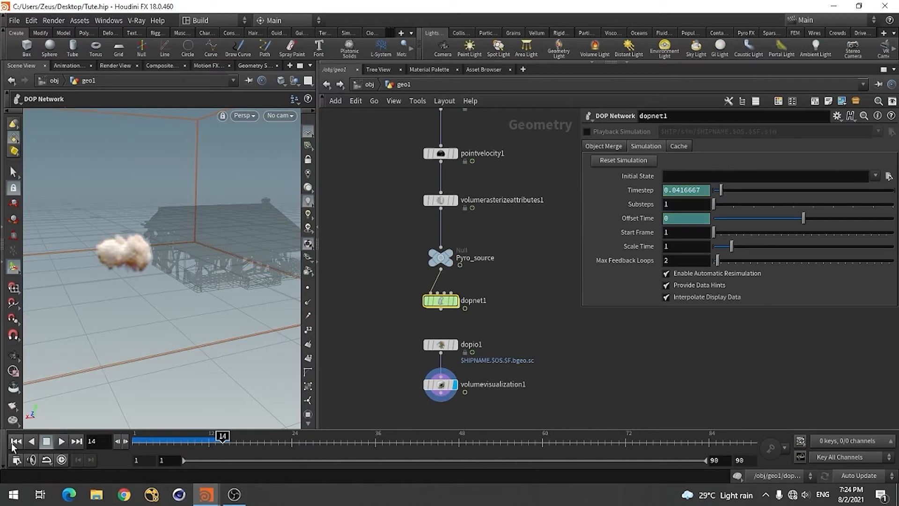
pyautogui.click(16, 441)
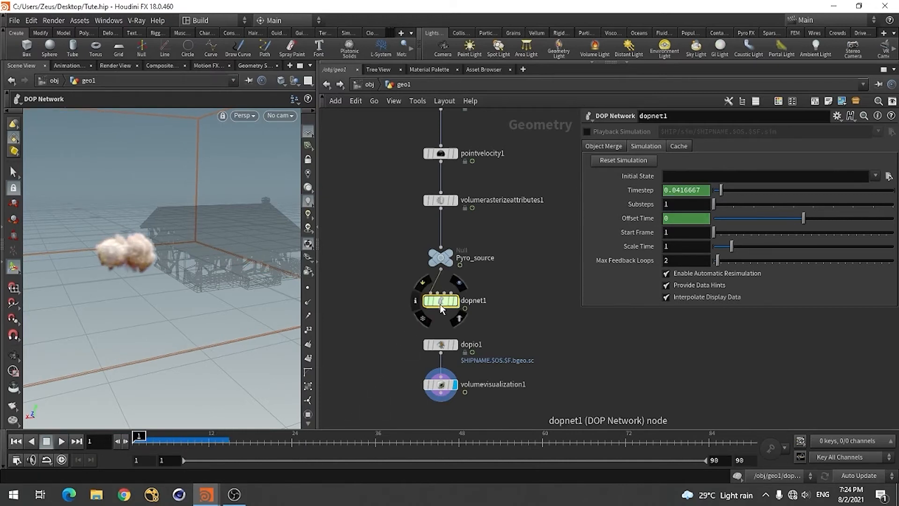
pyautogui.doubleClick(440, 305)
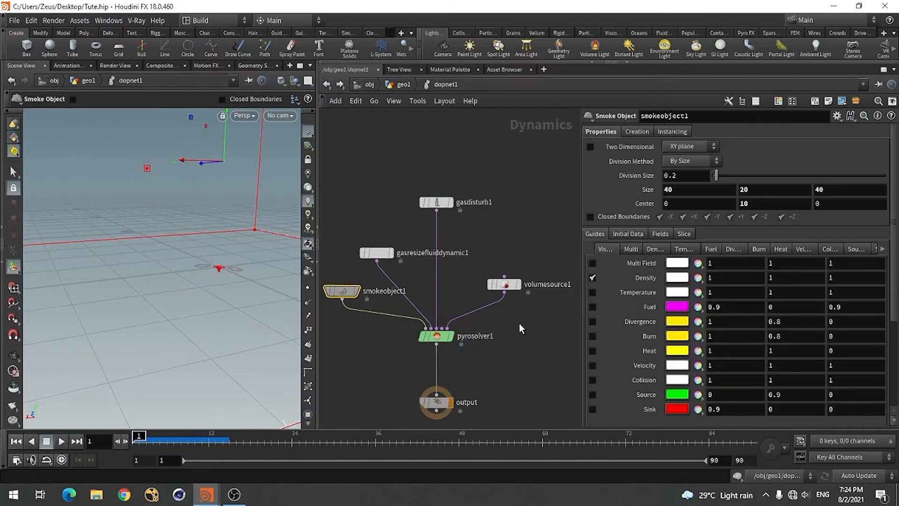
pyautogui.click(687, 177)
pyautogui.press('BackSpace')
pyautogui.press('Return')
# Set both Min Substeps and Max Substeps of pyrosolver1 to 5
pyautogui.click(436, 336)
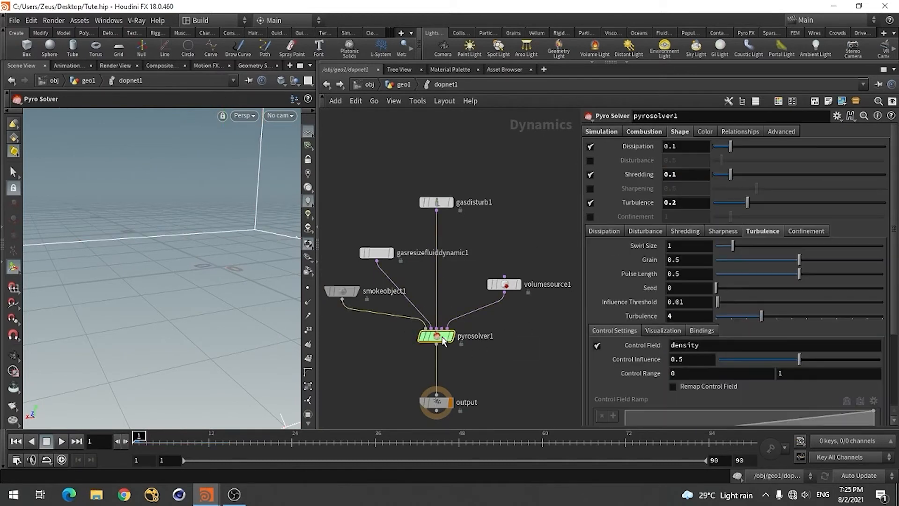
pyautogui.click(601, 131)
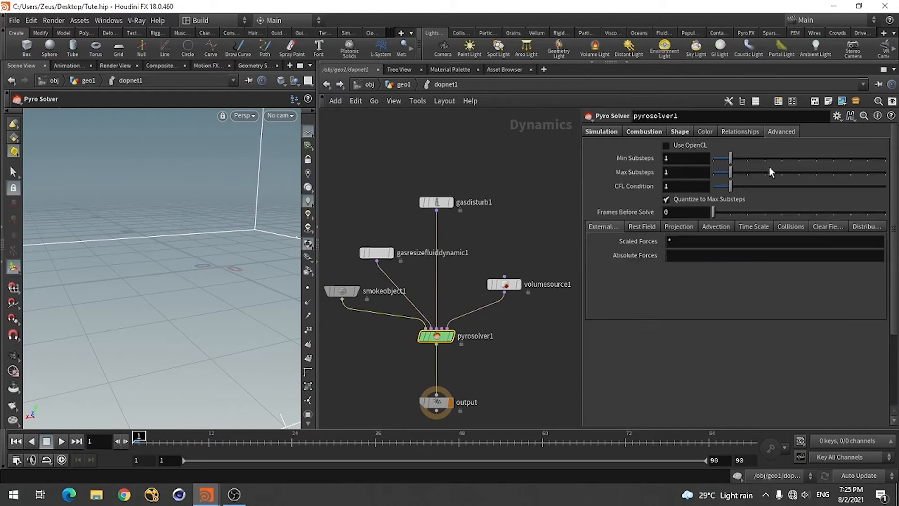
pyautogui.click(669, 162)
pyautogui.write('5')
pyautogui.moveTo(673, 178); pyautogui.dragTo(660, 179)
pyautogui.write('5')
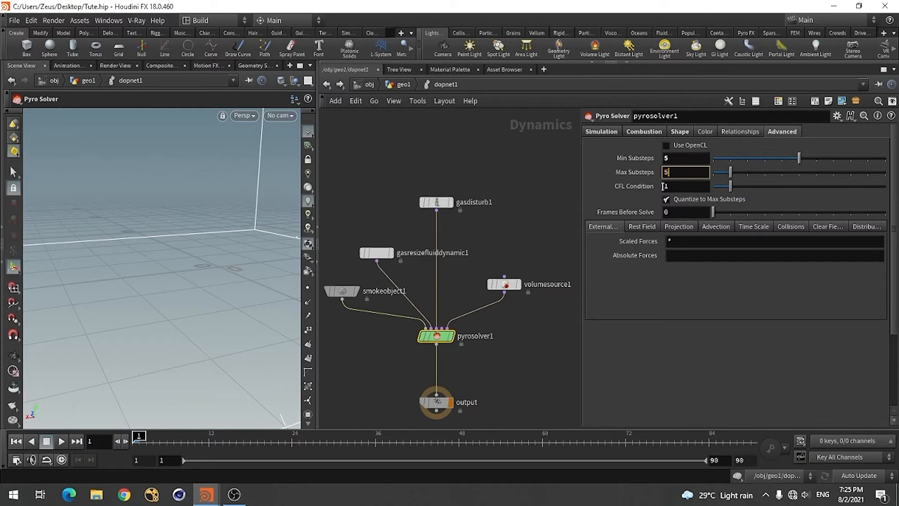
pyautogui.press('Return')
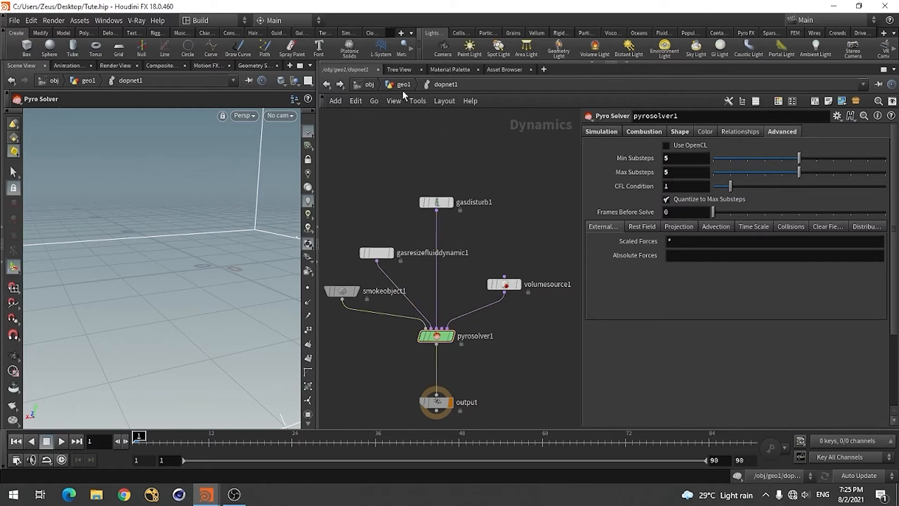
# Return to the geo1 network, select dopio1 and interrupt the simulation cook
pyautogui.click(326, 85)
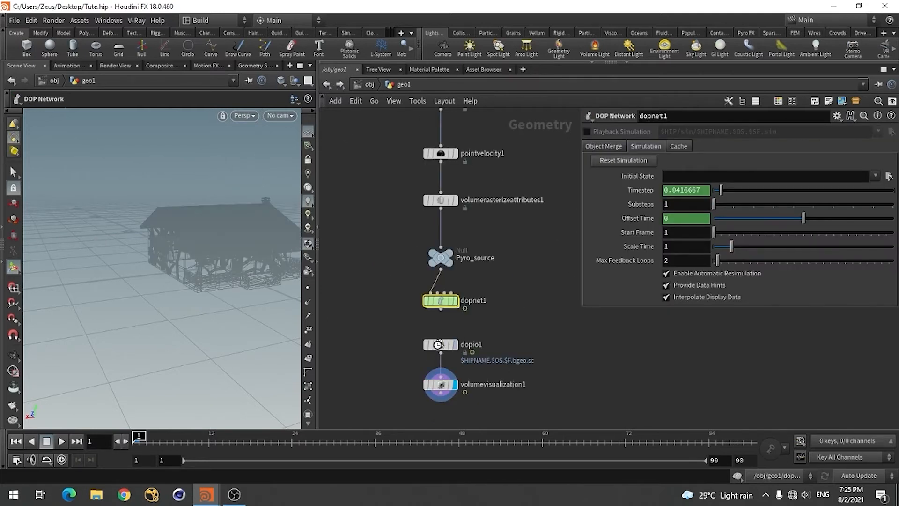
pyautogui.click(443, 348)
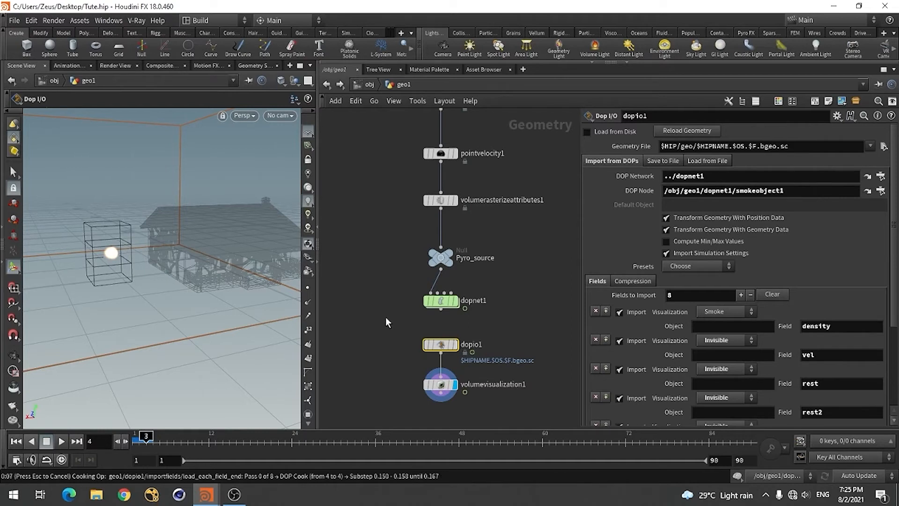
pyautogui.press('Escape')
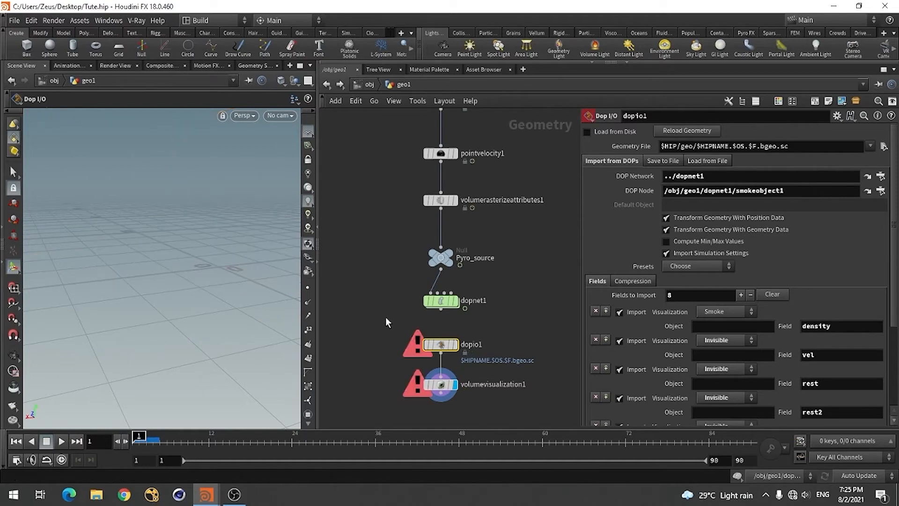
# Switch to the House_Deesturct.hip scene and copy the Geometry File path of its dopio1 node
pyautogui.hotkey('alt', 'Tab')
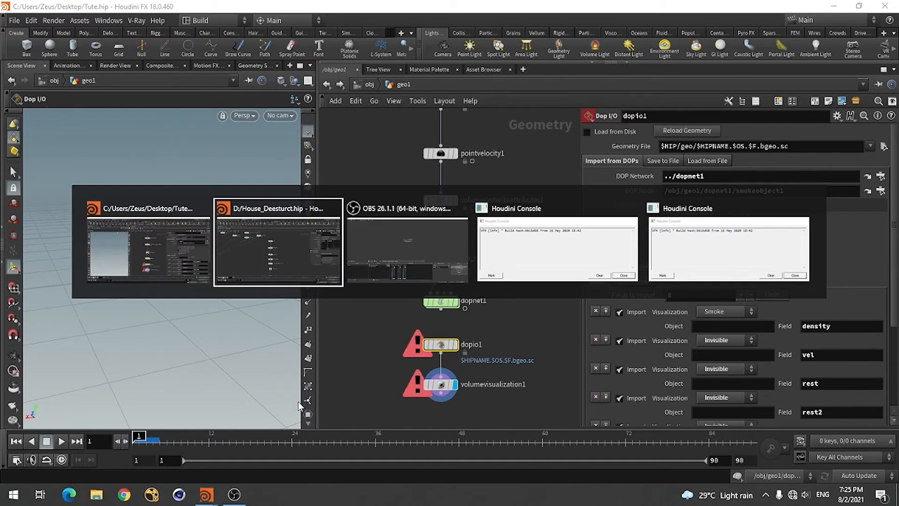
pyautogui.scroll(-4, 484, 243)
pyautogui.scroll(4, 429, 409)
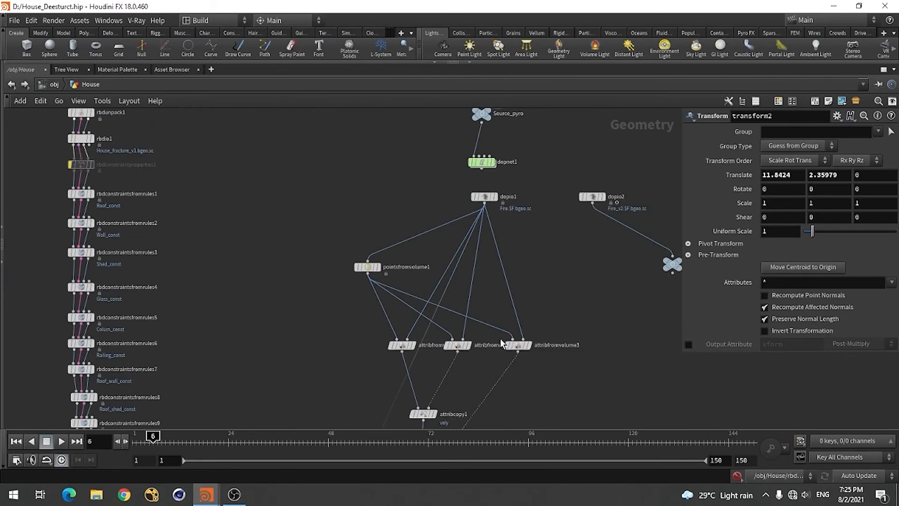
pyautogui.scroll(3, 571, 162)
pyautogui.click(434, 229)
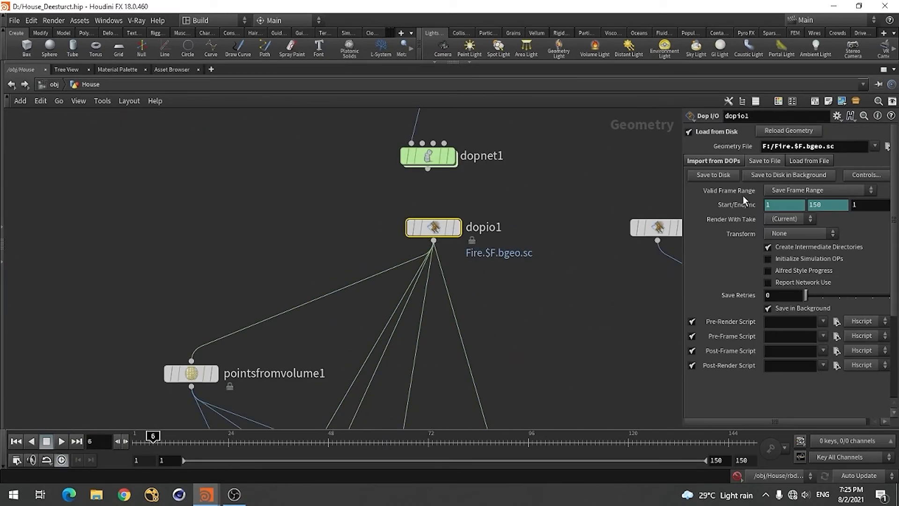
pyautogui.click(851, 146)
pyautogui.hotkey('ctrl', 'c')
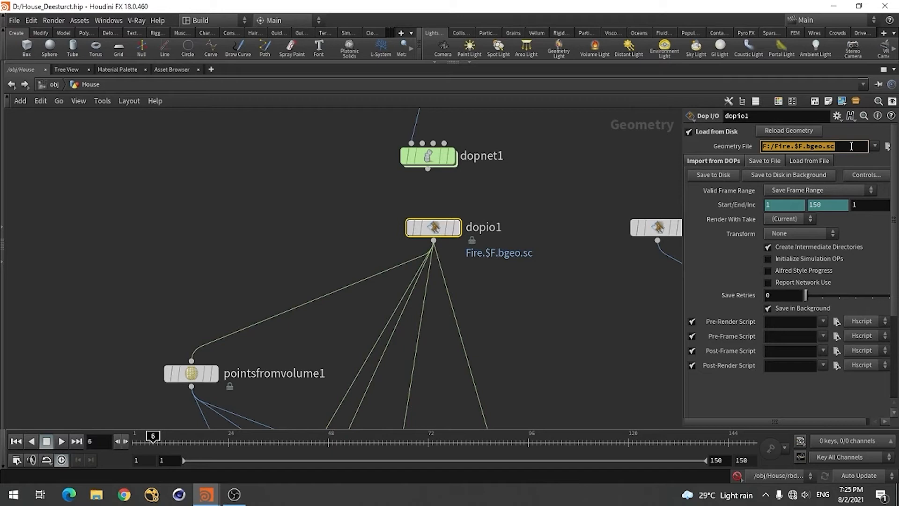
# Back in Tute.hip, enable Load from Disk on dopio1 and set its Geometry File to F:/Fire.$F.bgeo.sc
pyautogui.hotkey('alt', 'Tab')
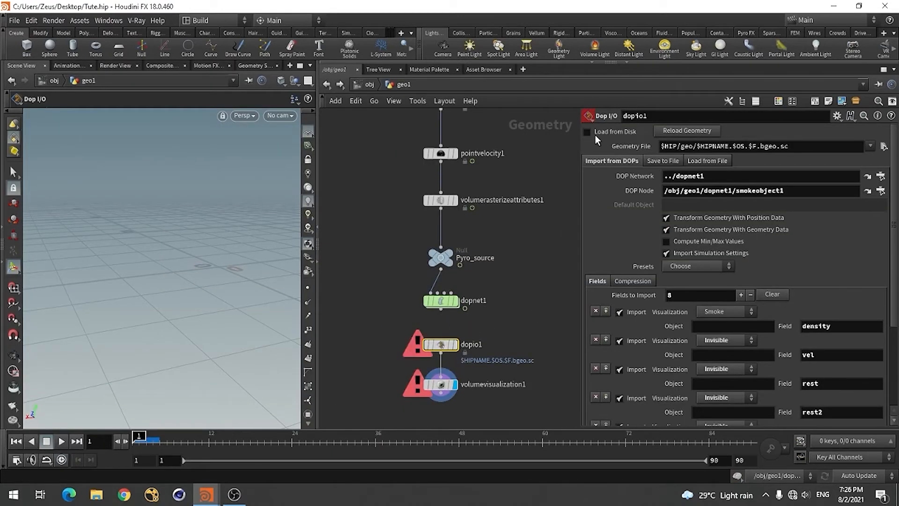
pyautogui.click(588, 132)
pyautogui.click(798, 145)
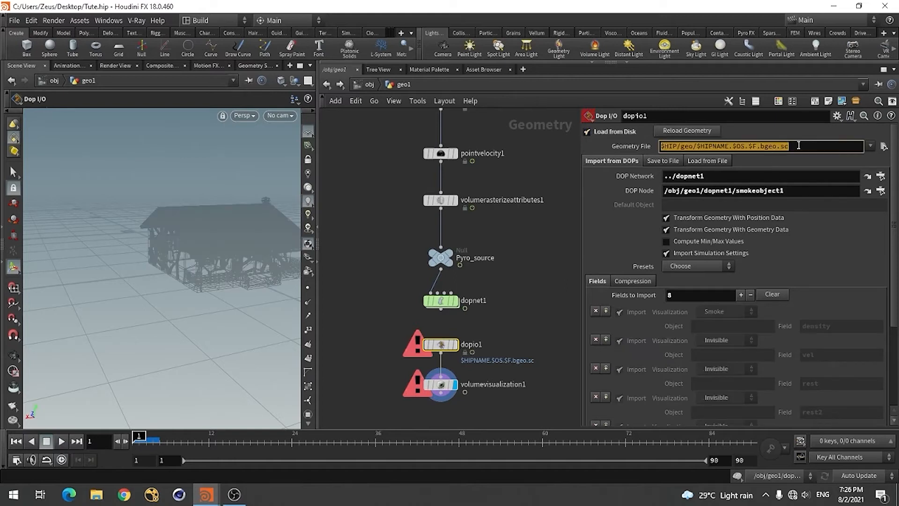
pyautogui.hotkey('ctrl', 'v')
pyautogui.press('Return')
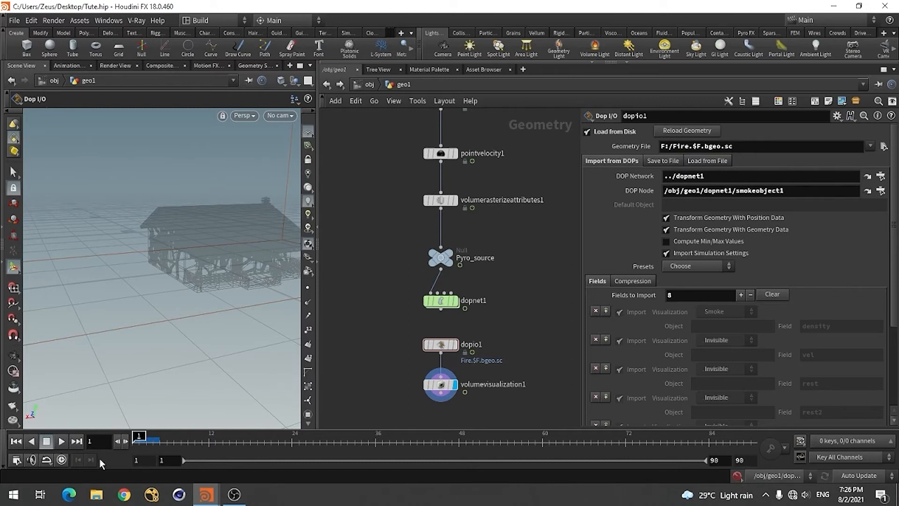
# Examine the cached smoke beside the house at frames 13 and 25, up close and from several angles
pyautogui.click(215, 442)
pyautogui.keyDown('alt'); pyautogui.moveTo(117, 303); pyautogui.dragTo(114, 331); pyautogui.keyUp('alt')
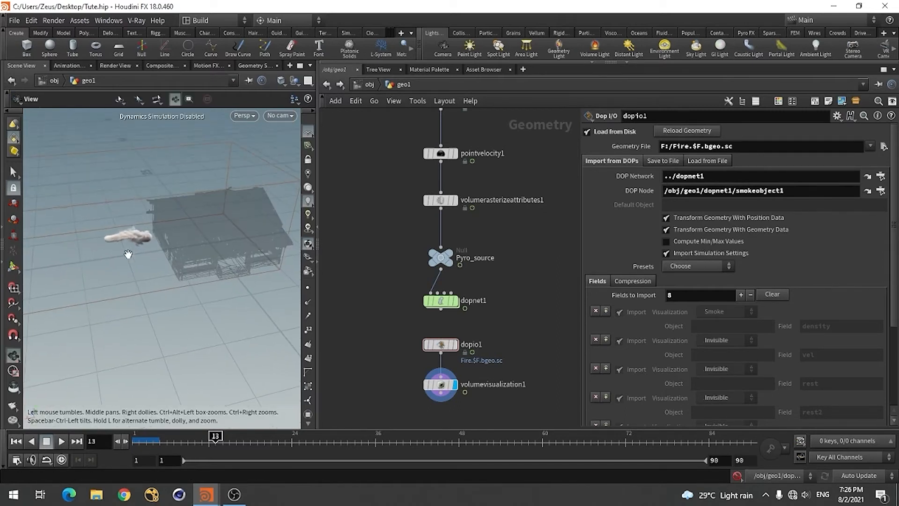
pyautogui.keyDown('alt'); pyautogui.moveTo(128, 254); pyautogui.dragTo(206, 221, button='right'); pyautogui.keyUp('alt')
pyautogui.rightClick(207, 221)
pyautogui.click(109, 284)
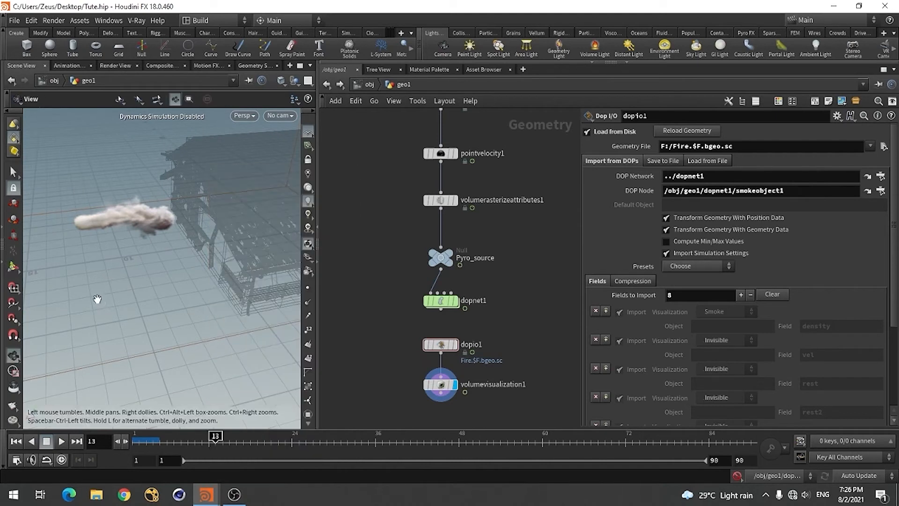
pyautogui.moveTo(98, 299)
pyautogui.mouseDown()
pyautogui.moveTo(112, 296)
pyautogui.moveTo(110, 284)
pyautogui.moveTo(103, 323)
pyautogui.moveTo(109, 296)
pyautogui.mouseUp()
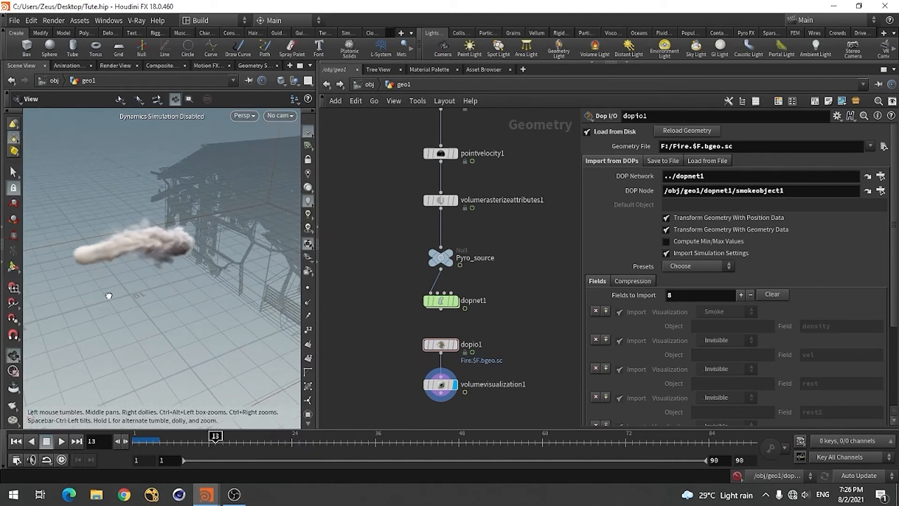
pyautogui.click(297, 439)
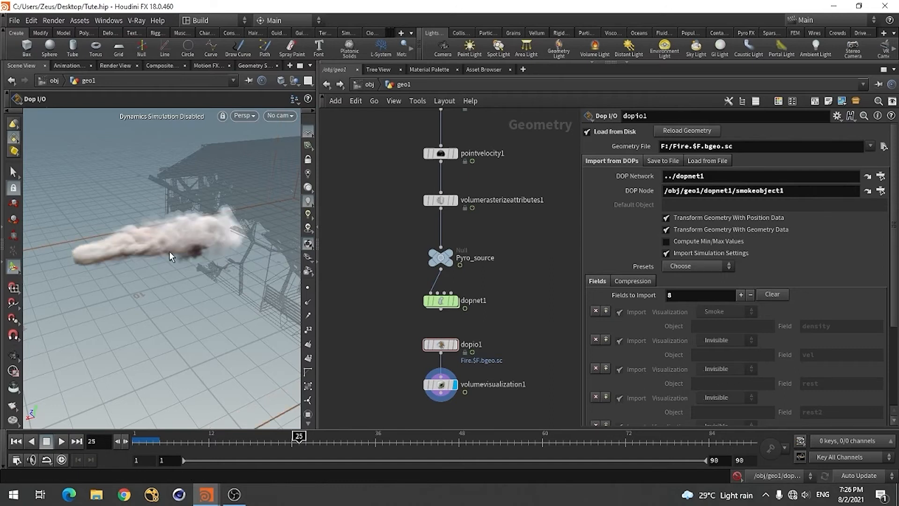
pyautogui.press('Escape')
pyautogui.moveTo(177, 279); pyautogui.dragTo(201, 293)
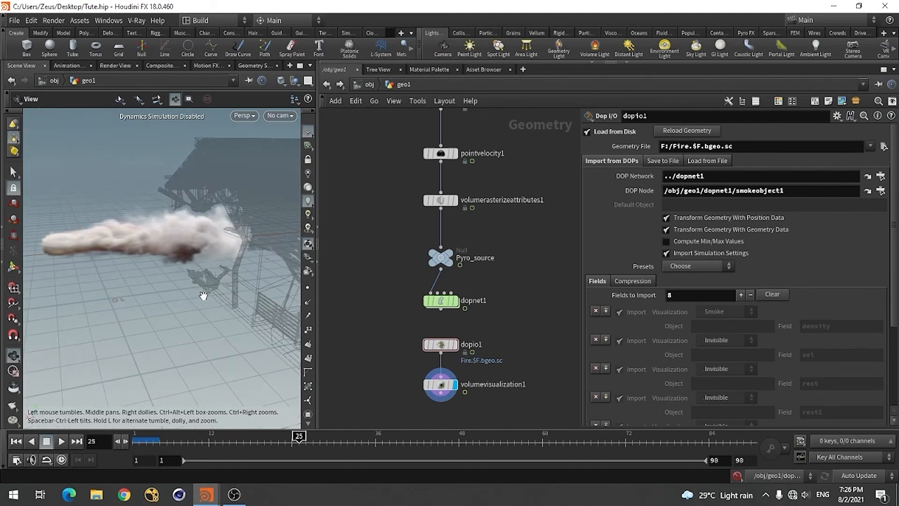
# Move the volumevisualization1 node aside to free the space directly below dopio1
pyautogui.scroll(-3, 507, 277)
pyautogui.scroll(2, 511, 319)
pyautogui.scroll(3, 511, 318)
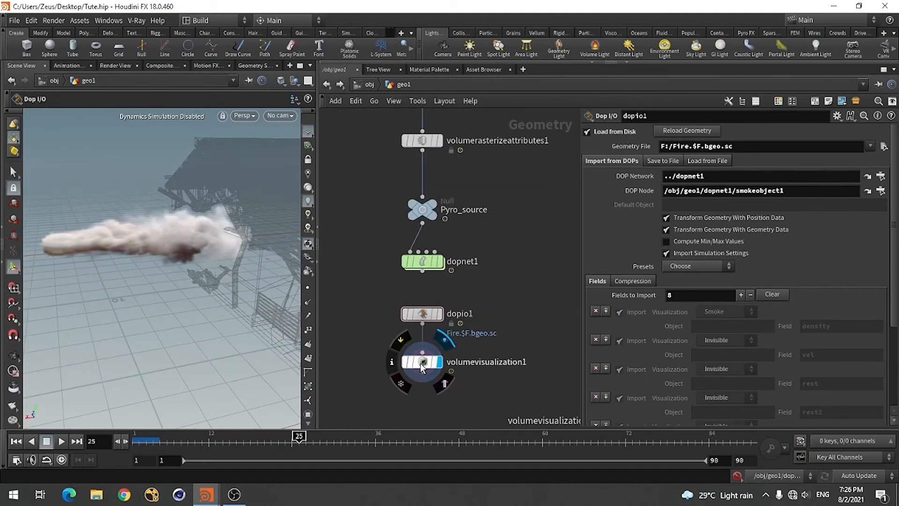
pyautogui.moveTo(420, 363); pyautogui.dragTo(508, 357)
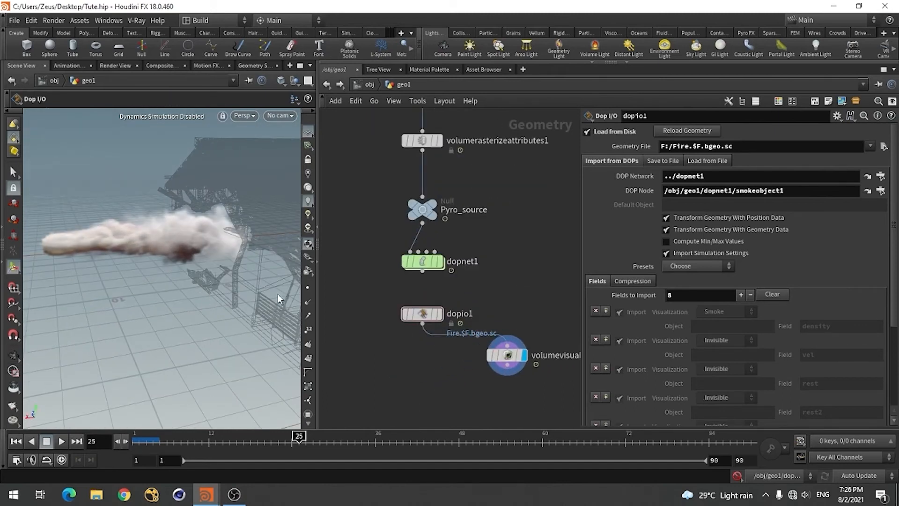
# Review the geo1 node network, from rbdbulletsolver1 and the pyro source chain down to dopio1 and volumevisualization1
pyautogui.scroll(-8, 518, 299)
pyautogui.scroll(9, 463, 267)
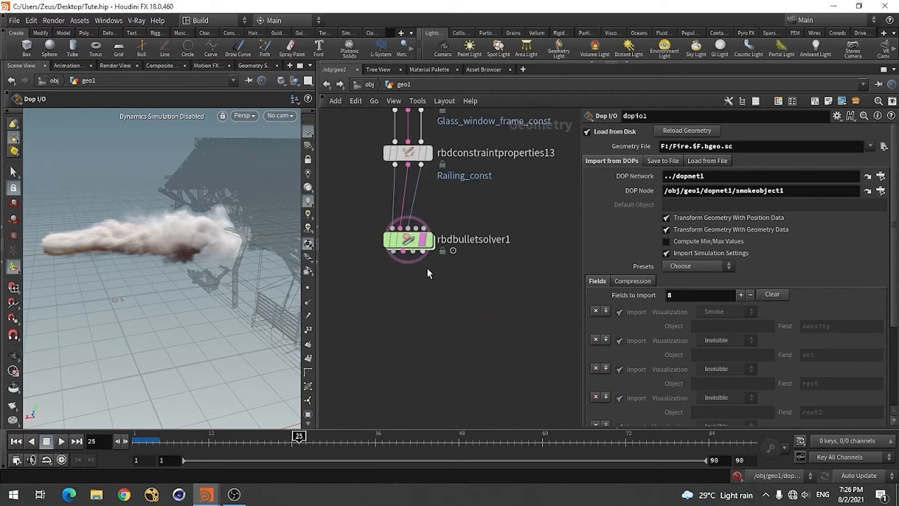
pyautogui.scroll(-4, 422, 258)
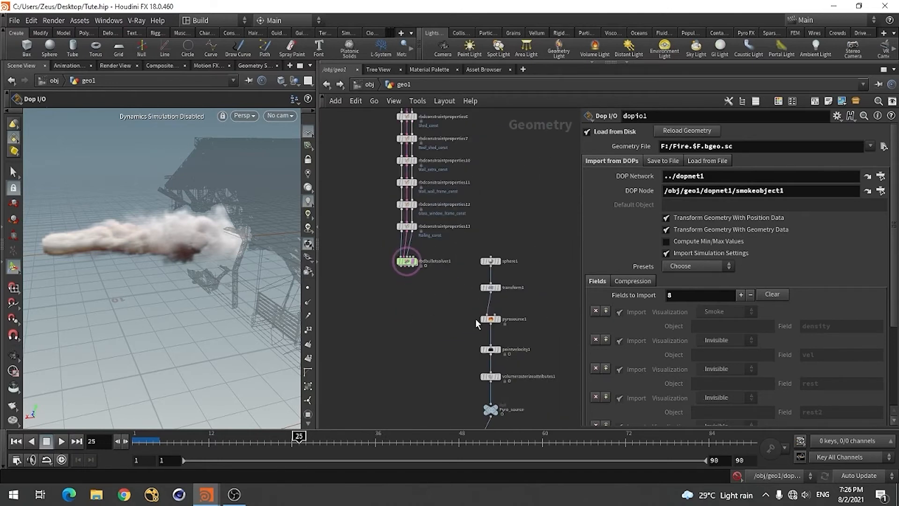
pyautogui.scroll(-3, 476, 318)
pyautogui.scroll(5, 501, 364)
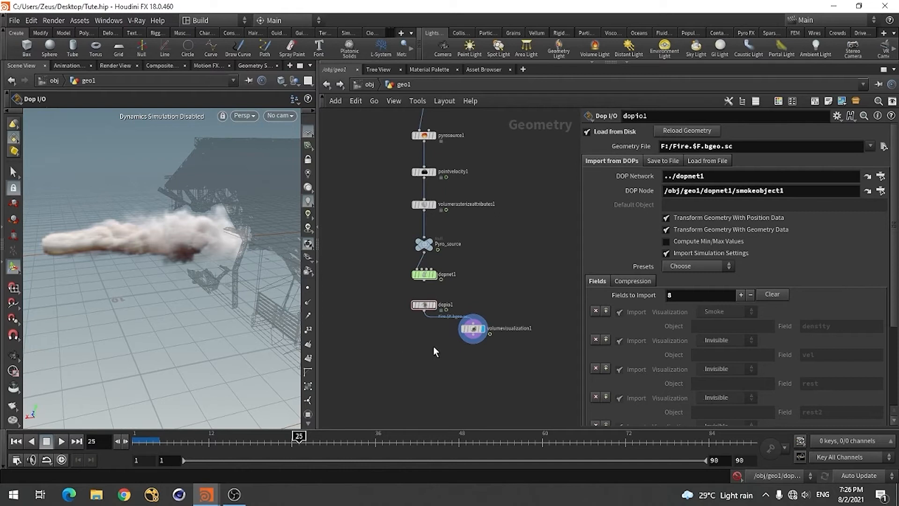
pyautogui.moveTo(426, 309)
pyautogui.scroll(-3, 485, 346)
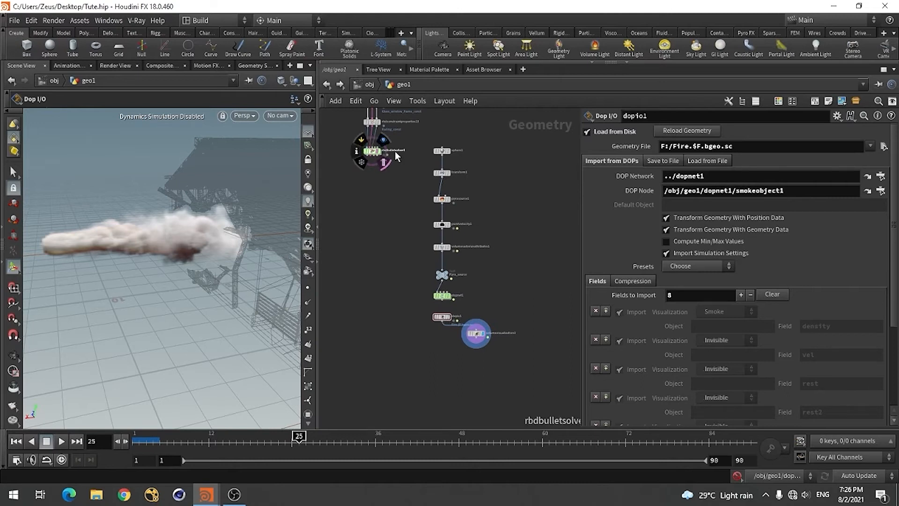
pyautogui.scroll(3, 395, 151)
pyautogui.scroll(-3, 394, 151)
pyautogui.scroll(3, 452, 333)
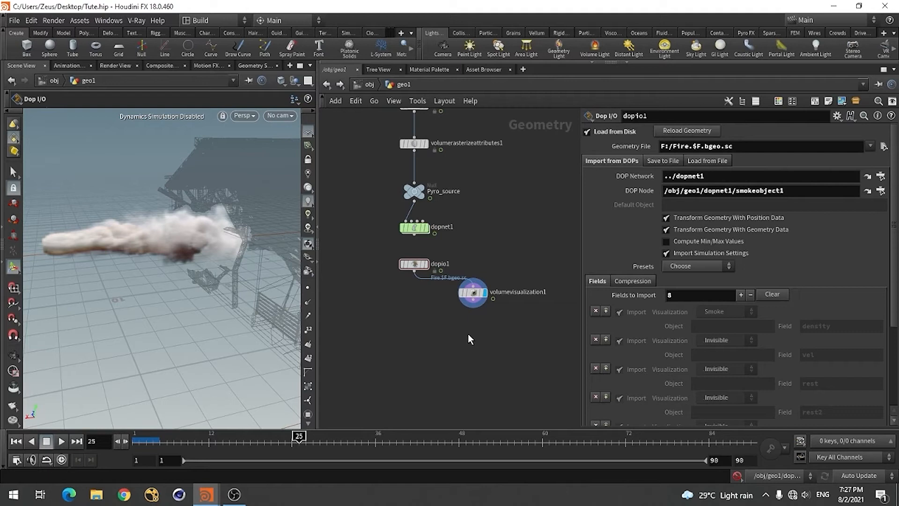
# Switch to House_Deesturct.hip and examine pointsfromvolume1's parameters and how it connects dopio1 to the attribfromvolume nodes
pyautogui.hotkey('alt', 'Tab')
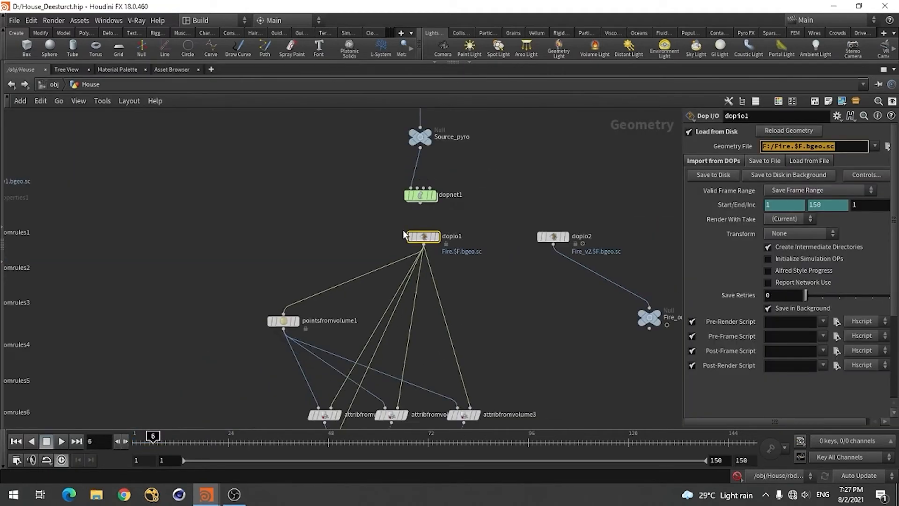
pyautogui.scroll(-1, 406, 236)
pyautogui.scroll(3, 382, 328)
pyautogui.scroll(-2, 417, 244)
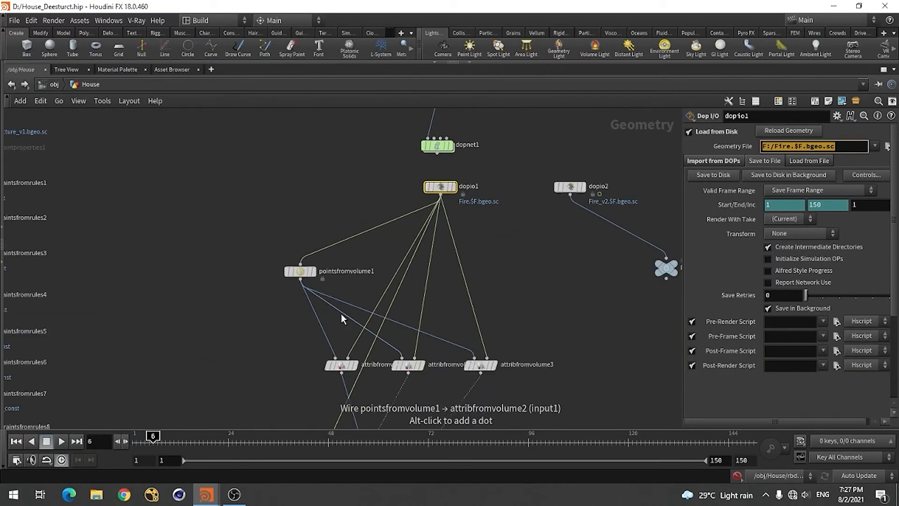
pyautogui.scroll(2, 341, 313)
pyautogui.click(282, 254)
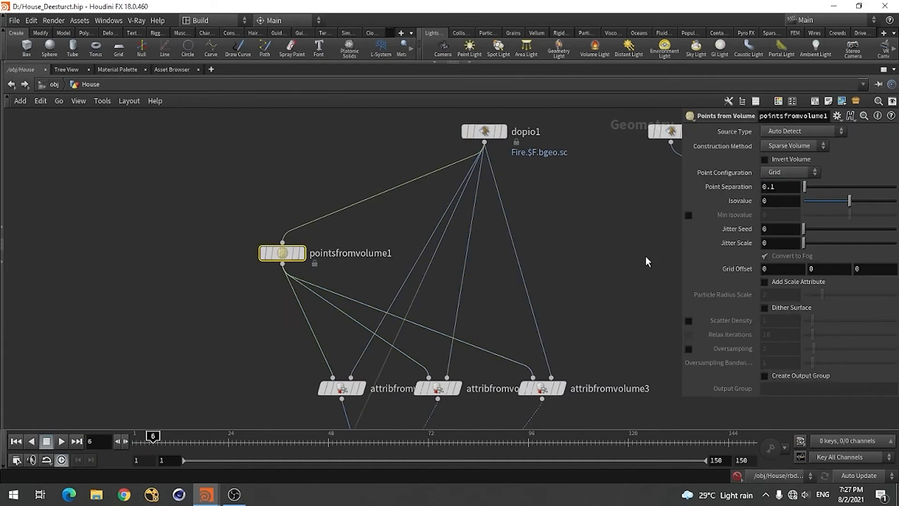
pyautogui.moveTo(317, 266)
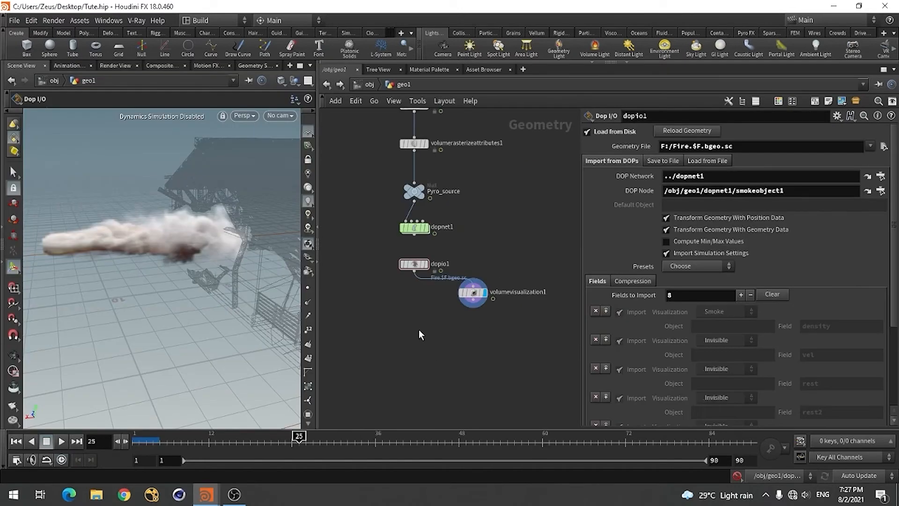
pyautogui.scroll(2, 389, 293)
pyautogui.scroll(-2, 406, 324)
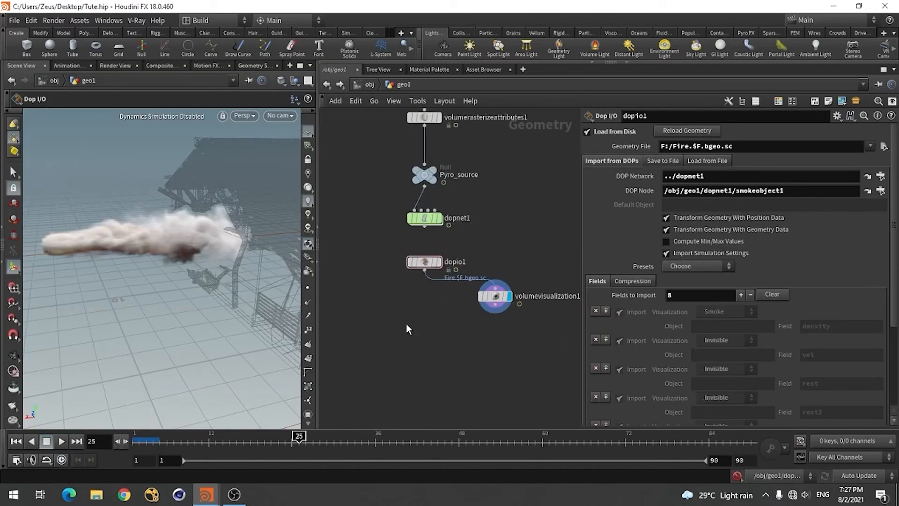
# Add a Points from Volume node below dopio1, wire dopio1 into it, and display its result
pyautogui.press('Tab')
pyautogui.write('poi')
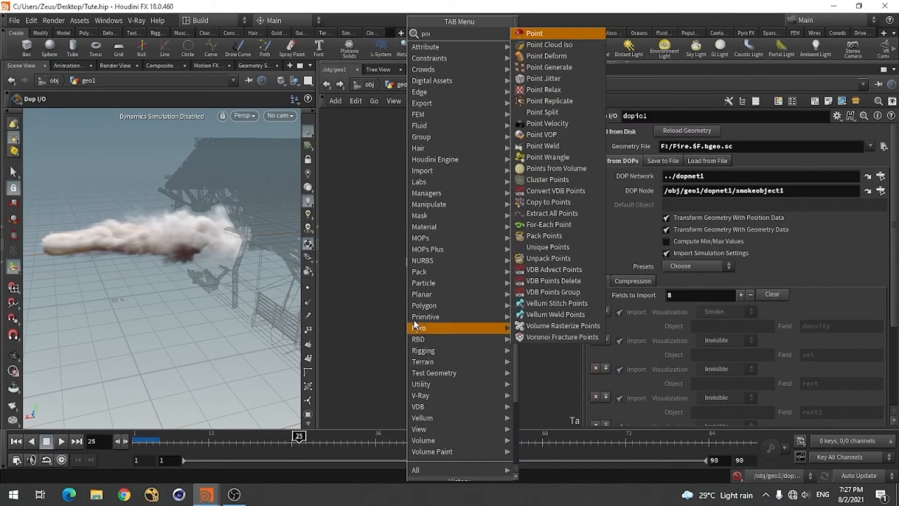
pyautogui.click(552, 170)
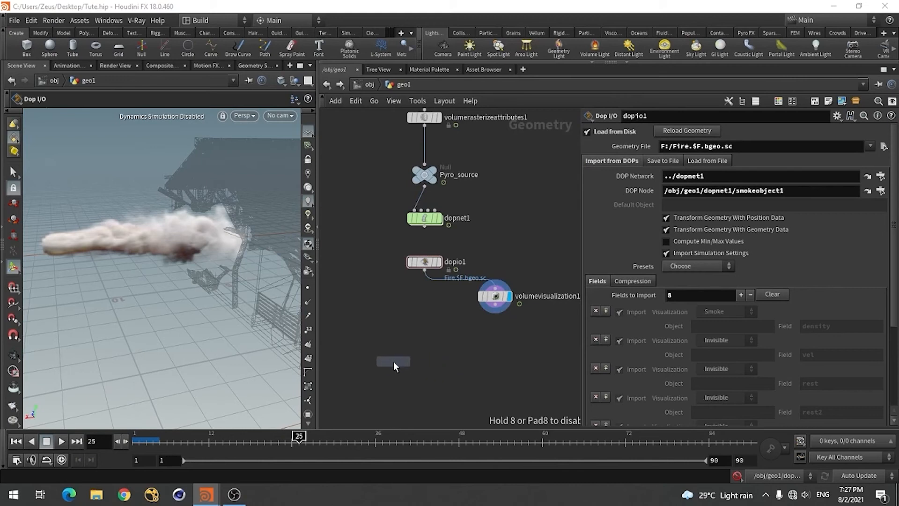
pyautogui.click(394, 361)
pyautogui.click(424, 271)
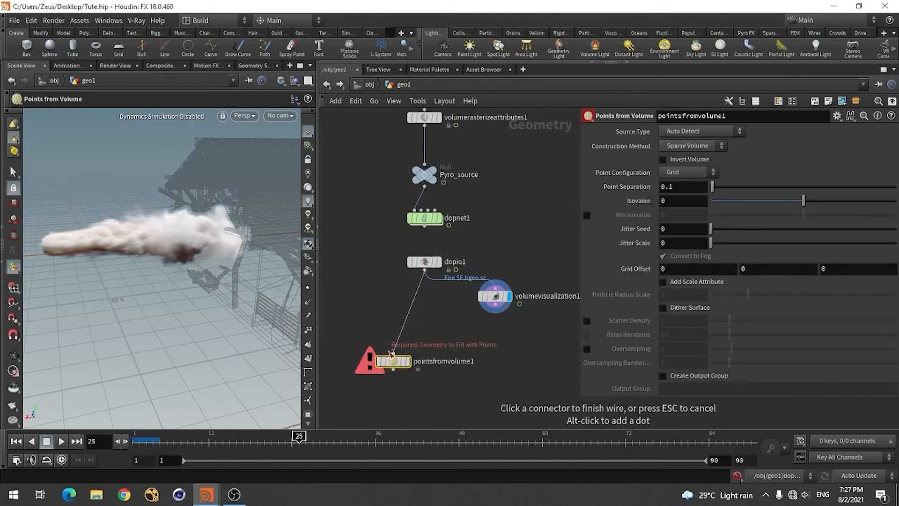
pyautogui.click(410, 366)
pyautogui.click(408, 361)
pyautogui.moveTo(395, 367); pyautogui.dragTo(388, 345)
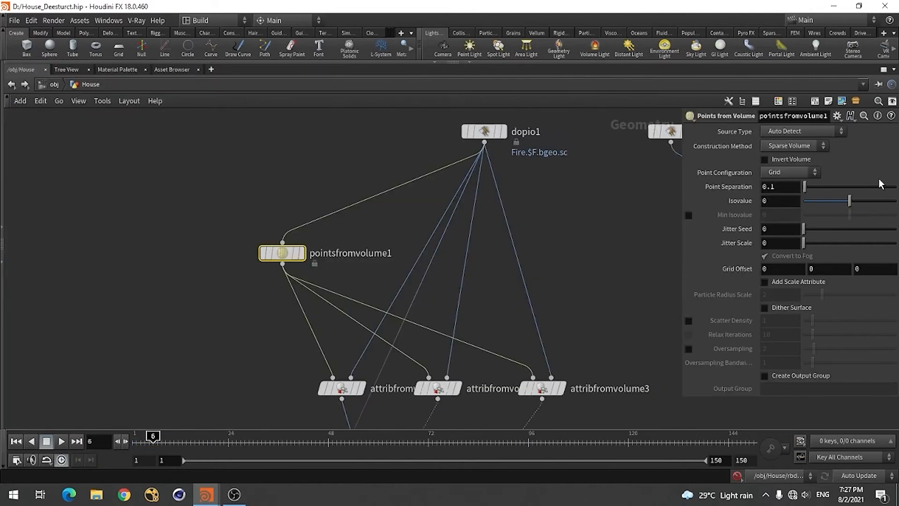
# In House_Deesturct.hip, align attribfromvolume1 beneath pointsfromvolume1 and examine its connections, volume and attribute settings
pyautogui.scroll(-2, 490, 221)
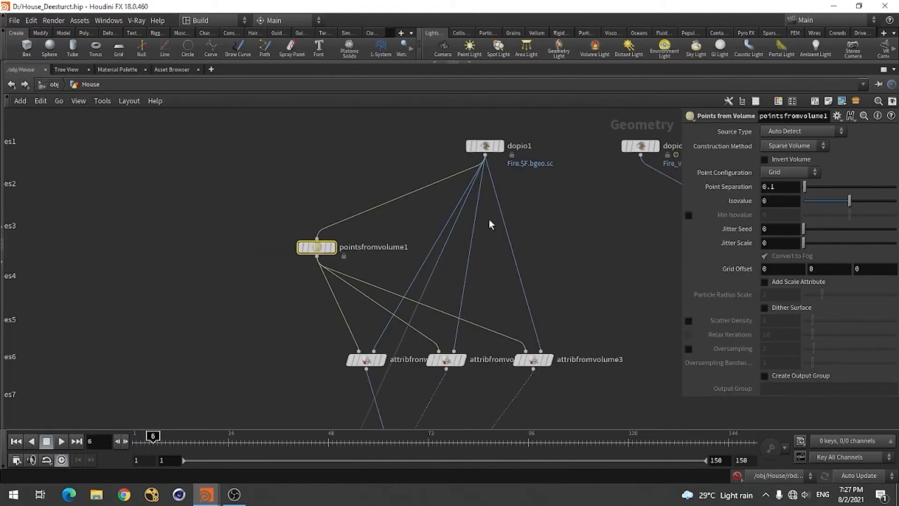
pyautogui.moveTo(371, 363); pyautogui.dragTo(322, 361)
pyautogui.click(321, 358)
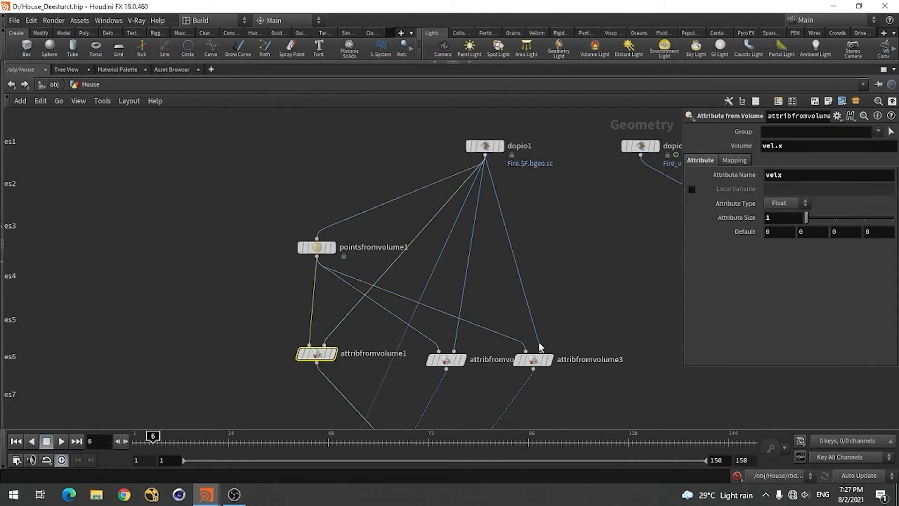
# Back in Tute.hip, add an Attribute from Volume node with pointsfromvolume1 as first input and dopio1 as second, and display it
pyautogui.hotkey('alt', 'Tab')
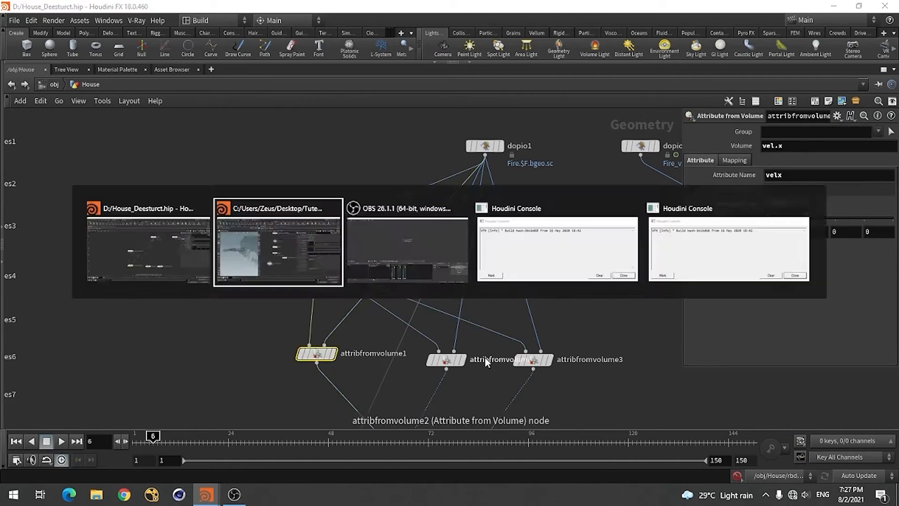
pyautogui.press('Tab')
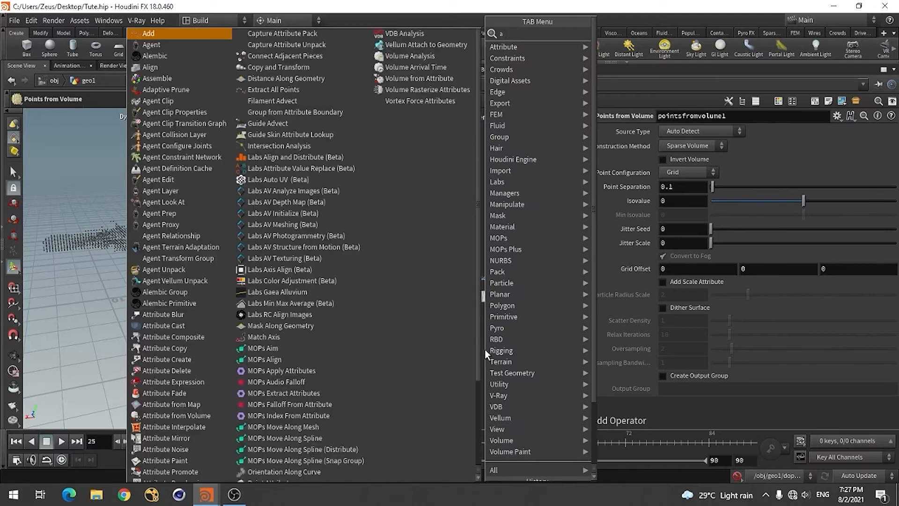
pyautogui.write('att')
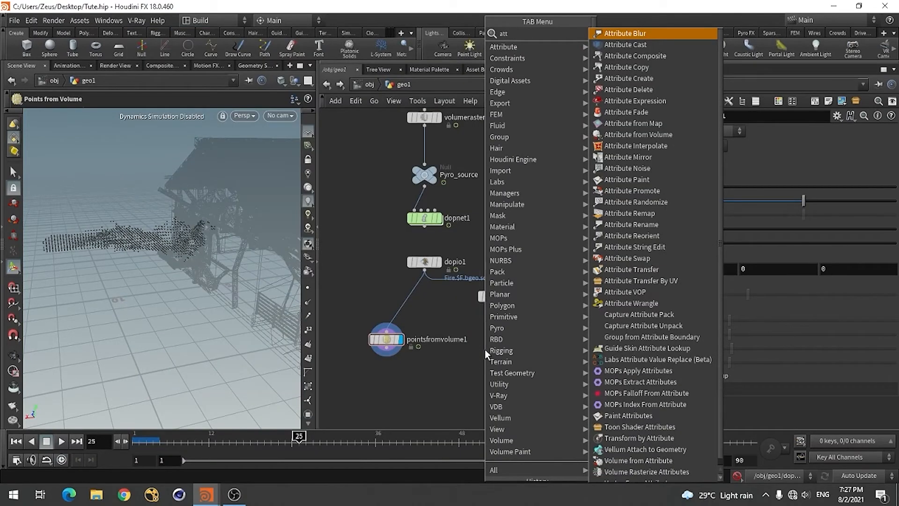
pyautogui.click(641, 135)
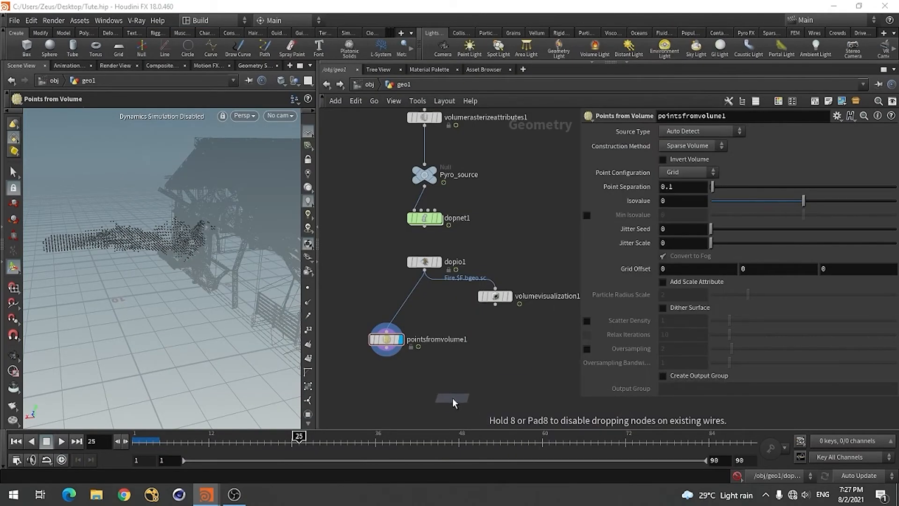
pyautogui.click(444, 386)
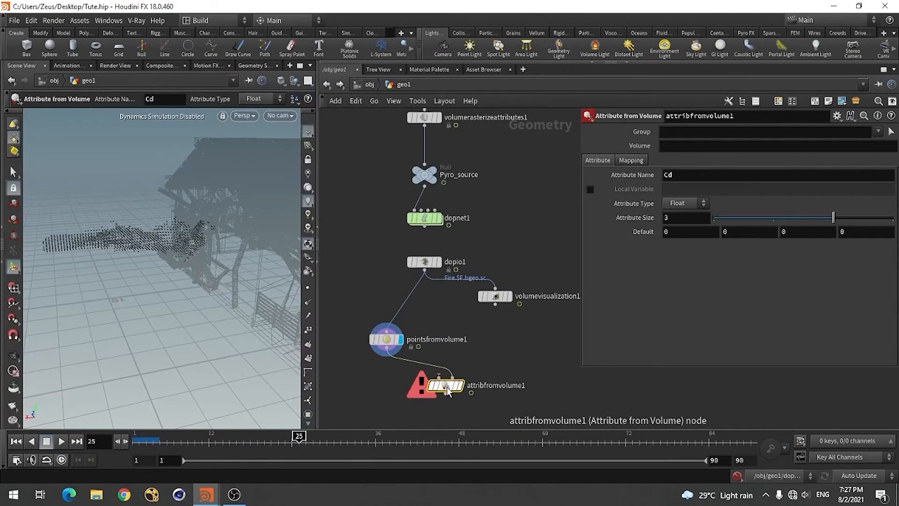
pyautogui.moveTo(387, 356); pyautogui.dragTo(412, 392)
pyautogui.click(453, 378)
pyautogui.click(424, 268)
pyautogui.click(426, 386)
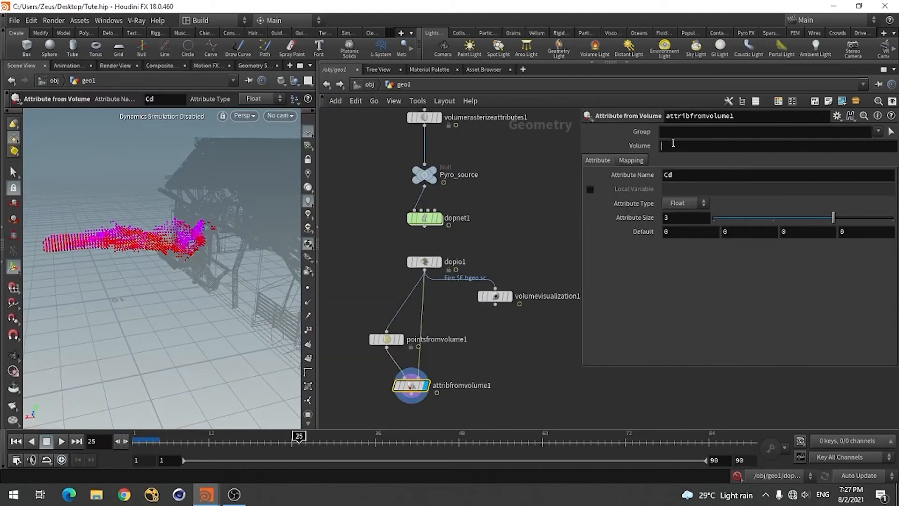
# Set attribfromvolume1's volume to vel.x, attribute name to velx and attribute size to 1, checking against the House_Deesturct.hip reference
pyautogui.click(672, 145)
pyautogui.write('v')
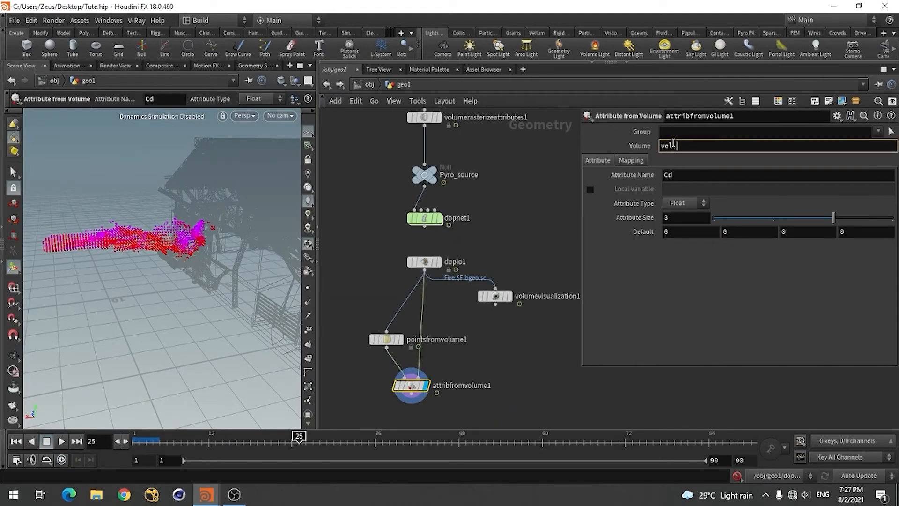
pyautogui.write('el.x')
pyautogui.click(682, 174)
pyautogui.write('velx')
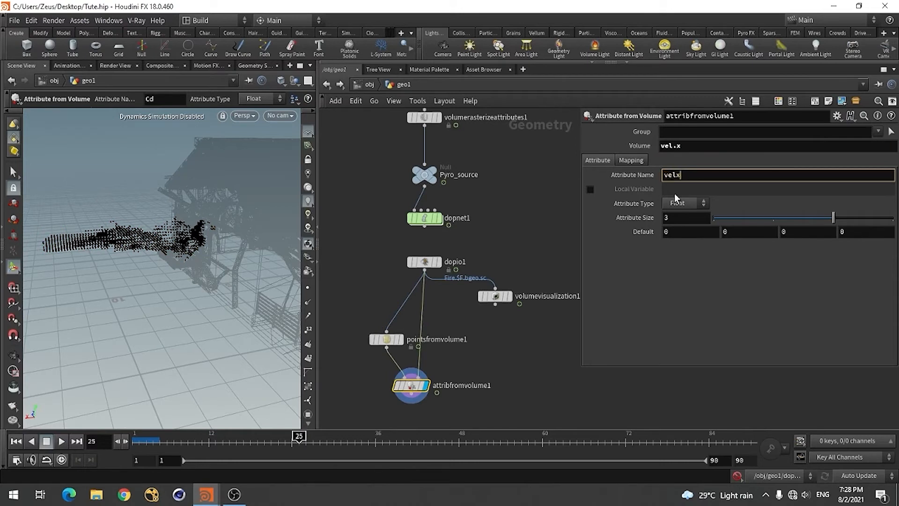
pyautogui.click(524, 378)
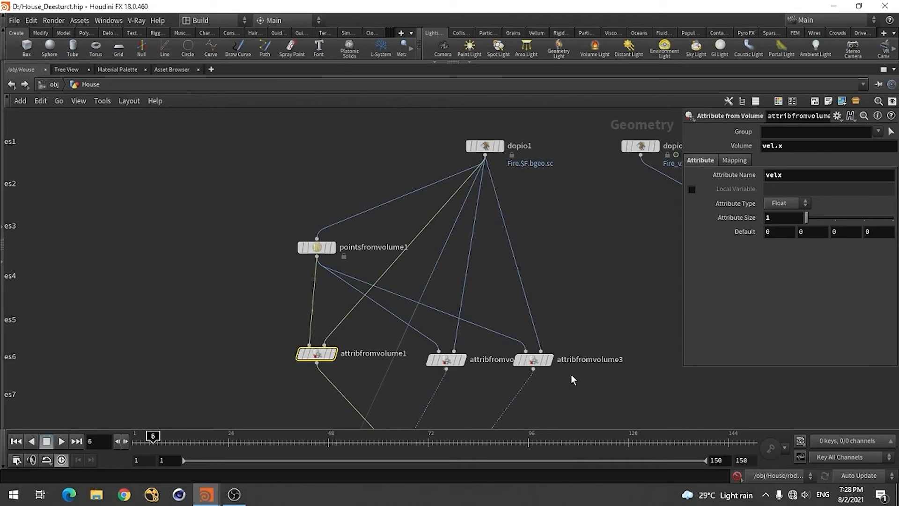
pyautogui.hotkey('alt', 'Tab')
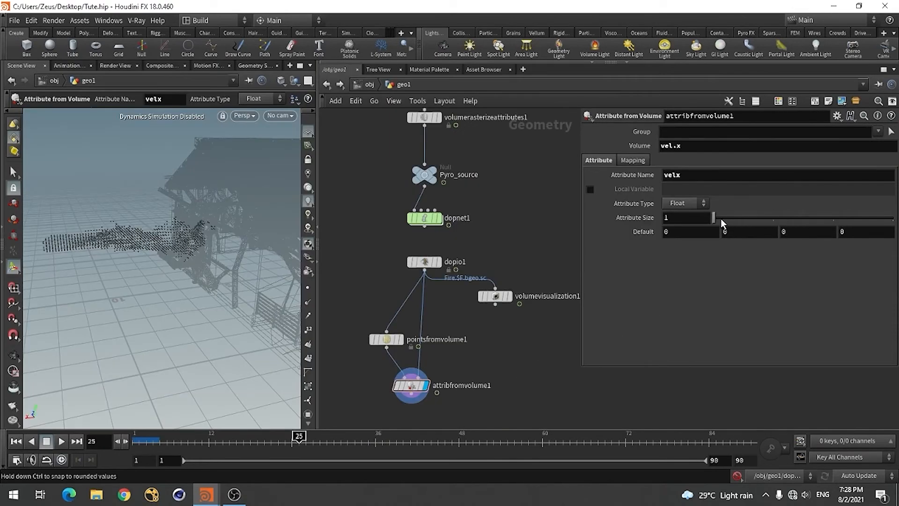
# Add a second Attribute from Volume node beside the first, wire in pointsfromvolume1 and dopio1, and display it
pyautogui.scroll(-2, 422, 306)
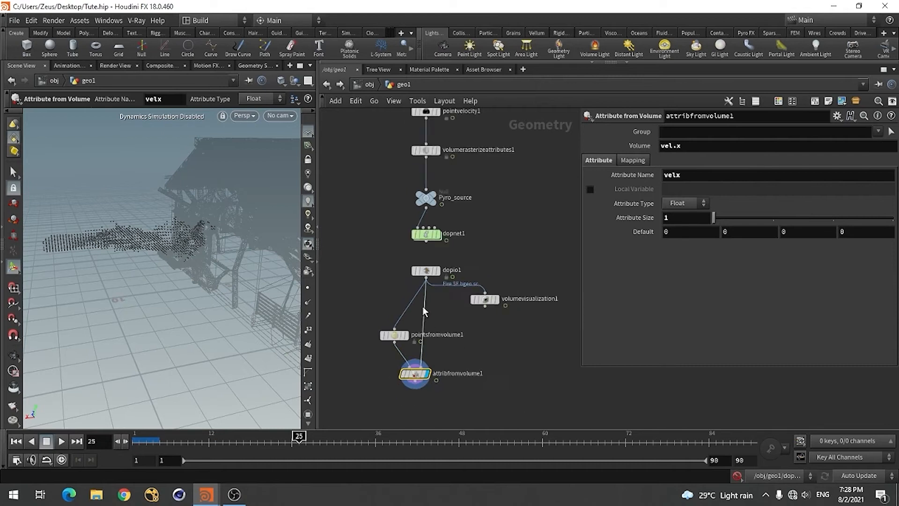
pyautogui.scroll(2, 470, 345)
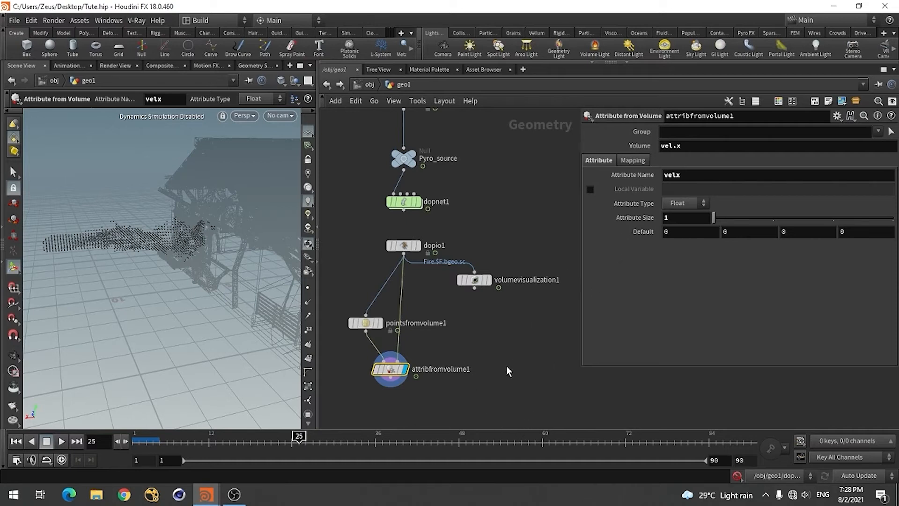
pyautogui.press('Tab')
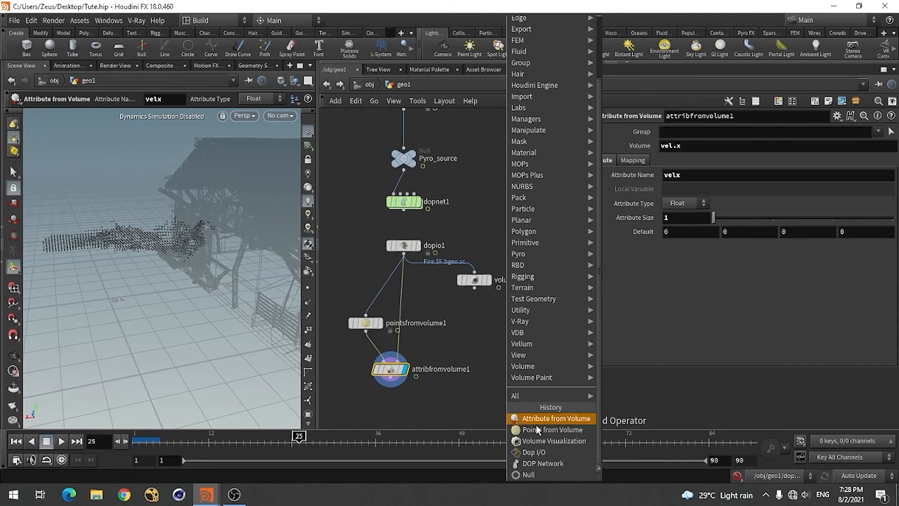
pyautogui.click(563, 419)
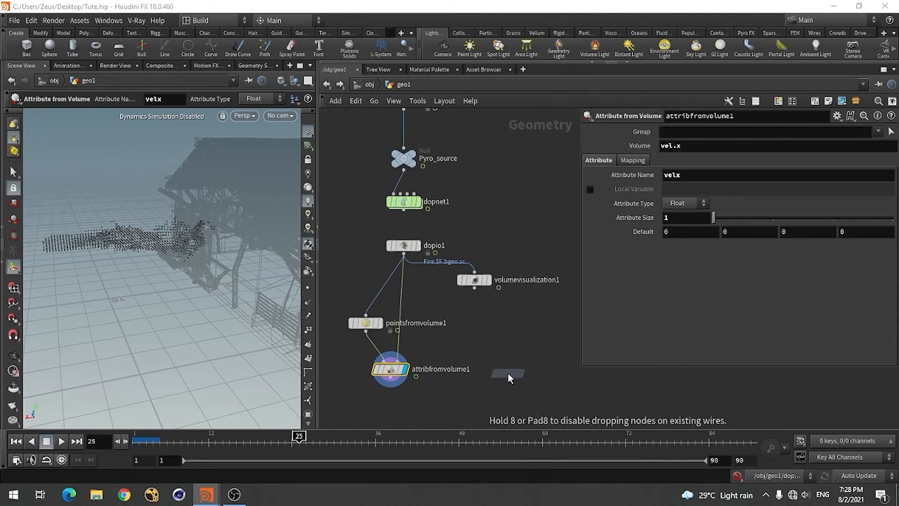
pyautogui.click(507, 373)
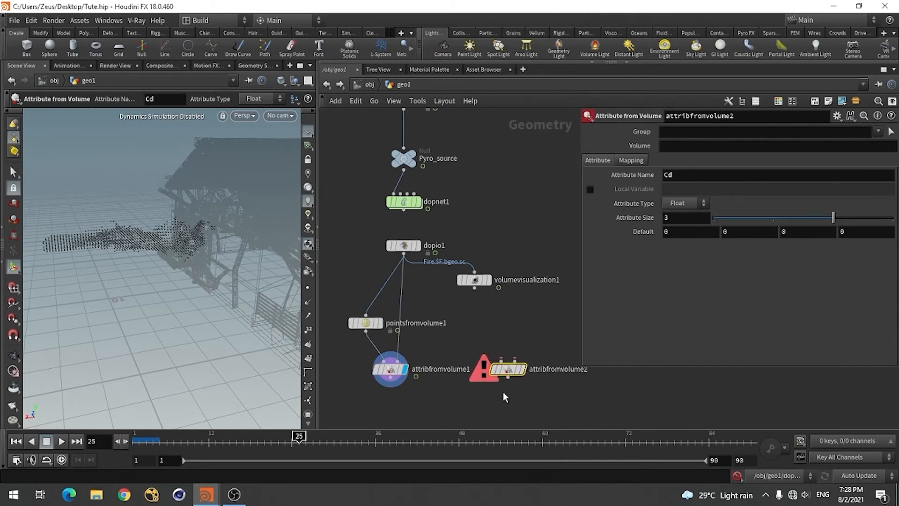
pyautogui.click(366, 331)
pyautogui.click(483, 362)
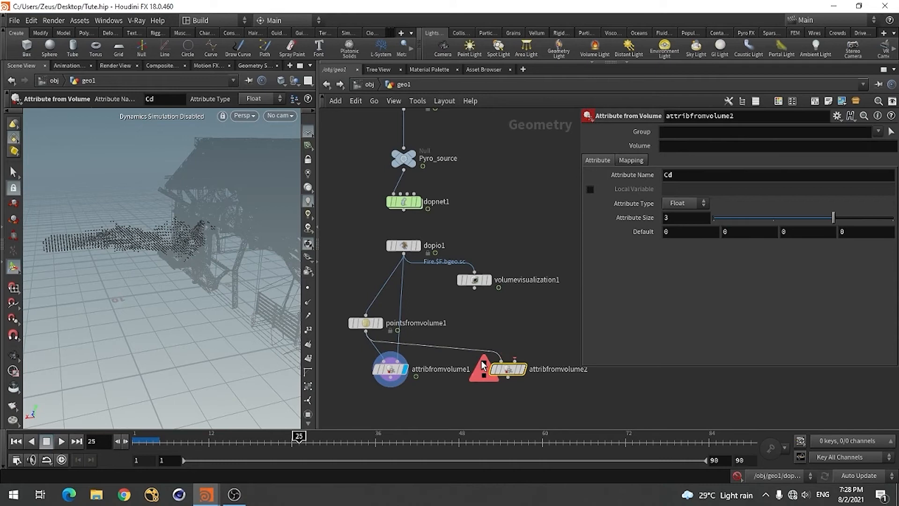
pyautogui.click(404, 254)
pyautogui.click(514, 357)
pyautogui.click(521, 369)
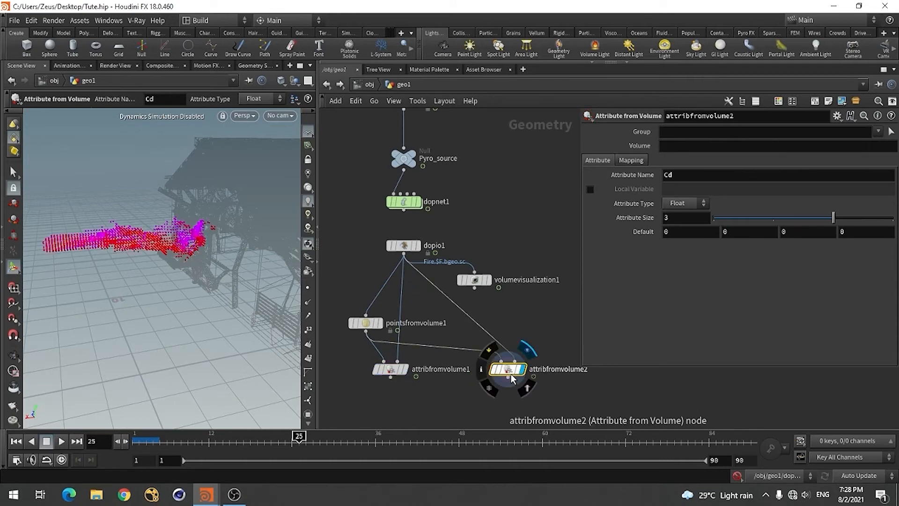
# Set attribfromvolume2's volume to vel.y, attribute name to vely and attribute size to 1
pyautogui.click(662, 146)
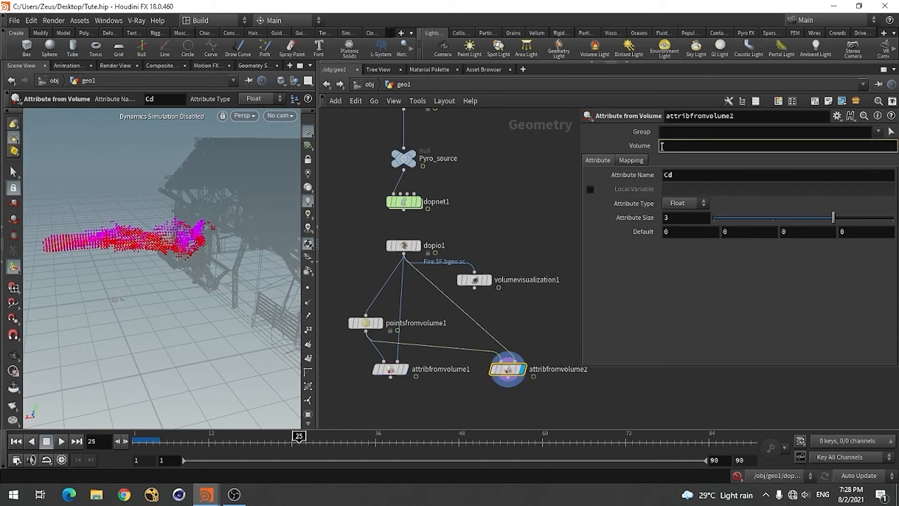
pyautogui.write('vel.y')
pyautogui.click(685, 175)
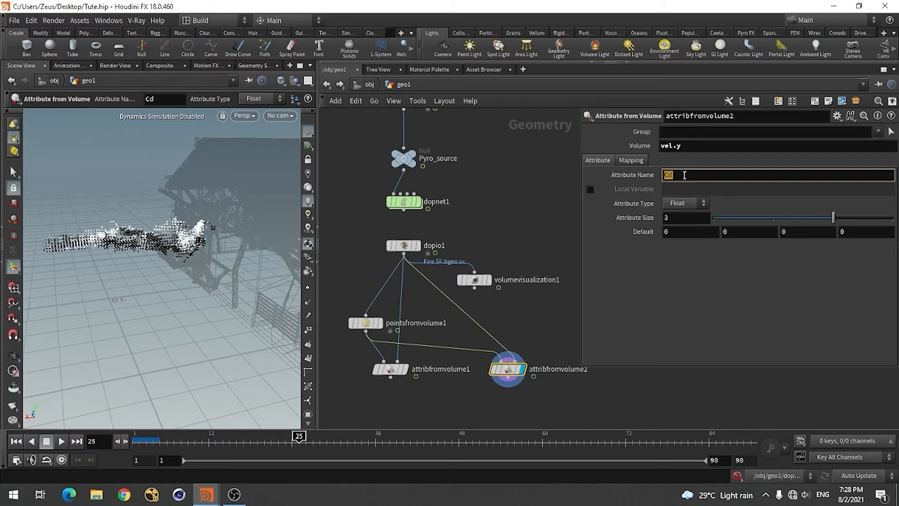
pyautogui.write('vely')
pyautogui.click(619, 399)
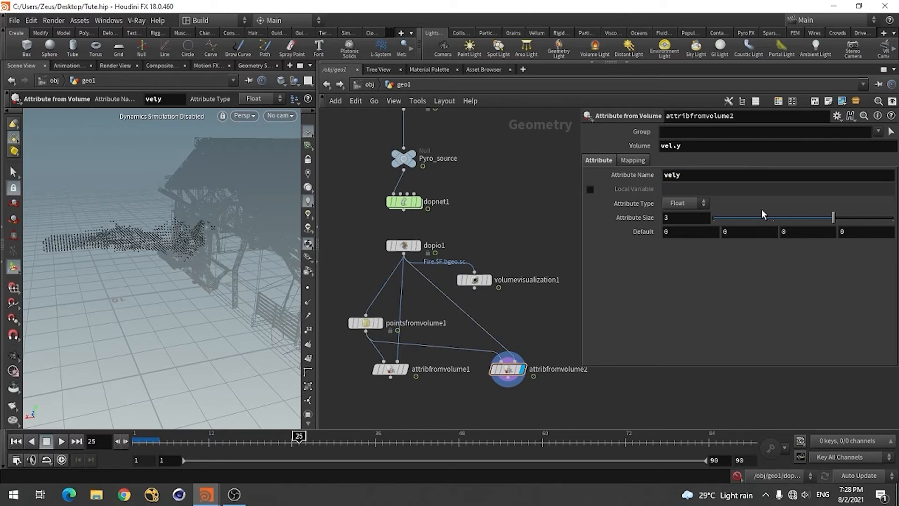
pyautogui.moveTo(763, 216); pyautogui.dragTo(706, 216)
# Add a third Attribute from Volume node beside attribfromvolume2
pyautogui.scroll(-3, 423, 357)
pyautogui.scroll(3, 545, 356)
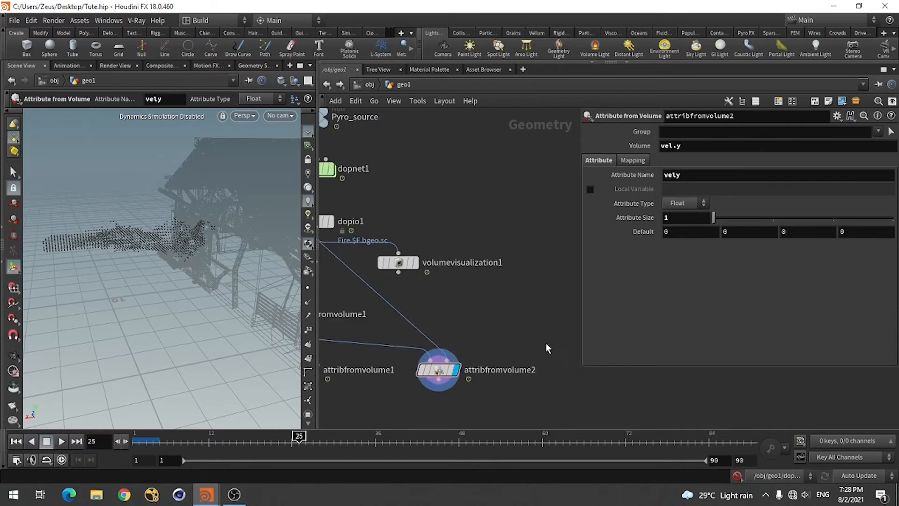
pyautogui.scroll(-3, 546, 339)
pyautogui.press('Tab')
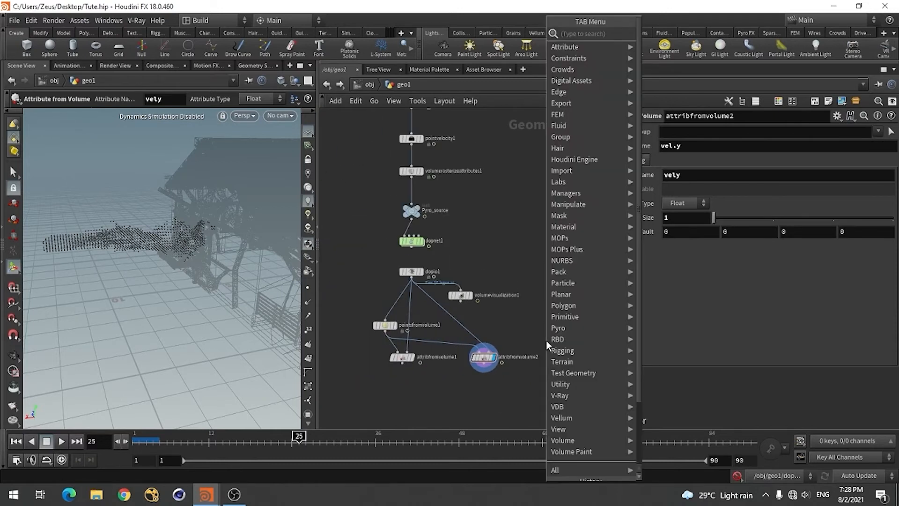
pyautogui.scroll(-3, 548, 345)
pyautogui.click(589, 419)
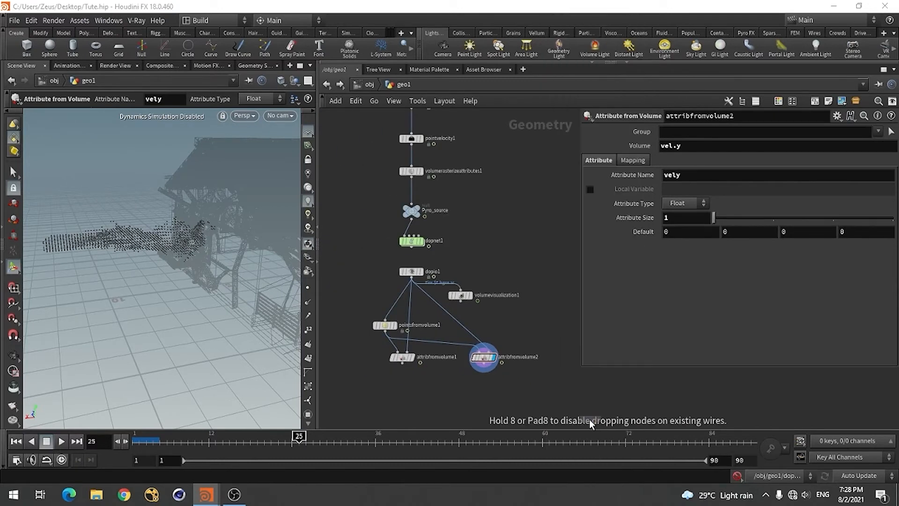
pyautogui.click(548, 360)
pyautogui.scroll(2, 513, 376)
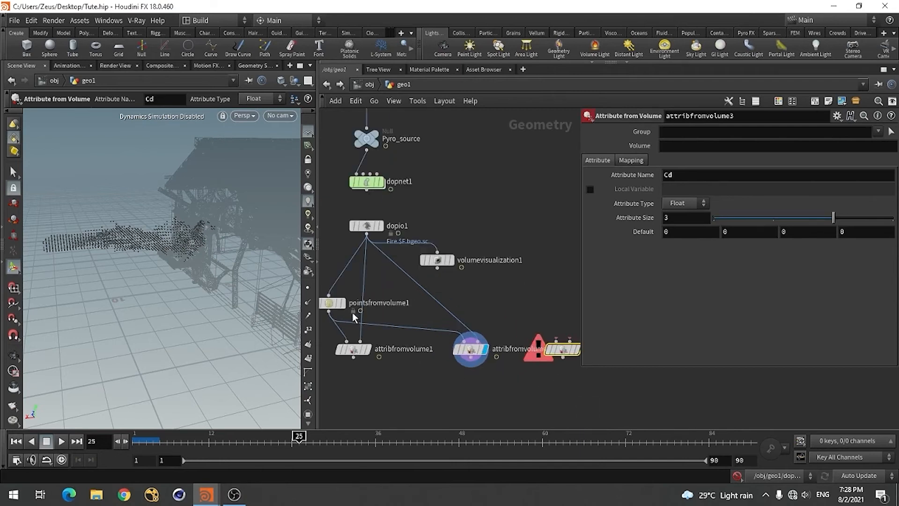
# Connect pointsfromvolume1 to attribfromvolume3's first input and dopio1 to its second, and display the node
pyautogui.click(330, 311)
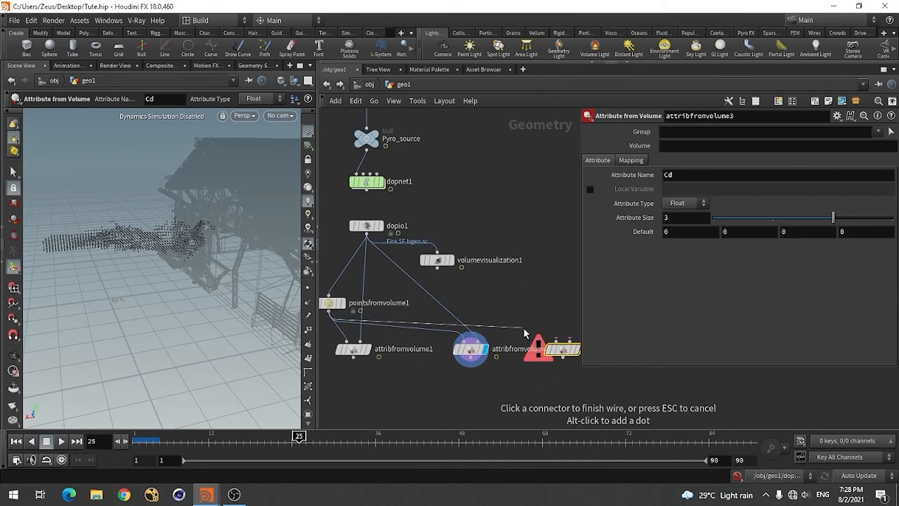
pyautogui.click(555, 339)
pyautogui.click(367, 234)
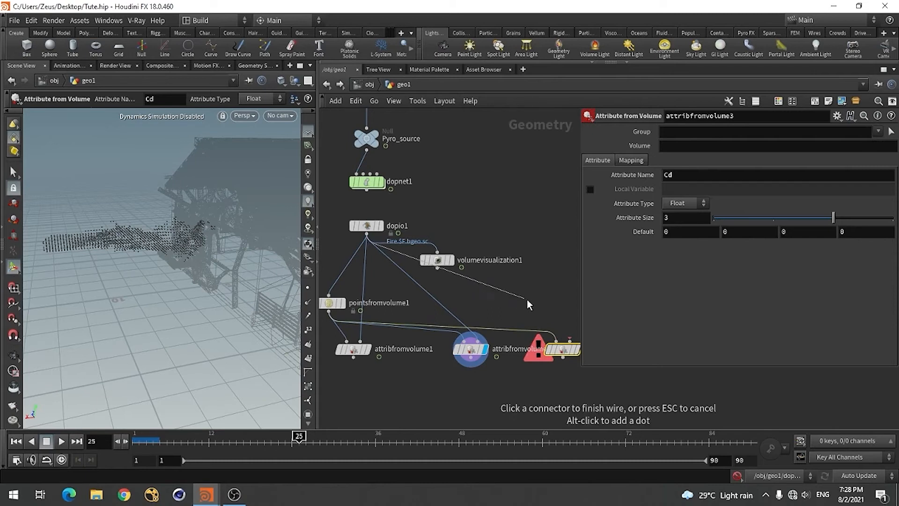
pyautogui.click(569, 339)
pyautogui.scroll(2, 498, 370)
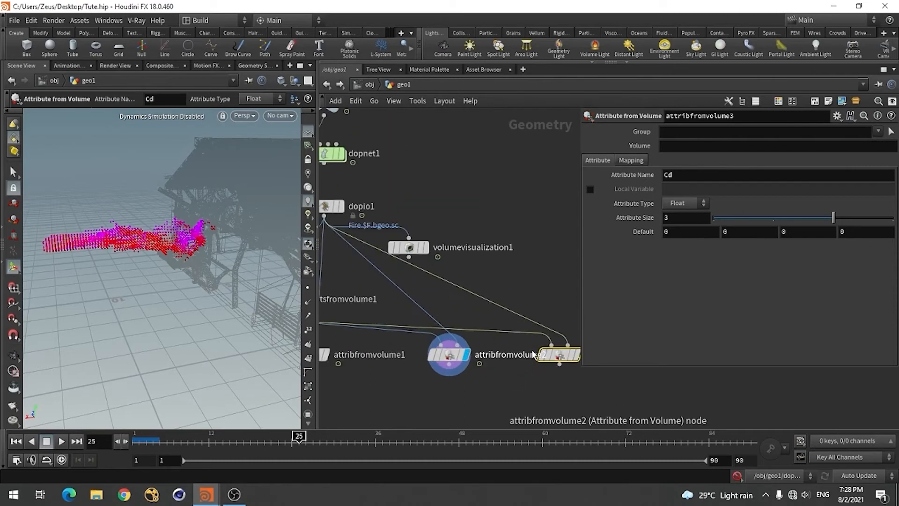
pyautogui.scroll(3, 581, 354)
pyautogui.click(573, 354)
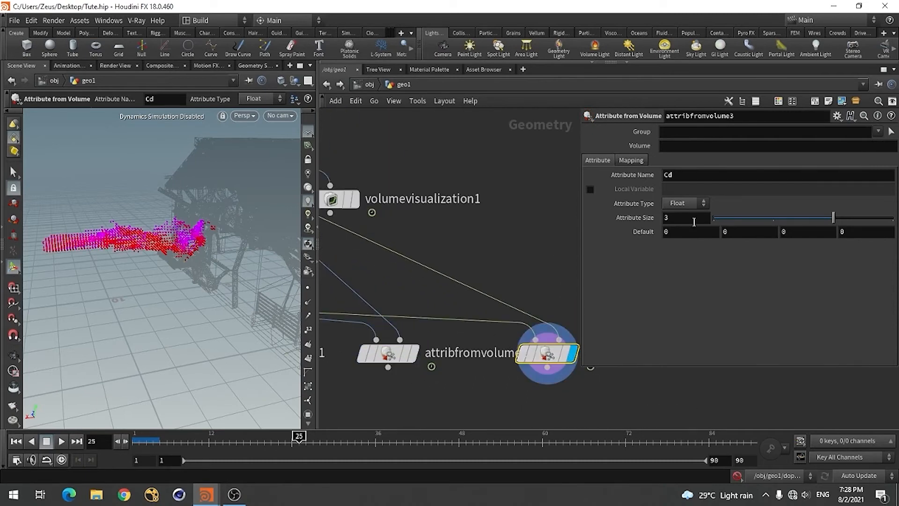
# Set attribfromvolume3's volume to vel.z, attribute name to velz and attribute size to 1
pyautogui.click(755, 147)
pyautogui.write('v')
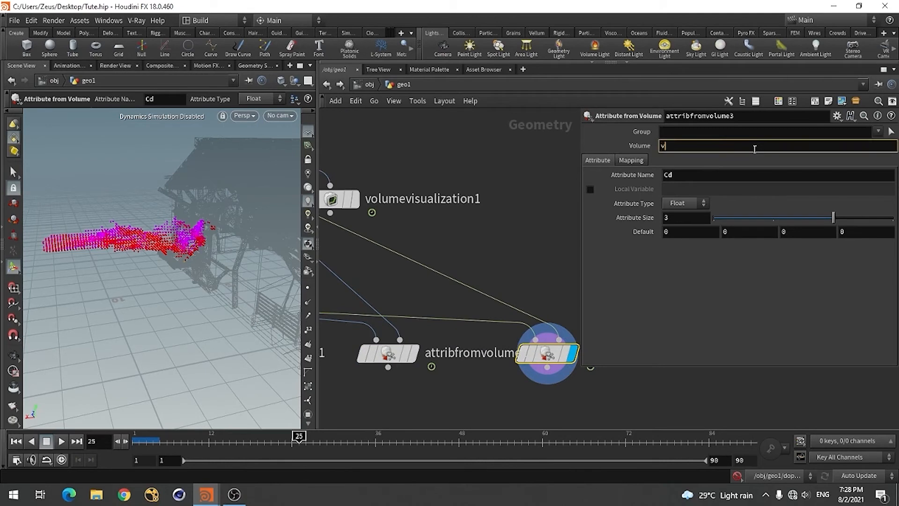
pyautogui.write('el.z')
pyautogui.press('Return')
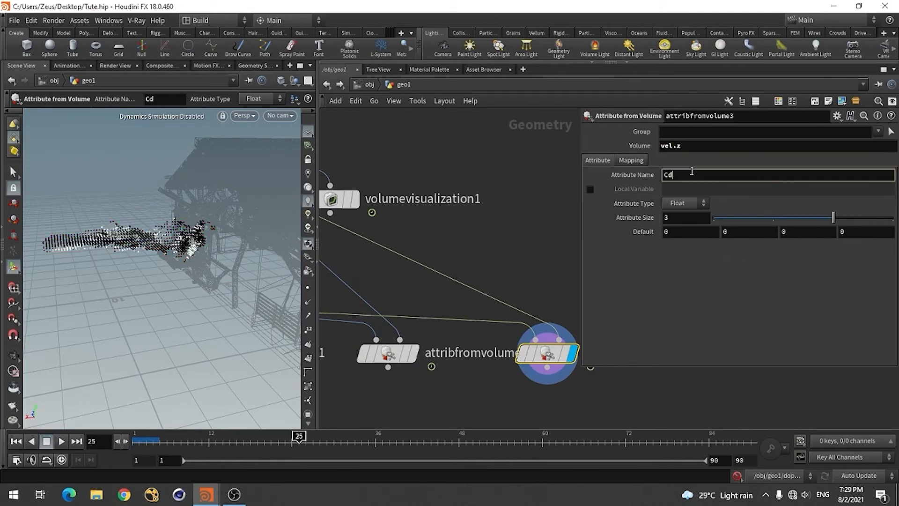
pyautogui.click(692, 172)
pyautogui.write('velz')
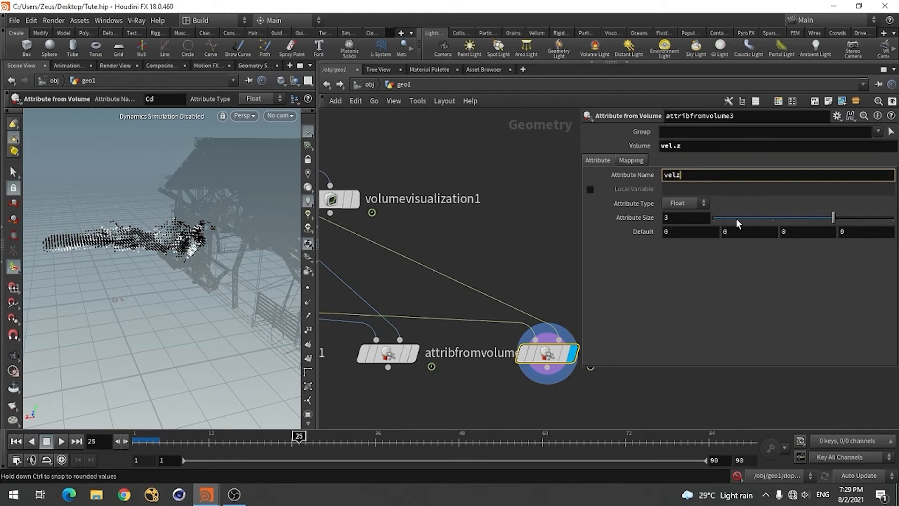
pyautogui.click(736, 218)
# Switch to the reference scene House_Deesturct.hip and examine the attribcopy1 settings and wiring below the Attribute from Volume nodes
pyautogui.scroll(-1, 505, 280)
pyautogui.scroll(-2, 505, 279)
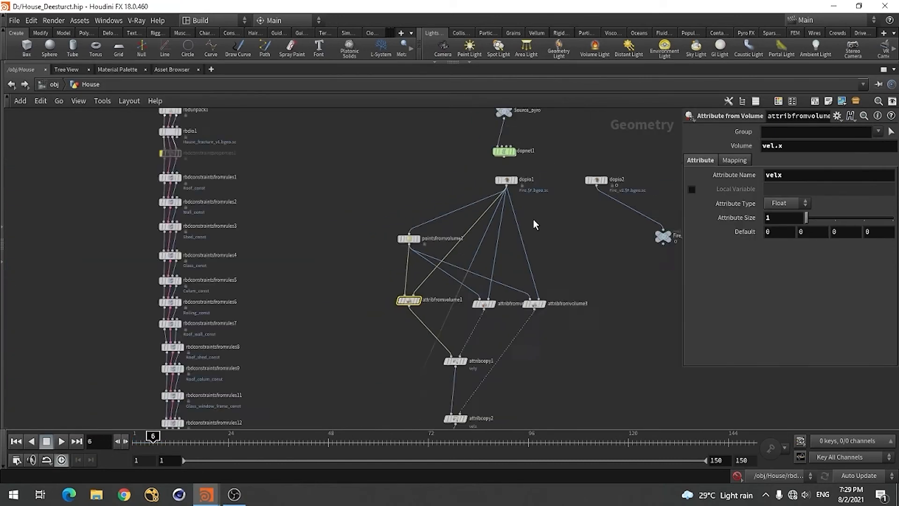
pyautogui.scroll(3, 515, 323)
pyautogui.scroll(-3, 524, 304)
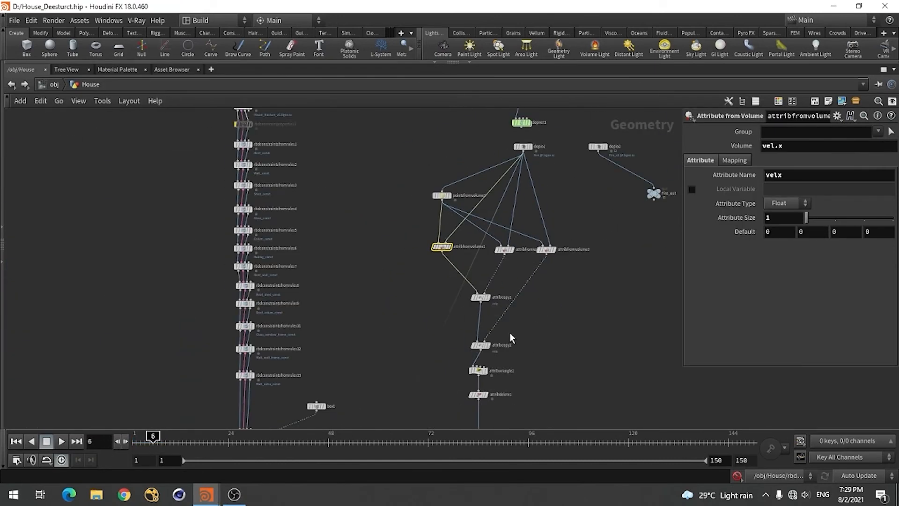
pyautogui.scroll(4, 487, 337)
pyautogui.click(454, 263)
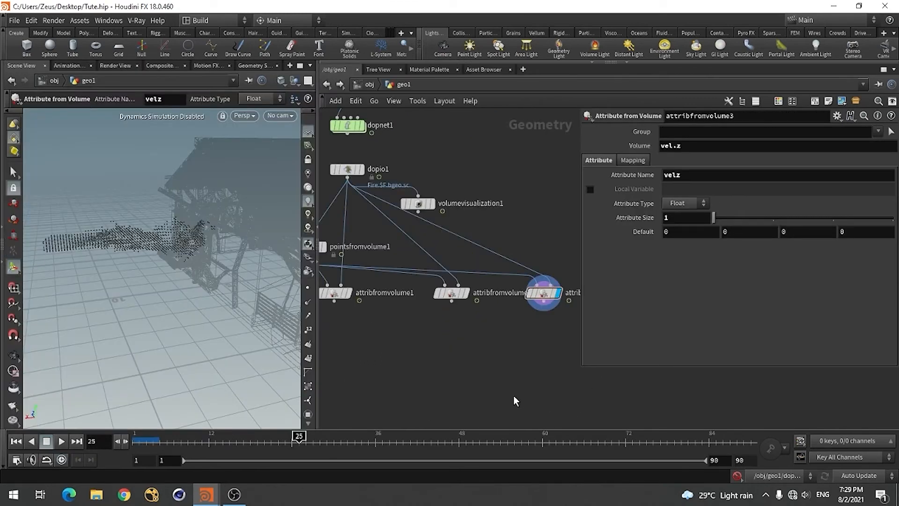
# Back in Tute.hip, add an Attribute Copy node, connect attribfromvolume1 to its first input and attribfromvolume2 to its second, and display it
pyautogui.scroll(-2, 513, 395)
pyautogui.scroll(3, 457, 332)
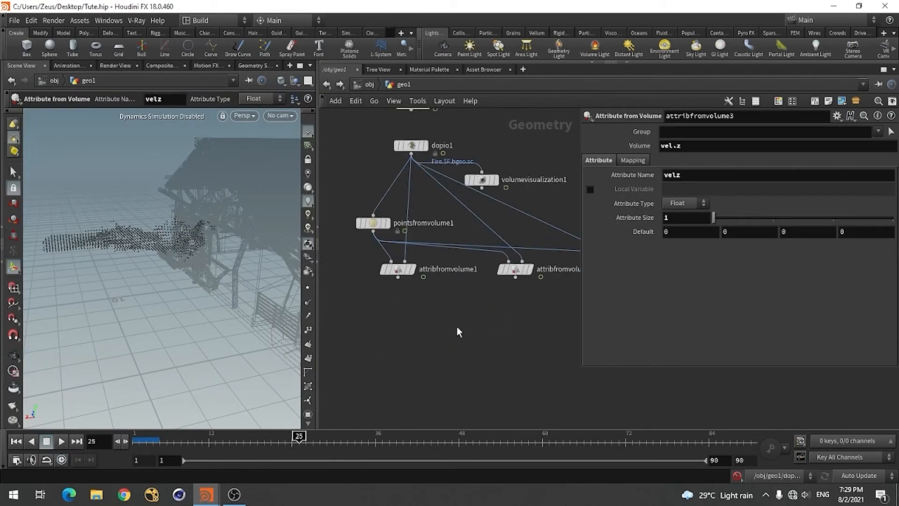
pyautogui.press('Tab')
pyautogui.write('attr')
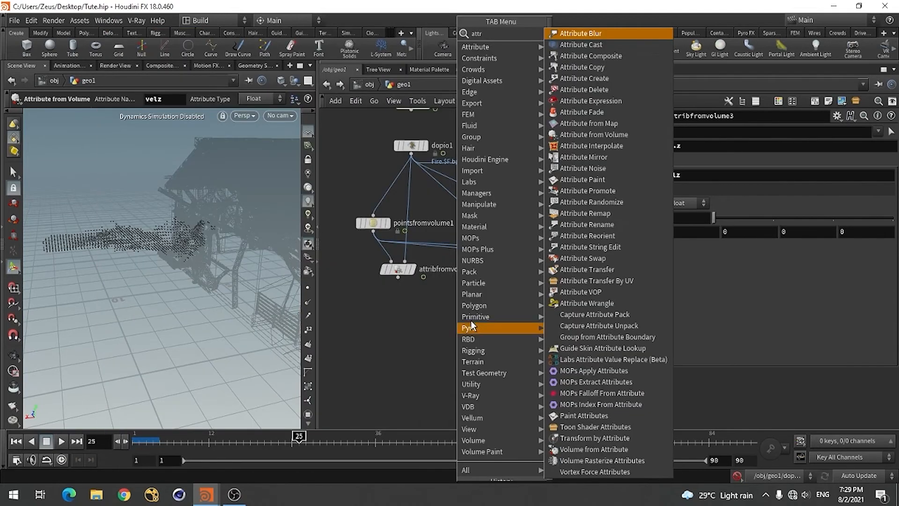
pyautogui.click(586, 69)
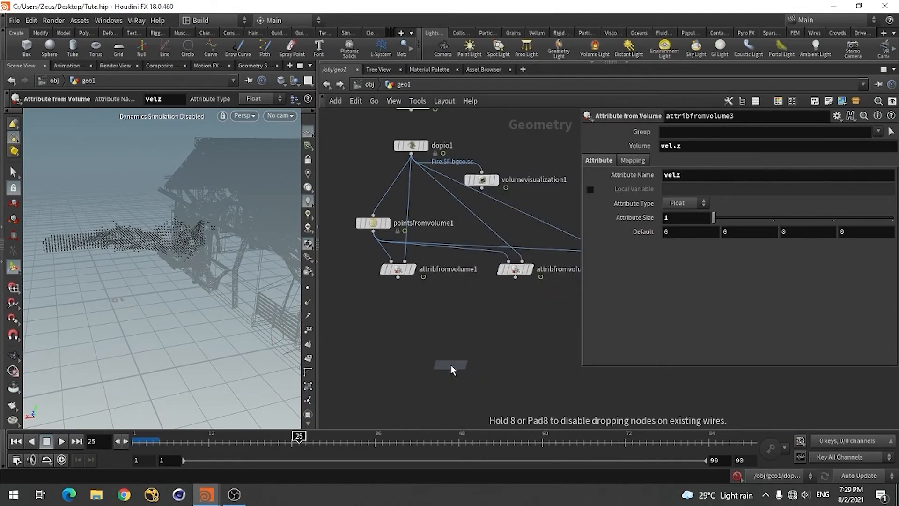
pyautogui.click(450, 364)
pyautogui.scroll(-3, 407, 316)
pyautogui.click(398, 277)
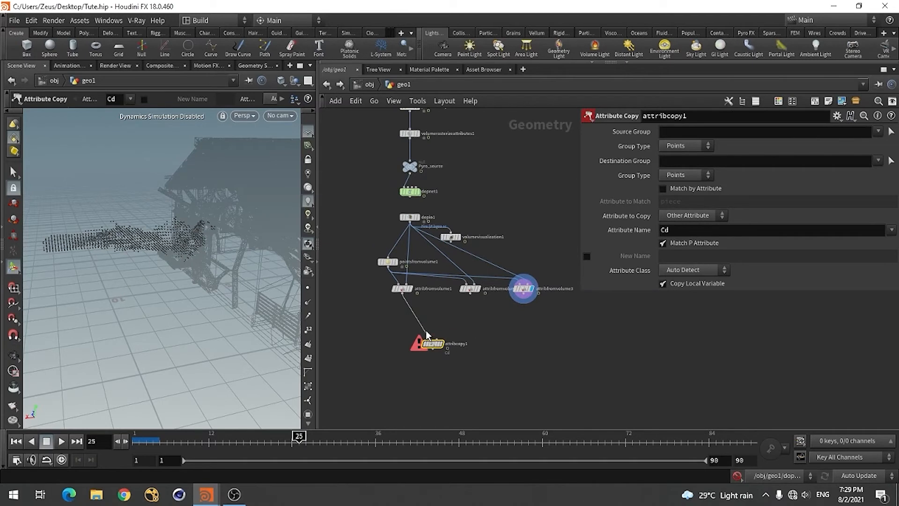
pyautogui.moveTo(469, 299); pyautogui.dragTo(443, 337)
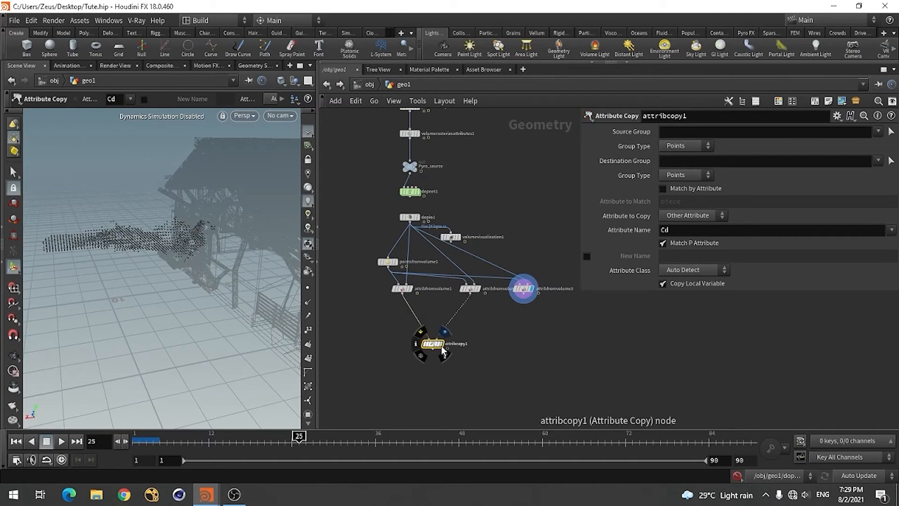
pyautogui.click(441, 345)
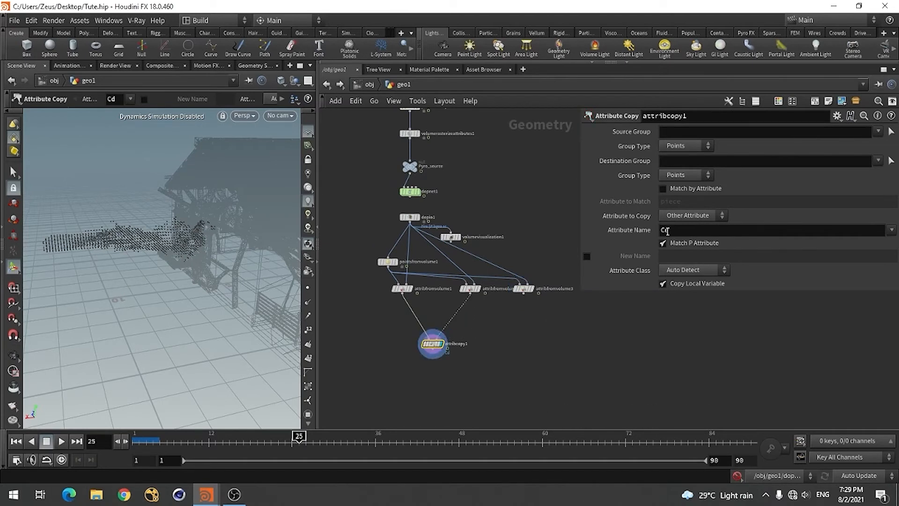
# Set attribcopy1's attribute name to vely only, removing the default Cd entry
pyautogui.click(891, 230)
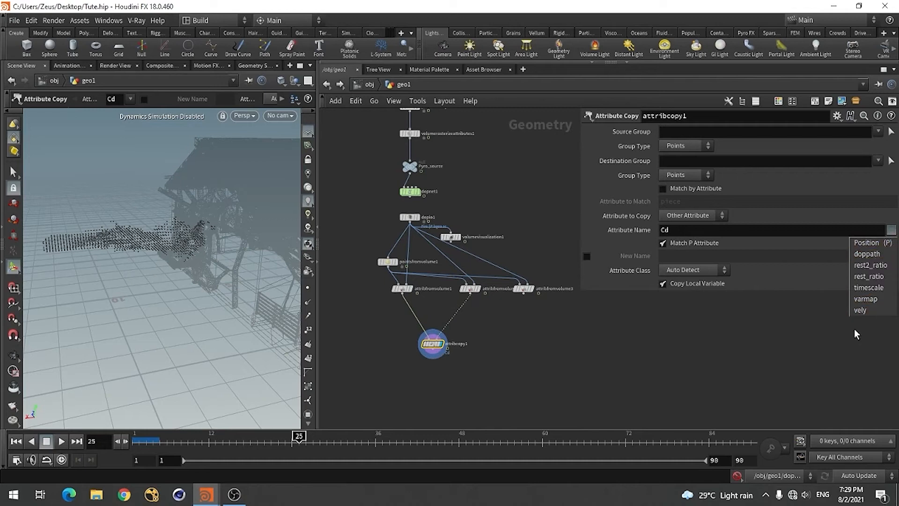
pyautogui.click(865, 310)
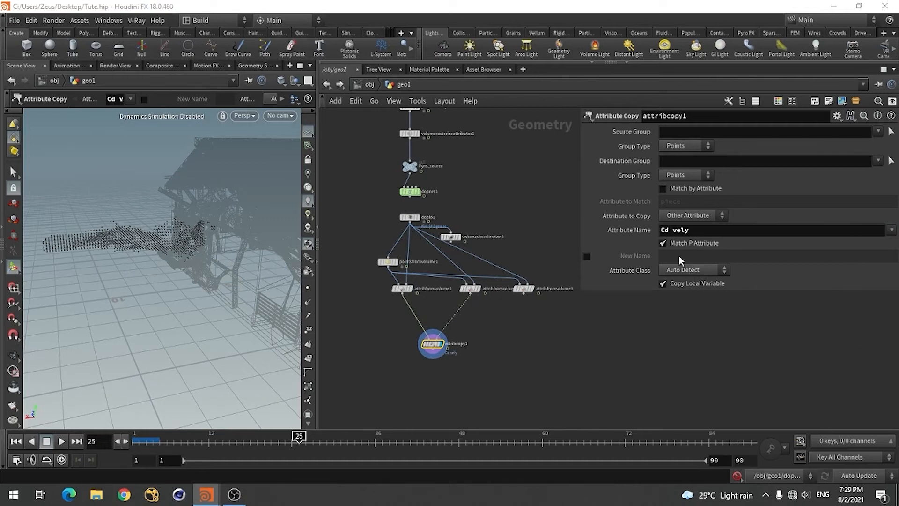
pyautogui.click(673, 232)
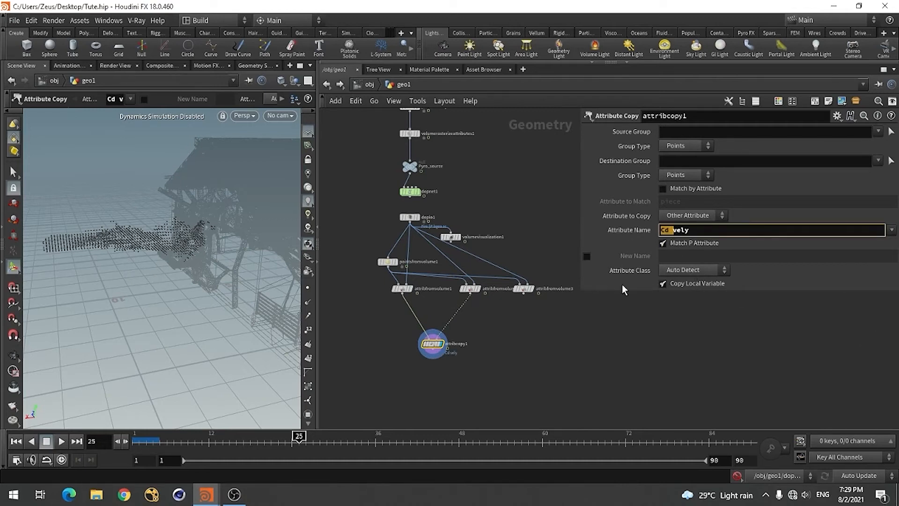
pyautogui.press('BackSpace')
pyautogui.press('BackSpace')
pyautogui.press('BackSpace')
pyautogui.press('Return')
# Add a second Attribute Copy node below attribcopy1
pyautogui.scroll(2, 476, 351)
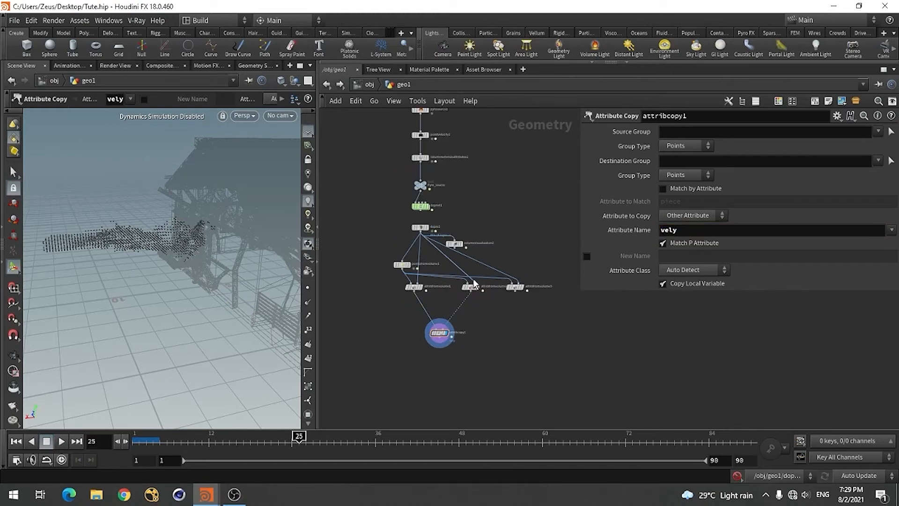
pyautogui.press('Tab')
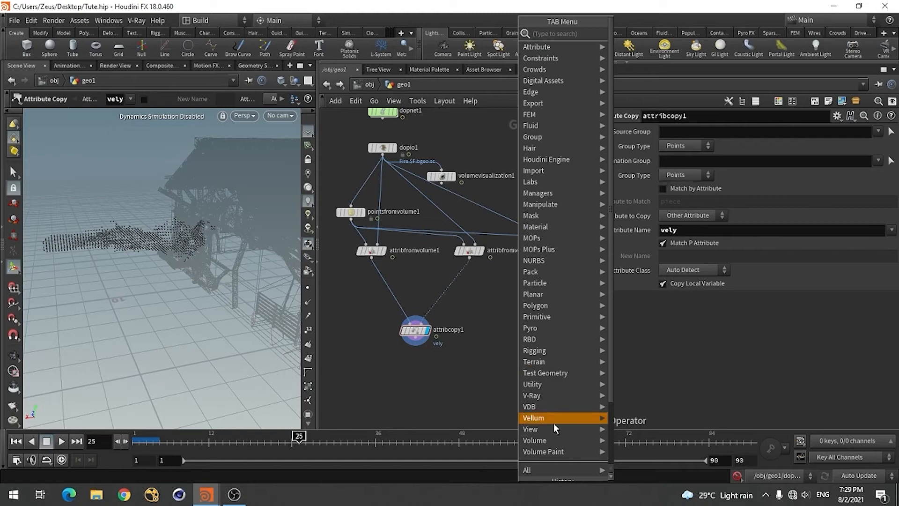
pyautogui.scroll(-3, 554, 422)
pyautogui.click(571, 421)
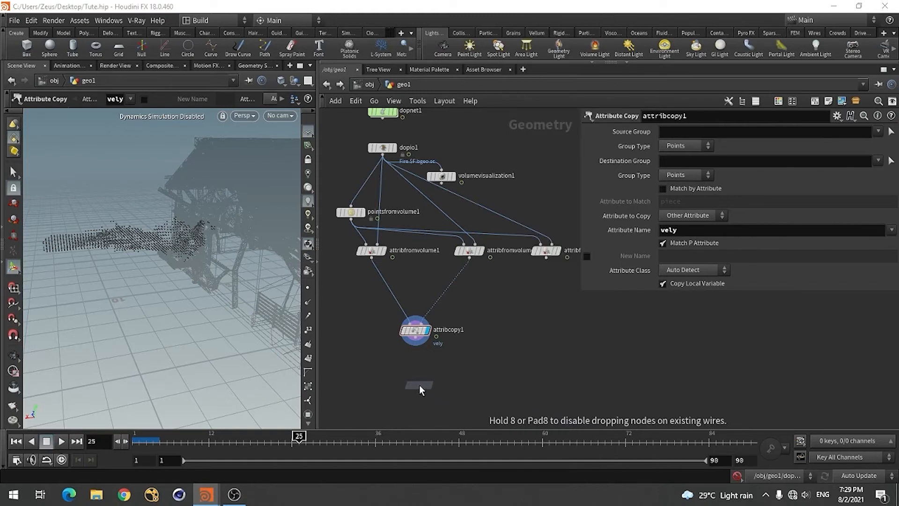
pyautogui.click(411, 375)
# Connect attribcopy1 to attribcopy2's first input and attribfromvolume3 to its second input
pyautogui.scroll(2, 434, 386)
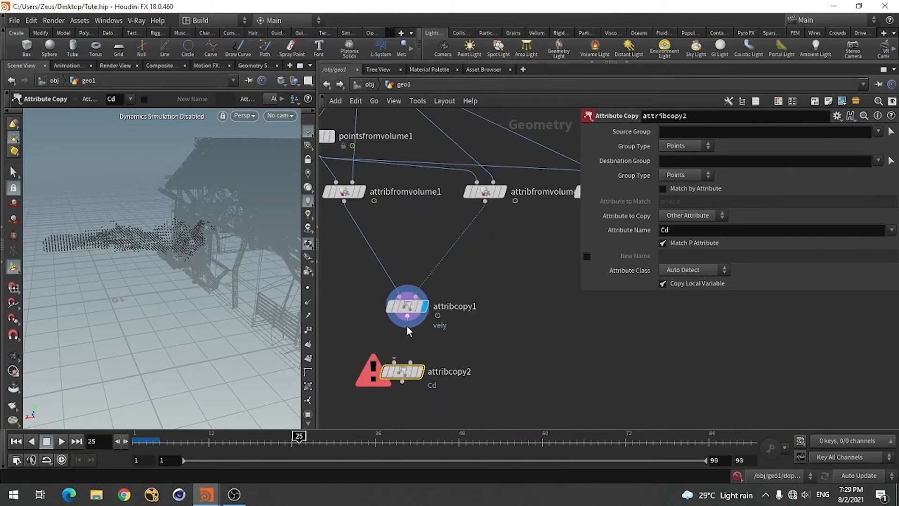
pyautogui.moveTo(407, 316); pyautogui.dragTo(430, 378)
pyautogui.scroll(-3, 473, 325)
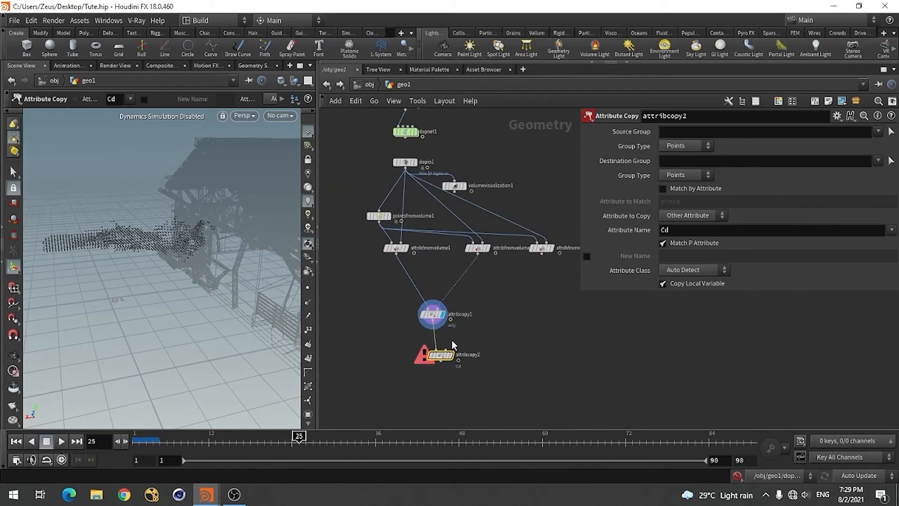
pyautogui.click(445, 349)
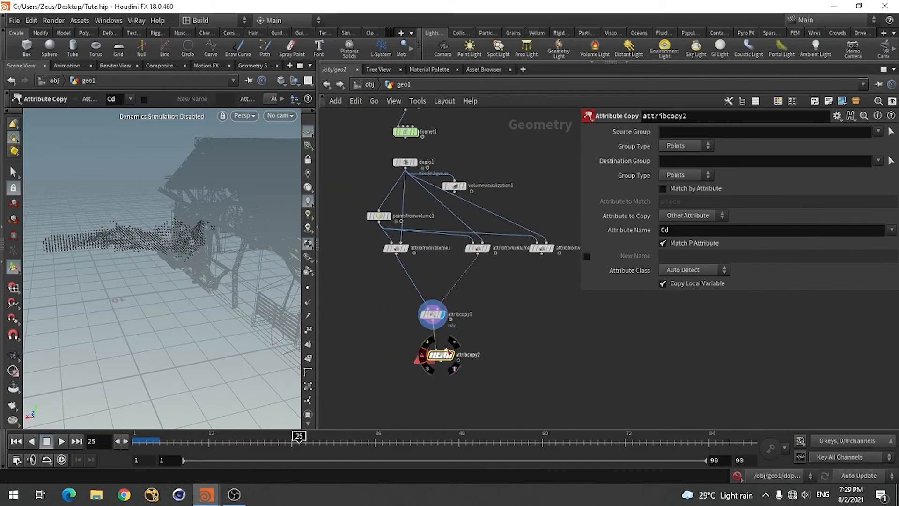
pyautogui.click(541, 253)
pyautogui.scroll(-1, 482, 330)
pyautogui.scroll(4, 483, 329)
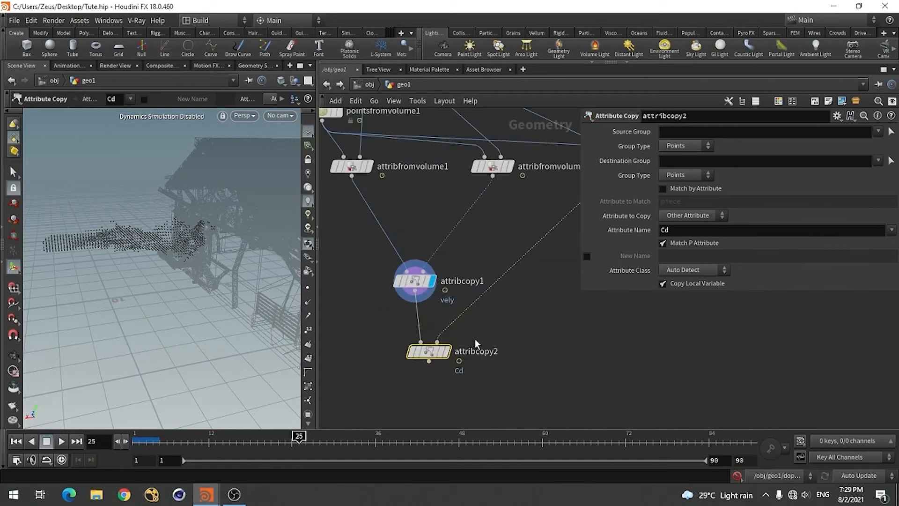
# Display attribcopy2 and replace its attribute name with velz
pyautogui.click(445, 350)
pyautogui.click(675, 230)
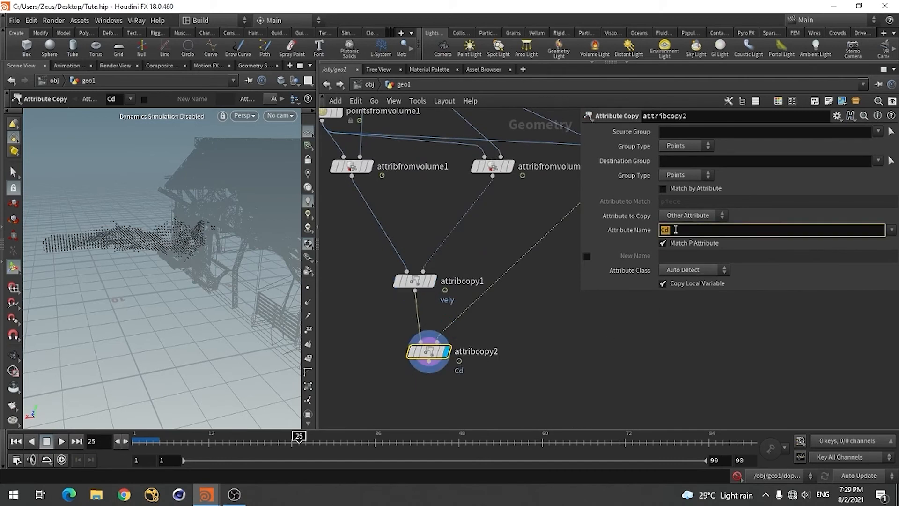
pyautogui.press('BackSpace')
pyautogui.click(892, 229)
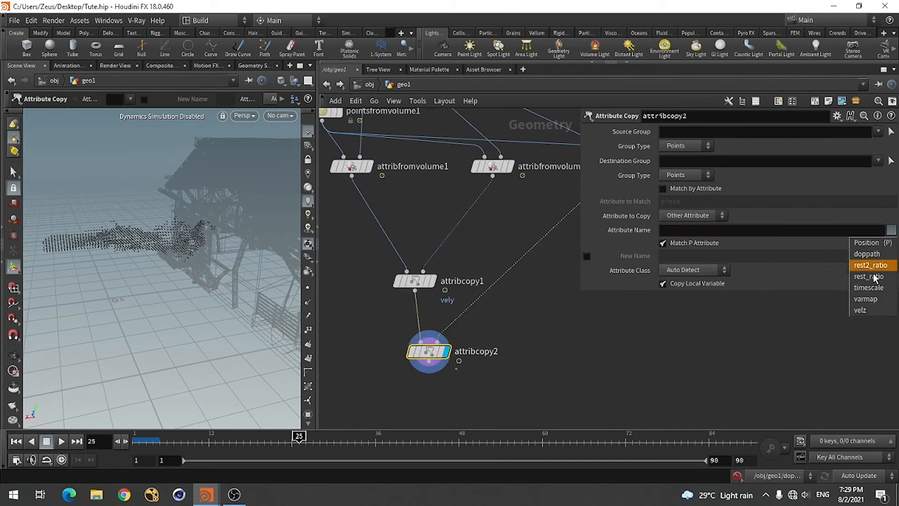
pyautogui.click(860, 310)
pyautogui.scroll(-3, 549, 311)
pyautogui.scroll(3, 482, 359)
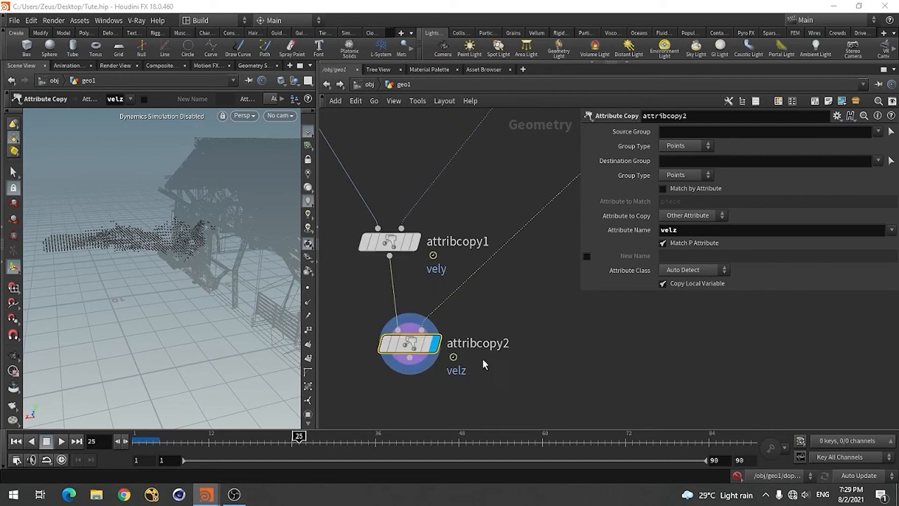
# Check the point attributes listed in attribcopy2's node info
pyautogui.moveTo(400, 354)
pyautogui.click(363, 346)
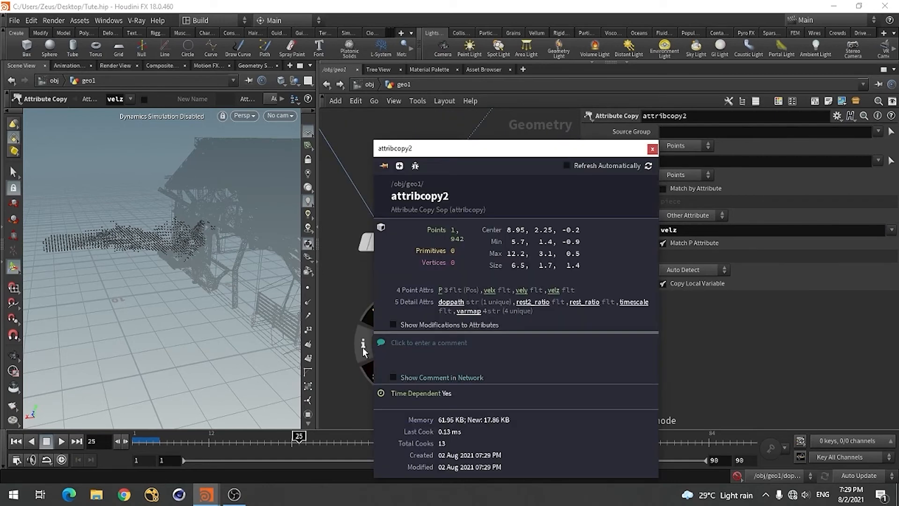
pyautogui.moveTo(364, 349); pyautogui.dragTo(492, 294)
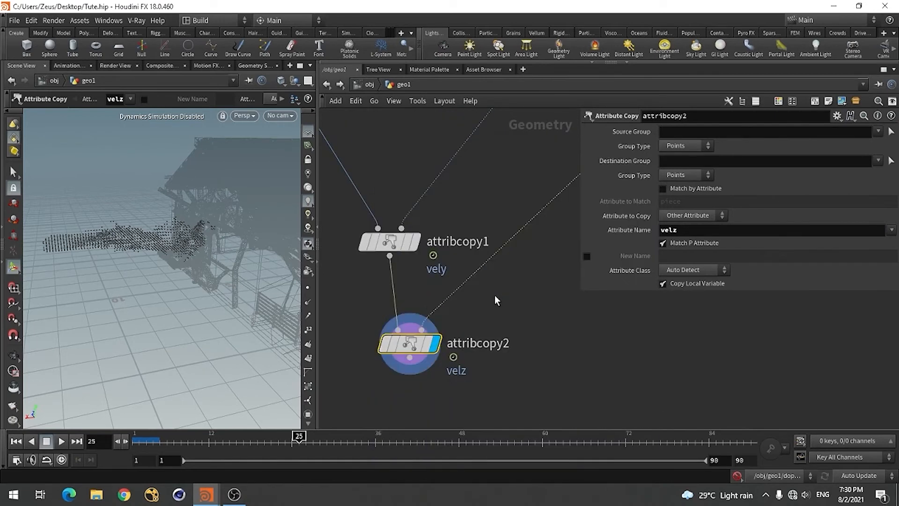
pyautogui.click(370, 343)
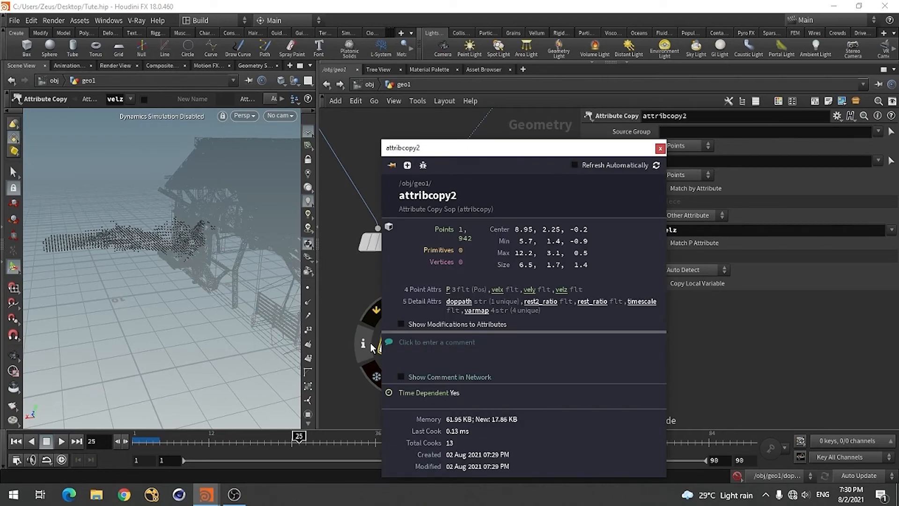
# Switch to the reference scene House_Deesturct.hip and review the node chain following its two Attribute Copy nodes
pyautogui.scroll(-3, 609, 333)
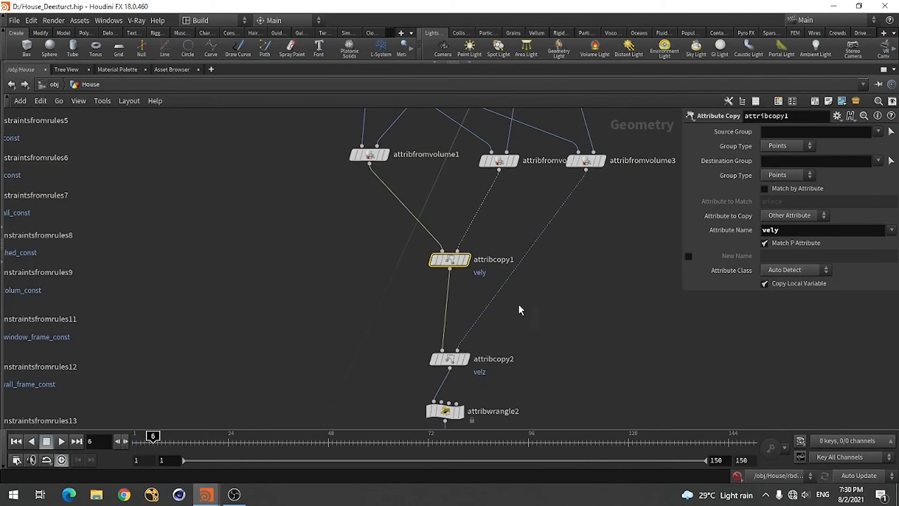
pyautogui.scroll(-5, 518, 304)
pyautogui.scroll(8, 487, 339)
pyautogui.click(435, 266)
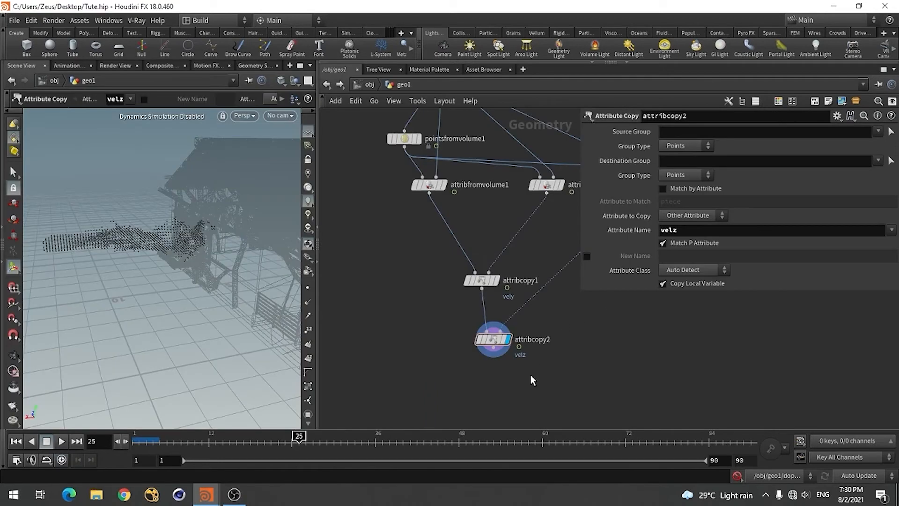
# Back in Tute.hip, add an Attribute Wrangle below attribcopy2, connect attribcopy2 to its first input, and display it
pyautogui.press('Tab')
pyautogui.write('attr')
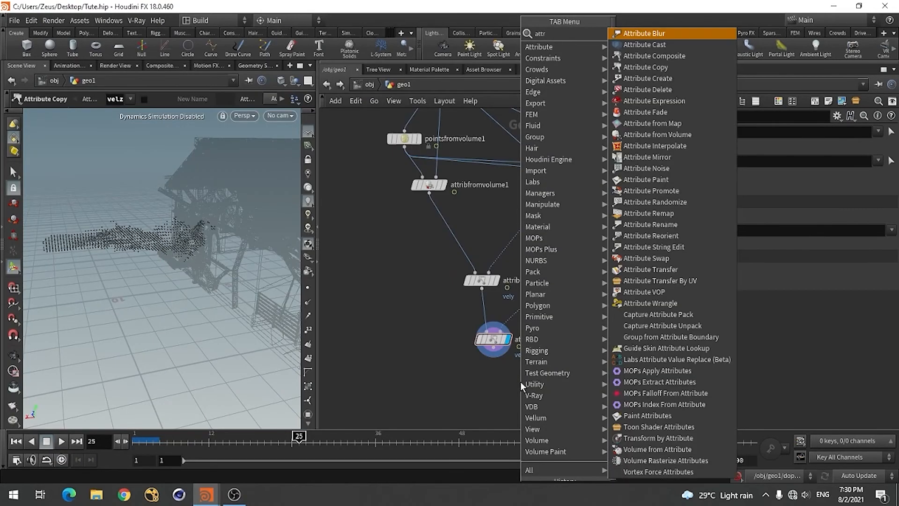
pyautogui.click(653, 303)
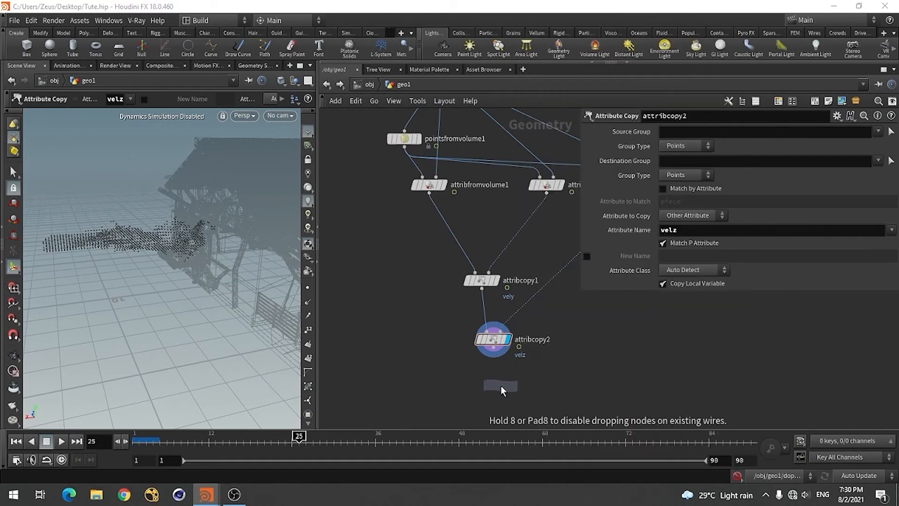
pyautogui.click(495, 383)
pyautogui.scroll(-3, 499, 282)
pyautogui.scroll(5, 505, 337)
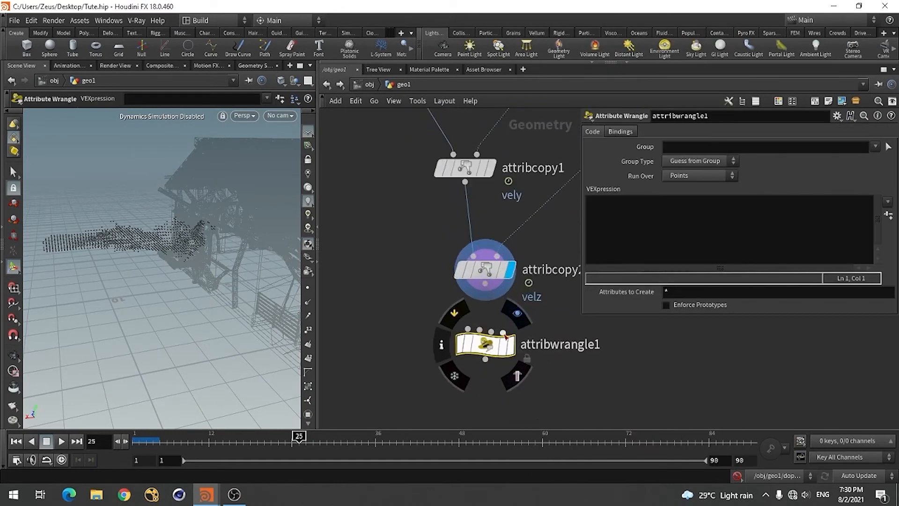
pyautogui.click(485, 284)
pyautogui.click(468, 328)
pyautogui.click(511, 345)
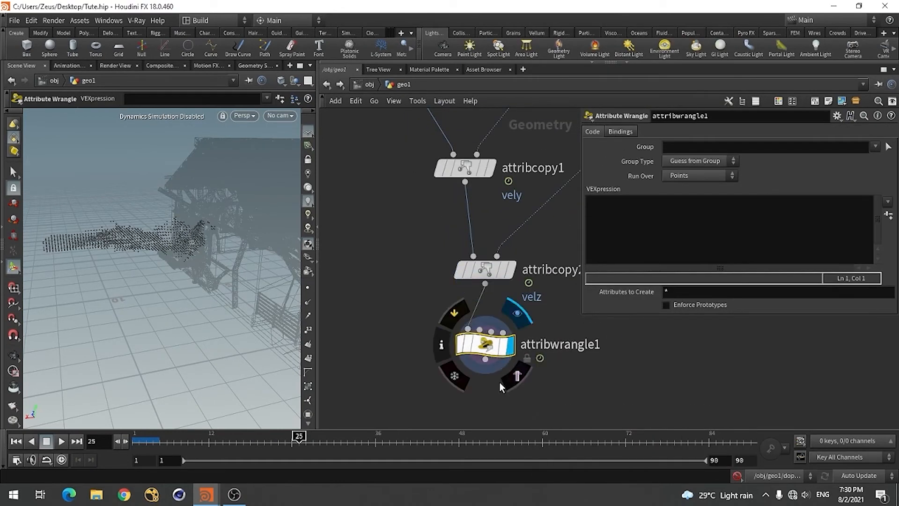
pyautogui.click(614, 223)
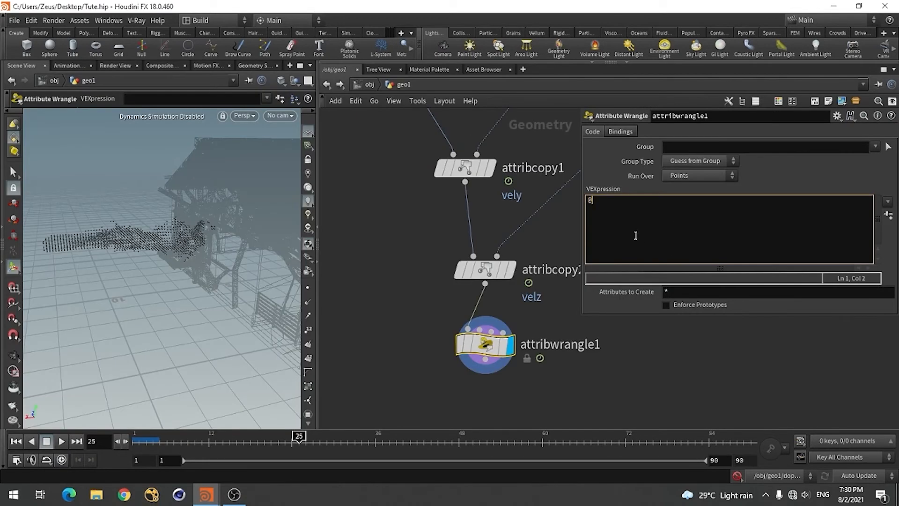
pyautogui.write('@v')
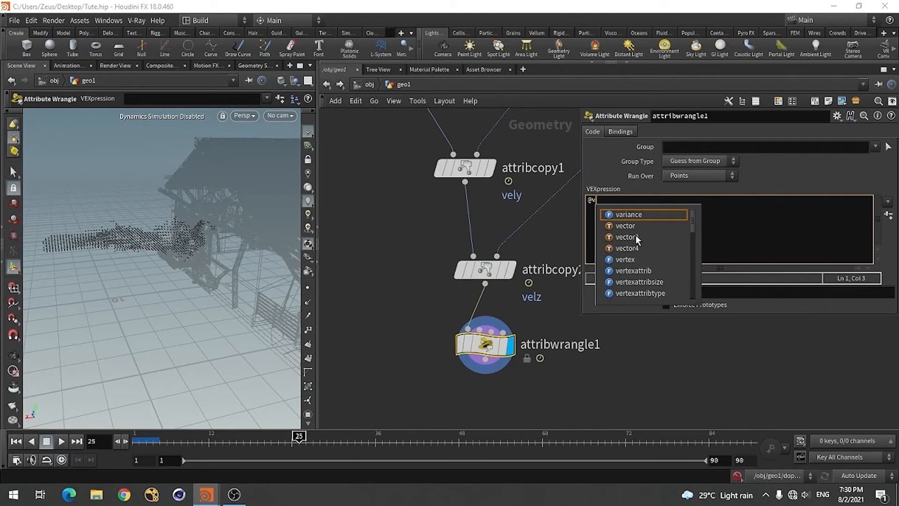
pyautogui.write('.x ')
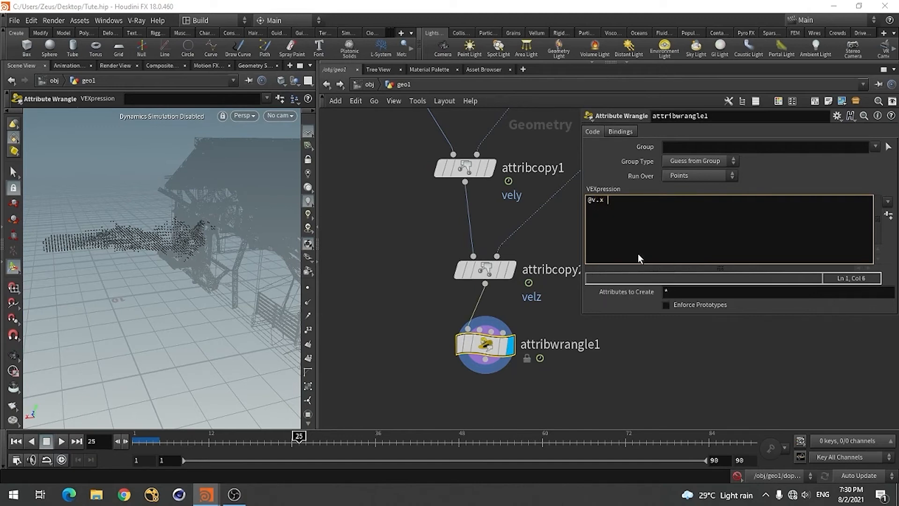
pyautogui.write('= @velx;')
pyautogui.hotkey('alt', 'Tab')
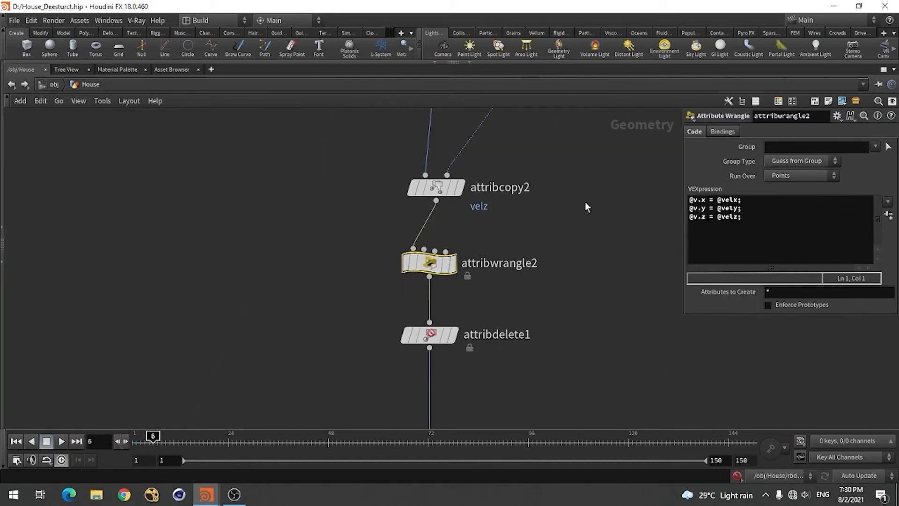
pyautogui.hotkey('alt', 'Tab')
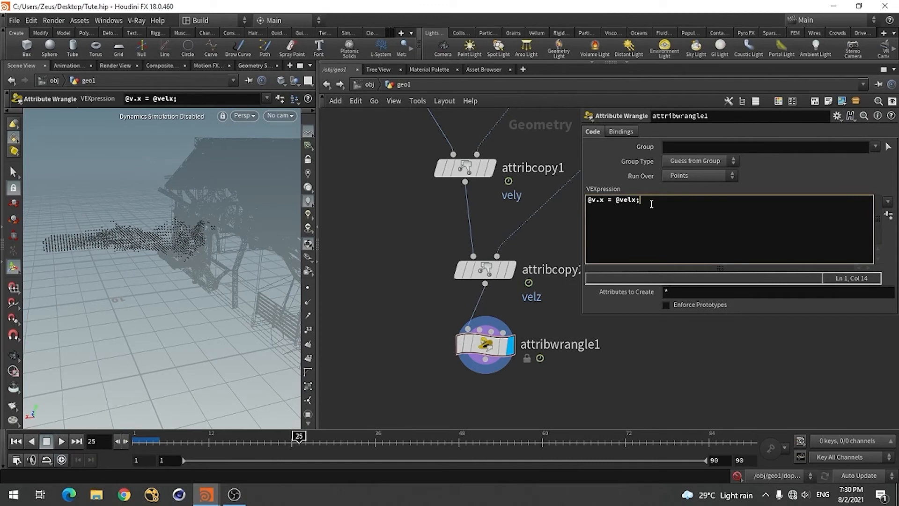
pyautogui.press('Return')
pyautogui.write('@v')
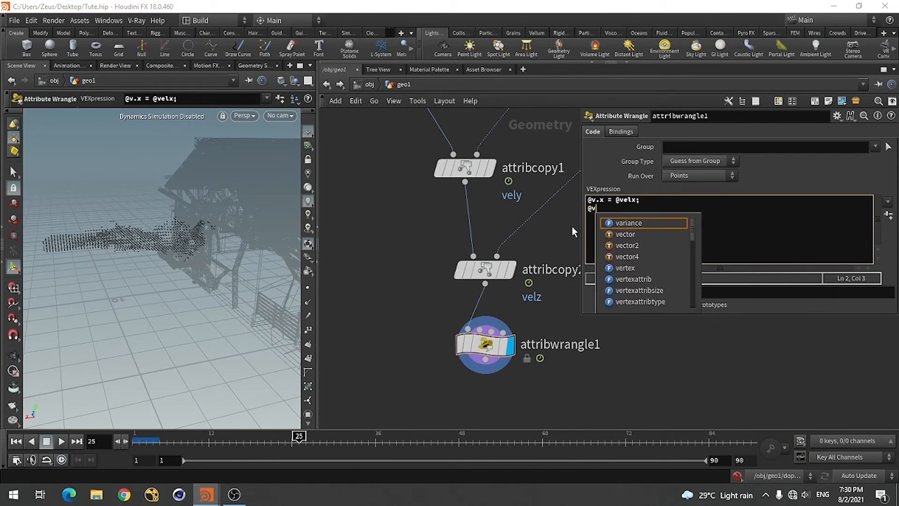
pyautogui.write('.')
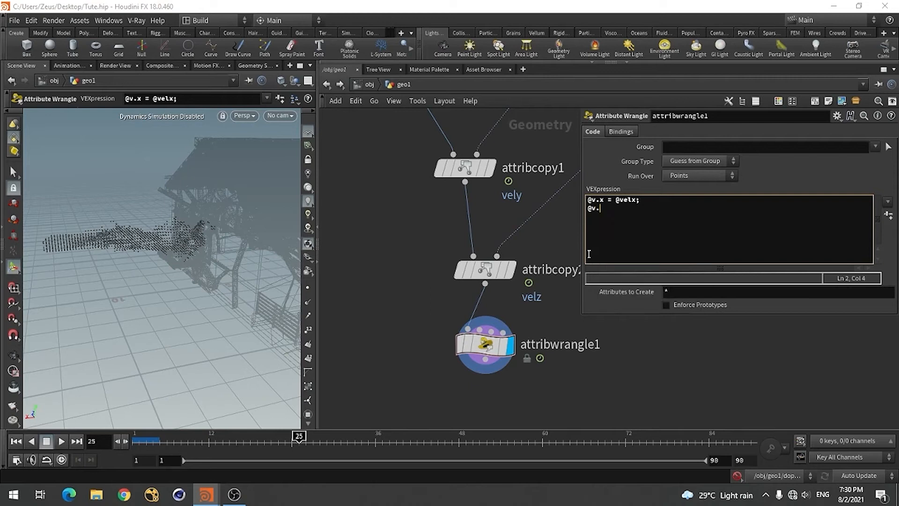
pyautogui.write('y = #')
pyautogui.press('BackSpace')
pyautogui.write('@ve')
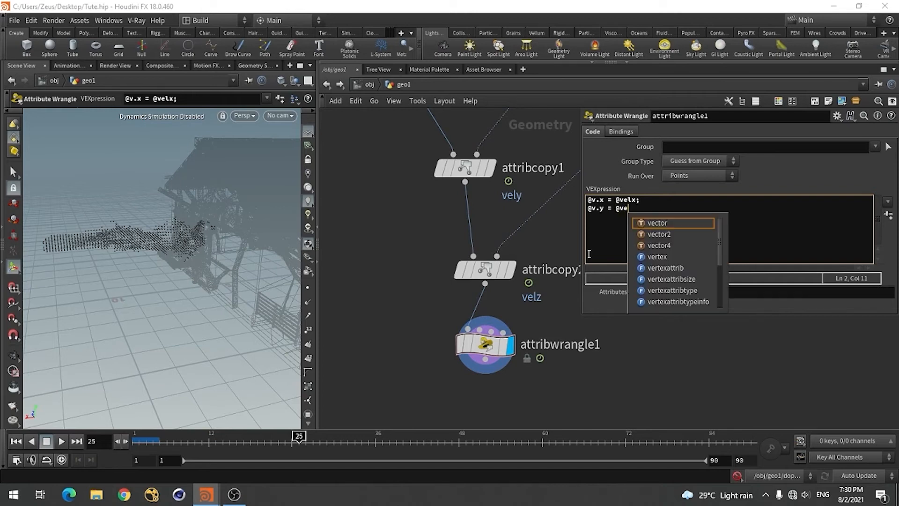
pyautogui.write('l')
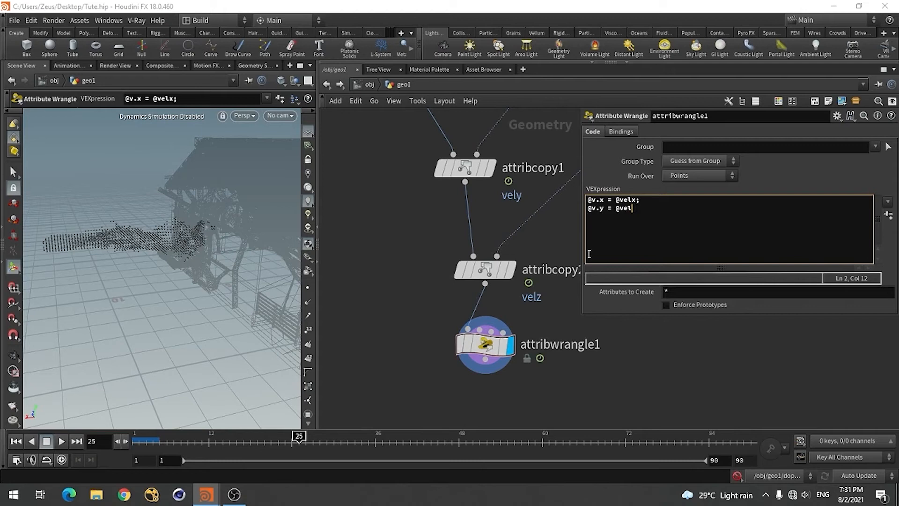
pyautogui.write('.')
pyautogui.press('BackSpace')
pyautogui.write('y;')
pyautogui.press('Return')
pyautogui.write('@v.z = @ve')
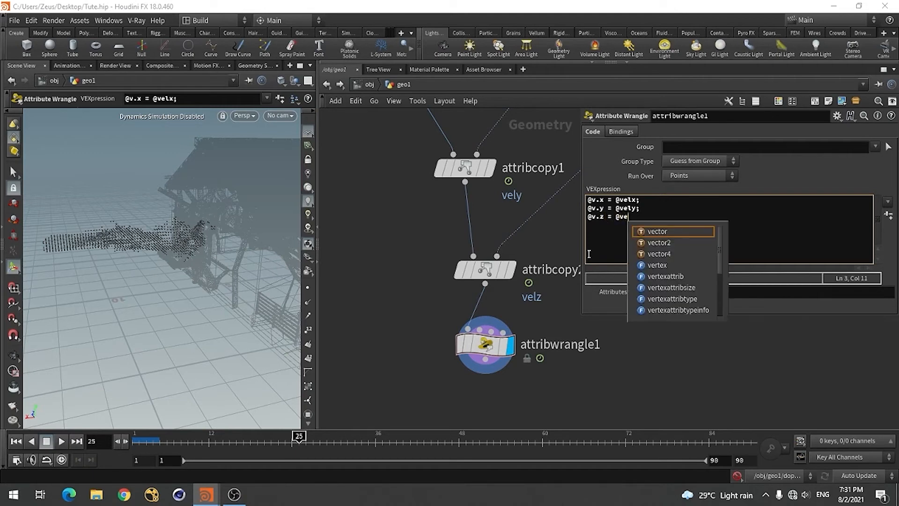
pyautogui.write('lz;')
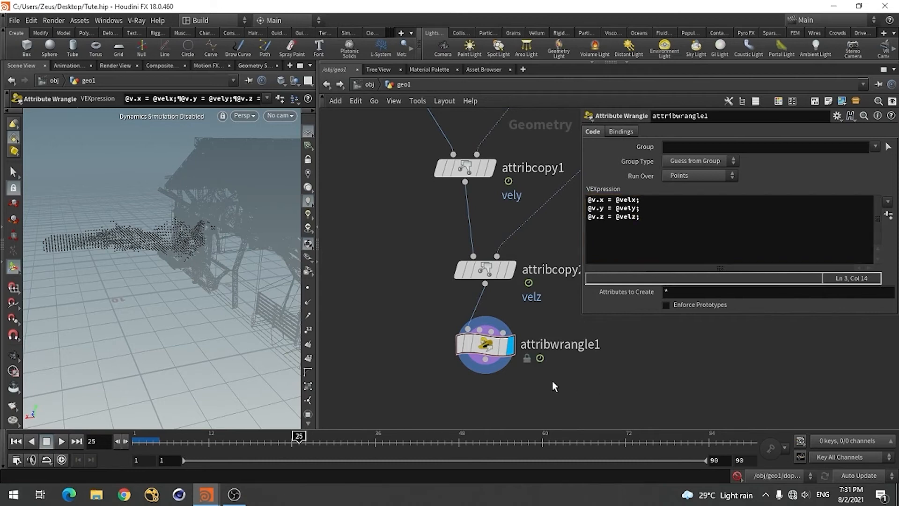
# Check attribwrangle1's node info and inspect the Attribute Delete settings in the House_Deesturct.hip reference scene
pyautogui.click(443, 348)
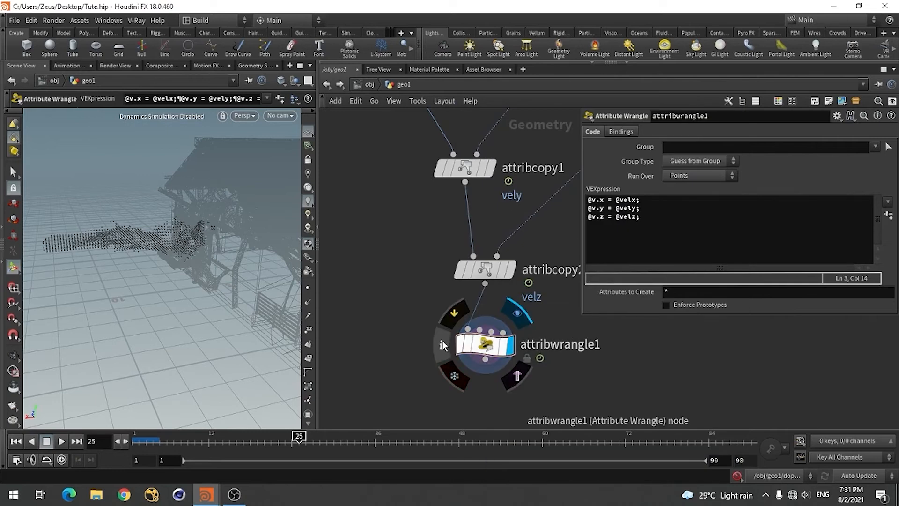
pyautogui.click(443, 346)
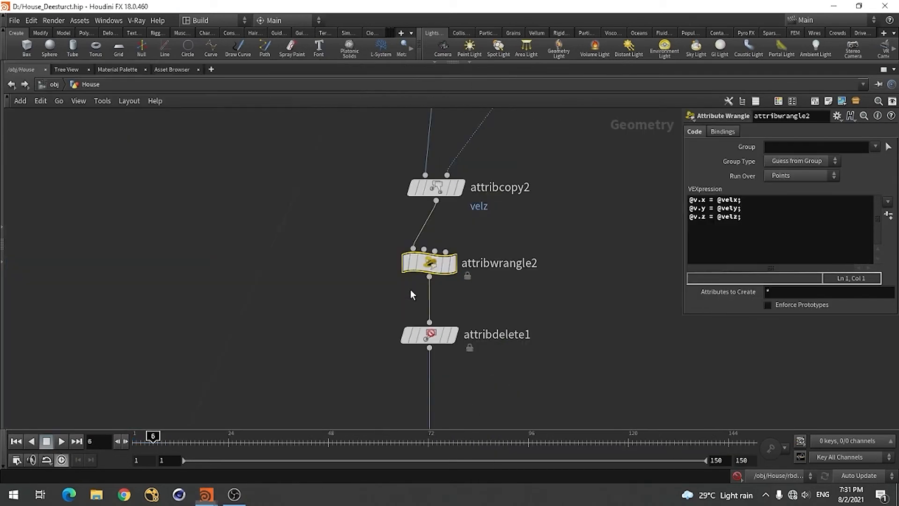
pyautogui.scroll(3, 439, 330)
pyautogui.click(450, 291)
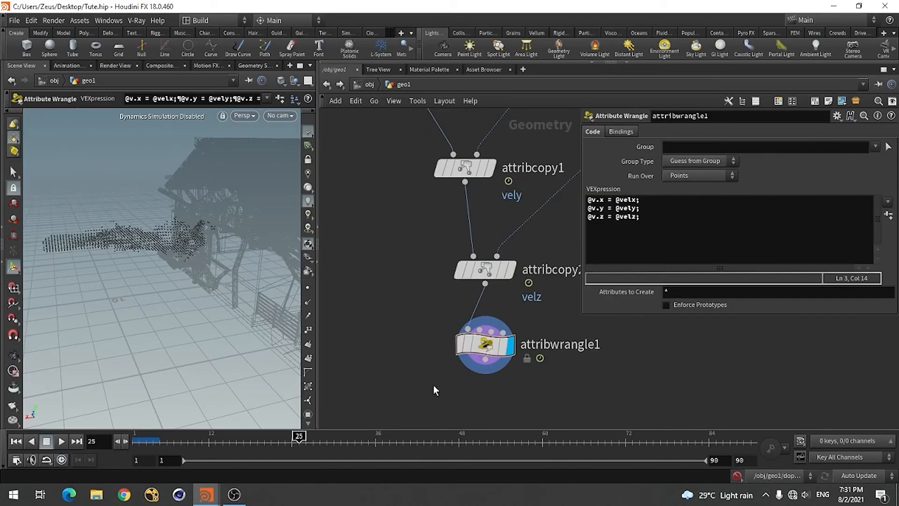
# In Tute.hip, add an Attribute Delete below attribwrangle1, connect it to the wrangle's output, and display it
pyautogui.scroll(-3, 414, 330)
pyautogui.scroll(3, 456, 369)
pyautogui.press('Tab')
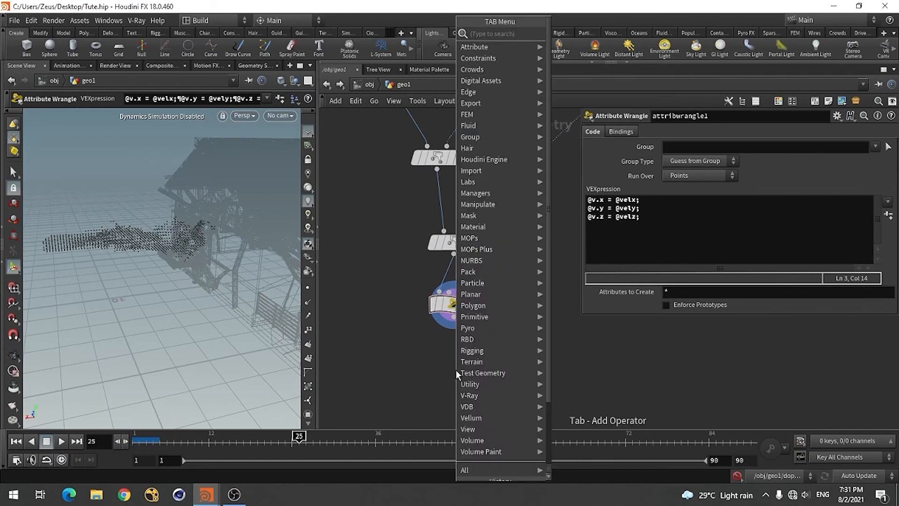
pyautogui.write('att')
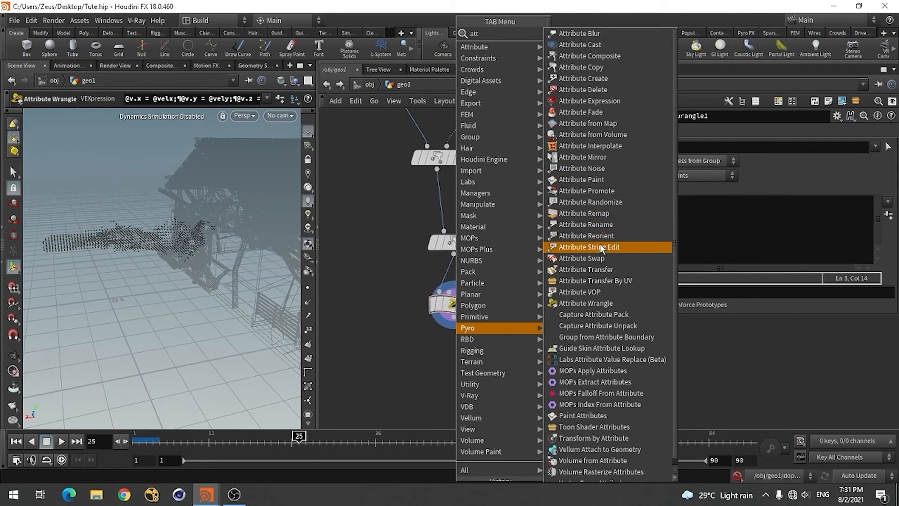
pyautogui.click(603, 91)
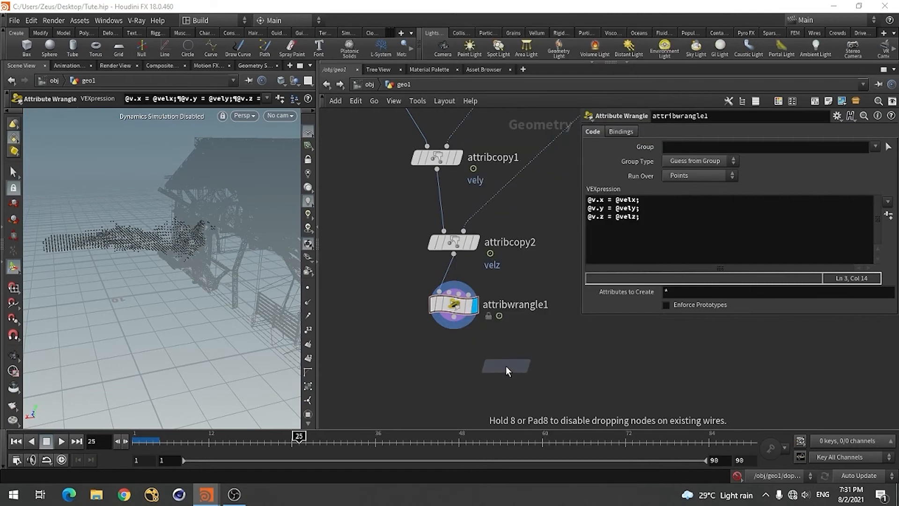
pyautogui.click(455, 366)
pyautogui.moveTo(454, 317); pyautogui.dragTo(453, 354)
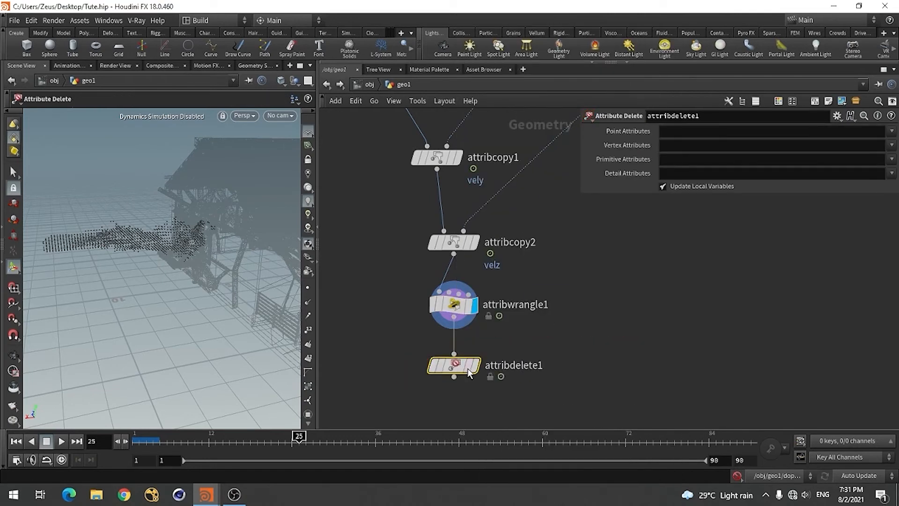
pyautogui.click(476, 365)
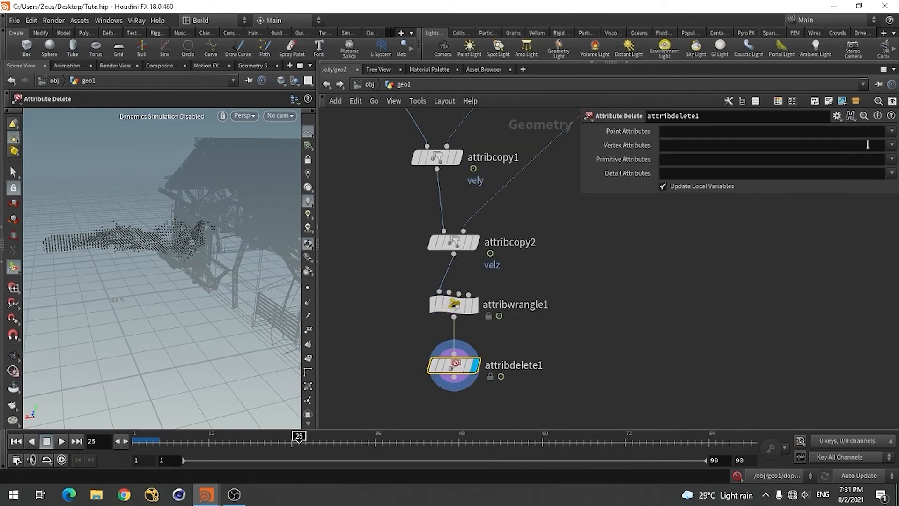
# Set attribdelete1 to remove the point attributes velx, vely and velz
pyautogui.click(892, 131)
pyautogui.click(869, 164)
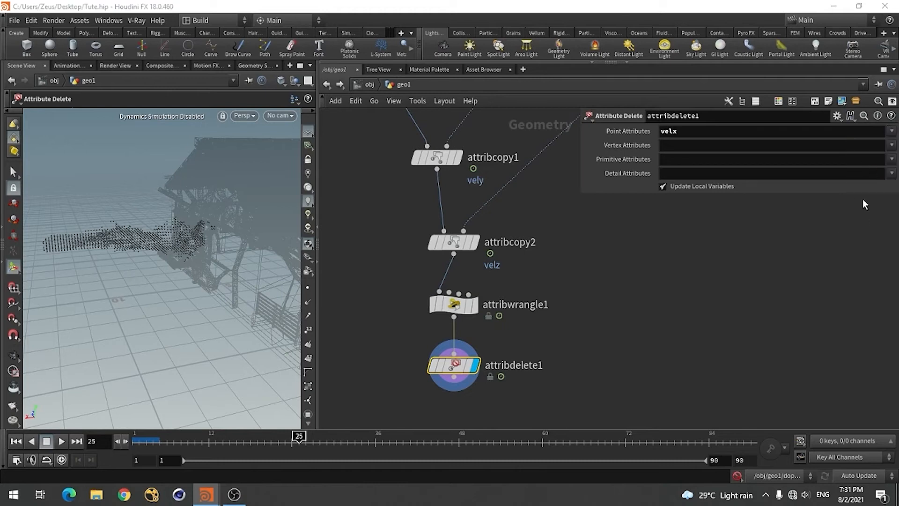
pyautogui.click(892, 132)
pyautogui.click(869, 178)
pyautogui.click(892, 132)
pyautogui.click(870, 192)
pyautogui.scroll(2, 656, 258)
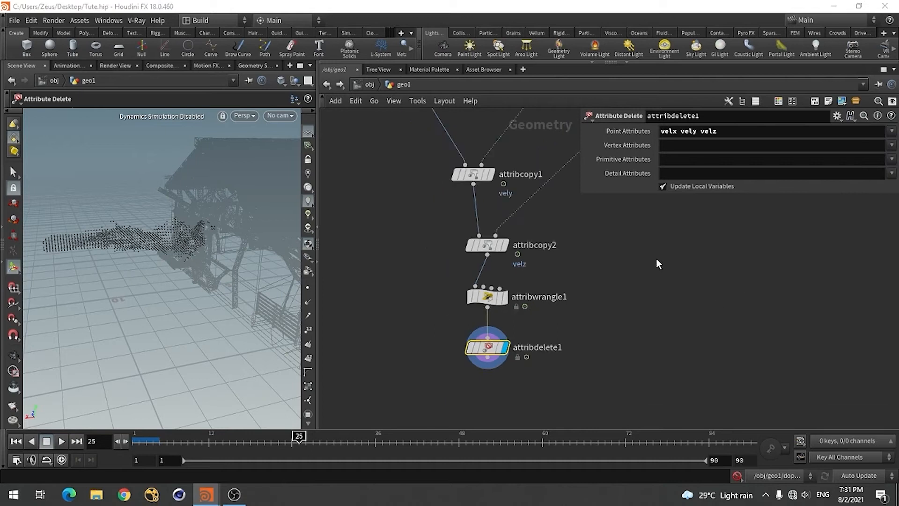
# Check the attributes in attribdelete1's node info and inspect the nodes below Attribute Delete in the reference scene
pyautogui.click(413, 345)
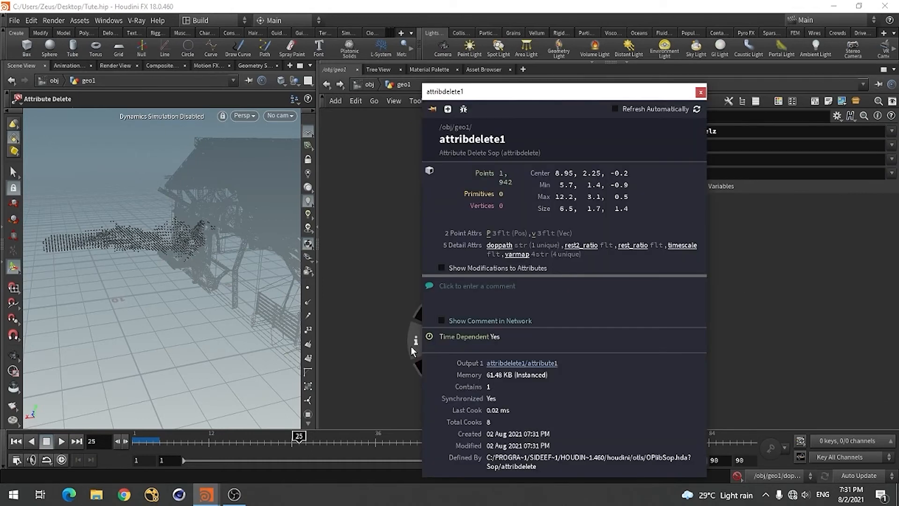
pyautogui.moveTo(410, 346); pyautogui.dragTo(493, 231)
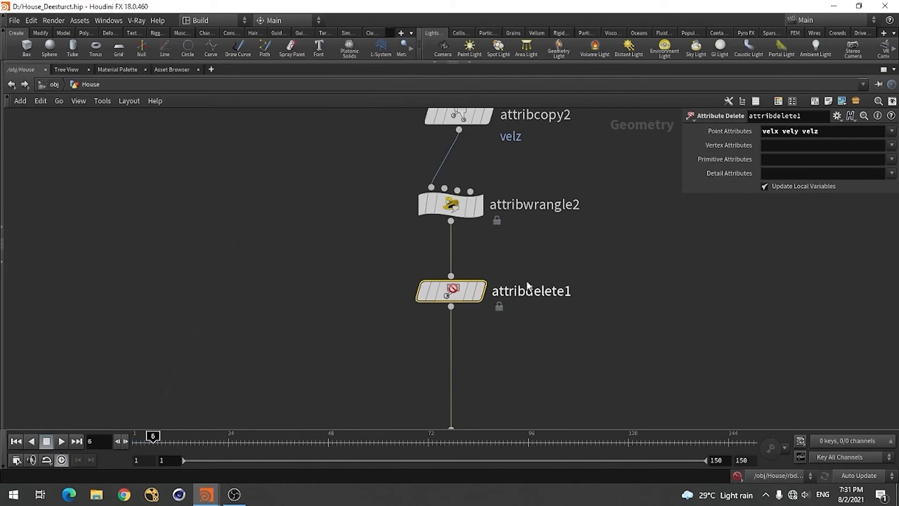
pyautogui.scroll(-5, 504, 290)
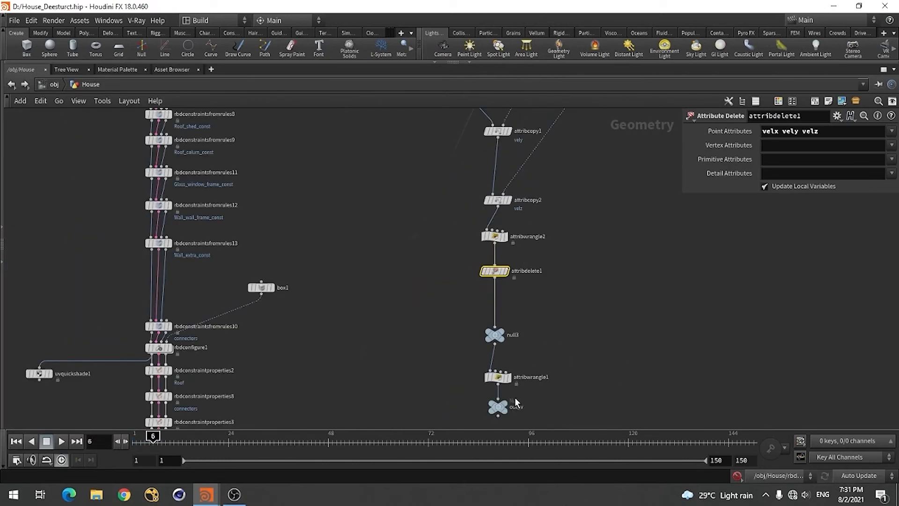
pyautogui.scroll(5, 515, 397)
pyautogui.scroll(-5, 537, 293)
pyautogui.scroll(5, 538, 295)
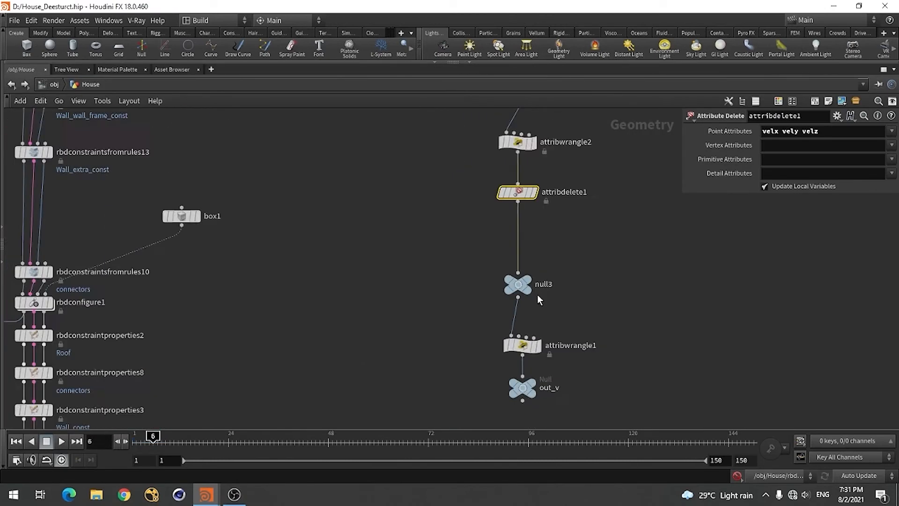
pyautogui.click(515, 285)
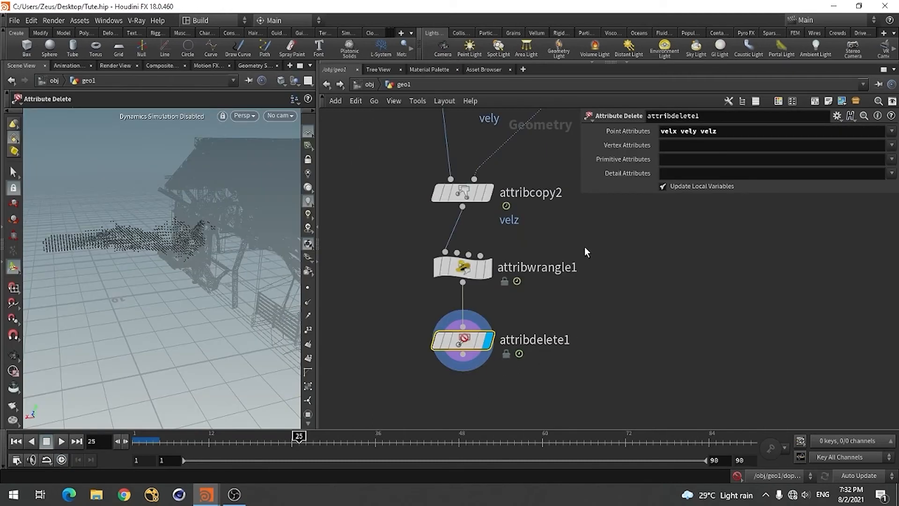
pyautogui.scroll(-3, 585, 252)
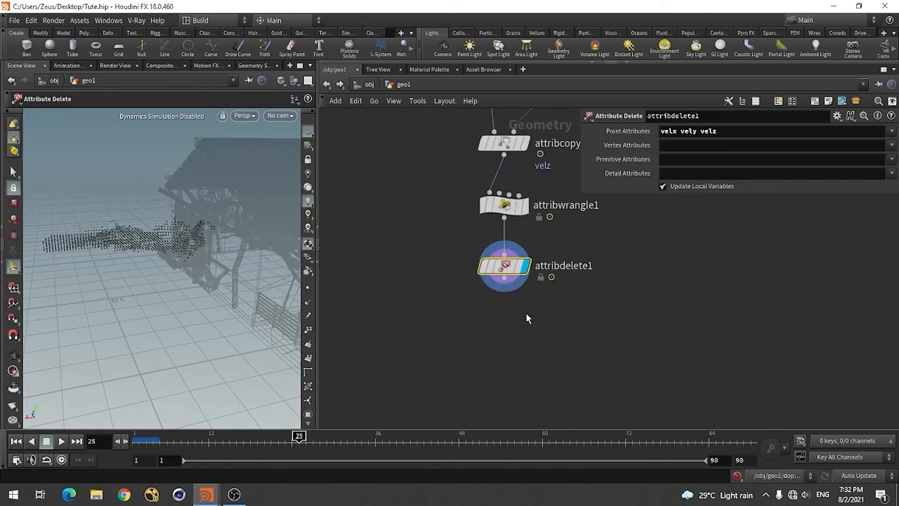
# In Tute.hip, add a Null below attribdelete1 and connect it to that node's output
pyautogui.scroll(3, 516, 317)
pyautogui.press('Tab')
pyautogui.write('null')
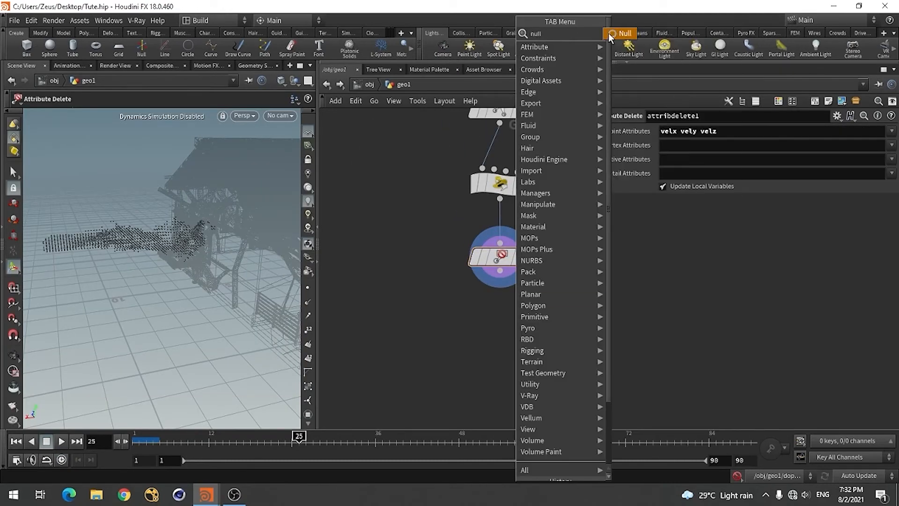
pyautogui.click(608, 33)
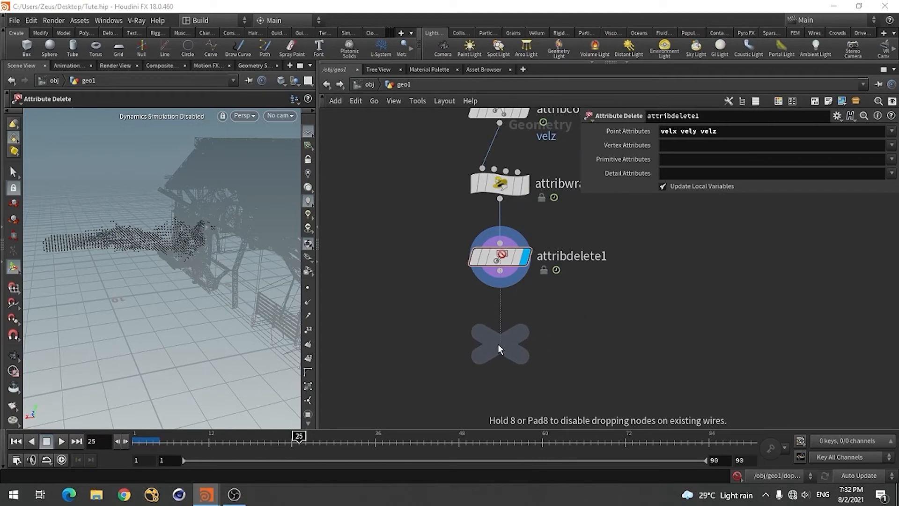
pyautogui.click(498, 344)
pyautogui.moveTo(499, 300); pyautogui.dragTo(500, 325)
# Display the new Null and rename it Out_vel
pyautogui.click(540, 345)
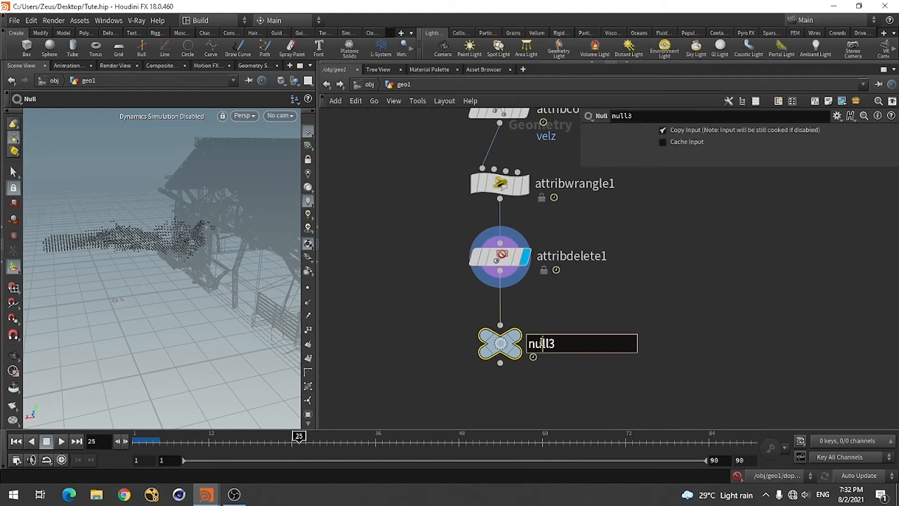
pyautogui.moveTo(556, 344); pyautogui.dragTo(527, 343)
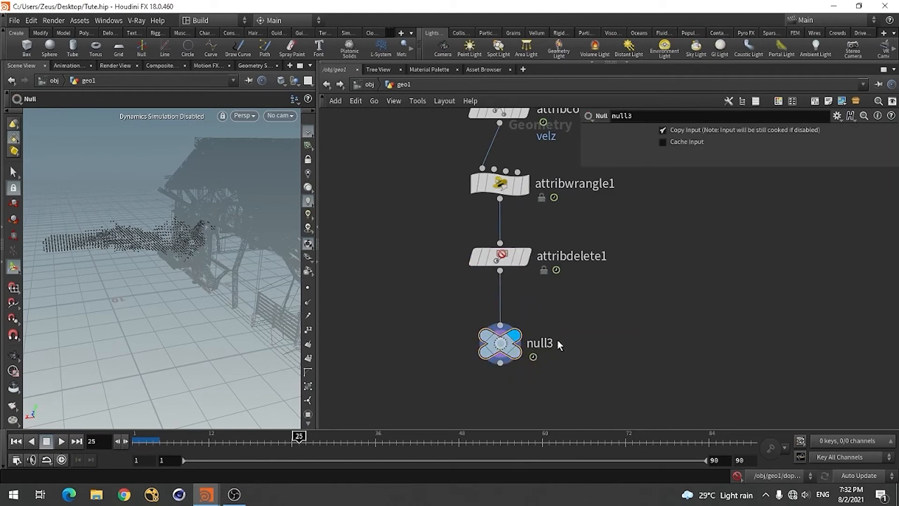
pyautogui.write('O')
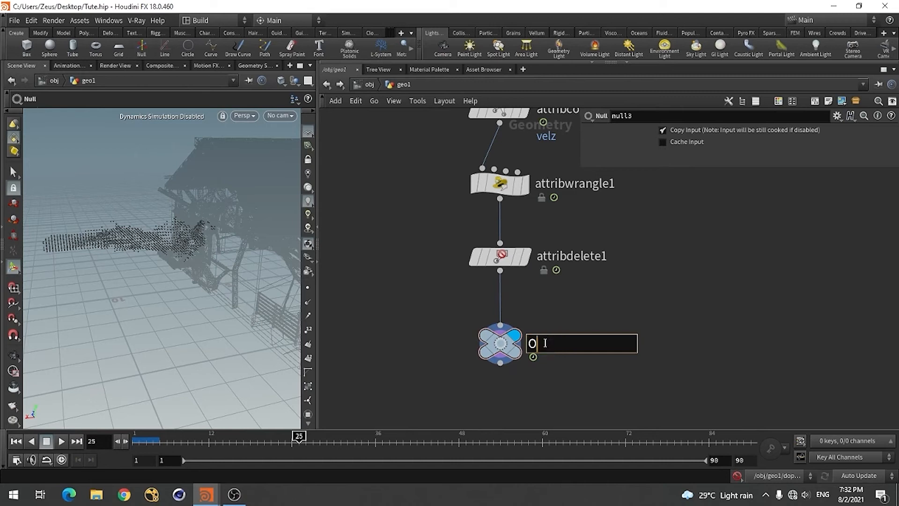
pyautogui.write('ut_vel')
pyautogui.press('Return')
pyautogui.scroll(-3, 714, 304)
pyautogui.scroll(3, 640, 335)
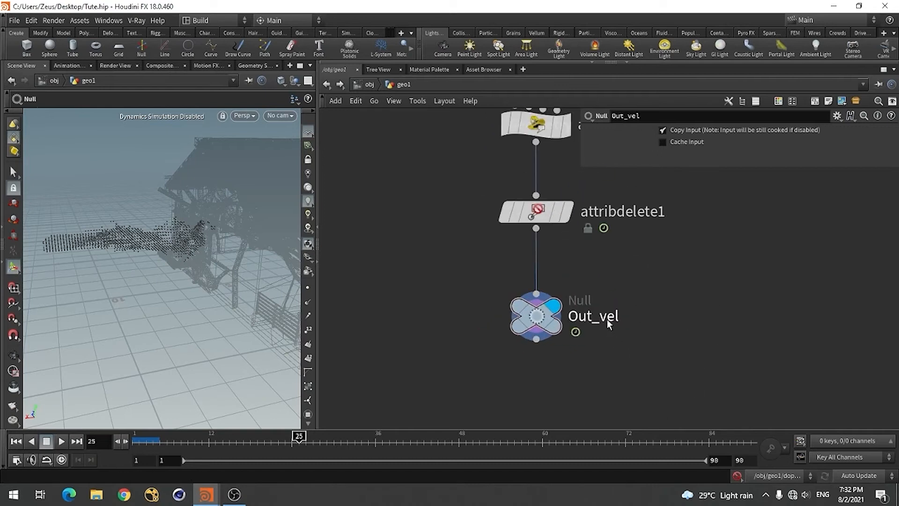
# Shorten the Null's name to Out_v
pyautogui.doubleClick(608, 318)
pyautogui.press('Right')
pyautogui.press('Right')
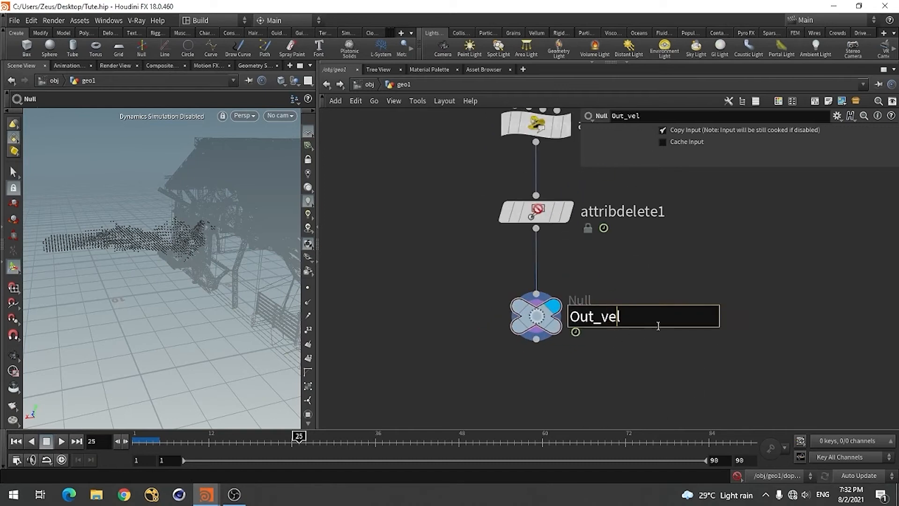
pyautogui.press('BackSpace')
pyautogui.press('BackSpace')
pyautogui.press('Return')
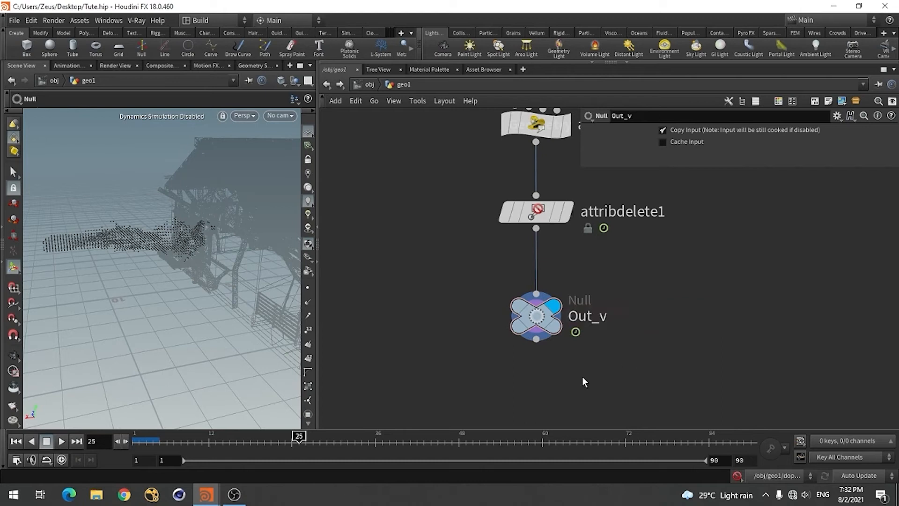
# Return the timeline to frame 1 and open the forces network inside rbdbulletsolver1
pyautogui.scroll(-4, 605, 327)
pyautogui.scroll(-3, 606, 312)
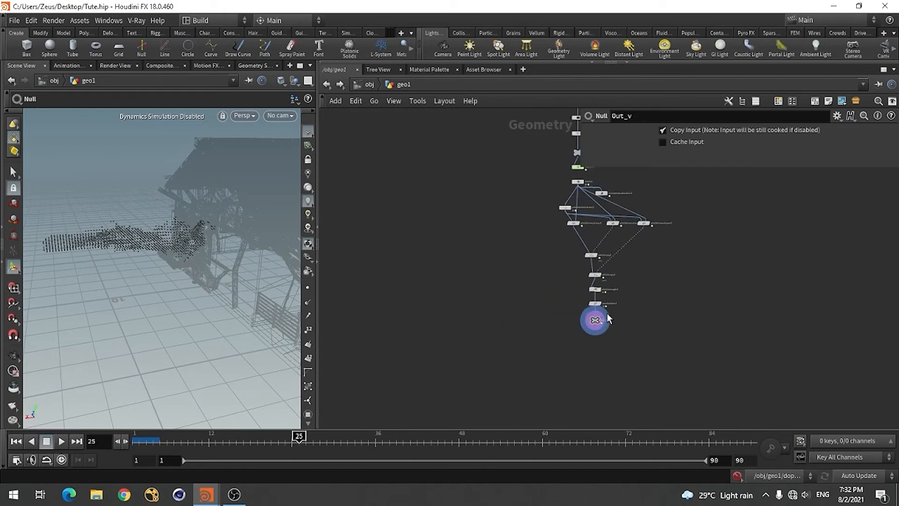
pyautogui.scroll(-6, 483, 329)
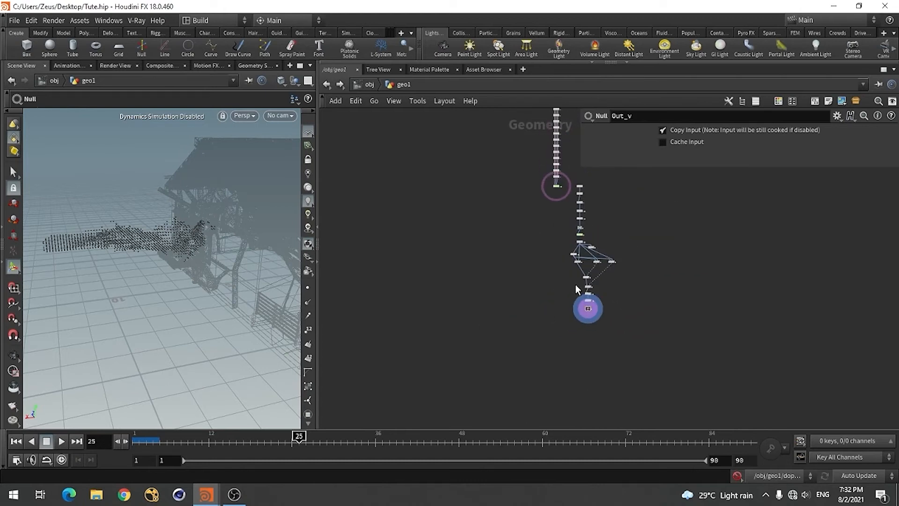
pyautogui.scroll(8, 565, 251)
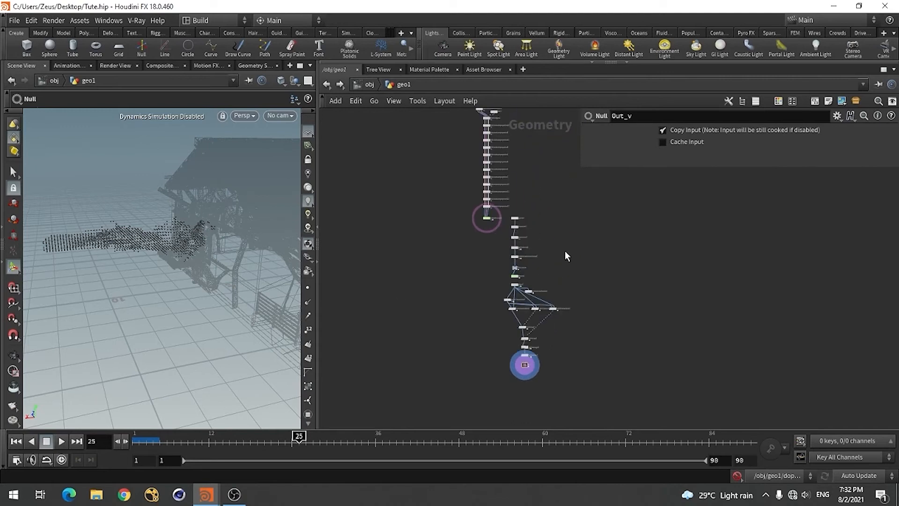
pyautogui.moveTo(477, 225); pyautogui.dragTo(389, 327)
pyautogui.scroll(5, 389, 327)
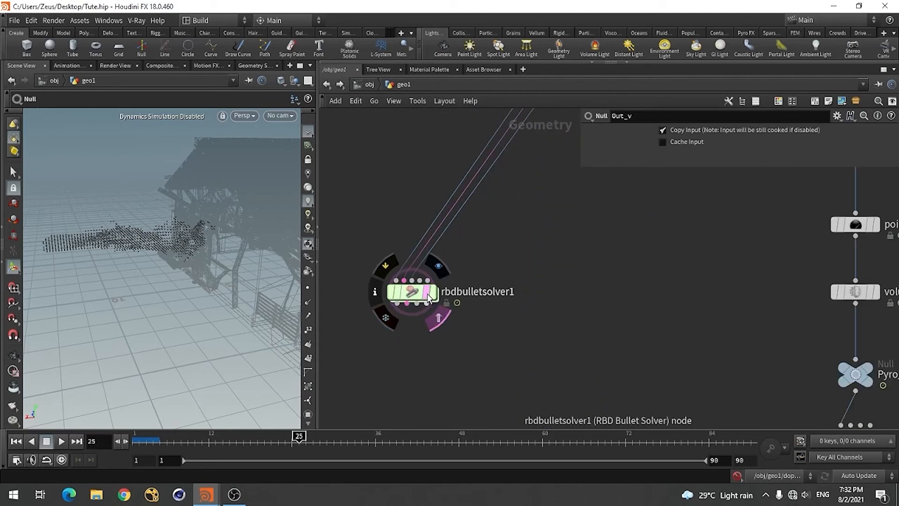
pyautogui.click(16, 440)
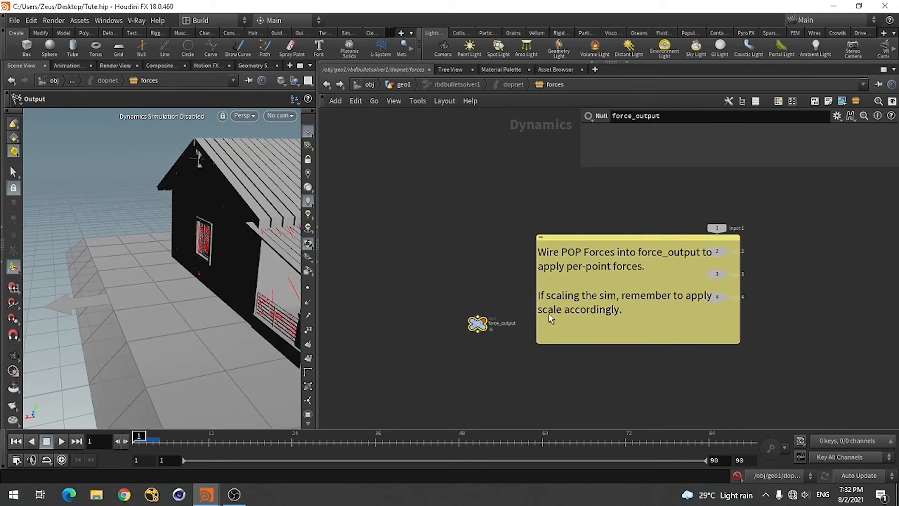
# Add a SOP Solver above force_output and connect its output to that null
pyautogui.scroll(3, 548, 313)
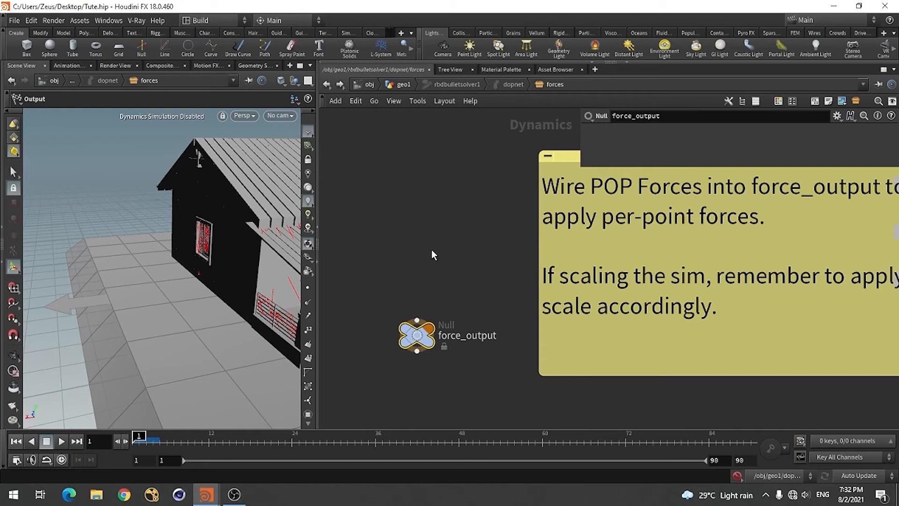
pyautogui.press('Tab')
pyautogui.write('sop')
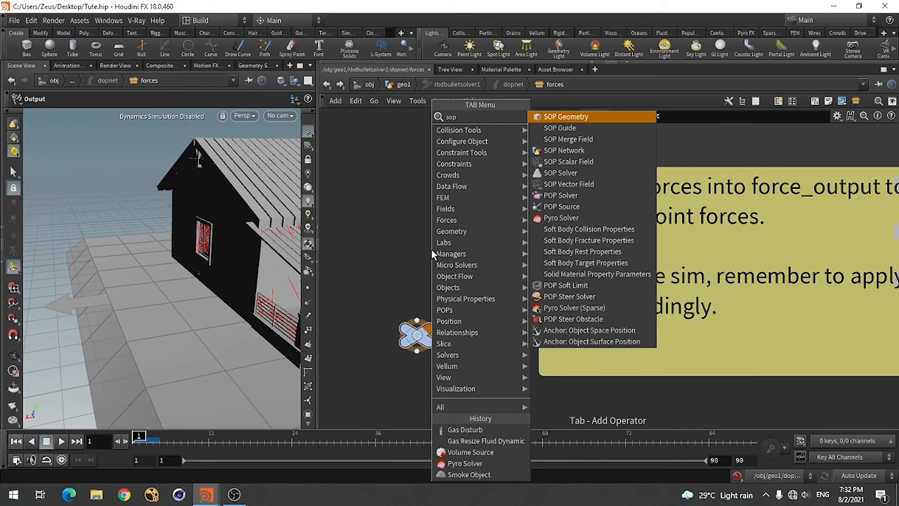
pyautogui.click(549, 173)
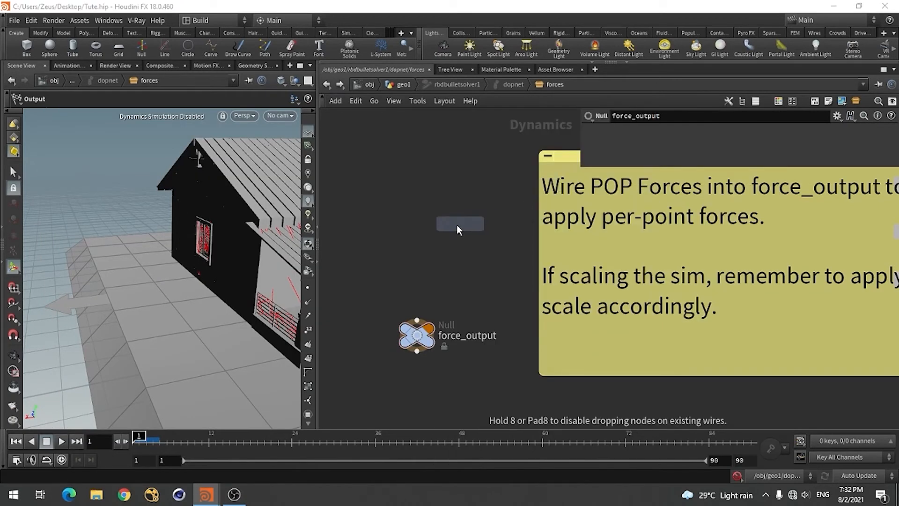
pyautogui.click(418, 223)
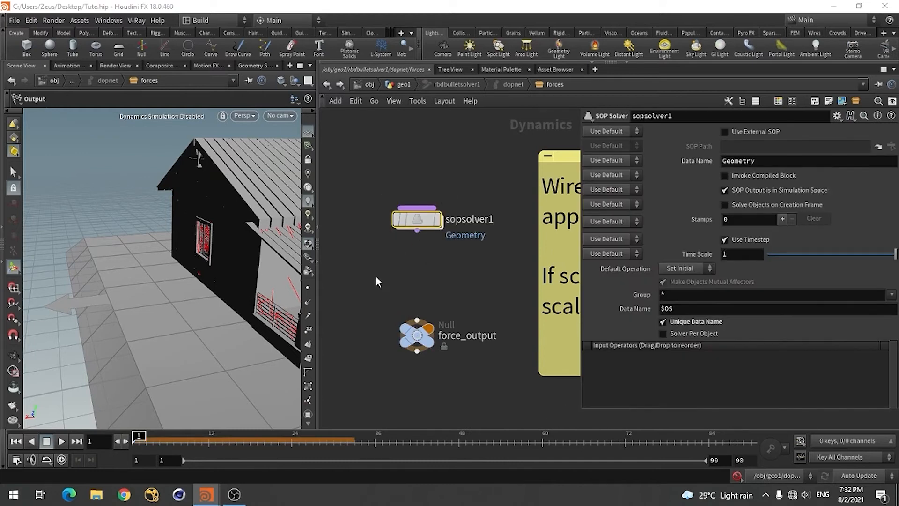
pyautogui.moveTo(417, 222); pyautogui.dragTo(417, 320)
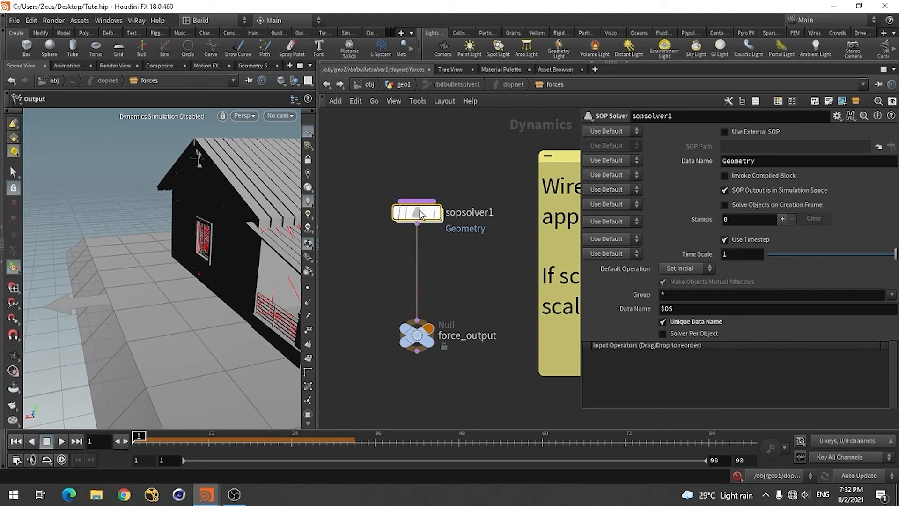
# Open the network inside sopsolver1
pyautogui.doubleClick(416, 213)
pyautogui.scroll(-4, 366, 245)
pyautogui.scroll(2, 411, 293)
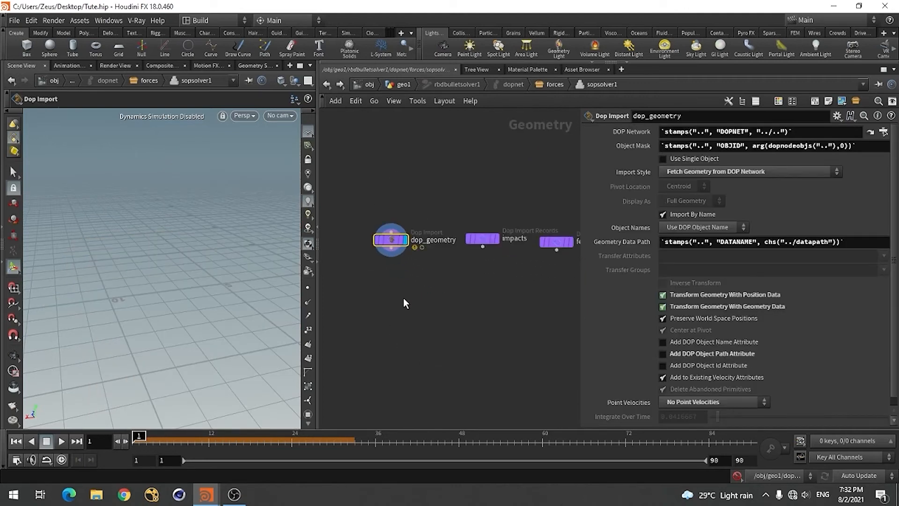
# Switch to the reference scene House_Deesturct.hip and examine the contents of sopsolver1 in rbdbulletsolver1's forces network
pyautogui.hotkey('alt', 'Tab')
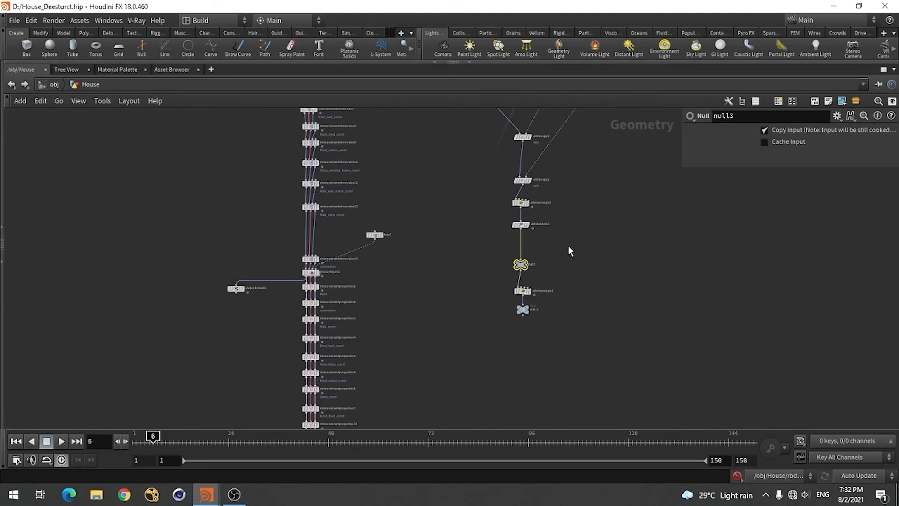
pyautogui.scroll(-4, 307, 262)
pyautogui.scroll(6, 291, 376)
pyautogui.scroll(-5, 285, 241)
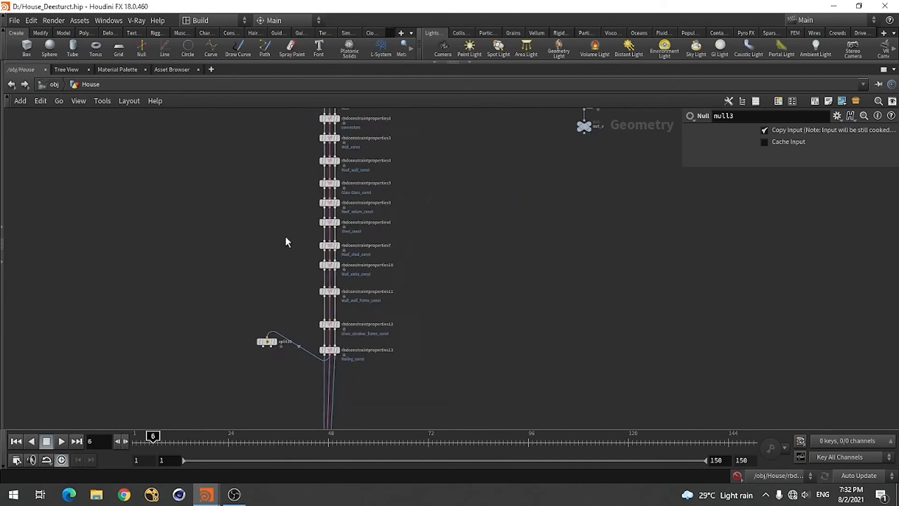
pyautogui.scroll(5, 301, 405)
pyautogui.scroll(3, 354, 236)
pyautogui.doubleClick(354, 236)
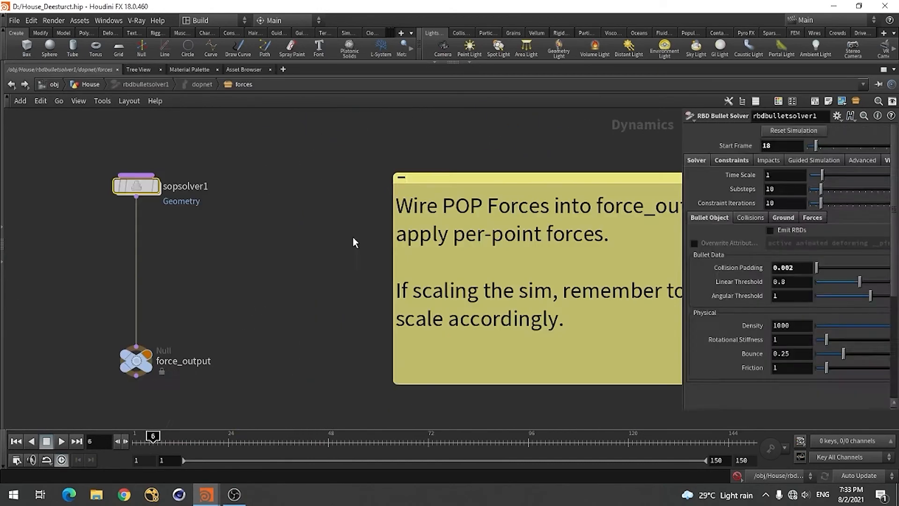
pyautogui.doubleClick(142, 185)
pyautogui.scroll(-3, 384, 305)
pyautogui.scroll(3, 385, 307)
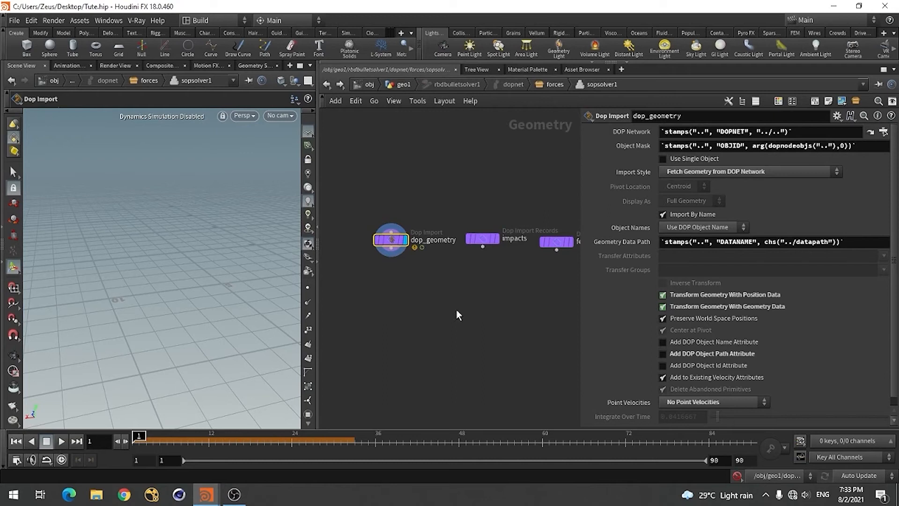
# Back in Tute.hip, move dop_geometry below the row of other import nodes
pyautogui.scroll(-3, 420, 304)
pyautogui.scroll(3, 412, 299)
pyautogui.moveTo(399, 258); pyautogui.dragTo(401, 287)
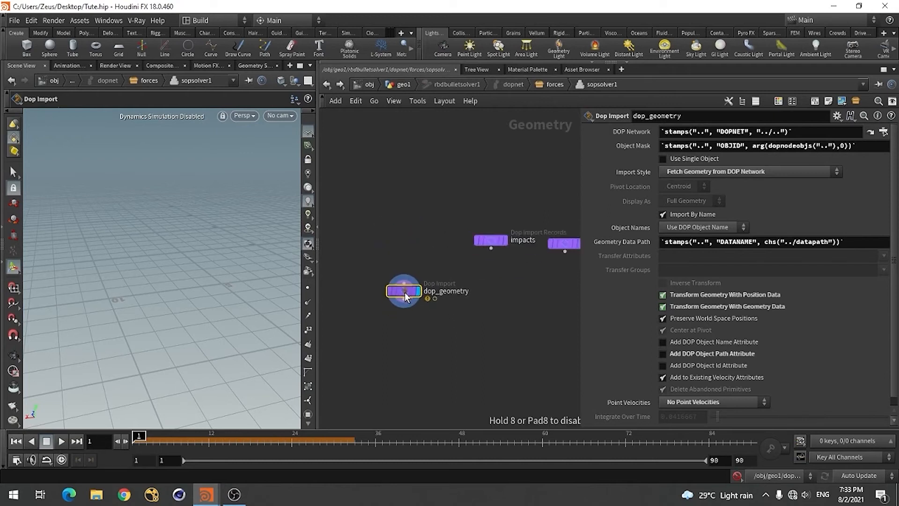
pyautogui.scroll(-3, 401, 287)
pyautogui.scroll(5, 447, 305)
pyautogui.scroll(-1, 497, 290)
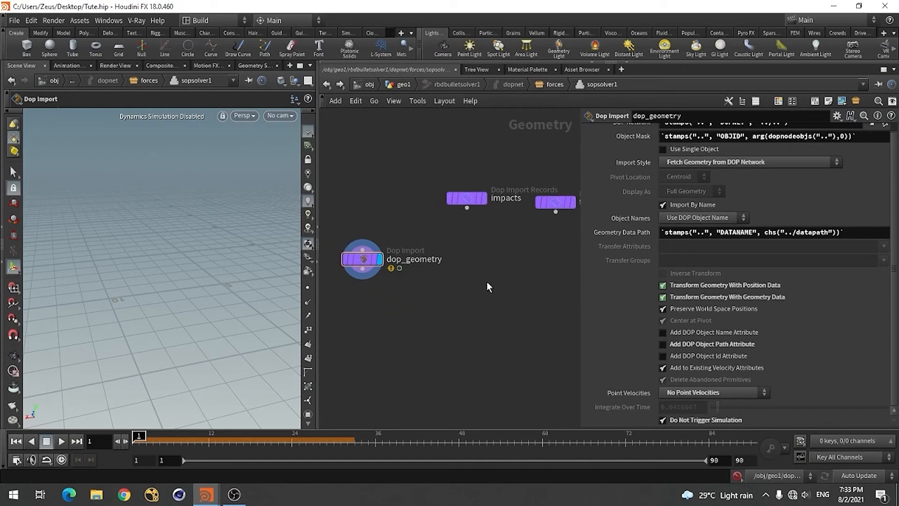
# Add an Object Merge node beside dop_geometry
pyautogui.press('Tab')
pyautogui.write('uo')
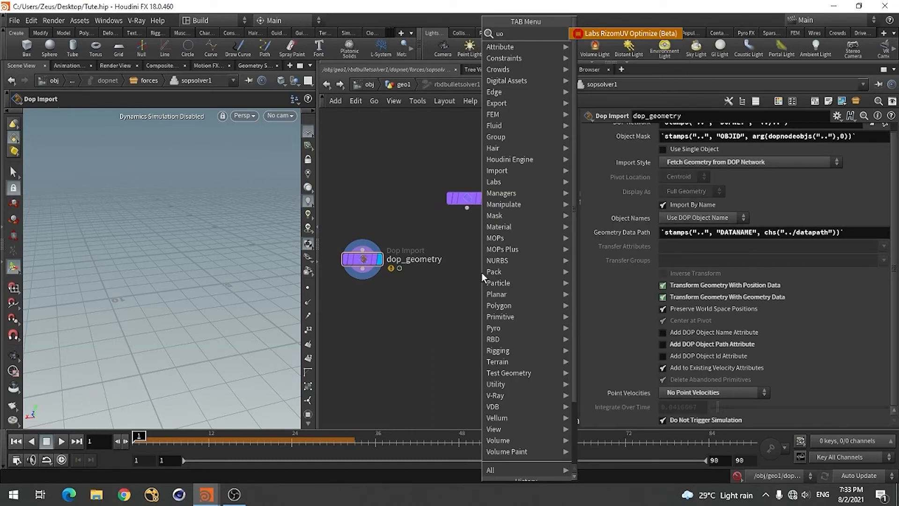
pyautogui.press('BackSpace')
pyautogui.press('BackSpace')
pyautogui.write('obj')
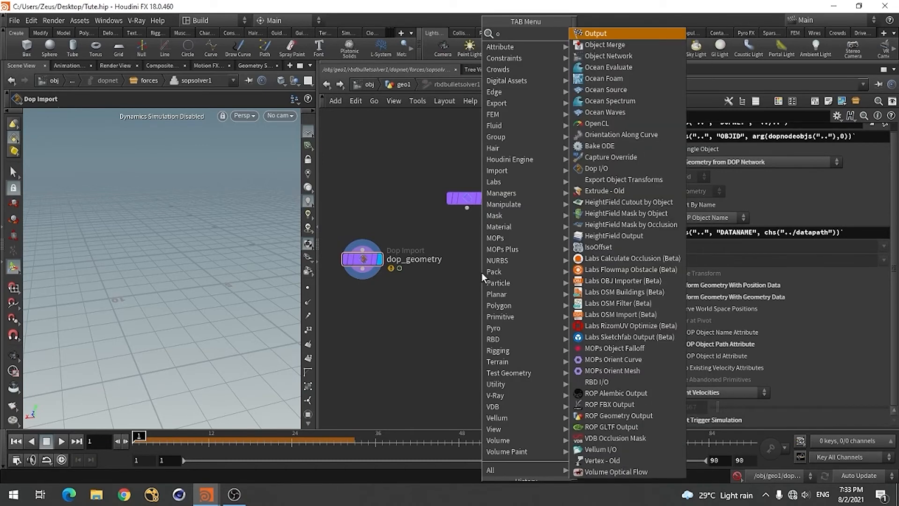
pyautogui.press('Return')
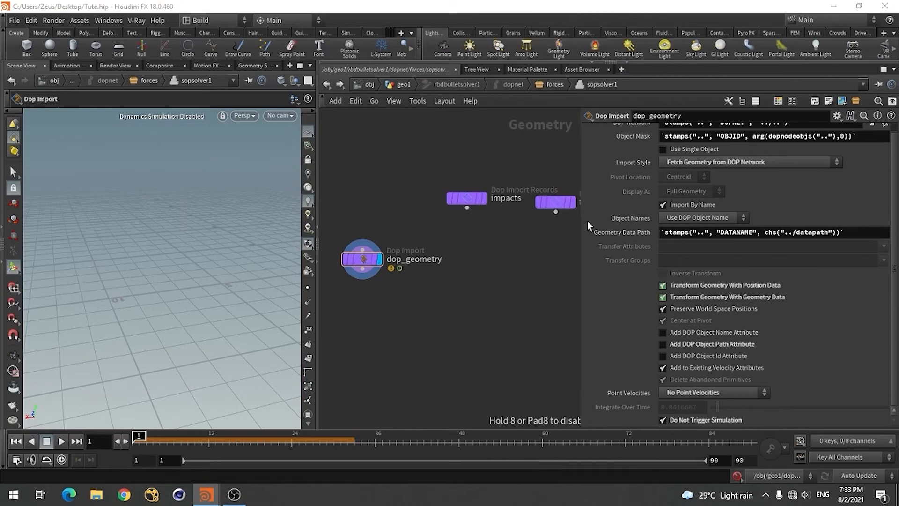
pyautogui.click(495, 257)
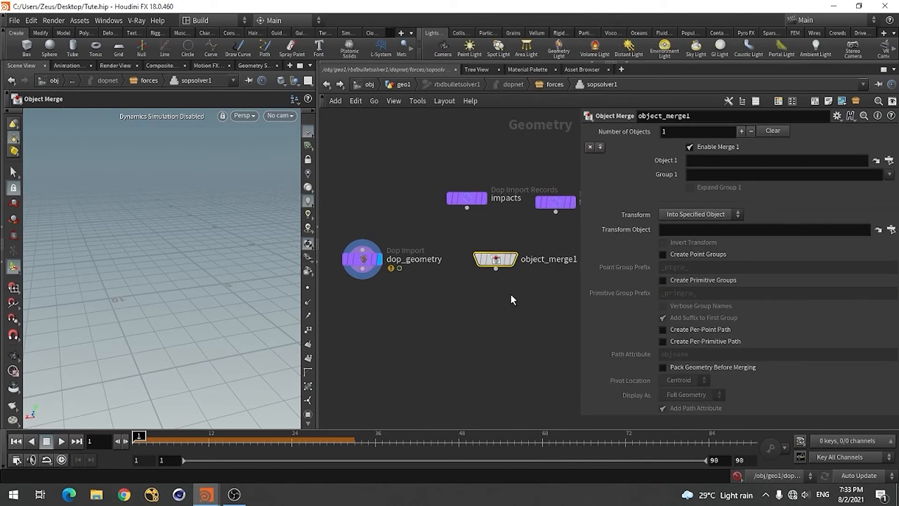
# Set Object 1 of the Object Merge to /obj/geo1/Out_v
pyautogui.click(888, 160)
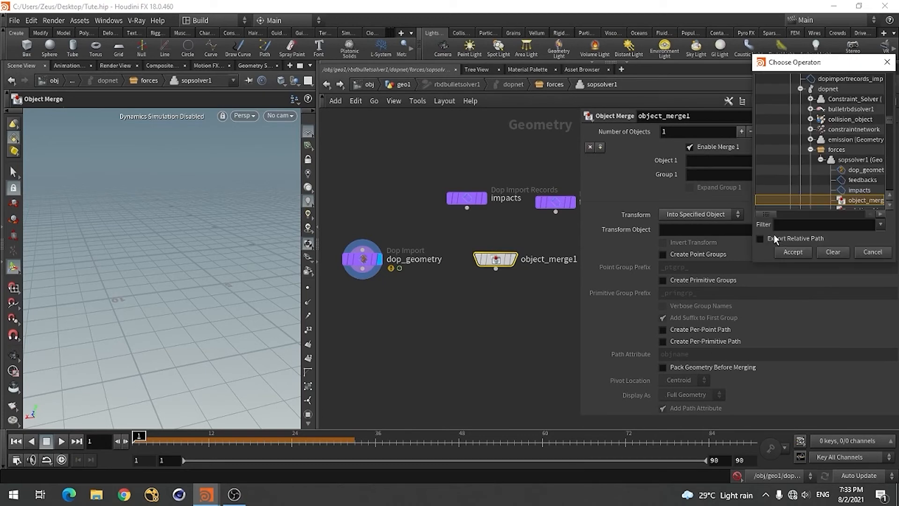
pyautogui.moveTo(837, 69); pyautogui.dragTo(452, 88)
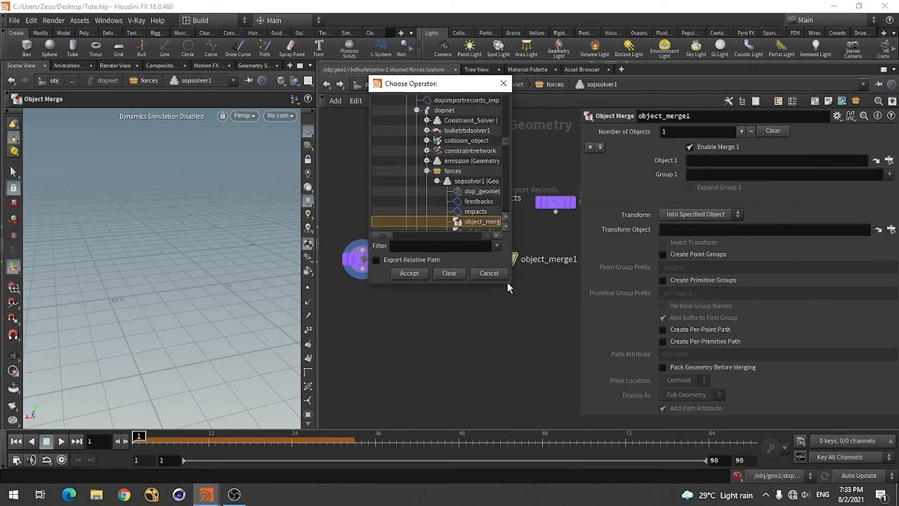
pyautogui.moveTo(509, 283); pyautogui.dragTo(643, 364)
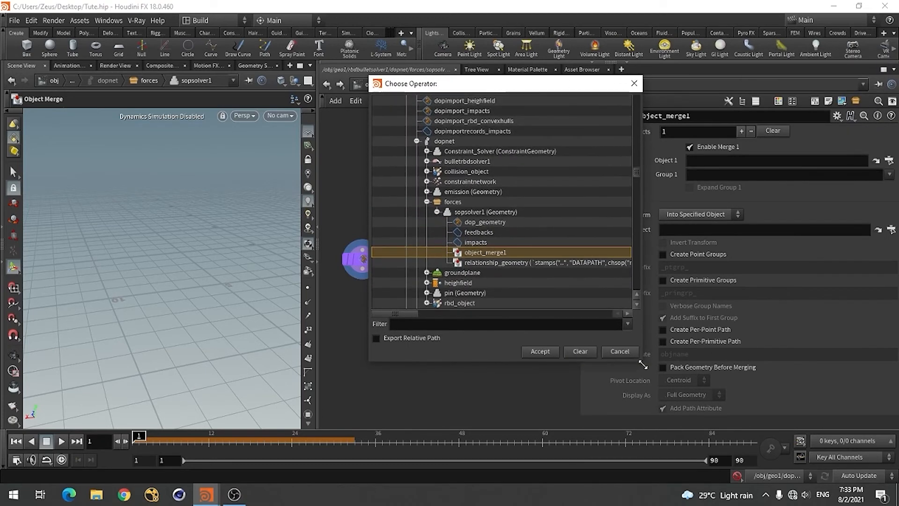
pyautogui.scroll(3, 443, 173)
pyautogui.scroll(-2, 442, 172)
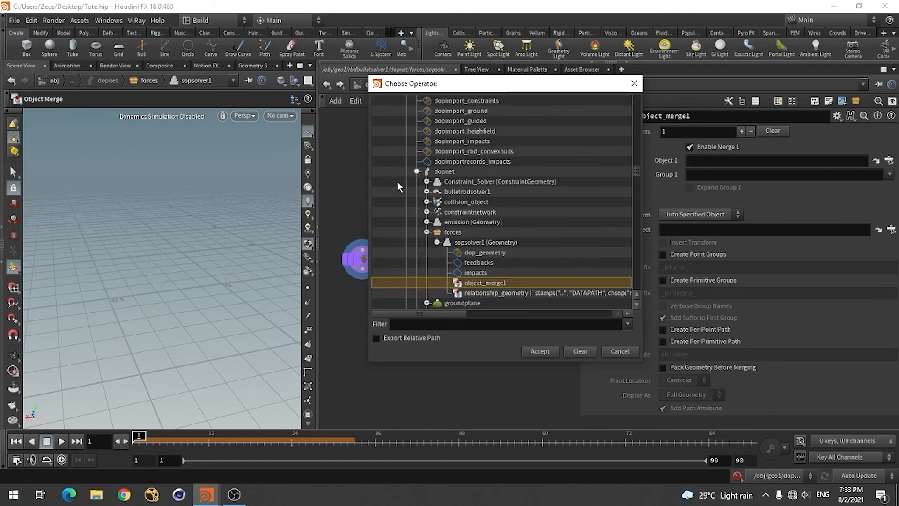
pyautogui.scroll(-15, 484, 195)
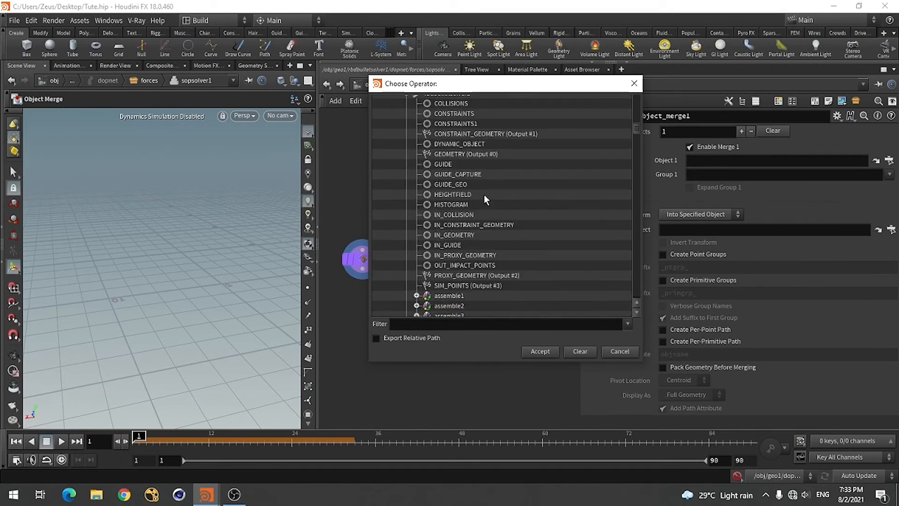
pyautogui.scroll(15, 484, 195)
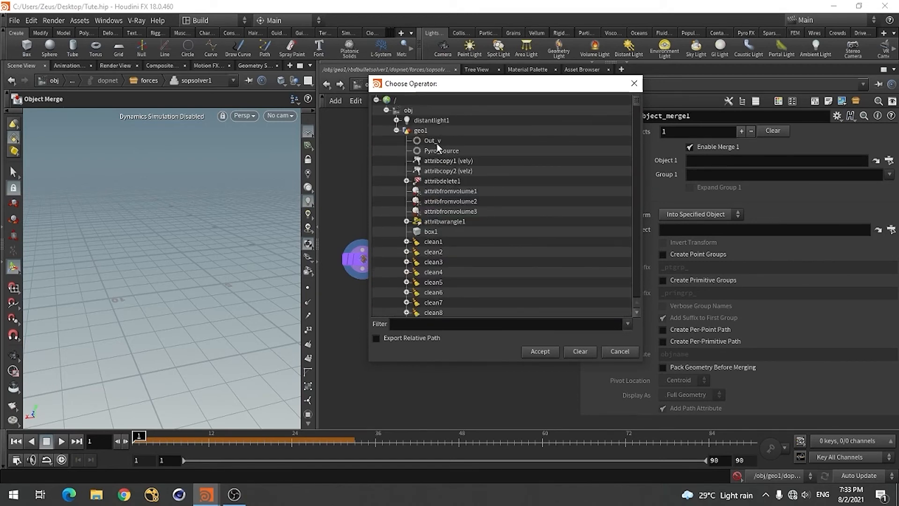
pyautogui.click(435, 142)
pyautogui.click(543, 353)
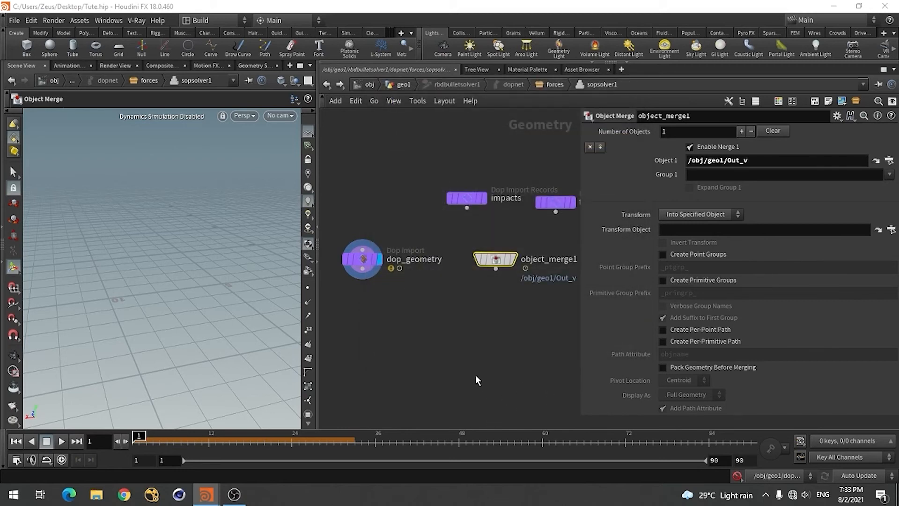
# Add an Attribute Transfer, connect dop_geometry to its first input and object_merge1 to its second, and display it
pyautogui.click(454, 324)
pyautogui.press('Tab')
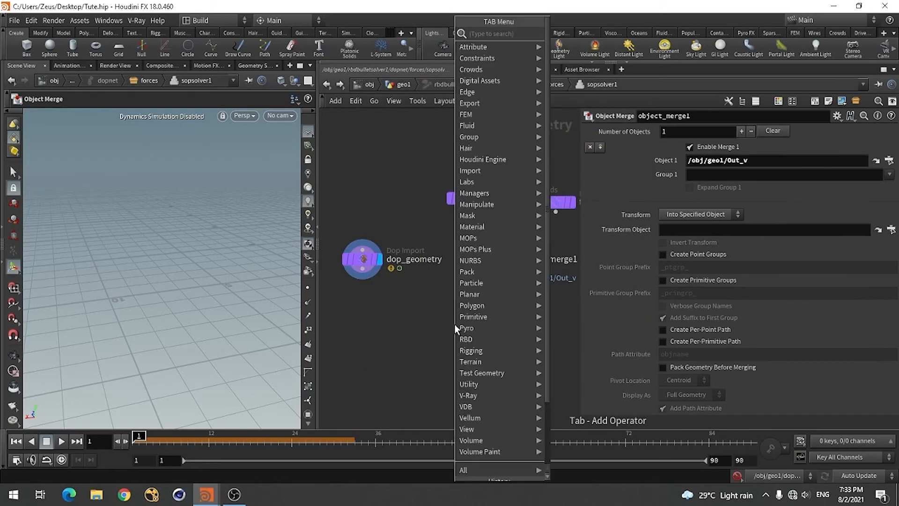
pyautogui.write('attr')
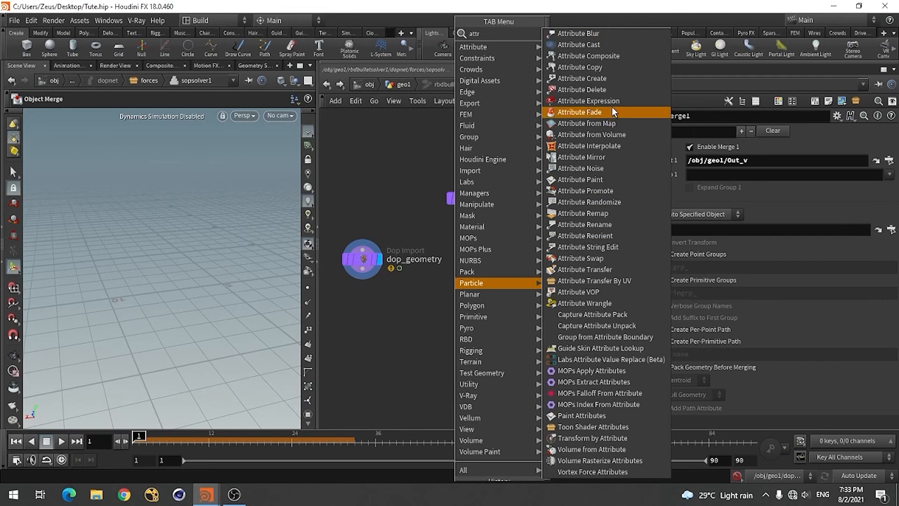
pyautogui.click(580, 269)
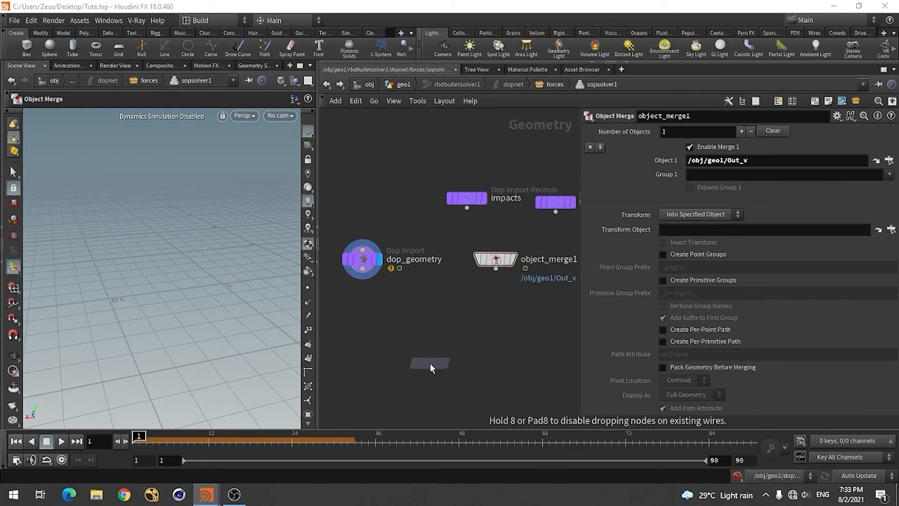
pyautogui.click(429, 364)
pyautogui.click(363, 271)
pyautogui.click(423, 351)
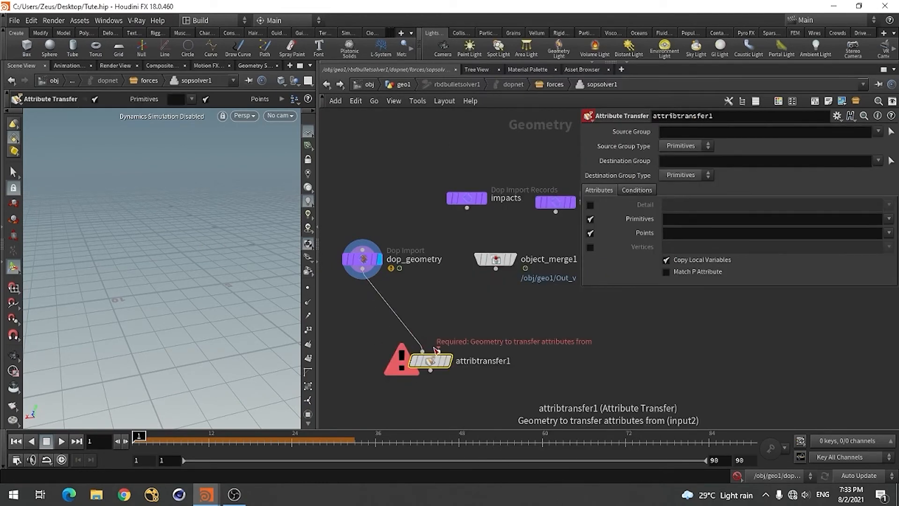
pyautogui.click(437, 350)
pyautogui.click(495, 269)
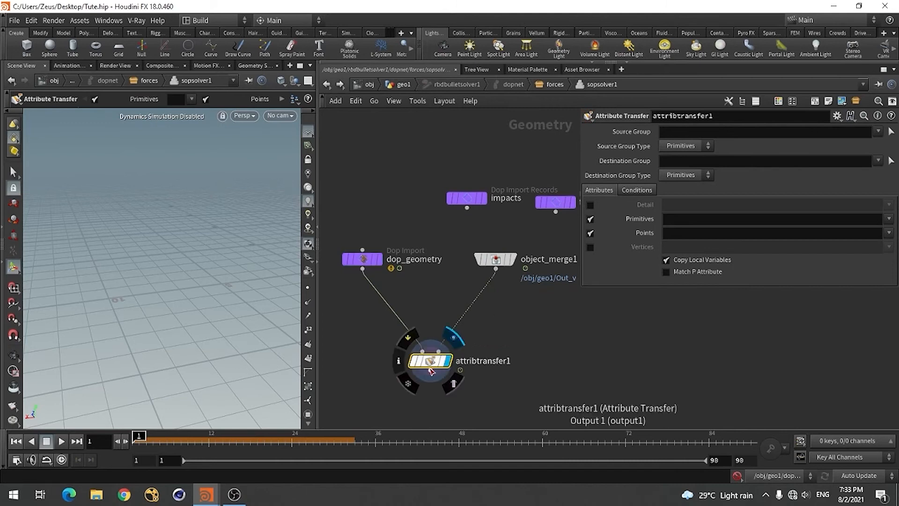
pyautogui.click(431, 370)
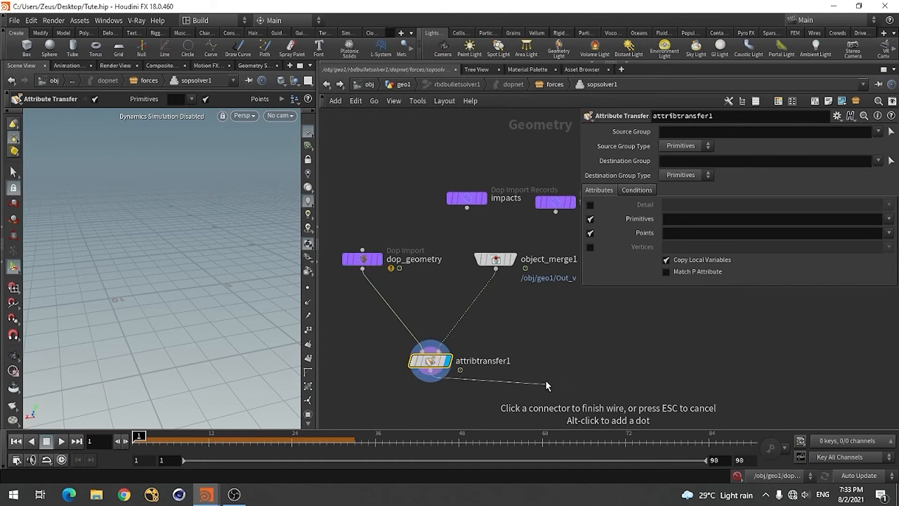
pyautogui.press('Escape')
# Set the Attribute Transfer's point attribute to v
pyautogui.click(889, 232)
pyautogui.click(866, 243)
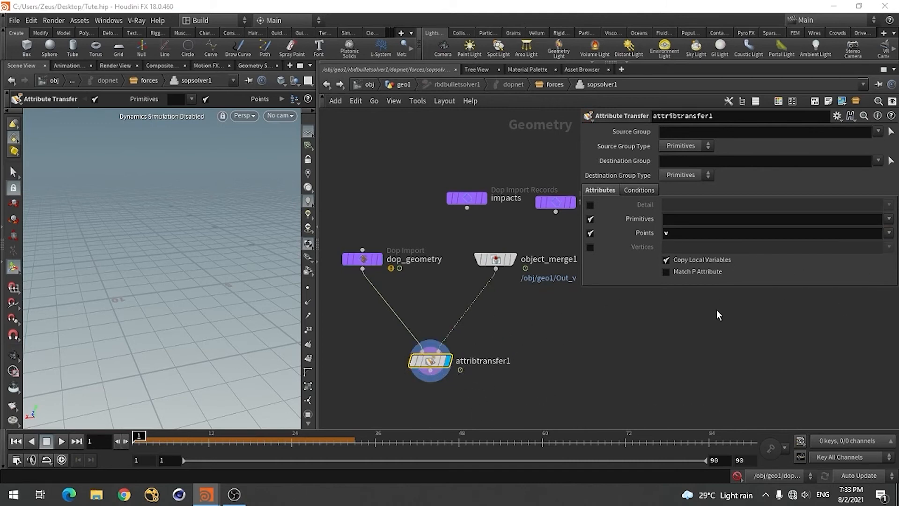
# Set the Attribute Transfer's Max Sample Count to 2 and its Distance Threshold to 3
pyautogui.click(637, 191)
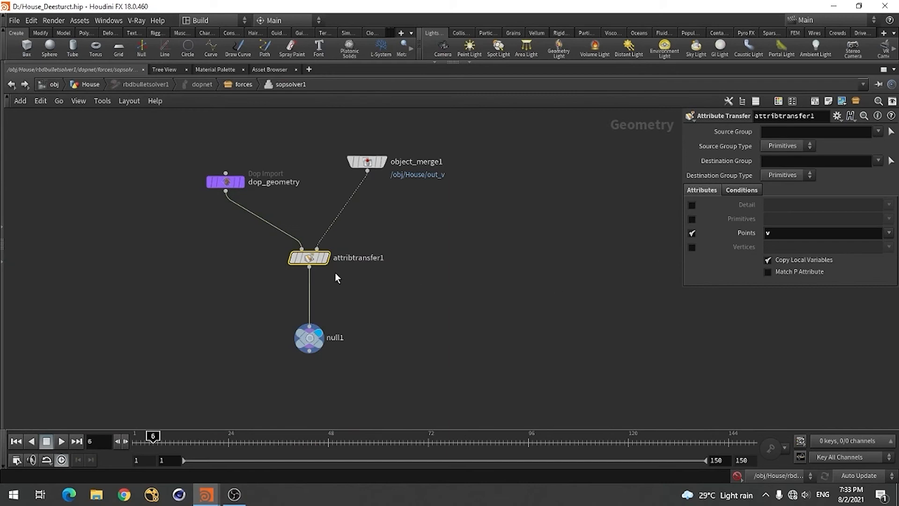
pyautogui.click(751, 192)
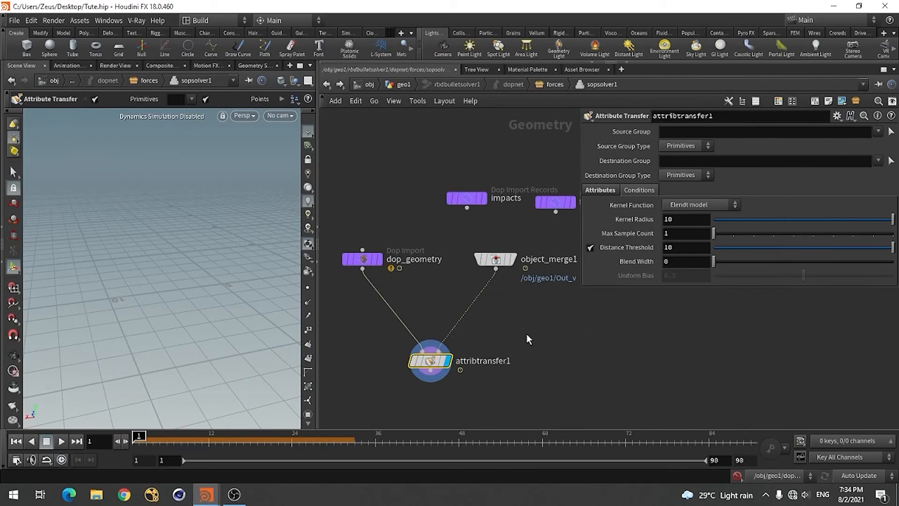
pyautogui.click(682, 234)
pyautogui.write('2')
pyautogui.press('Return')
pyautogui.click(680, 248)
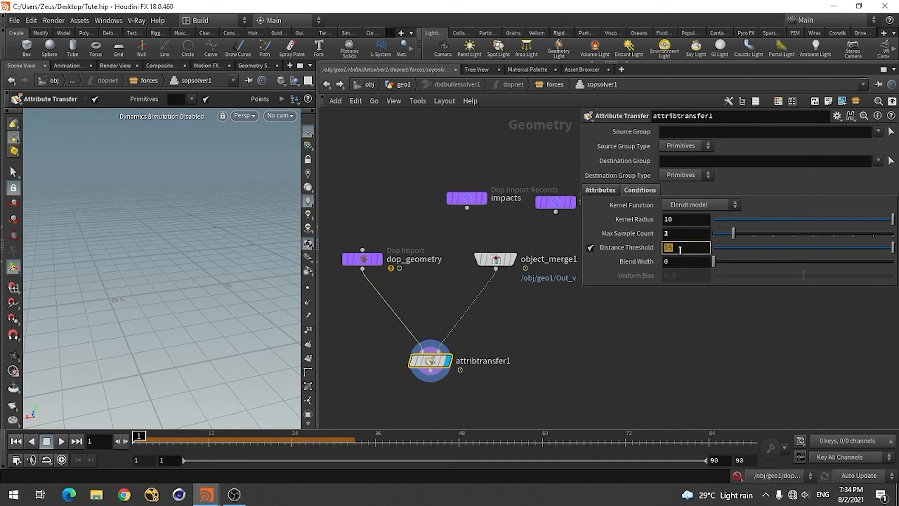
pyautogui.write('3')
pyautogui.press('Return')
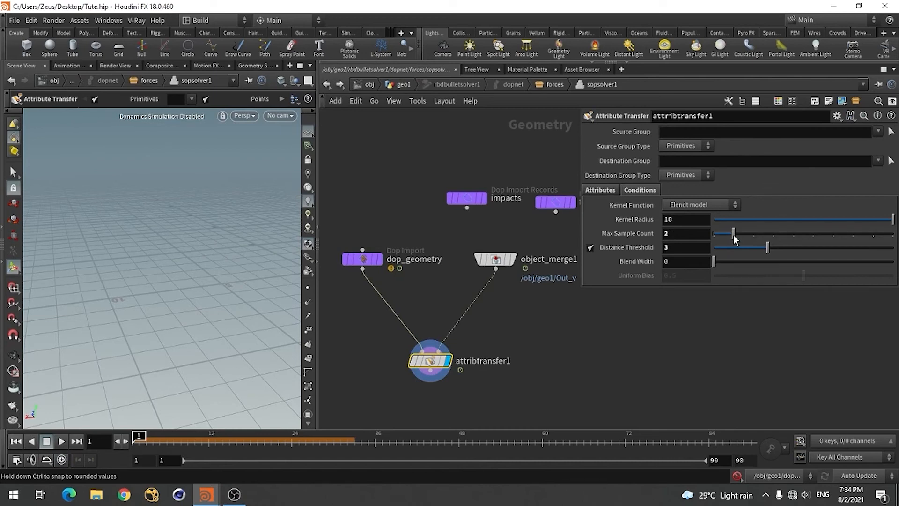
# Raise the Attribute Transfer's Max Sample Count to 10 and compare its attribute settings with the reference scene
pyautogui.moveTo(734, 238); pyautogui.dragTo(890, 236)
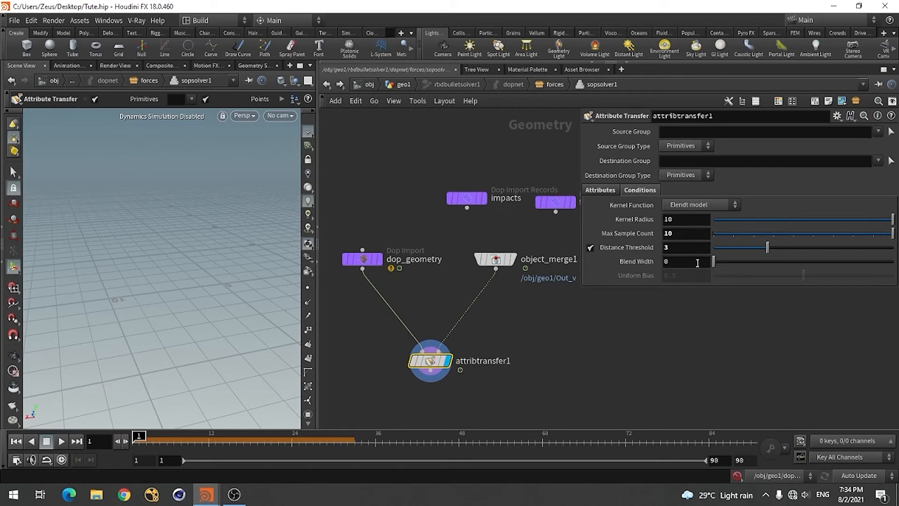
pyautogui.click(601, 190)
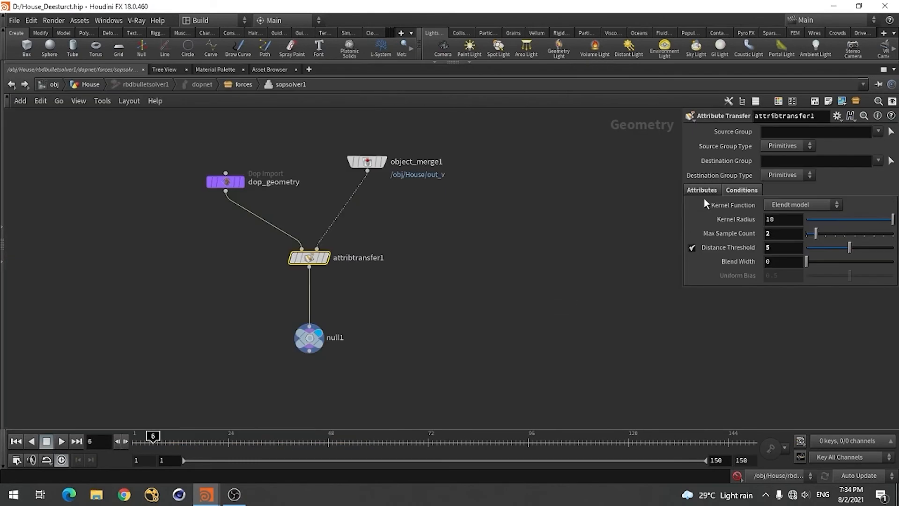
pyautogui.click(702, 190)
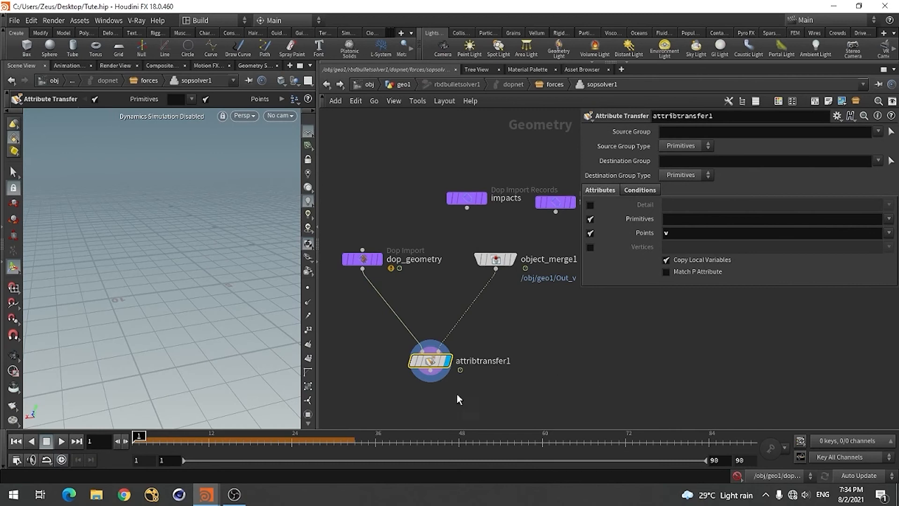
# Add a Null node connected below attribtransfer1 as the displayed output of the SOP Solver network
pyautogui.press('Tab')
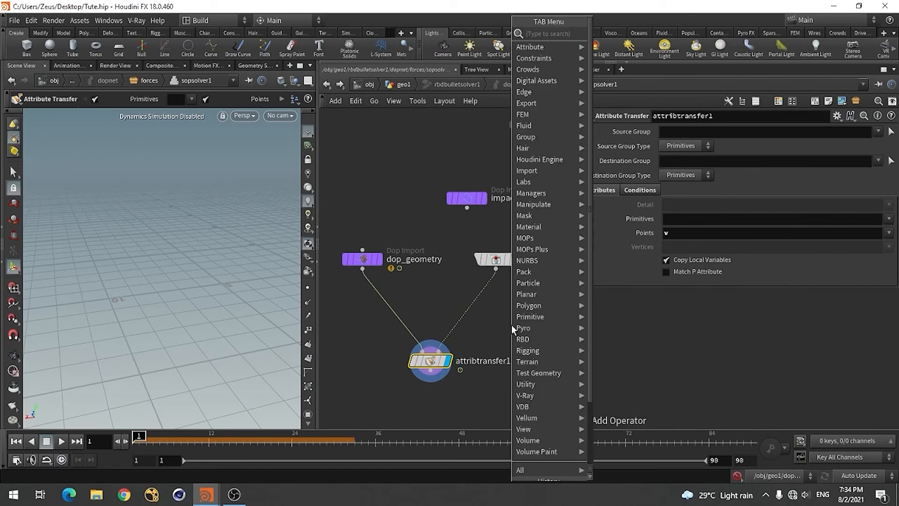
pyautogui.write('null')
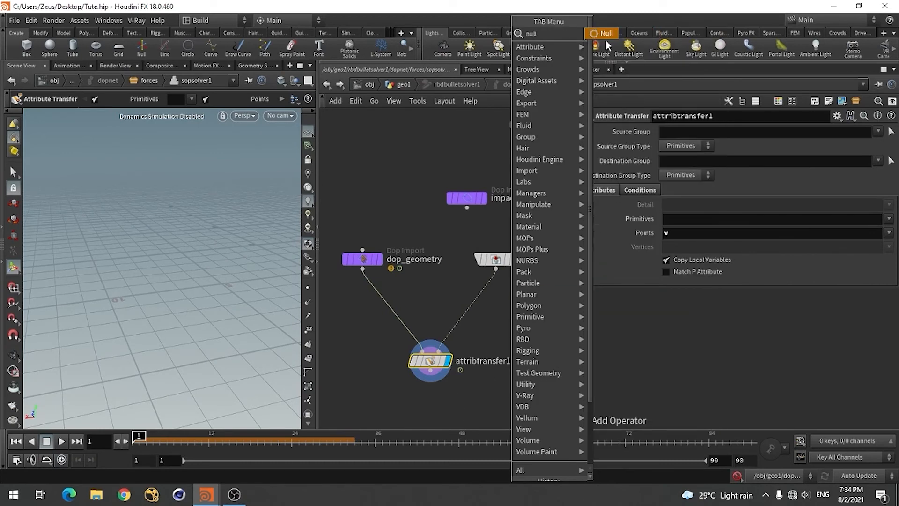
pyautogui.click(605, 33)
pyautogui.scroll(-3, 515, 295)
pyautogui.scroll(3, 463, 303)
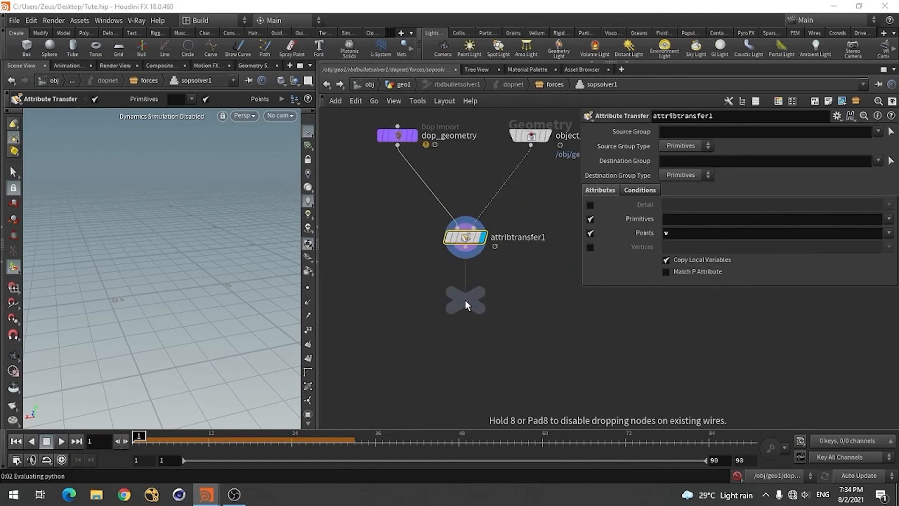
pyautogui.click(465, 300)
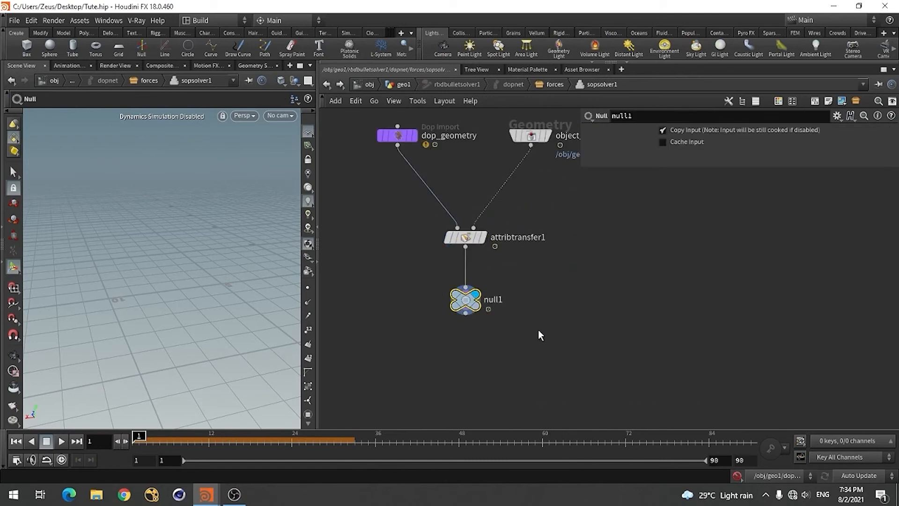
# Return to the geo1 network and display rbdbulletsolver1
pyautogui.click(325, 85)
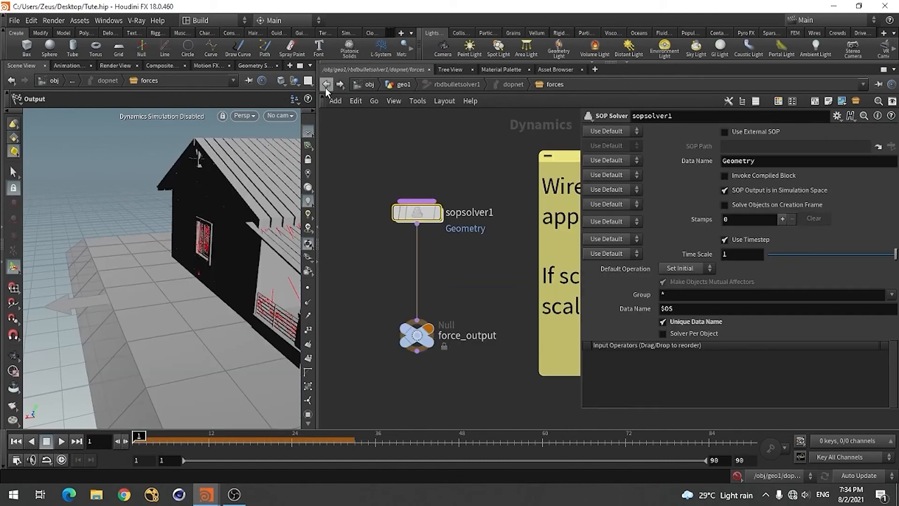
pyautogui.click(325, 88)
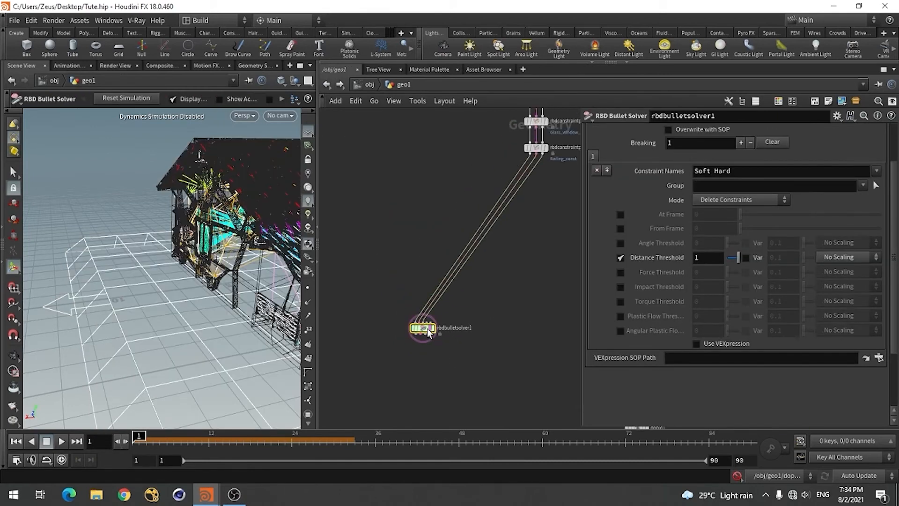
pyautogui.click(436, 341)
pyautogui.scroll(-4, 430, 373)
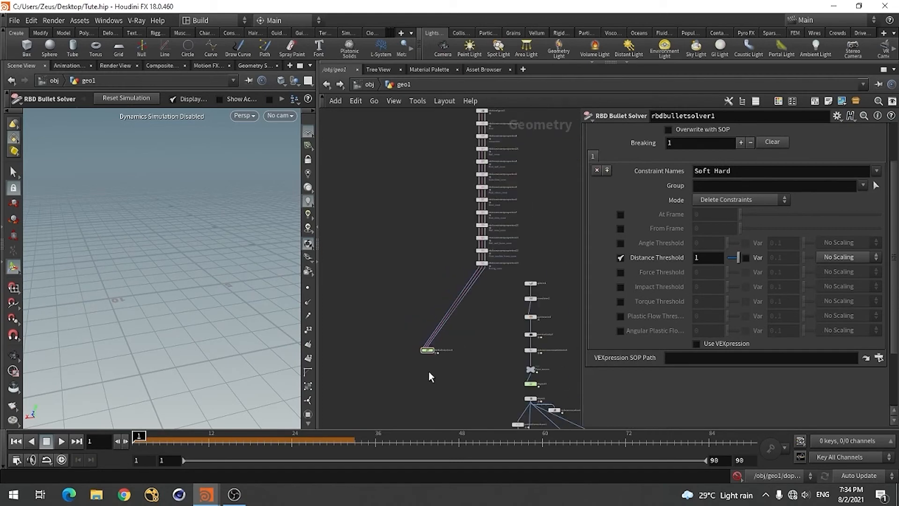
pyautogui.scroll(4, 436, 352)
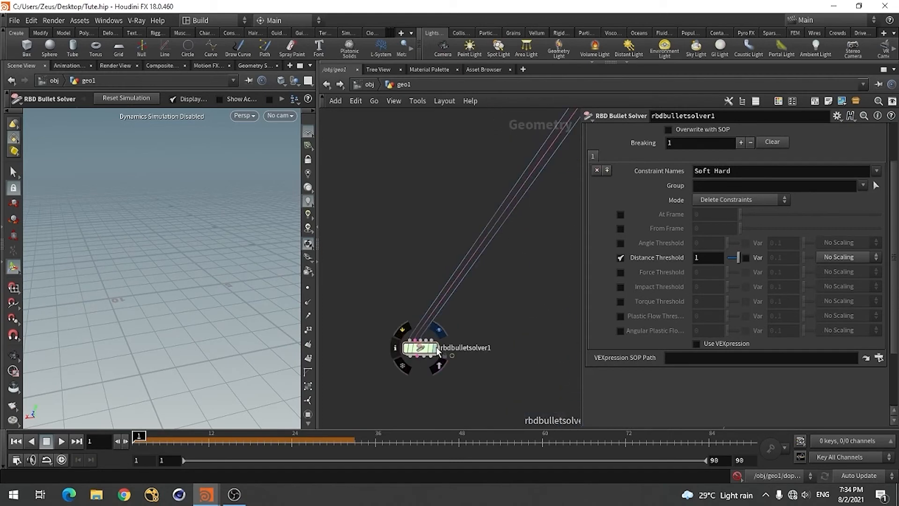
pyautogui.click(437, 349)
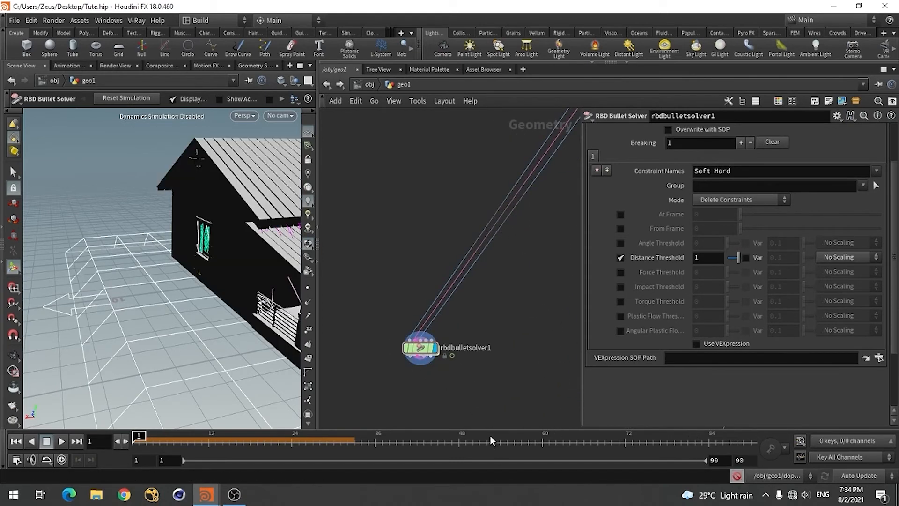
# Save the scene file with the whole house in view
pyautogui.keyDown('alt'); pyautogui.moveTo(204, 262); pyautogui.dragTo(192, 284); pyautogui.keyUp('alt')
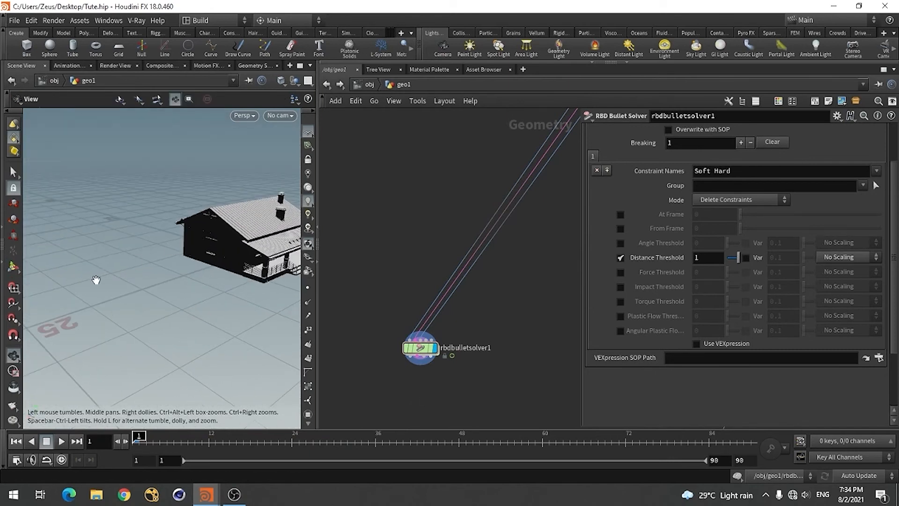
pyautogui.moveTo(96, 280); pyautogui.dragTo(124, 233)
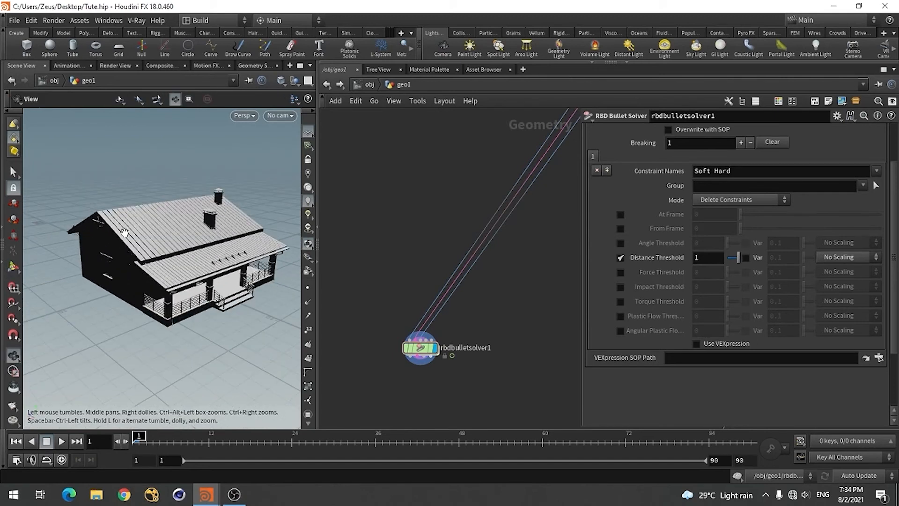
pyautogui.press('Return')
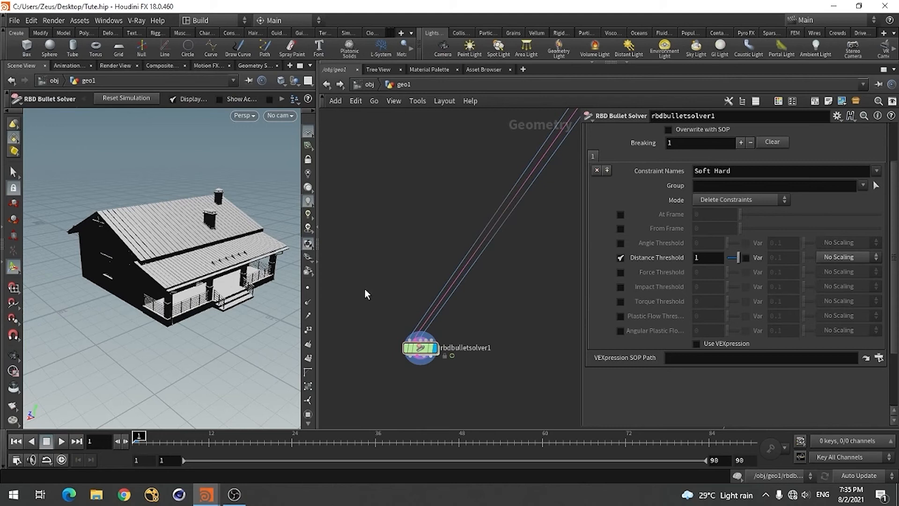
pyautogui.hotkey('ctrl', 's')
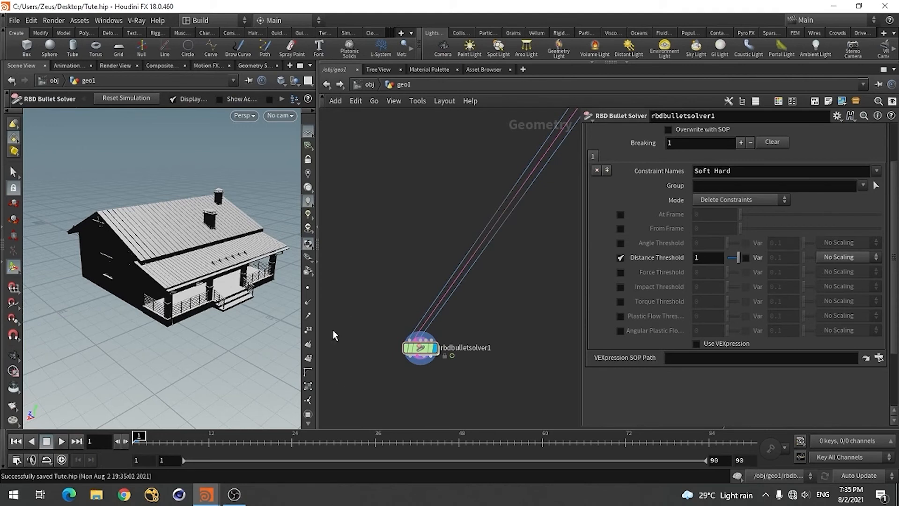
# Play the rbdbulletsolver1 simulation from frame 1 to check how the house breaks apart
pyautogui.scroll(-4, 334, 336)
pyautogui.scroll(-3, 507, 220)
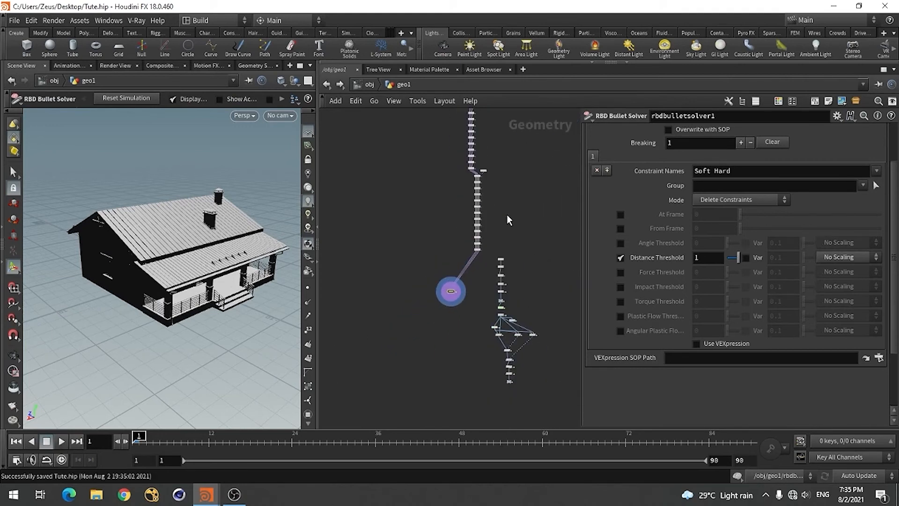
pyautogui.scroll(4, 496, 368)
pyautogui.scroll(6, 401, 199)
pyautogui.scroll(2, 370, 293)
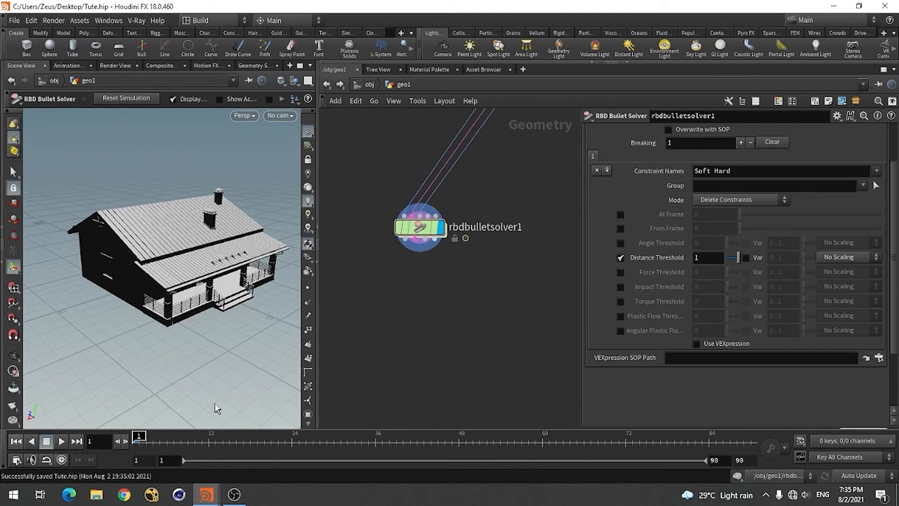
pyautogui.click(61, 441)
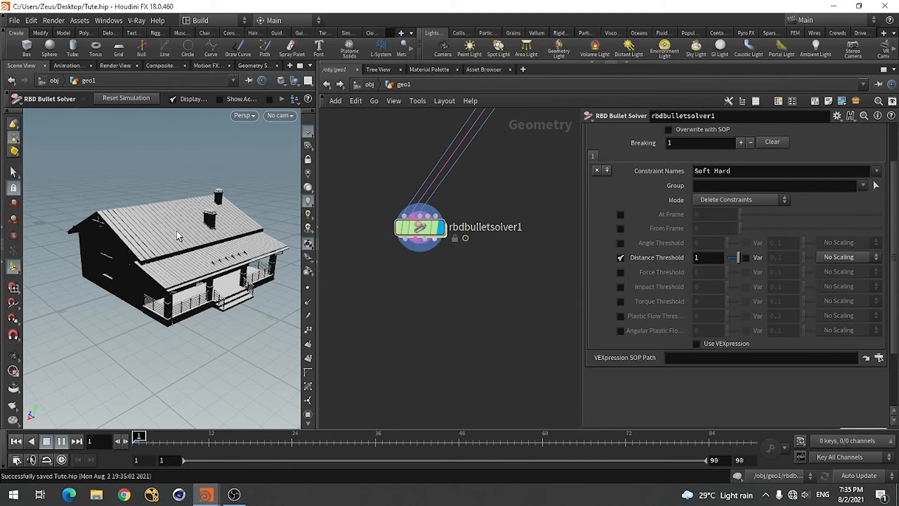
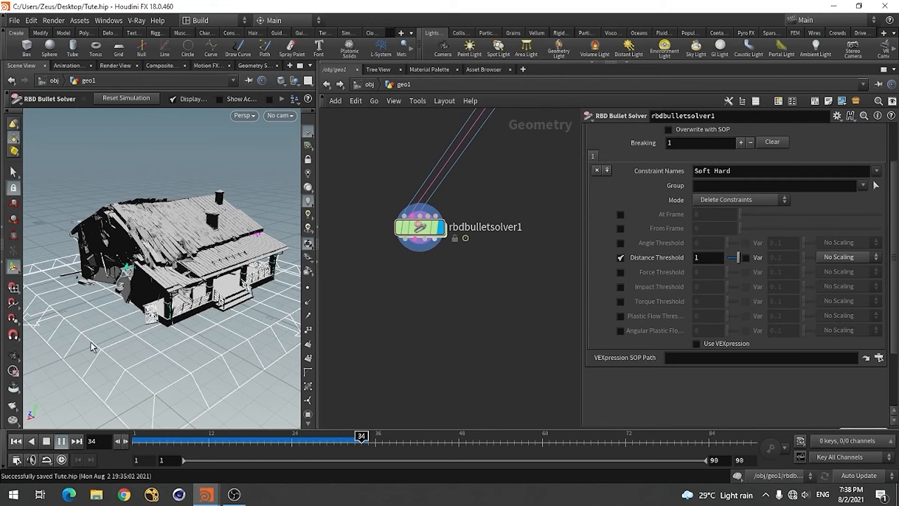
# Stop the simulation playback and examine the broken end of the house up close
pyautogui.click(48, 442)
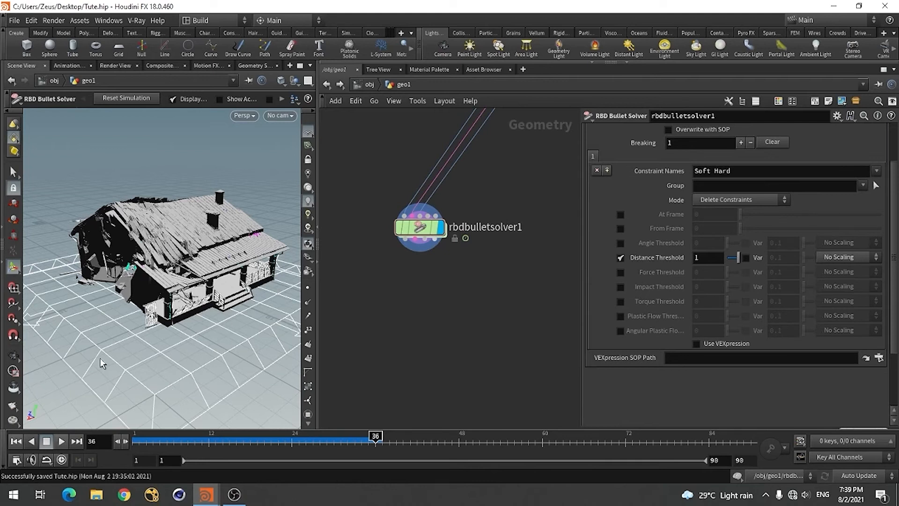
pyautogui.press('Escape')
pyautogui.moveTo(113, 282)
pyautogui.mouseDown()
pyautogui.moveTo(161, 278)
pyautogui.moveTo(122, 293)
pyautogui.mouseUp()
pyautogui.moveTo(89, 276); pyautogui.dragTo(157, 254, button='right')
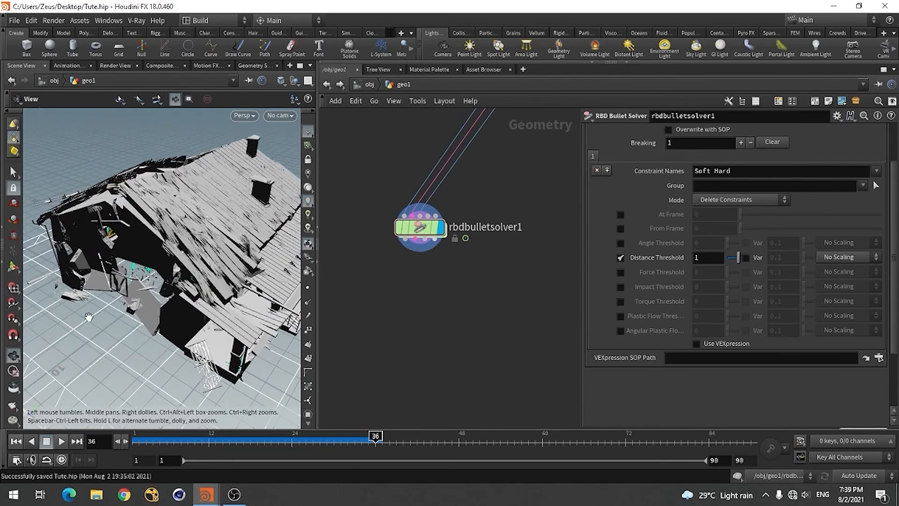
pyautogui.keyDown('alt'); pyautogui.moveTo(89, 317); pyautogui.dragTo(106, 297); pyautogui.keyUp('alt')
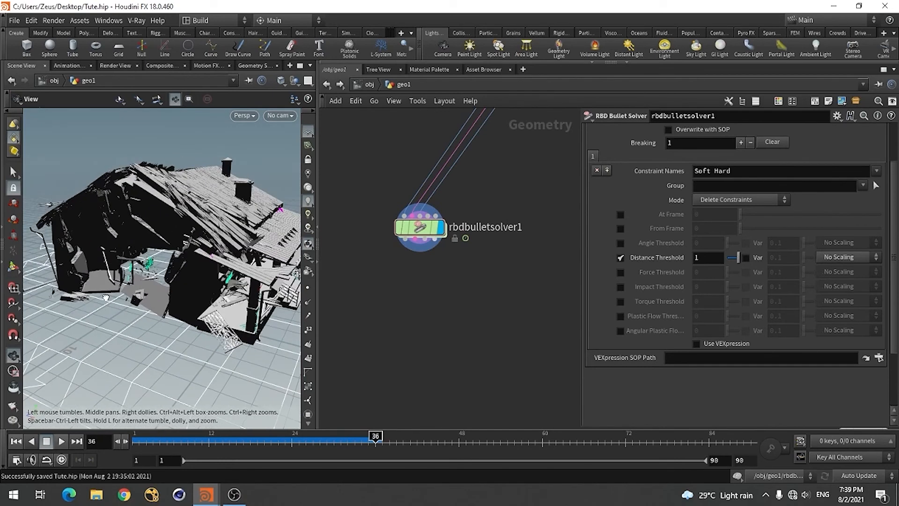
# Switch the viewport lighting mode to soften the harsh black shading and view the broken house at frame 32
pyautogui.click(308, 188)
pyautogui.keyDown('alt'); pyautogui.moveTo(124, 290); pyautogui.dragTo(145, 292); pyautogui.keyUp('alt')
pyautogui.keyDown('alt'); pyautogui.moveTo(151, 338); pyautogui.dragTo(149, 314); pyautogui.keyUp('alt')
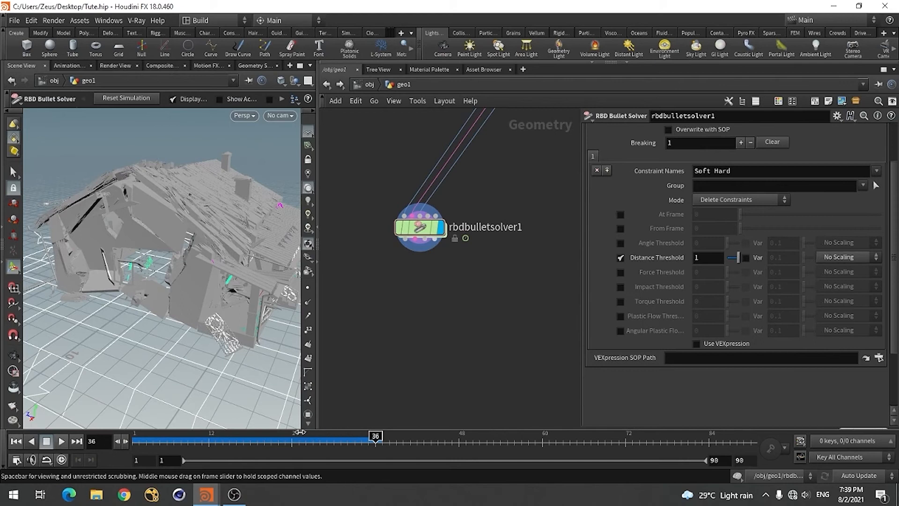
pyautogui.moveTo(300, 434); pyautogui.dragTo(347, 436)
pyautogui.scroll(-5, 412, 355)
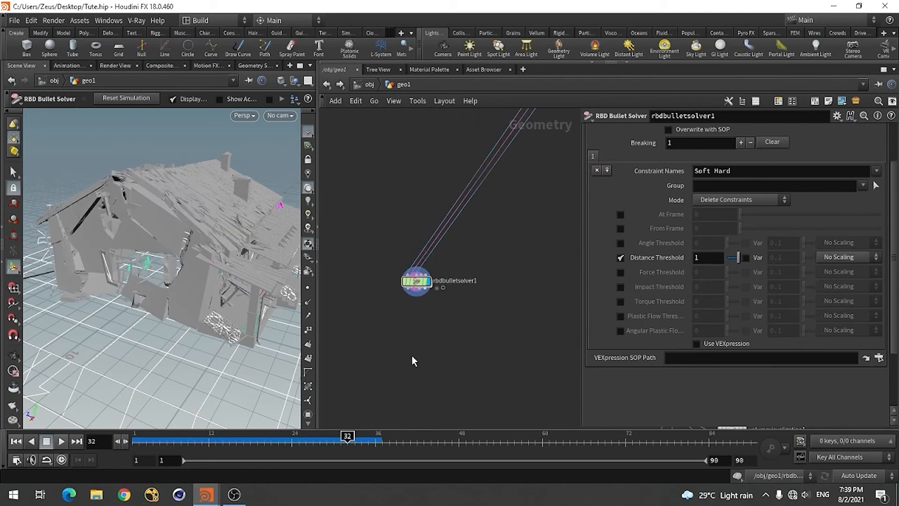
pyautogui.scroll(5, 407, 323)
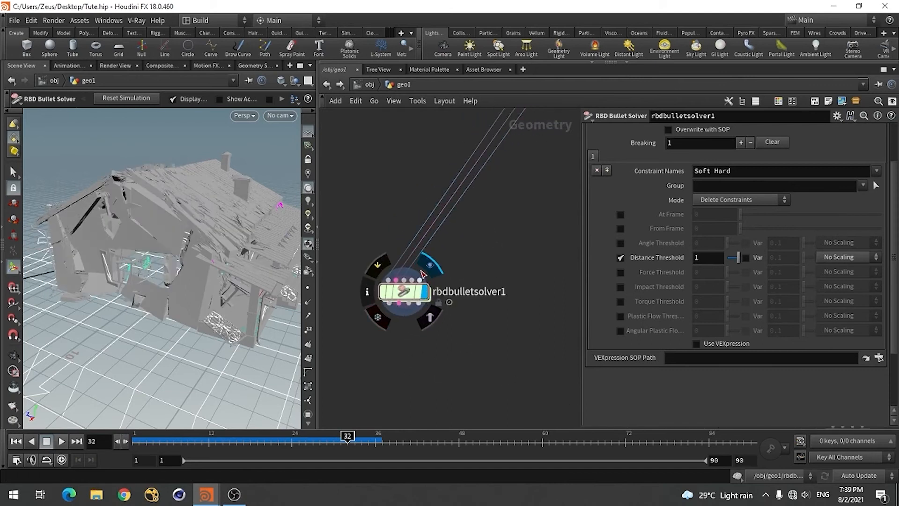
pyautogui.scroll(-6, 433, 349)
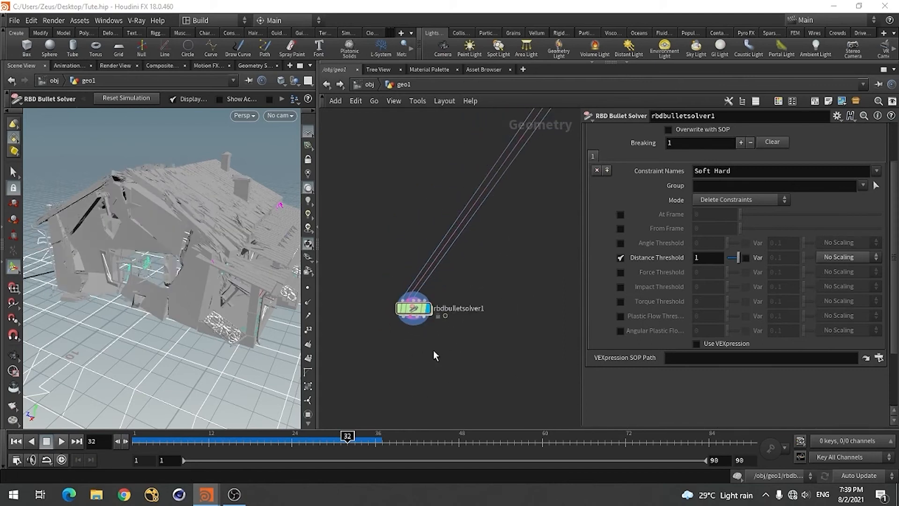
pyautogui.scroll(-5, 500, 281)
pyautogui.scroll(5, 491, 323)
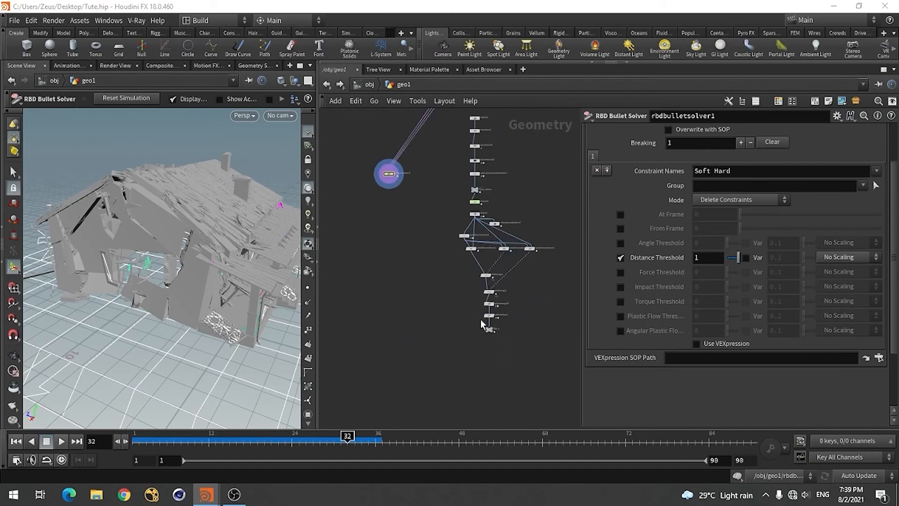
pyautogui.scroll(-3, 478, 323)
pyautogui.scroll(4, 408, 264)
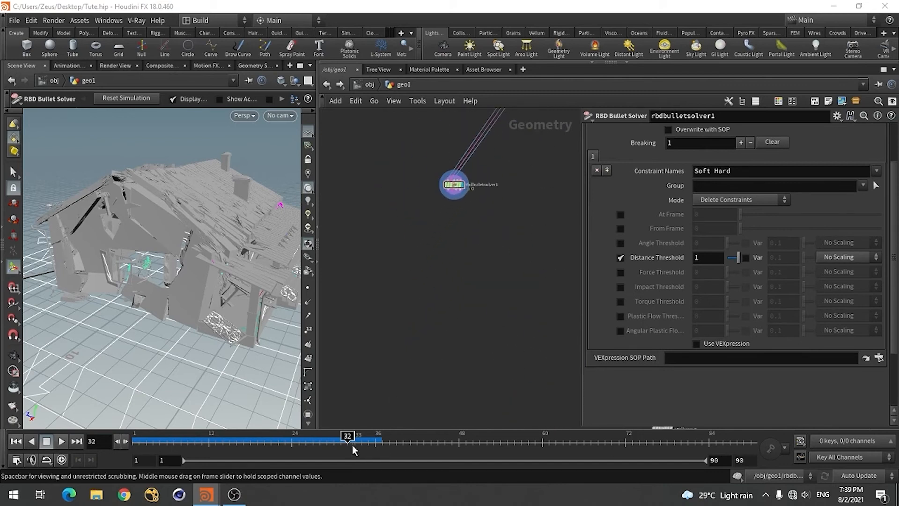
# Scrub back through the simulated frames to frame 13, and return to frame 1
pyautogui.moveTo(230, 444); pyautogui.dragTo(214, 442)
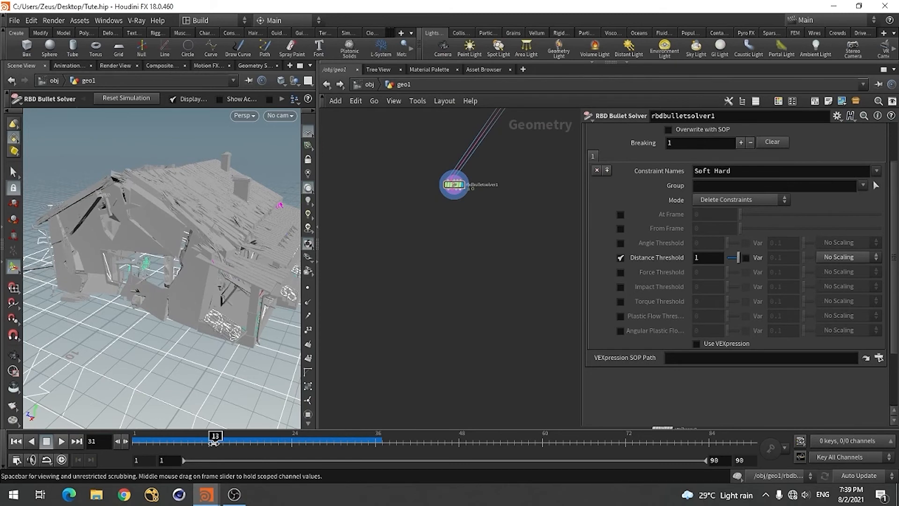
pyautogui.click(15, 444)
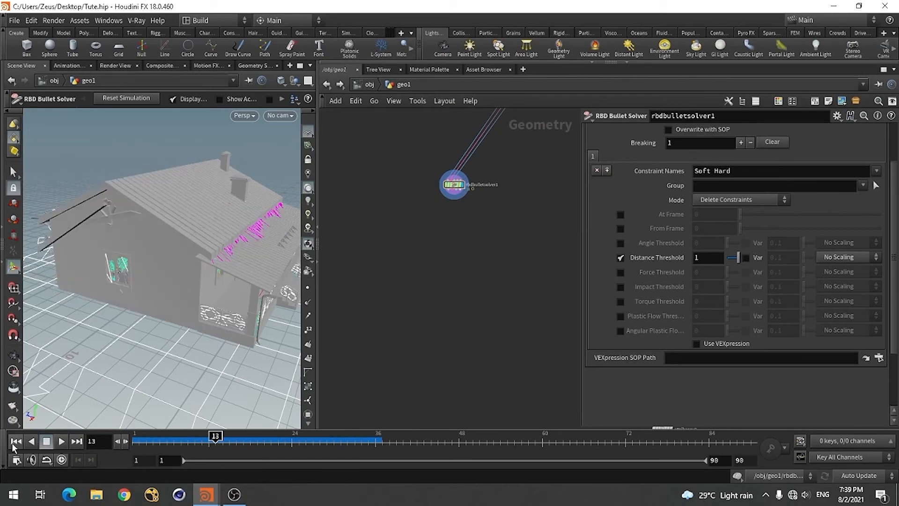
pyautogui.scroll(-3, 435, 358)
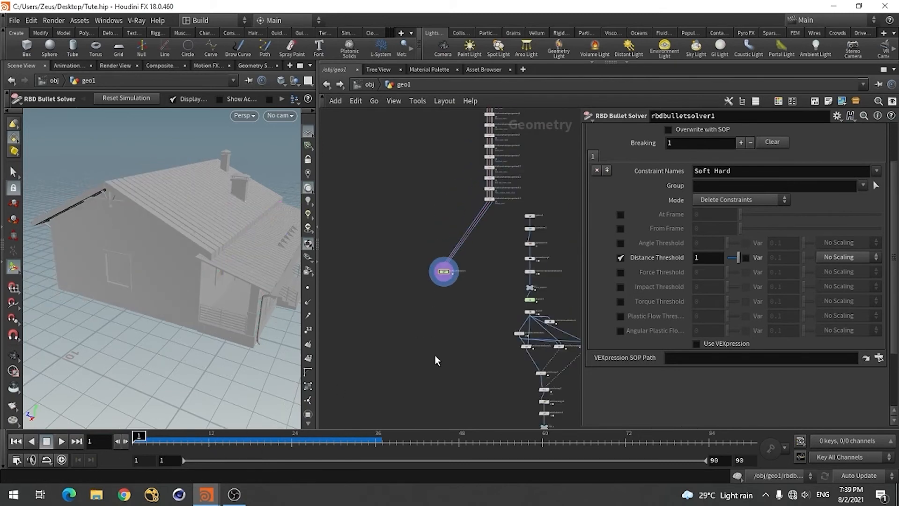
pyautogui.scroll(3, 463, 285)
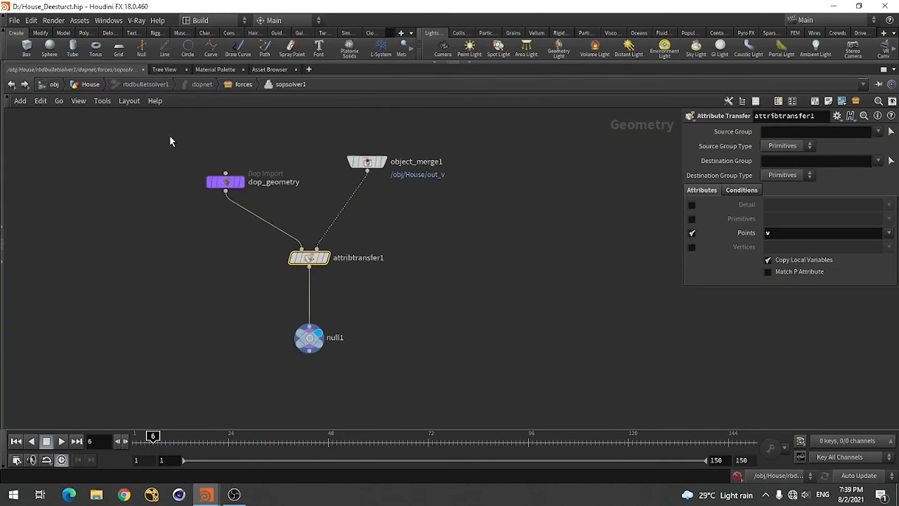
# In the House_Deesturct.hip scene, return to the House network and copy the rbdio2 node below rbdbulletsolver1
pyautogui.click(11, 84)
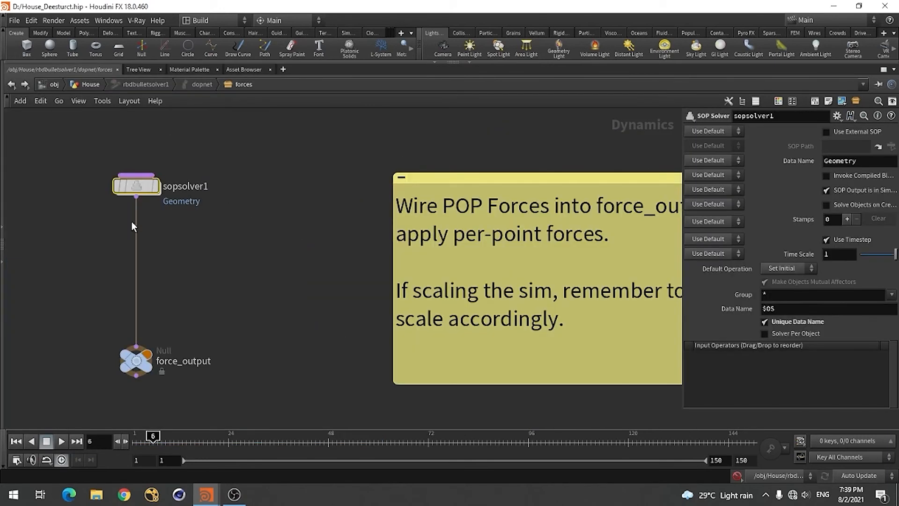
pyautogui.click(12, 88)
pyautogui.scroll(-4, 471, 209)
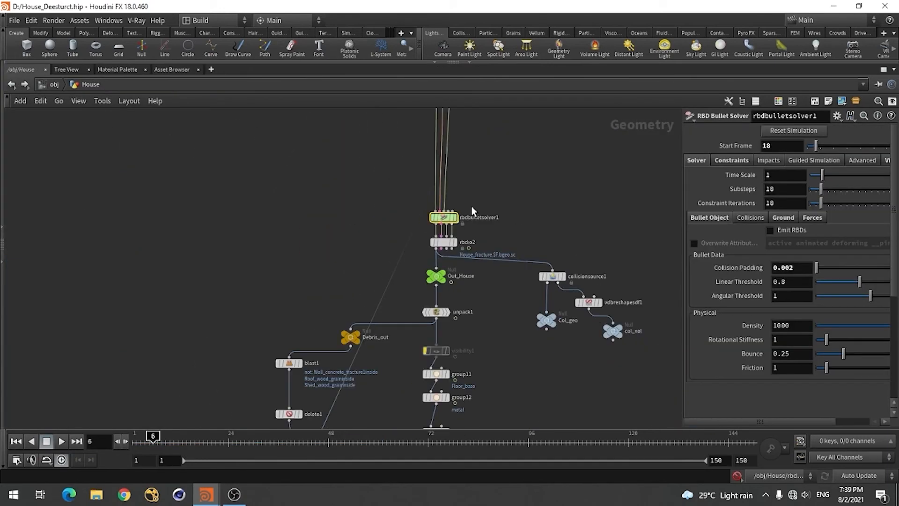
pyautogui.scroll(3, 470, 255)
pyautogui.click(399, 228)
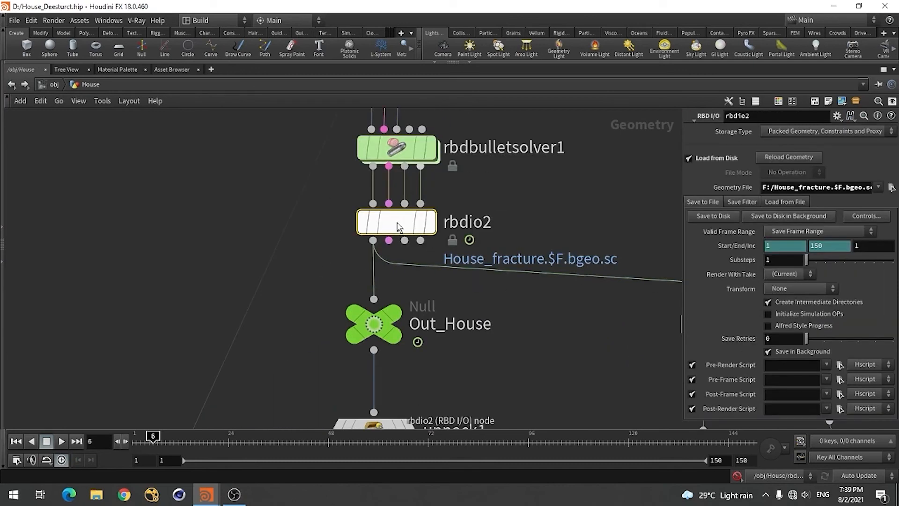
pyautogui.moveTo(399, 228)
pyautogui.hotkey('ctrl', 'c')
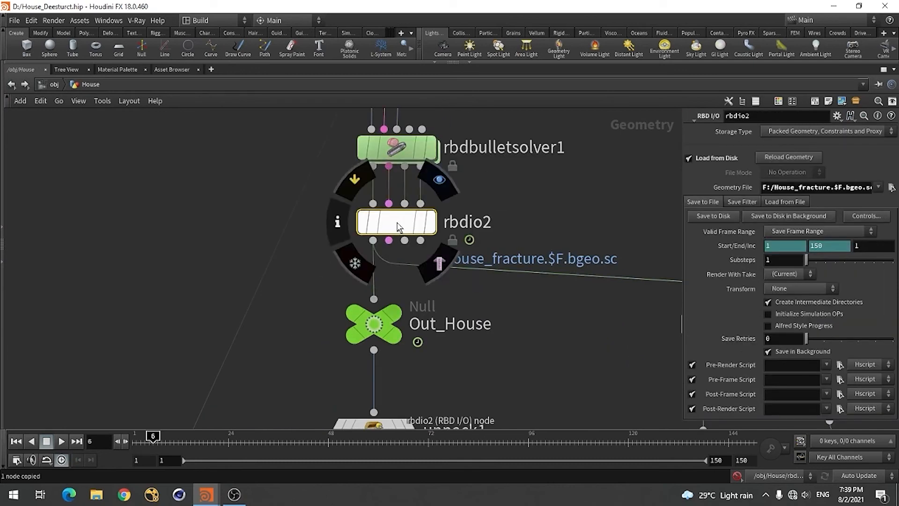
# Paste the copied RBD I/O node into geo1 of Tute.hip, dismiss the paste errors and place it below rbdbulletsolver1
pyautogui.hotkey('alt', 'Tab')
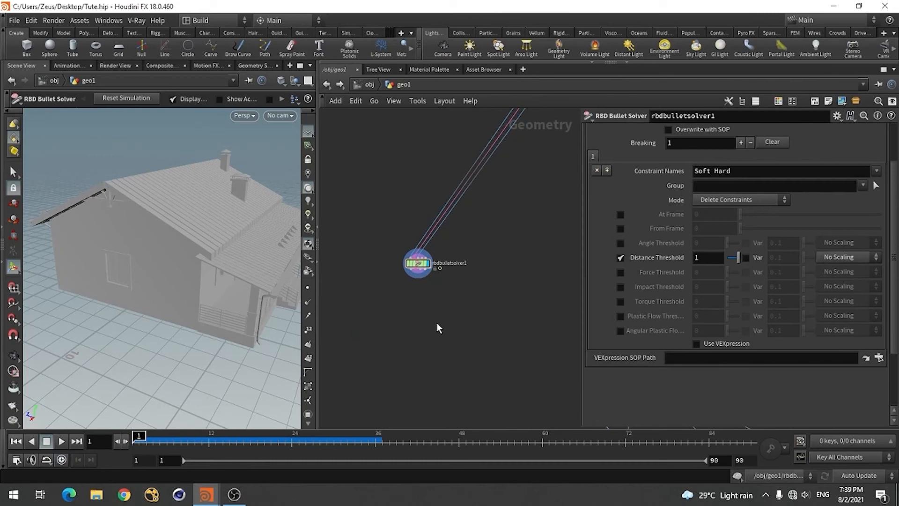
pyautogui.hotkey('ctrl', 'v')
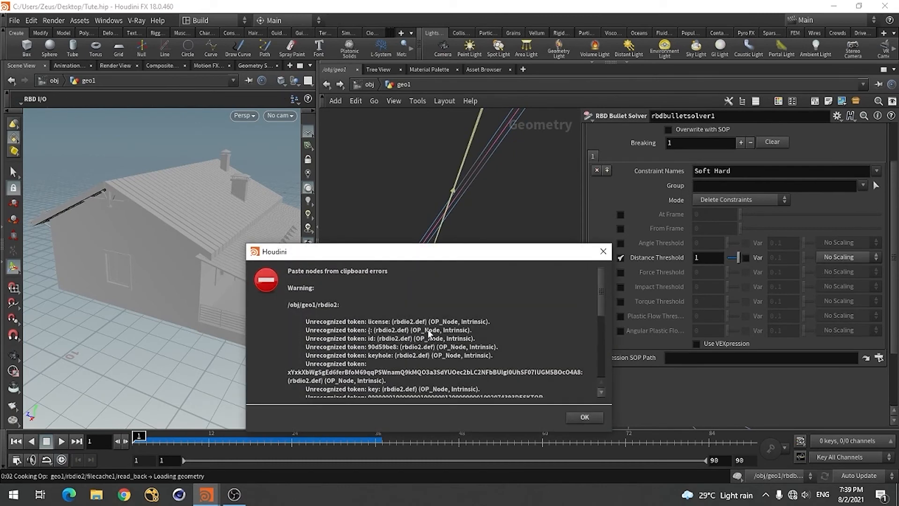
pyautogui.click(585, 417)
pyautogui.scroll(4, 432, 338)
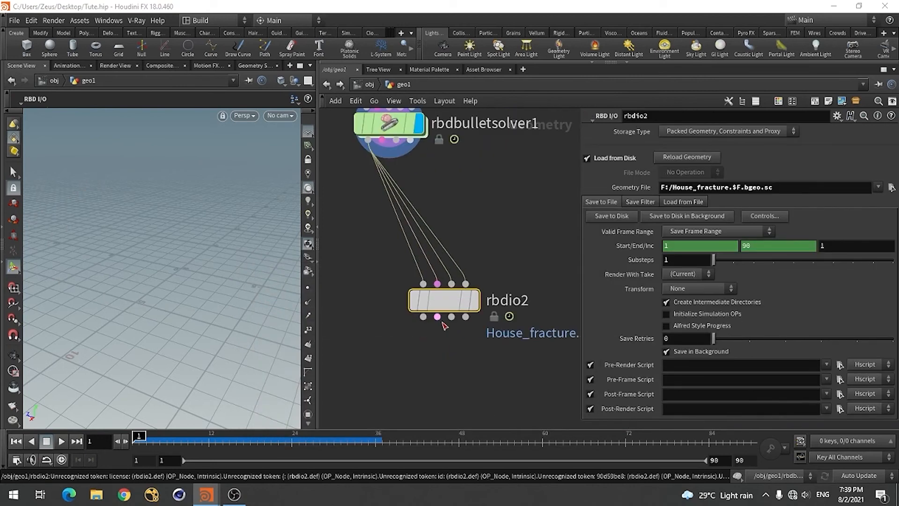
pyautogui.moveTo(415, 302); pyautogui.dragTo(396, 301)
pyautogui.scroll(2, 435, 262)
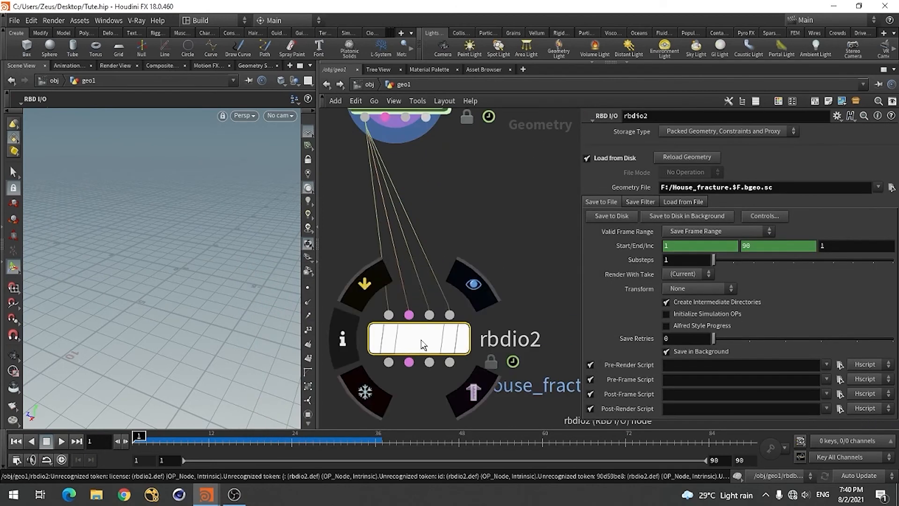
pyautogui.scroll(-2, 421, 342)
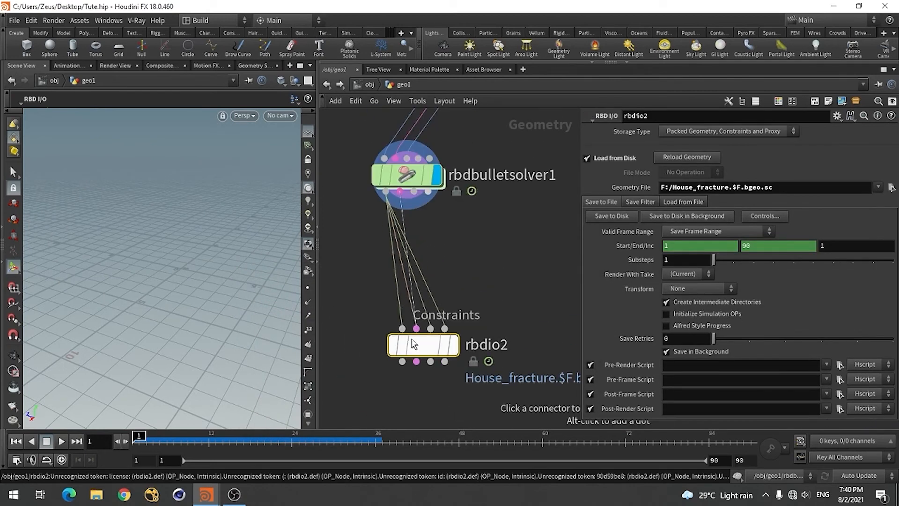
# Wire rbdbulletsolver1's second, third and fourth outputs into the matching inputs of rbdio2, and display rbdio2
pyautogui.moveTo(417, 328); pyautogui.dragTo(415, 211)
pyautogui.click(414, 192)
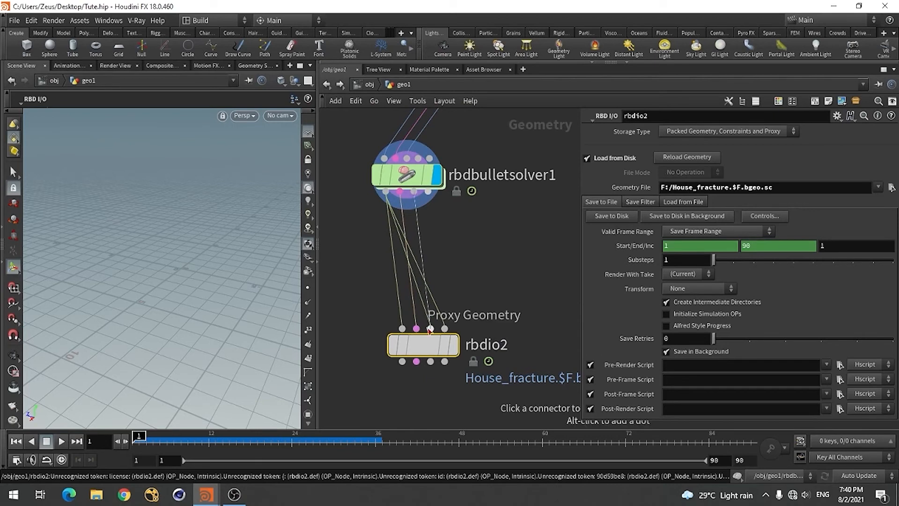
pyautogui.click(429, 327)
pyautogui.click(428, 192)
pyautogui.click(444, 329)
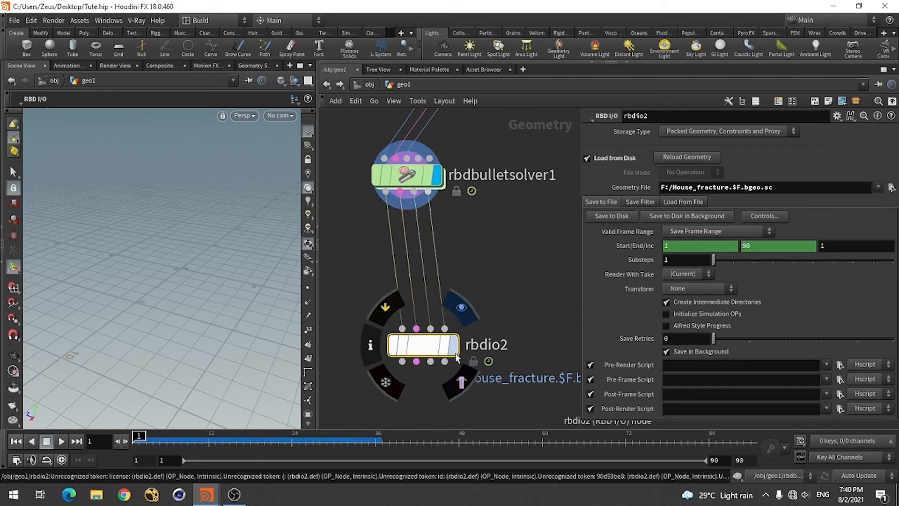
pyautogui.click(453, 345)
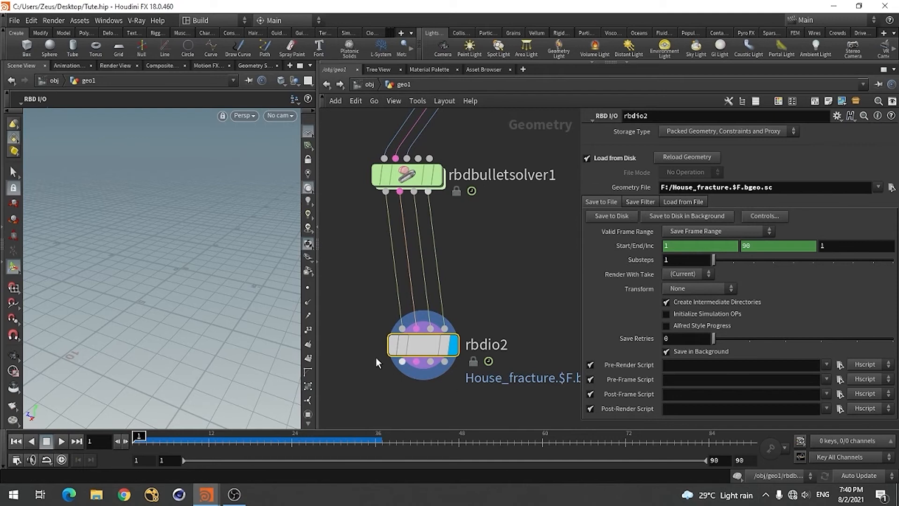
# Scrub the House_fracture cache loaded by rbdio2 up to frame 36 to check the start of the destruction
pyautogui.keyDown('alt'); pyautogui.moveTo(203, 355); pyautogui.dragTo(198, 362); pyautogui.keyUp('alt')
pyautogui.moveTo(222, 438); pyautogui.dragTo(267, 439)
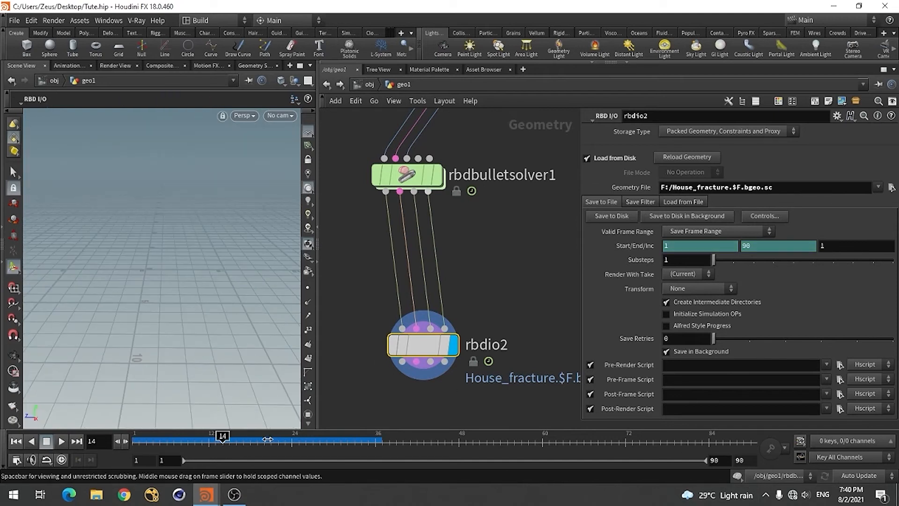
pyautogui.click(302, 440)
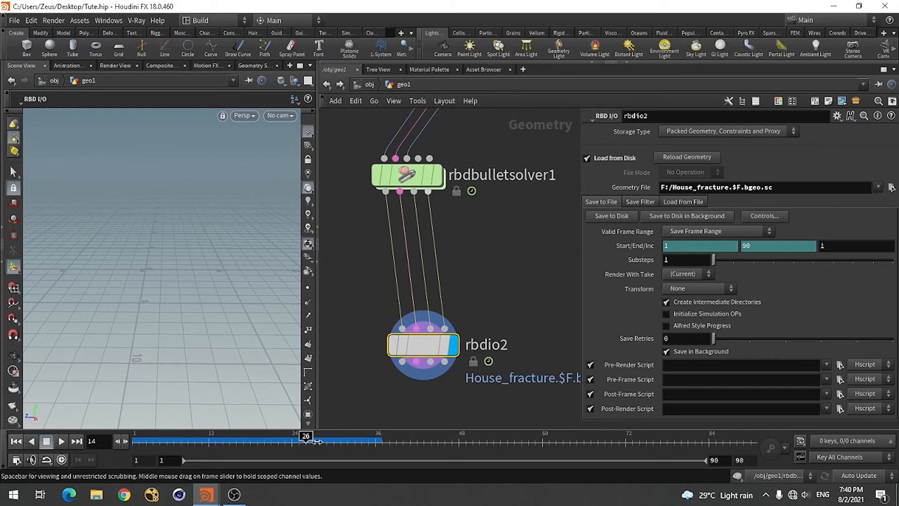
pyautogui.click(374, 439)
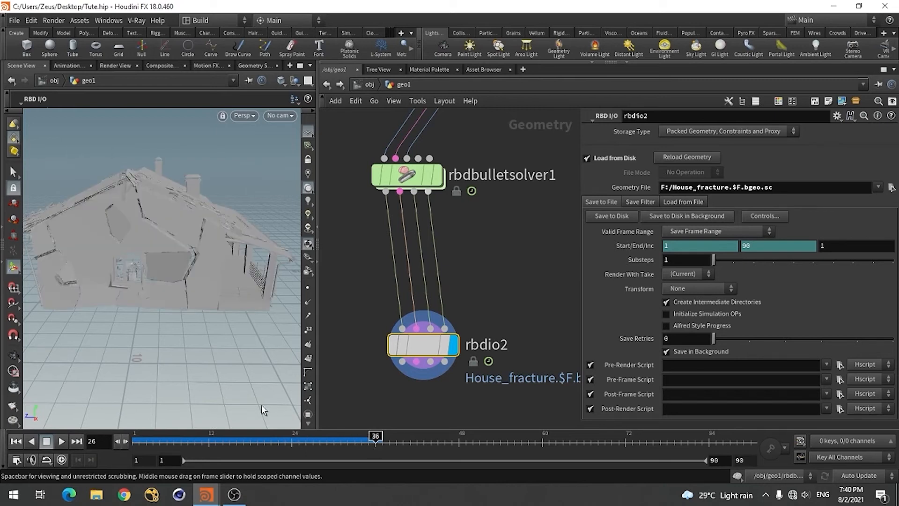
# Examine the whole house from above and step the cached destruction forward to frame 83
pyautogui.keyDown('alt'); pyautogui.moveTo(230, 280); pyautogui.dragTo(208, 292); pyautogui.keyUp('alt')
pyautogui.keyDown('alt'); pyautogui.moveTo(208, 291); pyautogui.dragTo(119, 342, button='right'); pyautogui.keyUp('alt')
pyautogui.rightClick(119, 342)
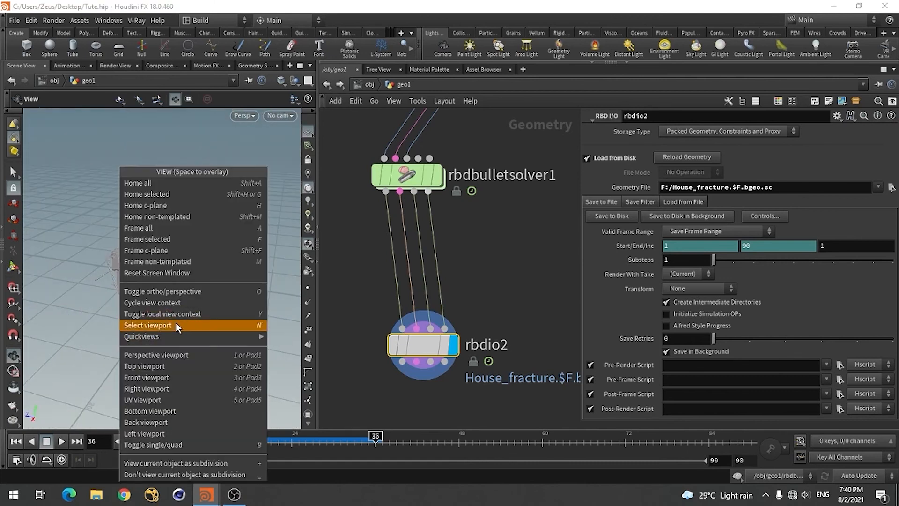
pyautogui.click(59, 313)
pyautogui.keyDown('alt'); pyautogui.moveTo(148, 321); pyautogui.dragTo(149, 328); pyautogui.keyUp('alt')
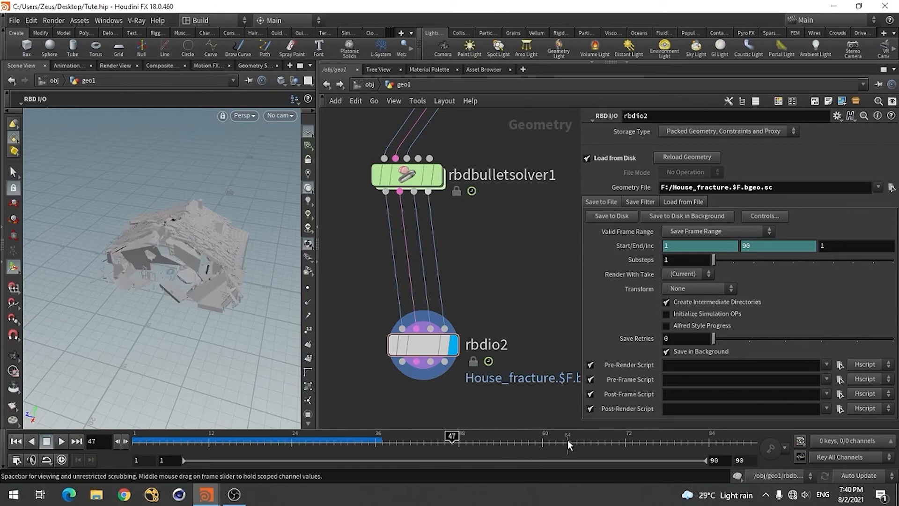
pyautogui.click(622, 442)
pyautogui.click(701, 442)
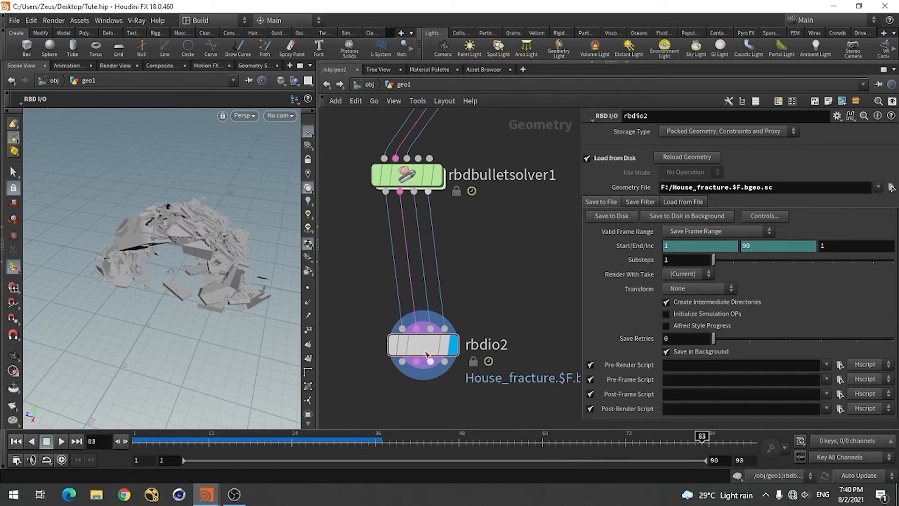
# Move rbdio2 up directly beneath rbdbulletsolver1 and inspect the collapsed house at frame 83
pyautogui.moveTo(414, 347); pyautogui.dragTo(398, 310)
pyautogui.press('Escape')
pyautogui.moveTo(210, 301)
pyautogui.mouseDown()
pyautogui.moveTo(214, 243)
pyautogui.moveTo(195, 297)
pyautogui.mouseUp()
pyautogui.press('h')
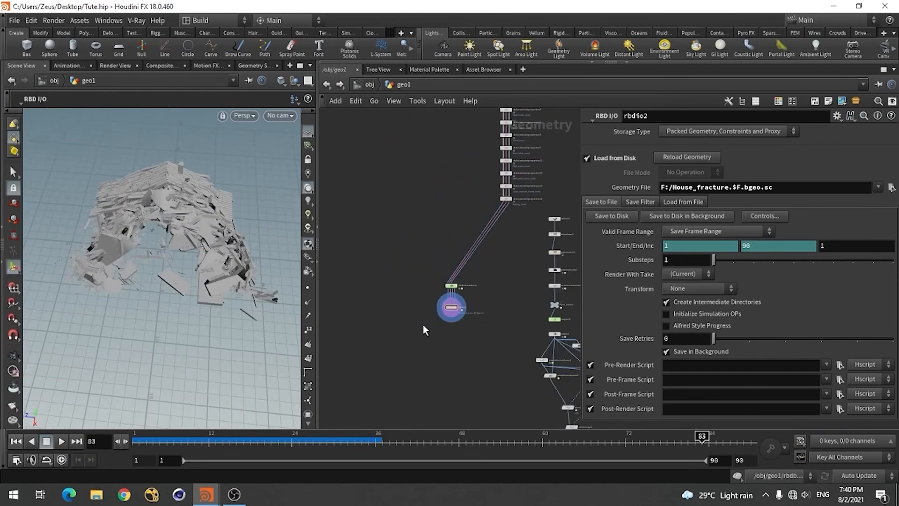
pyautogui.scroll(5, 414, 295)
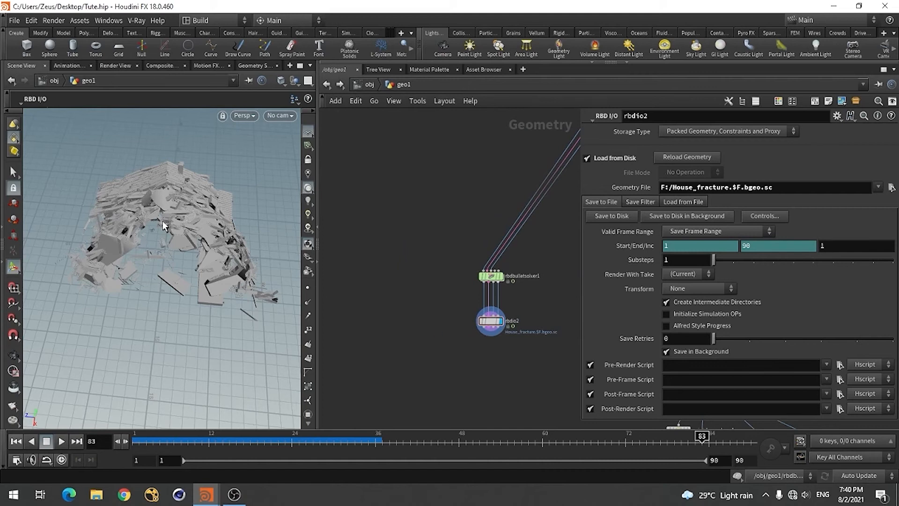
pyautogui.scroll(-4, 476, 338)
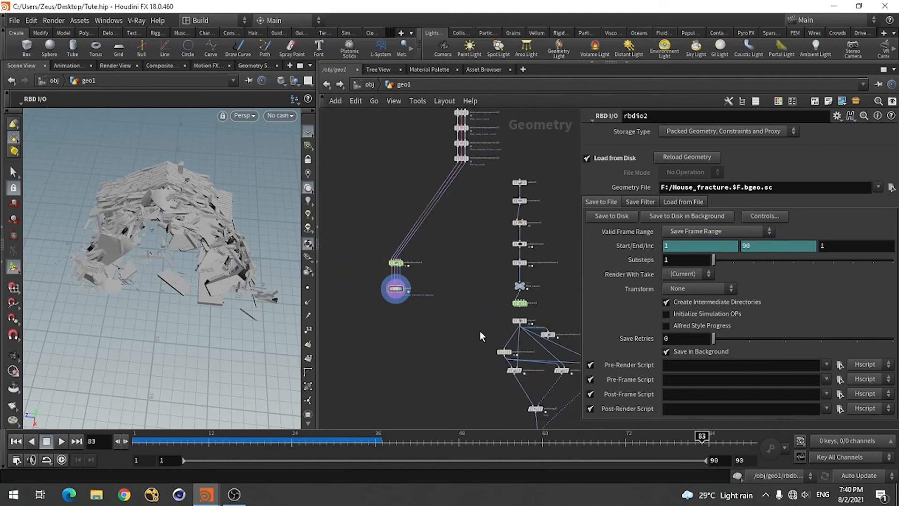
pyautogui.scroll(4, 390, 302)
pyautogui.scroll(-4, 403, 305)
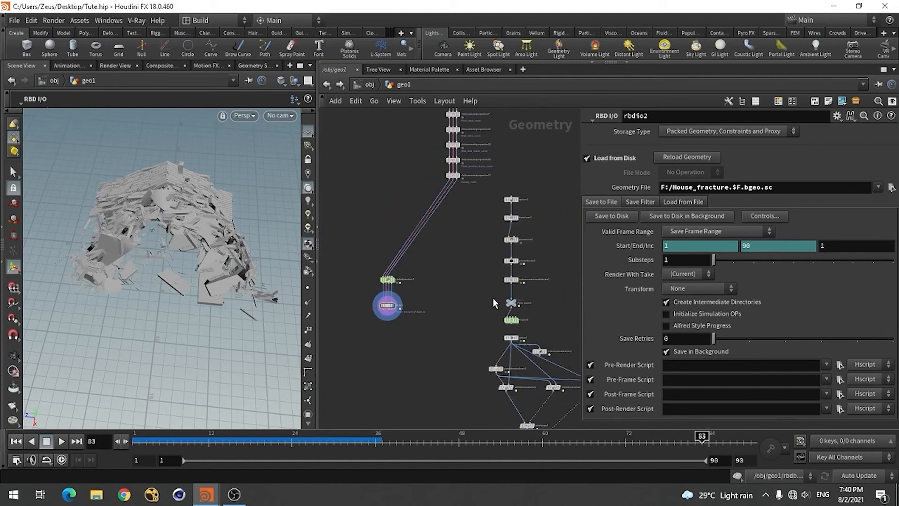
# Examine the fire's dopnet1 chain and, in the House_Deesturct.hip reference scene, the collisionsource1 branch fed by rbdio2
pyautogui.scroll(5, 494, 300)
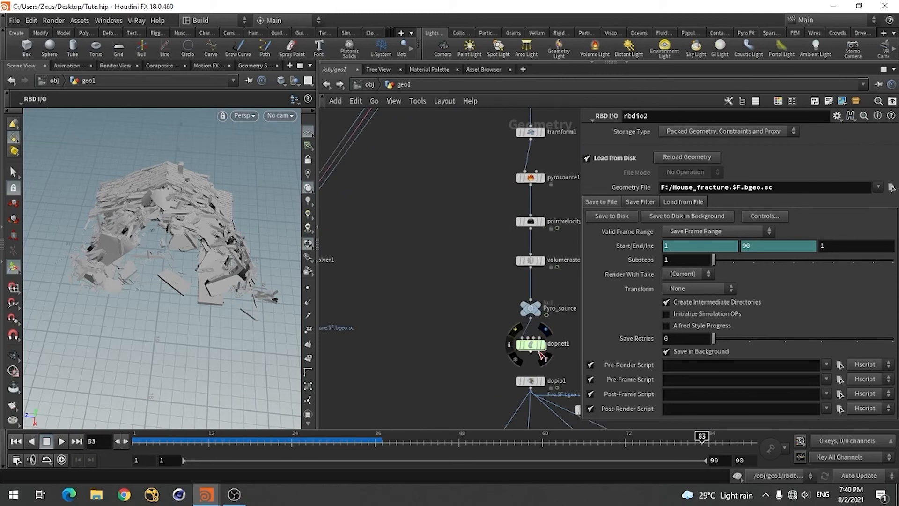
pyautogui.scroll(-3, 497, 352)
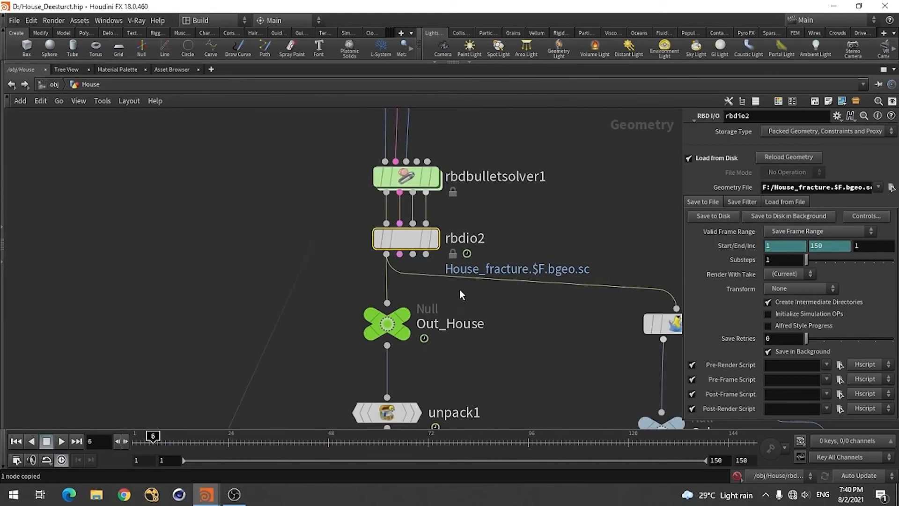
pyautogui.scroll(-5, 460, 293)
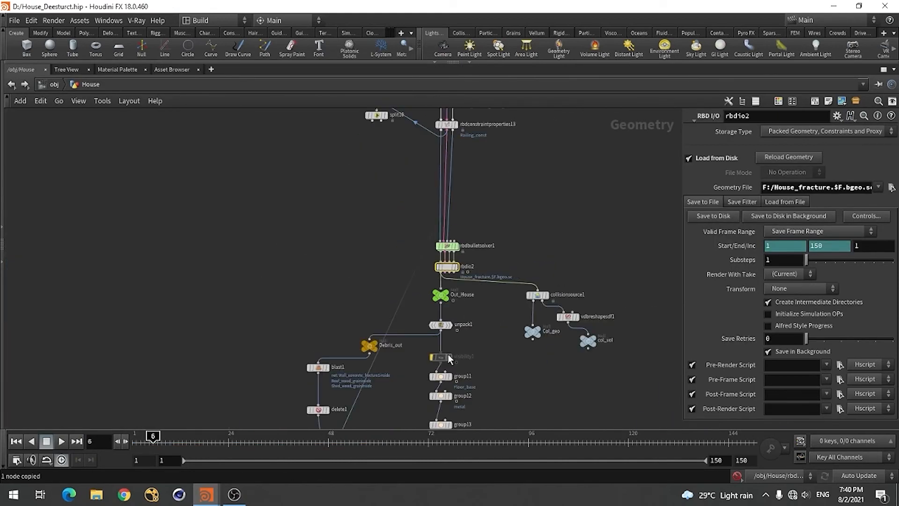
pyautogui.scroll(-4, 529, 262)
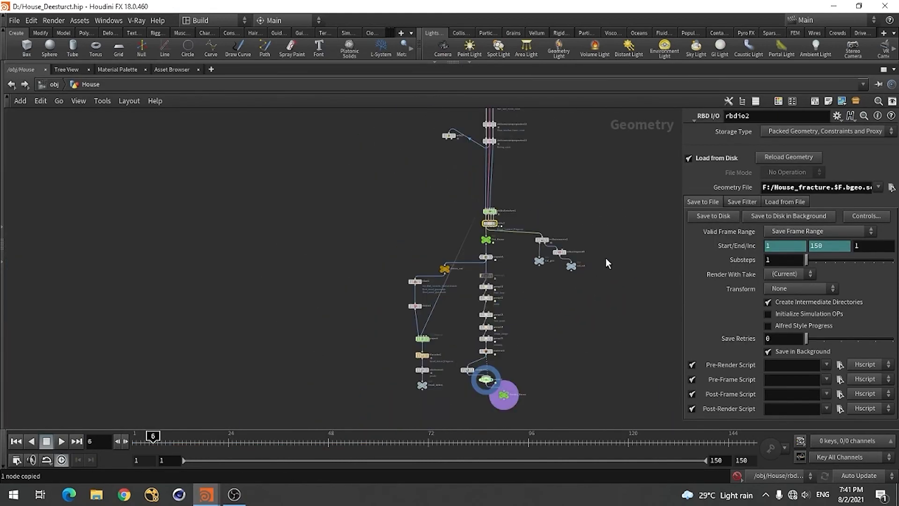
pyautogui.scroll(5, 606, 259)
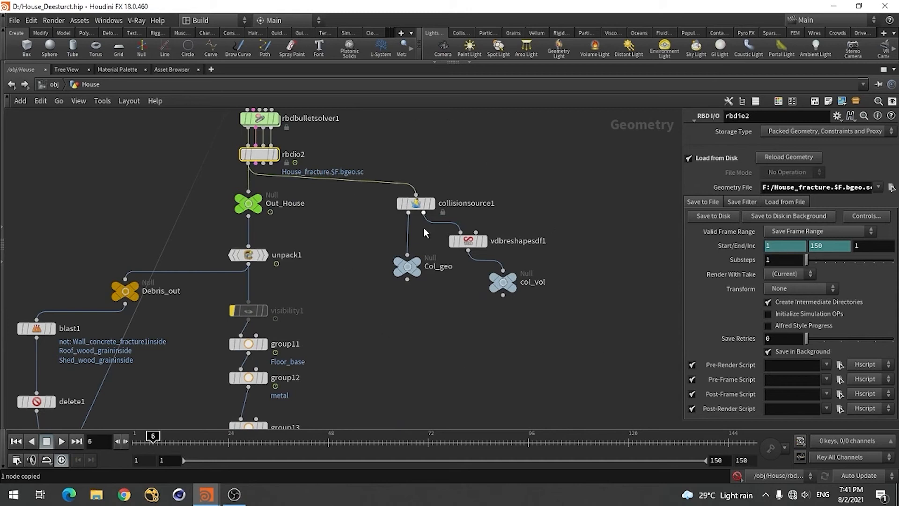
pyautogui.moveTo(416, 215)
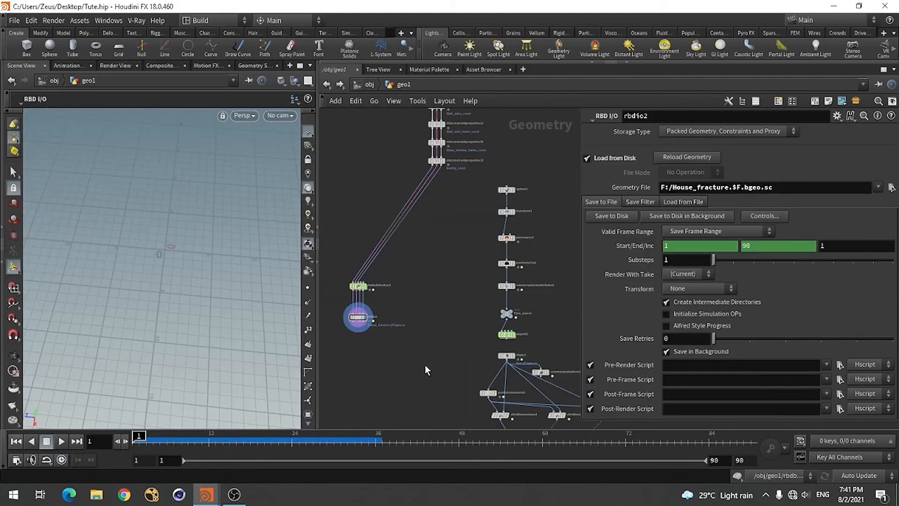
# Review the cached house in Tute.hip at frame 21, orbit to a lower side angle, and inspect it at frame 35
pyautogui.scroll(4, 366, 330)
pyautogui.scroll(-5, 406, 359)
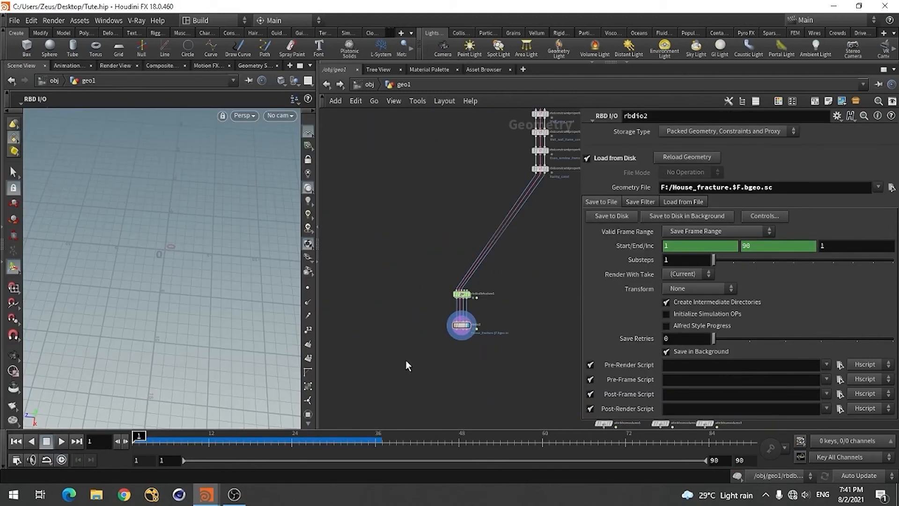
pyautogui.scroll(3, 405, 360)
pyautogui.scroll(-2, 385, 317)
pyautogui.scroll(3, 429, 347)
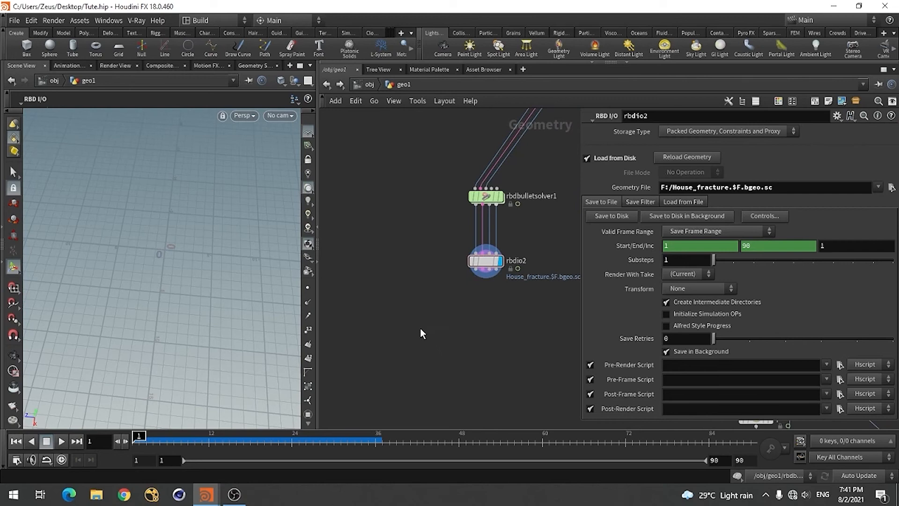
pyautogui.click(271, 442)
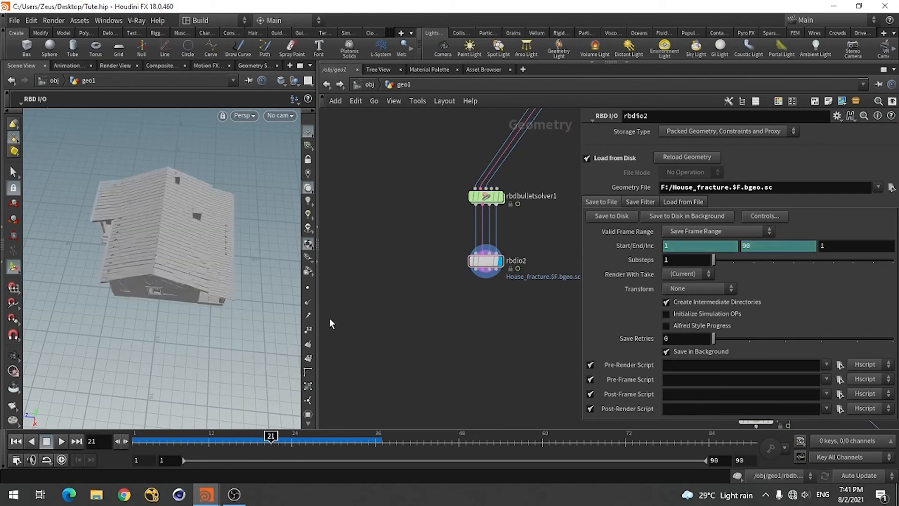
pyautogui.moveTo(217, 313); pyautogui.dragTo(199, 285)
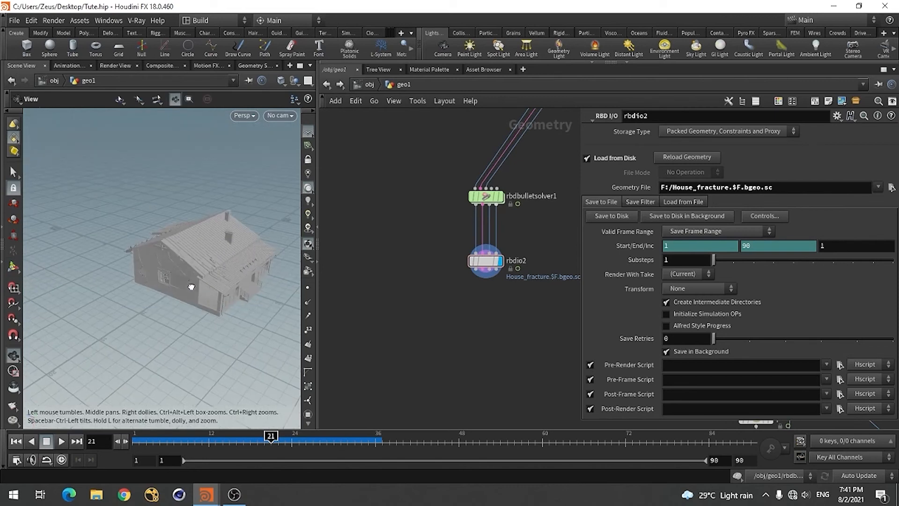
pyautogui.click(369, 439)
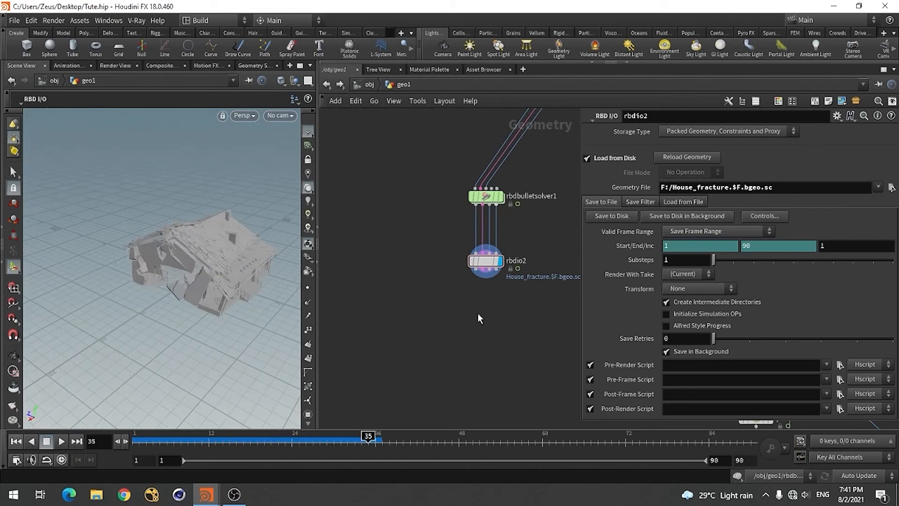
# Add a Collision Source node below rbdio2 and feed it from rbdio2's first output
pyautogui.scroll(-5, 388, 287)
pyautogui.scroll(6, 423, 268)
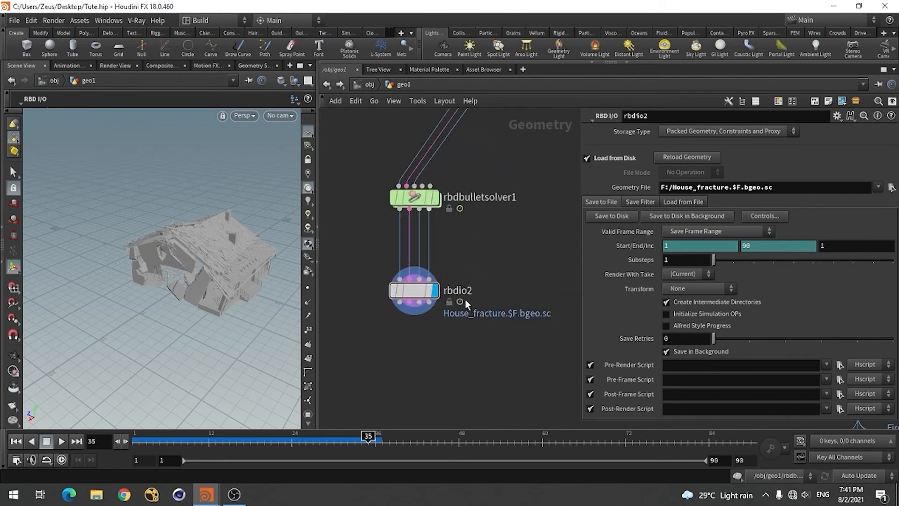
pyautogui.scroll(-2, 464, 295)
pyautogui.scroll(-3, 472, 300)
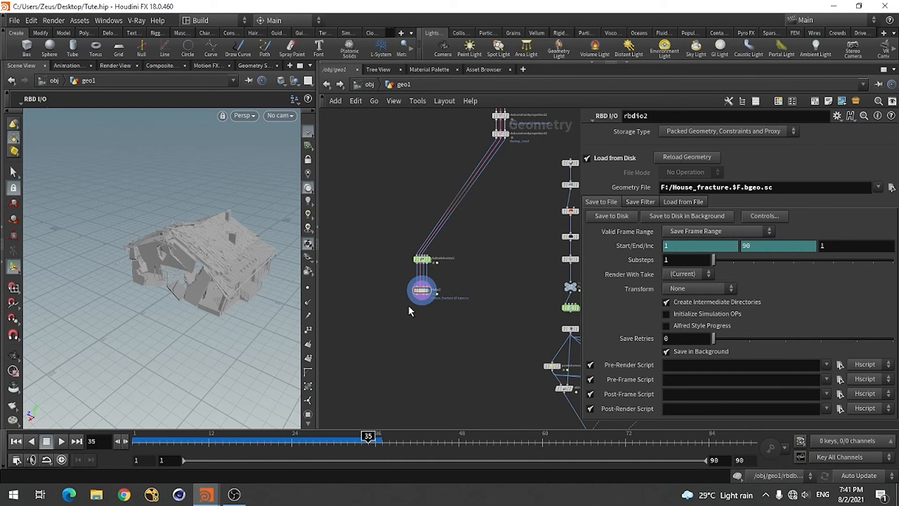
pyautogui.scroll(2, 413, 307)
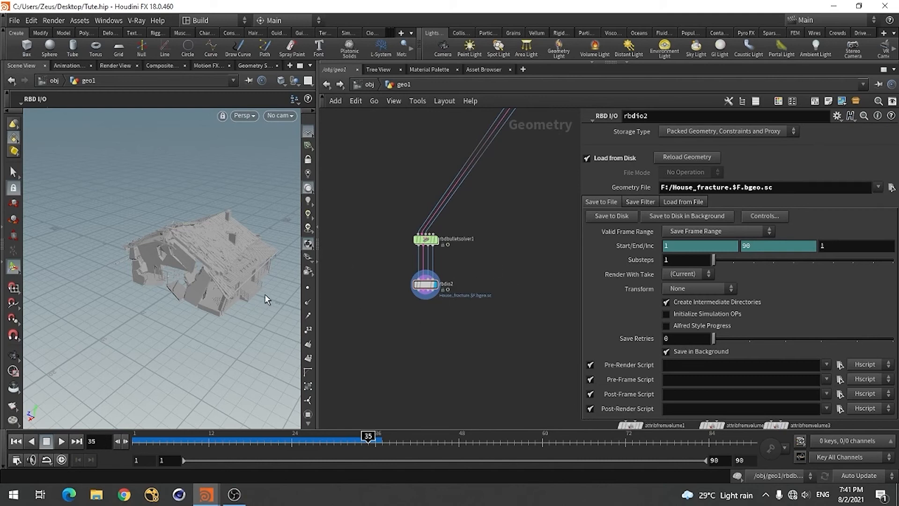
pyautogui.scroll(3, 441, 315)
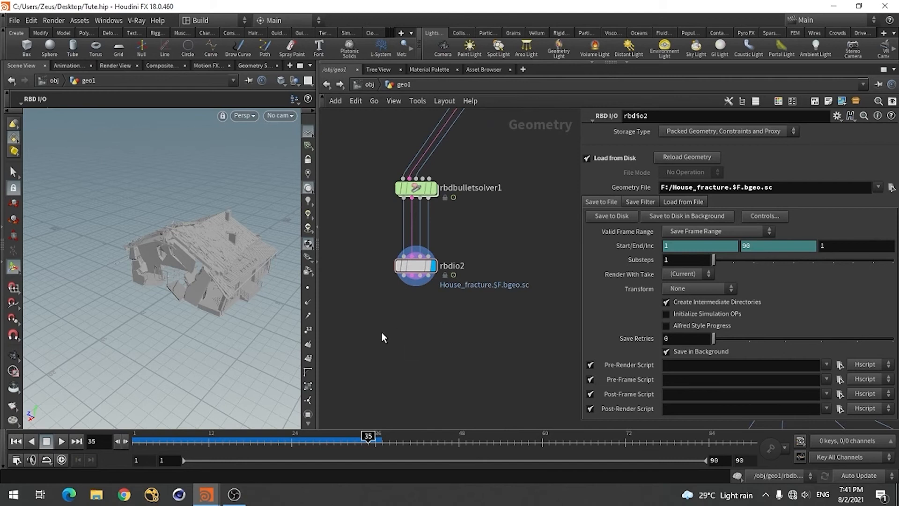
pyautogui.press('Tab')
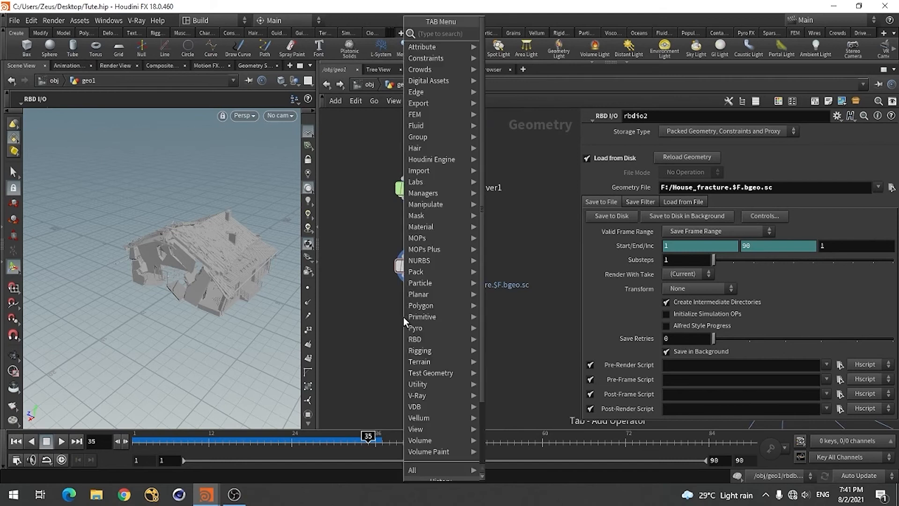
pyautogui.write('coll')
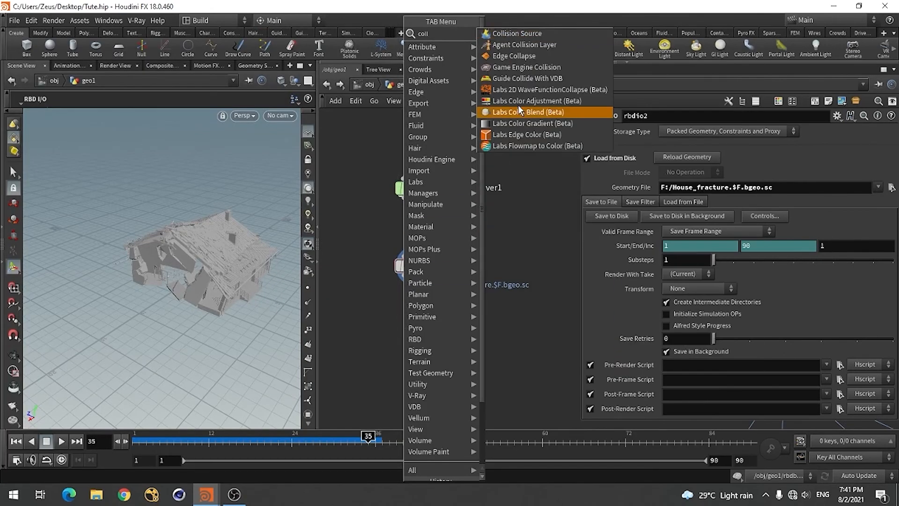
pyautogui.click(526, 36)
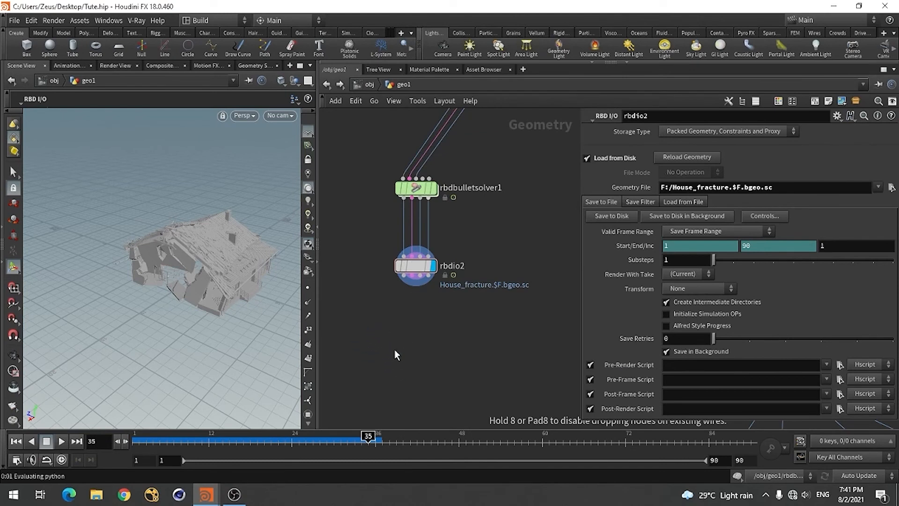
pyautogui.click(394, 349)
pyautogui.click(430, 304)
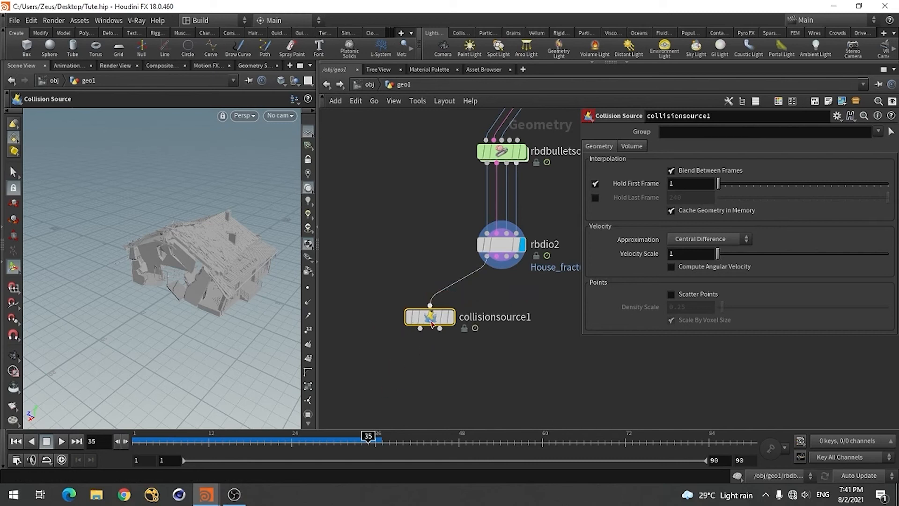
# Position and display collisionsource1 just below rbdio2, keeping its name, and save the scene
pyautogui.moveTo(430, 320); pyautogui.dragTo(373, 318)
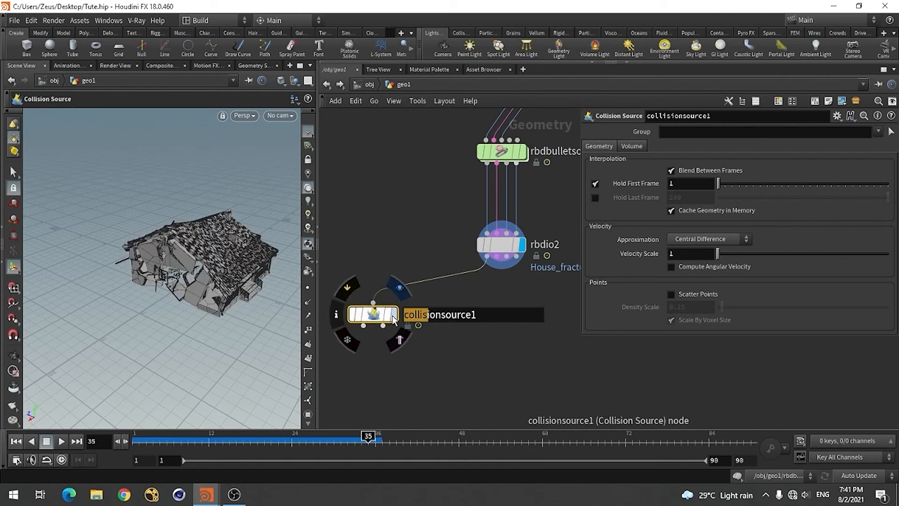
pyautogui.click(394, 314)
pyautogui.scroll(-2, 440, 302)
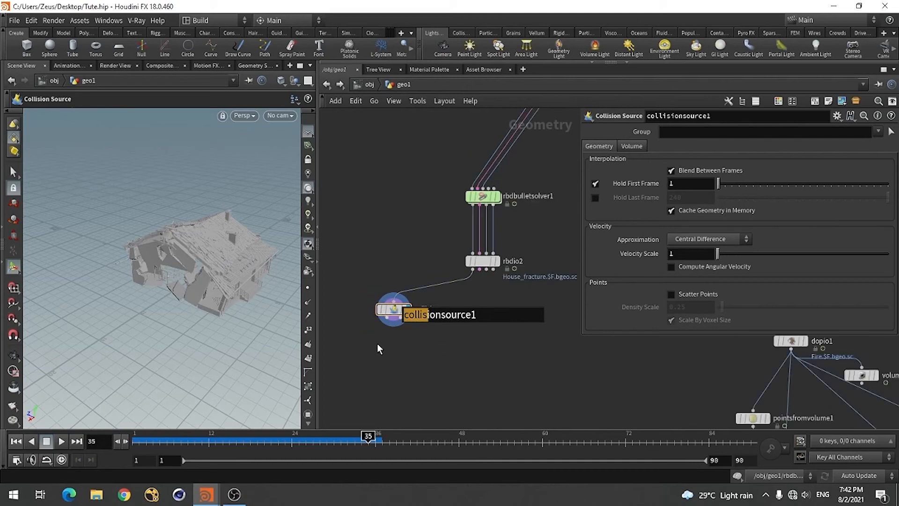
pyautogui.click(390, 310)
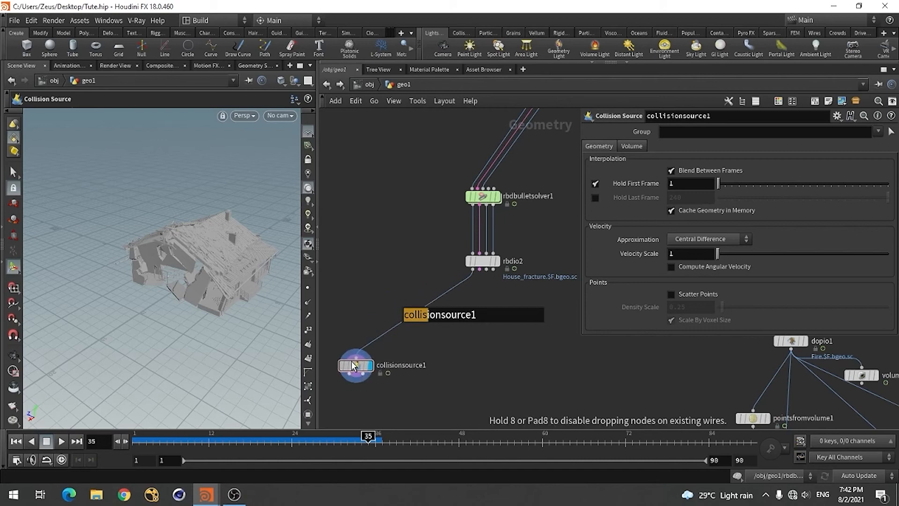
pyautogui.click(357, 355)
pyautogui.press('Return')
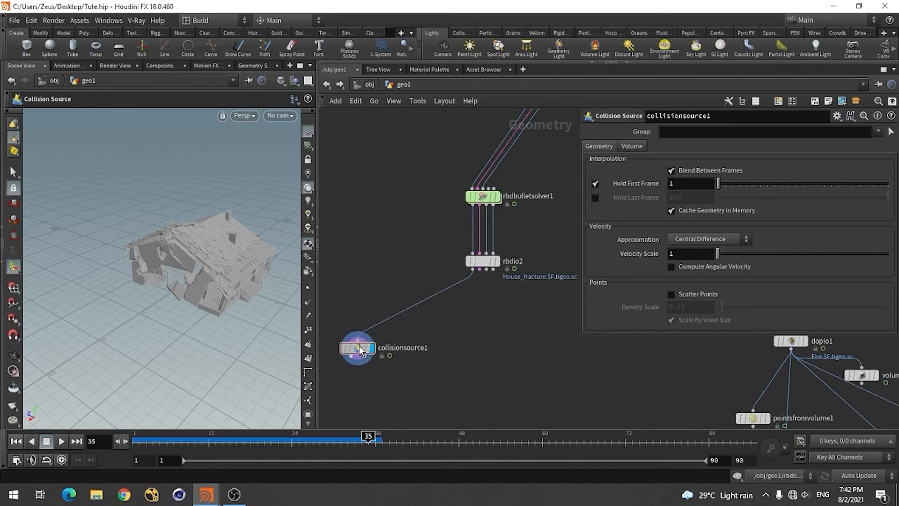
pyautogui.moveTo(358, 355); pyautogui.dragTo(402, 311)
pyautogui.scroll(4, 401, 313)
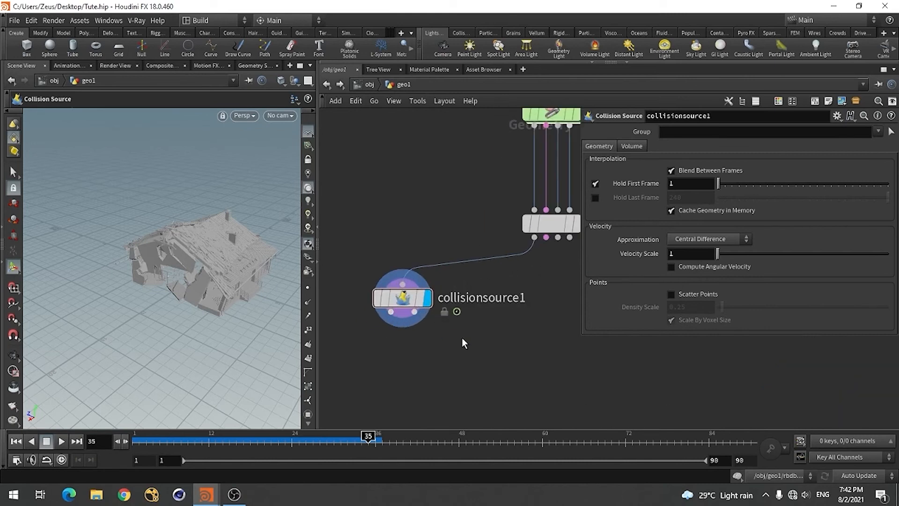
pyautogui.hotkey('ctrl', 's')
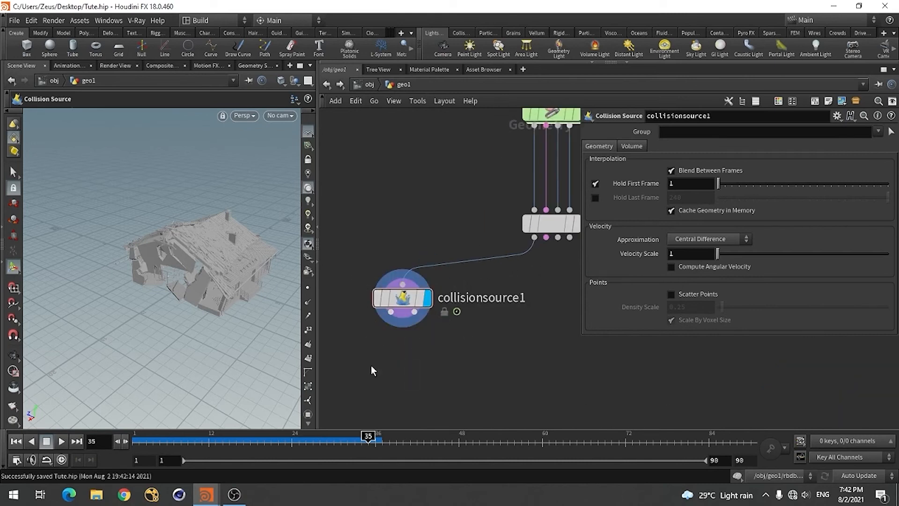
# Add a Null below collisionsource1 and wire collisionsource1's first output into it
pyautogui.press('Tab')
pyautogui.write('nul')
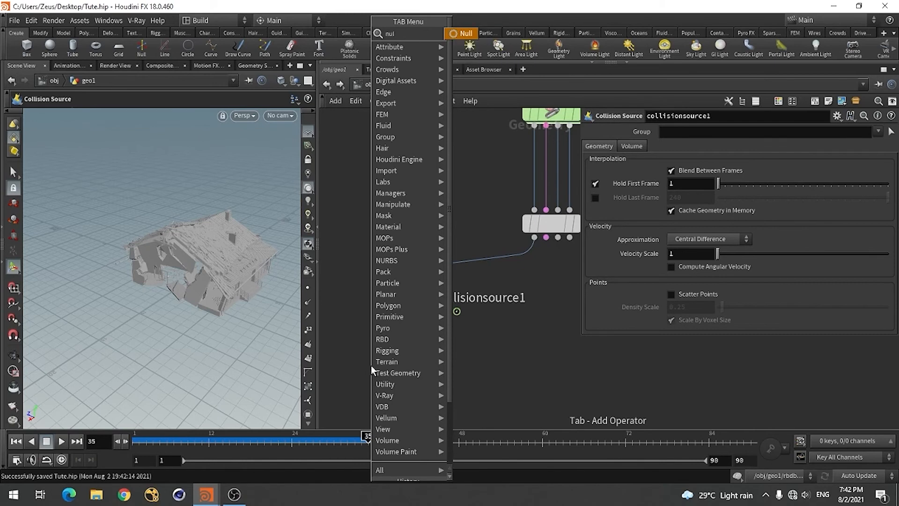
pyautogui.click(465, 33)
pyautogui.click(370, 375)
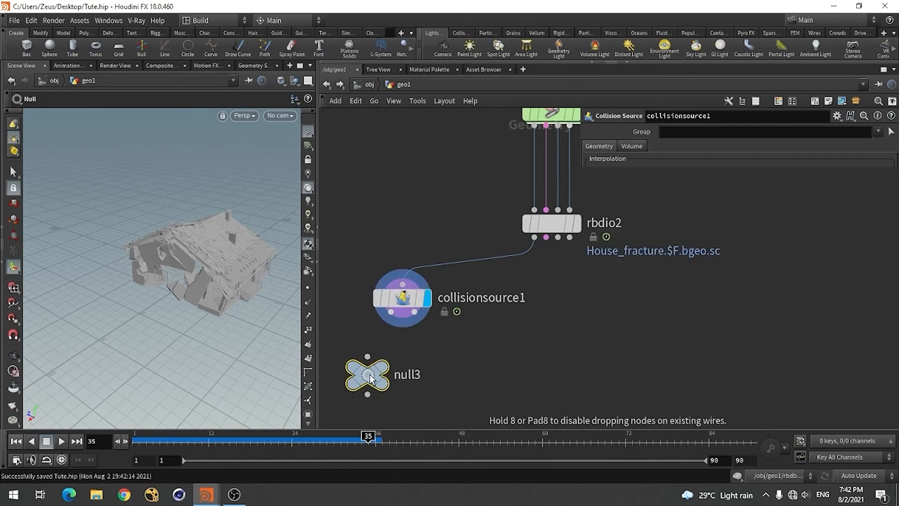
pyautogui.scroll(-3, 439, 310)
pyautogui.scroll(5, 383, 343)
pyautogui.click(415, 291)
pyautogui.click(388, 345)
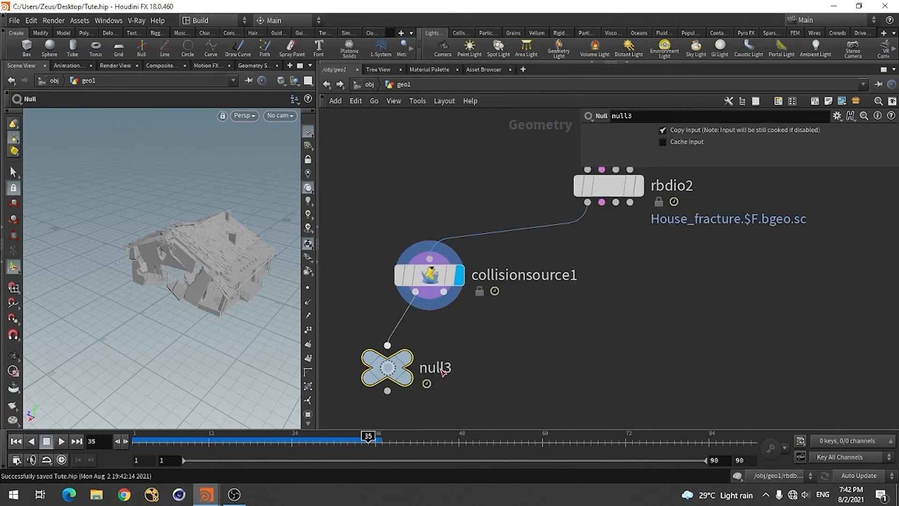
# Rename the Null on collisionsource1's first output as out_col
pyautogui.doubleClick(441, 368)
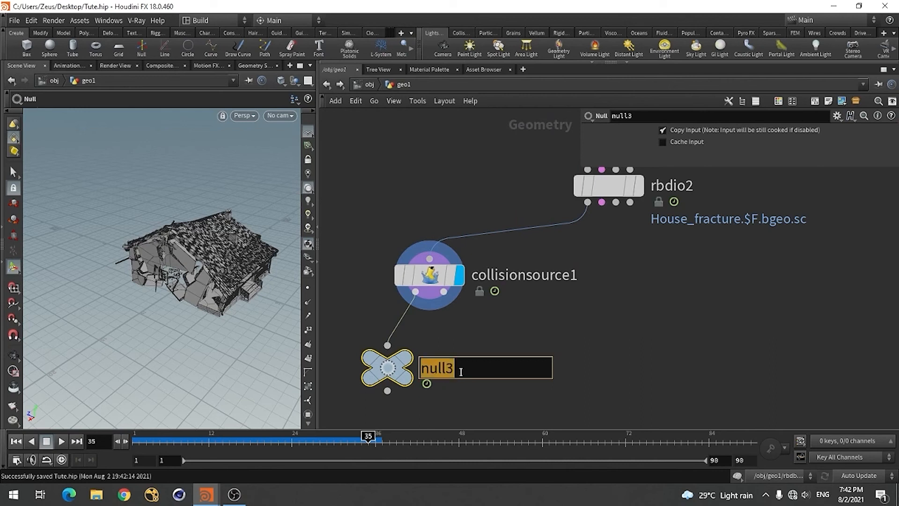
pyautogui.write('out_')
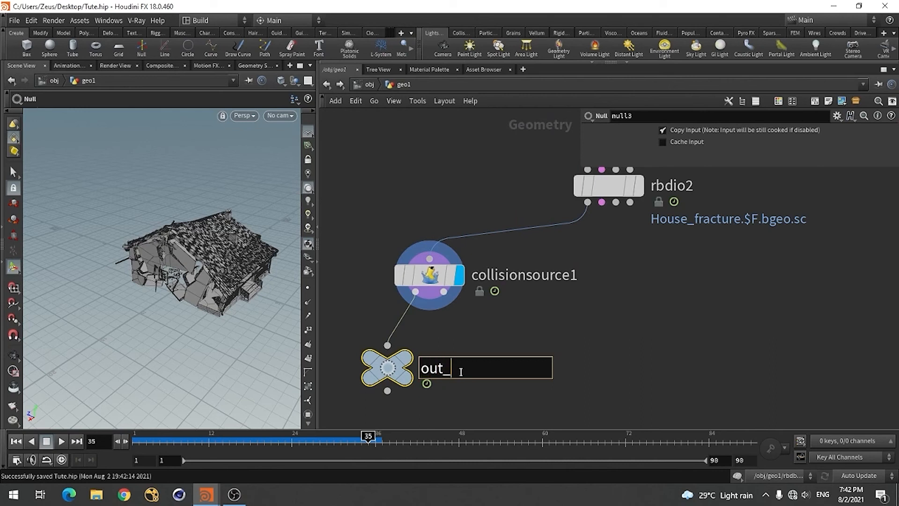
pyautogui.write('col')
pyautogui.press('Return')
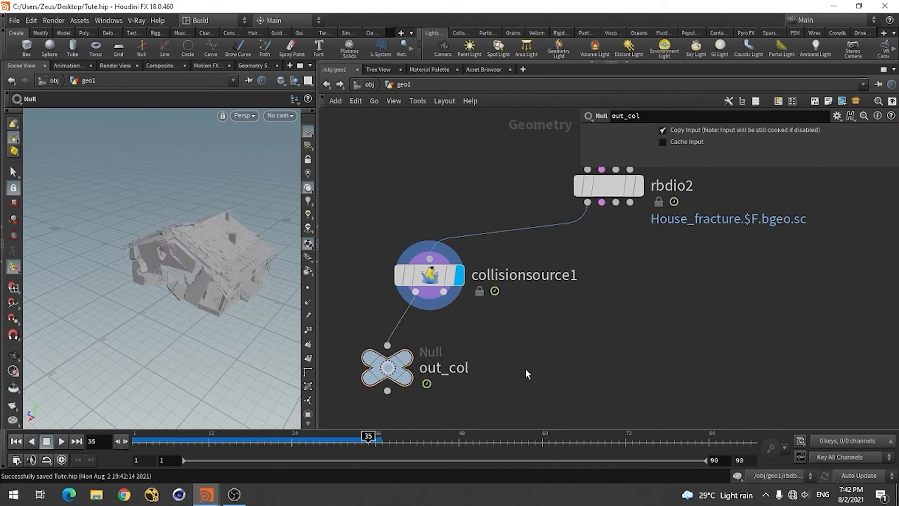
# Add a Null below collisionsource1 and feed it from collisionsource1's second output
pyautogui.click(444, 293)
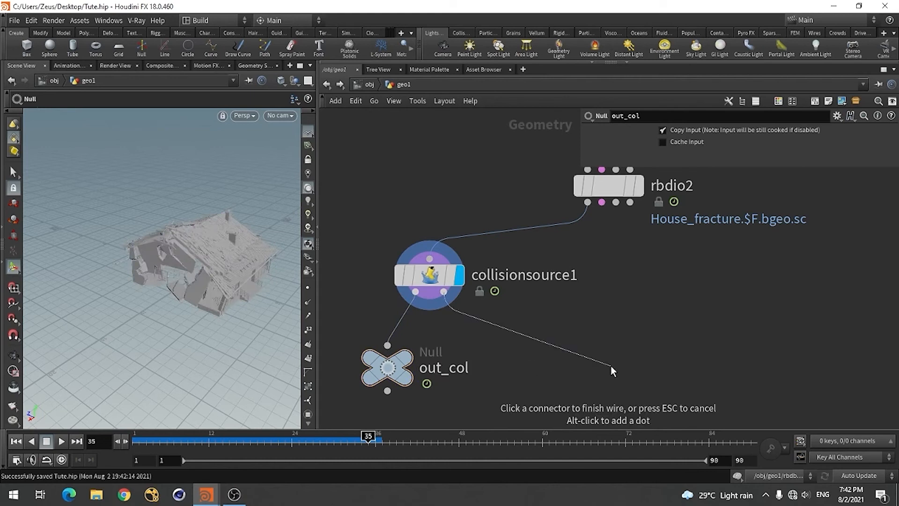
pyautogui.press('Tab')
pyautogui.write('null')
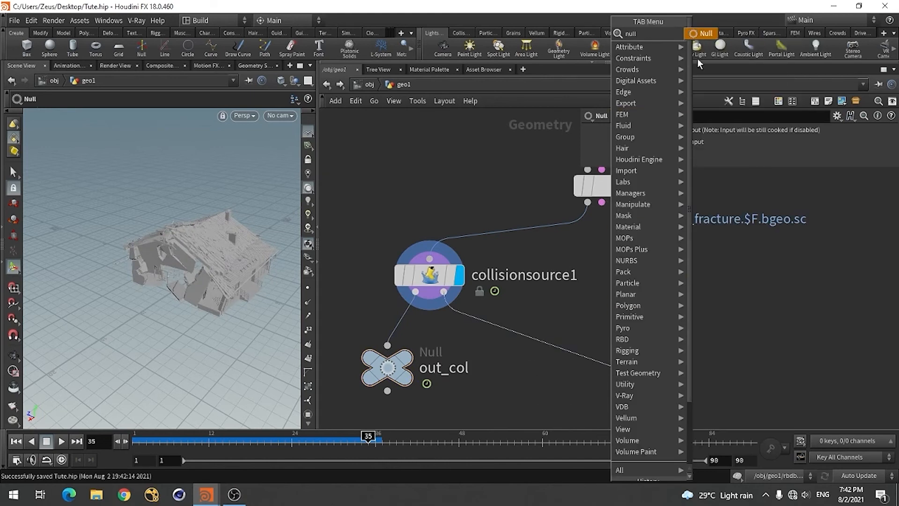
pyautogui.click(710, 33)
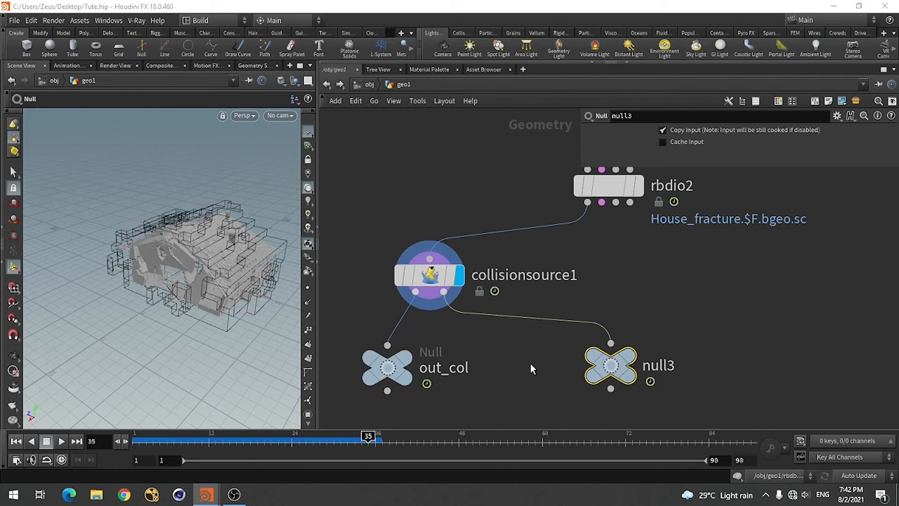
# Rename the Null on collisionsource1's second output as out_col_vol
pyautogui.click(671, 366)
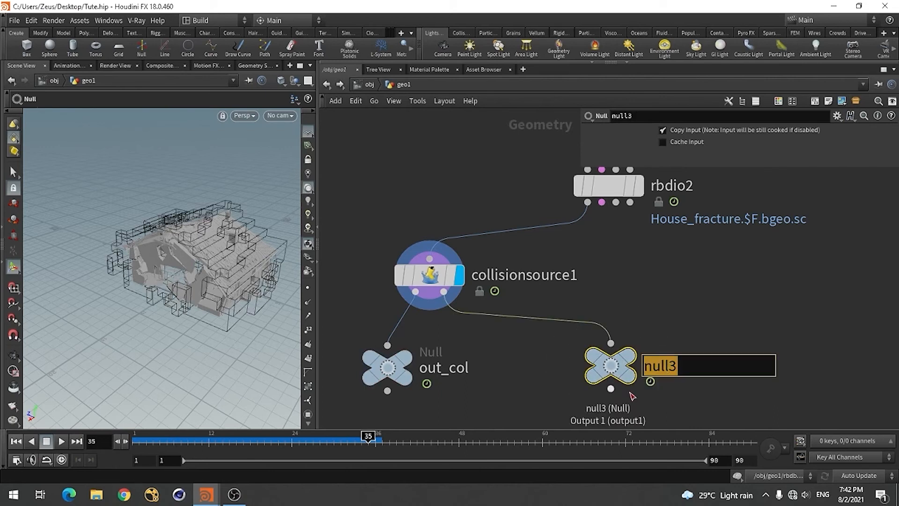
pyautogui.write('ou')
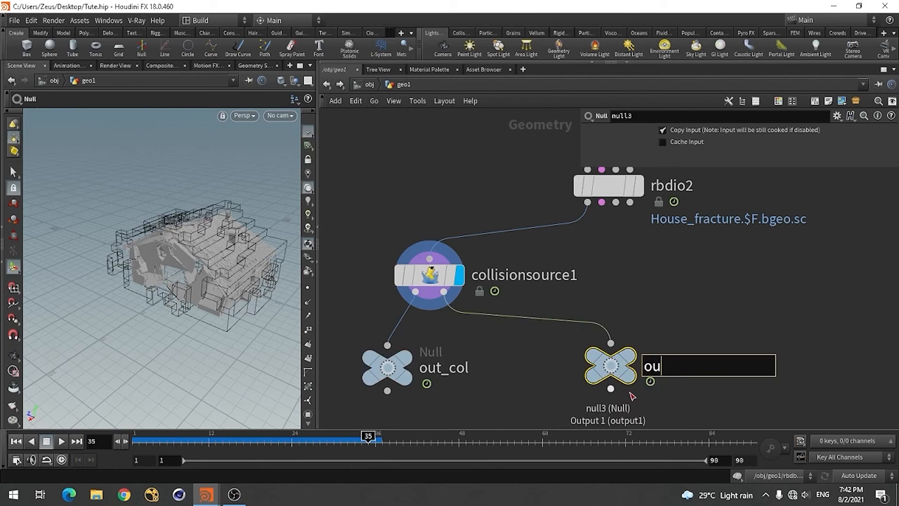
pyautogui.write('t_coo')
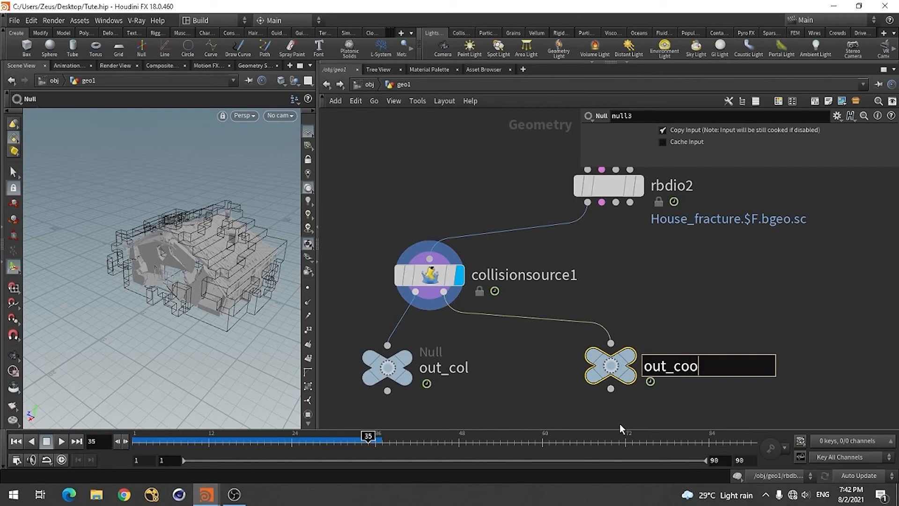
pyautogui.press('BackSpace')
pyautogui.write('l_vol')
pyautogui.click(671, 412)
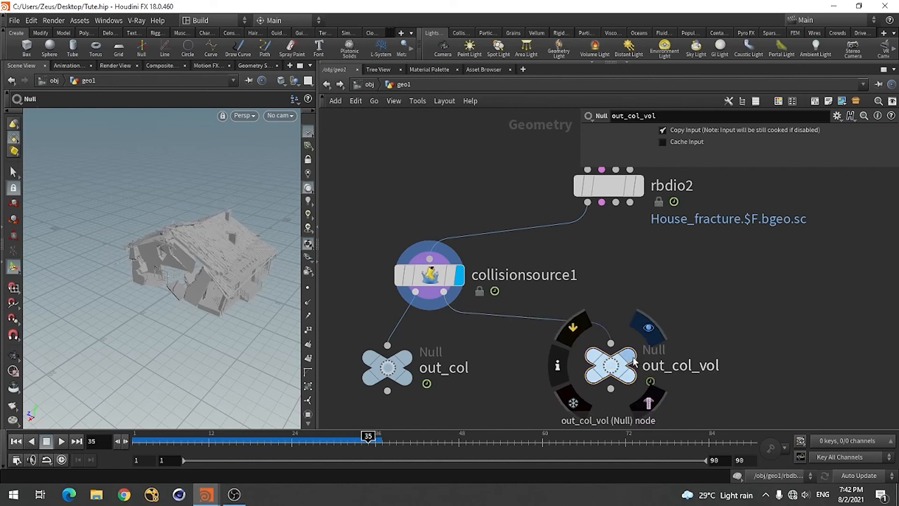
# Display out_col_vol and inspect the house's collision volume up close
pyautogui.click(640, 329)
pyautogui.press('Escape')
pyautogui.moveTo(239, 297); pyautogui.dragTo(96, 261)
pyautogui.moveTo(97, 262); pyautogui.dragTo(225, 212, button='right')
pyautogui.rightClick(223, 214)
pyautogui.rightClick(147, 231)
pyautogui.click(121, 244)
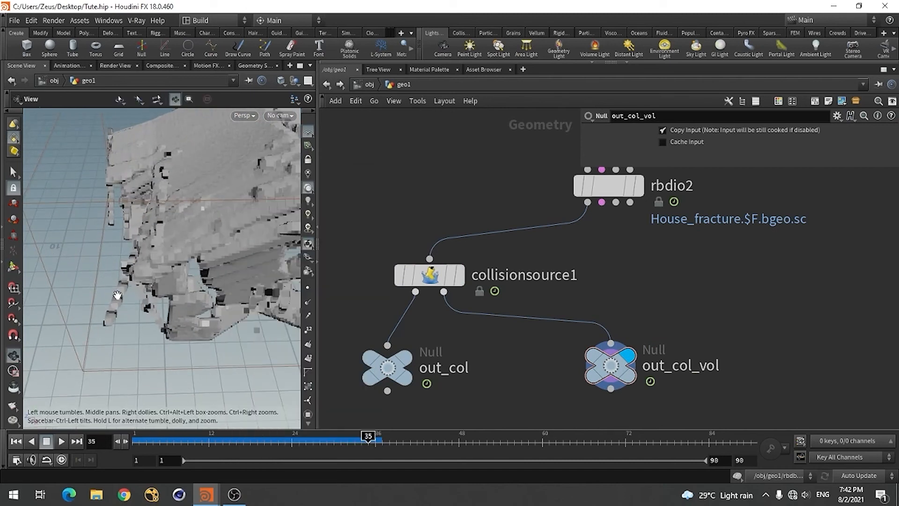
# Set the voxel size of collisionsource1's collision volume to 0.03 and check the house's detail
pyautogui.click(430, 275)
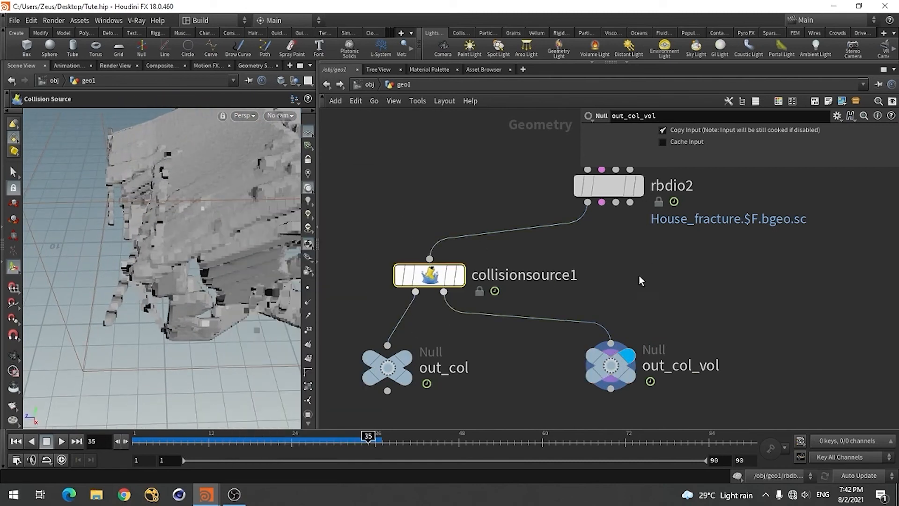
pyautogui.click(630, 145)
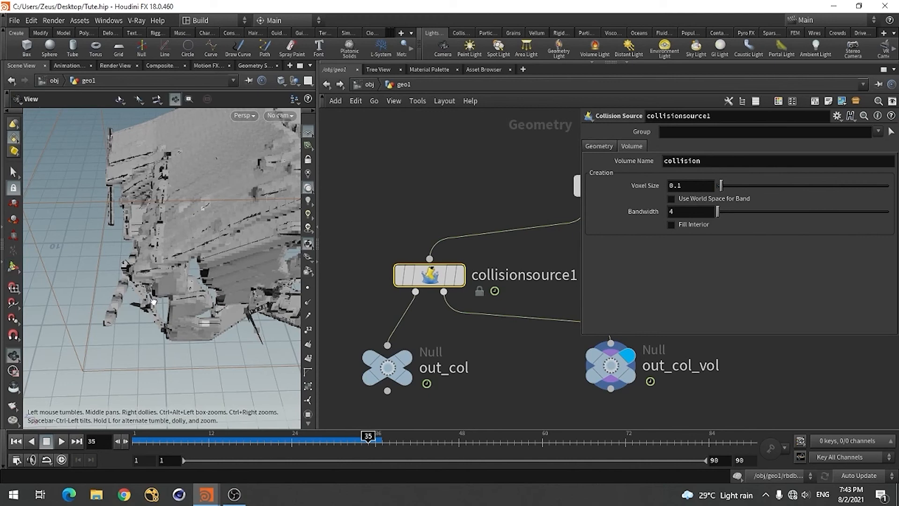
pyautogui.keyDown('alt'); pyautogui.moveTo(153, 302); pyautogui.dragTo(188, 285); pyautogui.keyUp('alt')
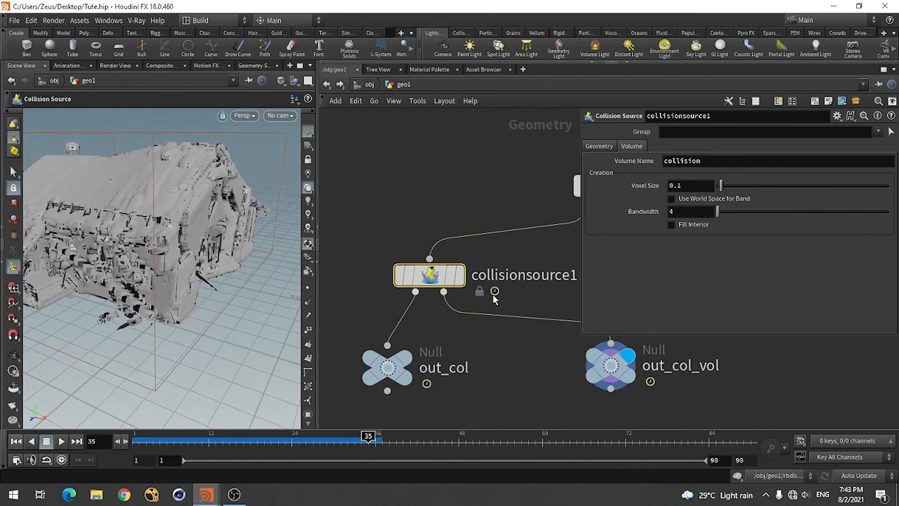
pyautogui.click(690, 186)
pyautogui.press('BackSpace')
pyautogui.write('03')
pyautogui.press('Return')
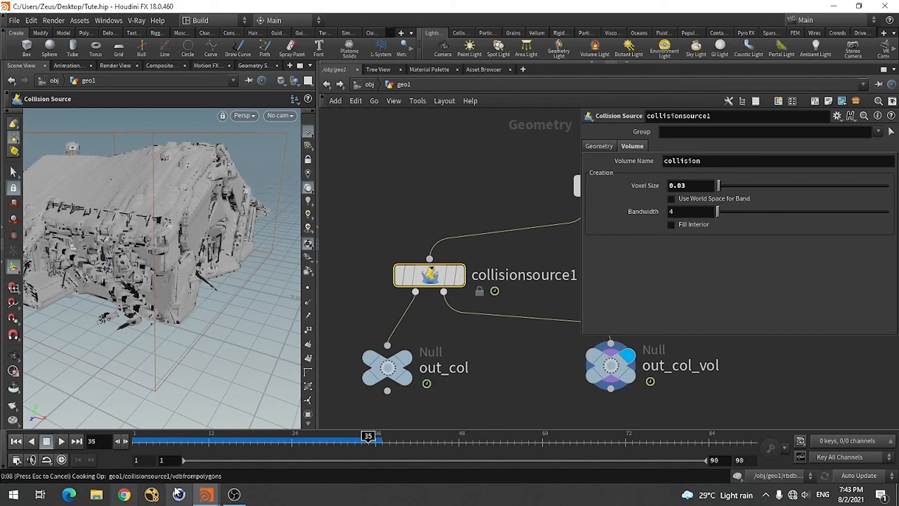
pyautogui.press('Escape')
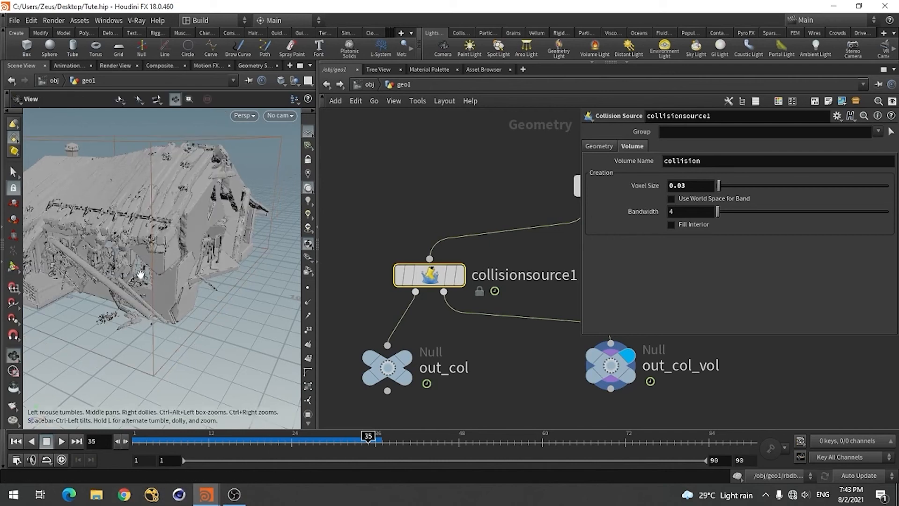
pyautogui.moveTo(140, 275)
pyautogui.mouseDown()
pyautogui.moveTo(205, 284)
pyautogui.moveTo(108, 275)
pyautogui.moveTo(139, 275)
pyautogui.mouseUp()
pyautogui.press('Escape')
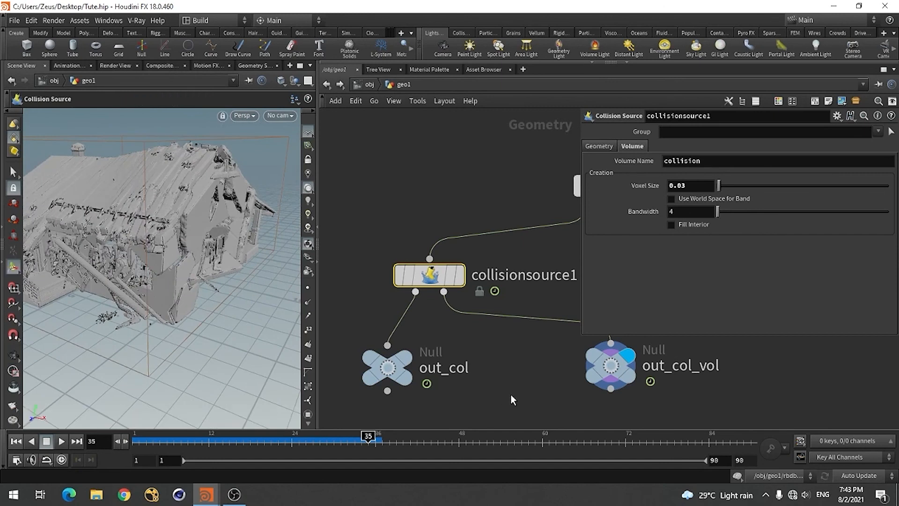
# Insert a VDB Reshape SDF node between collisionsource1's second output and out_col_vol, and inspect the dilated house volume
pyautogui.press('Tab')
pyautogui.write('vdb re')
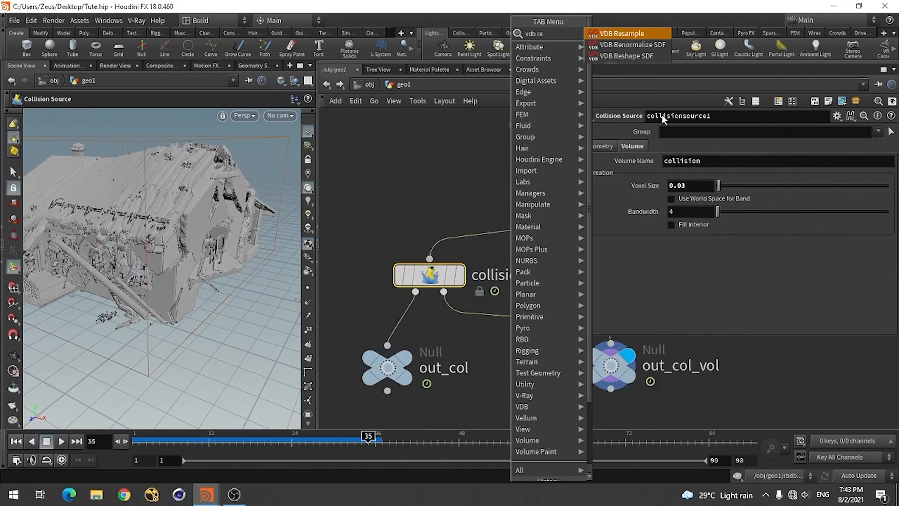
pyautogui.click(639, 56)
pyautogui.click(522, 323)
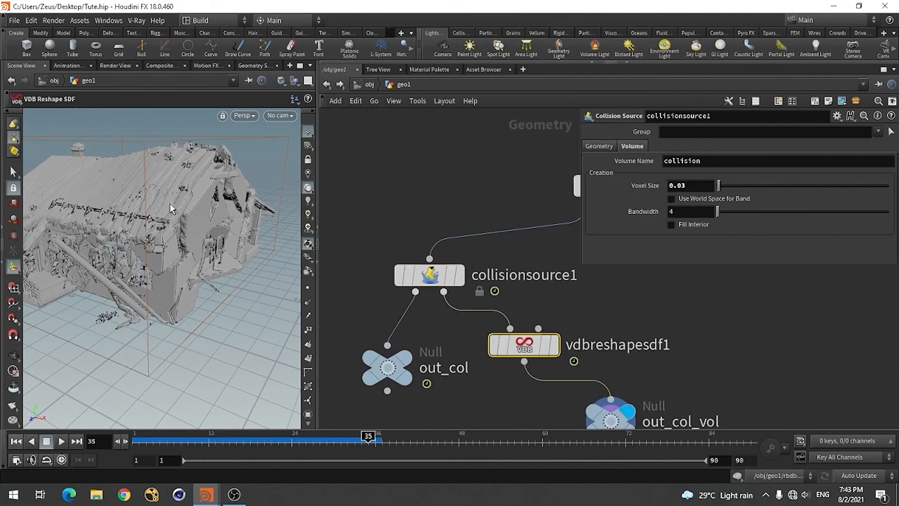
pyautogui.click(517, 393)
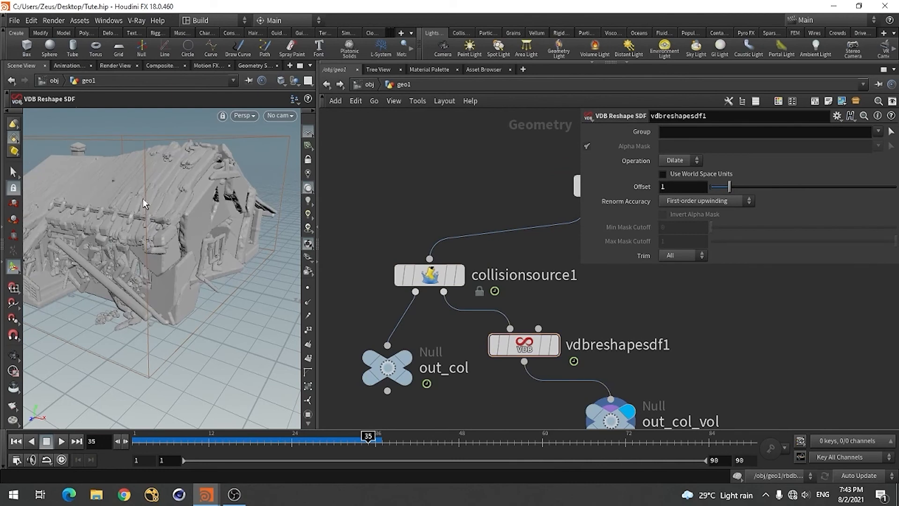
pyautogui.press('Escape')
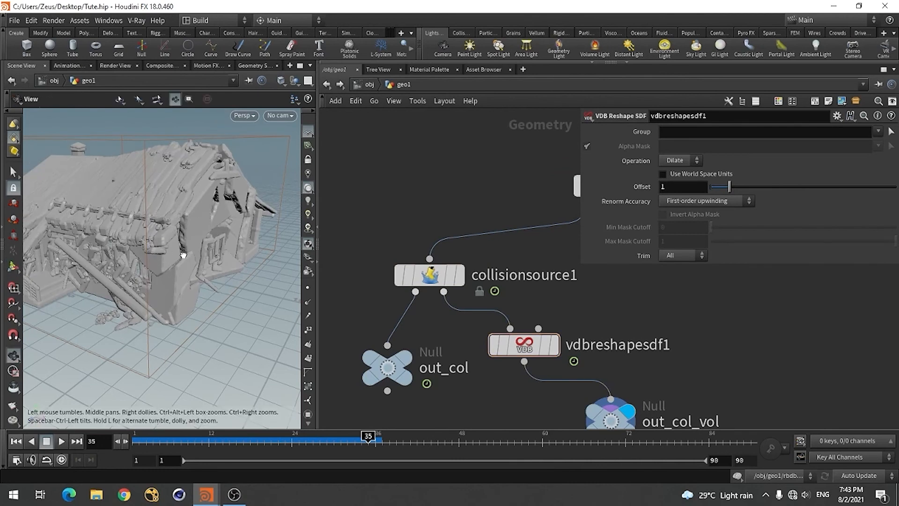
pyautogui.moveTo(181, 255)
pyautogui.mouseDown()
pyautogui.moveTo(226, 225)
pyautogui.moveTo(161, 265)
pyautogui.moveTo(187, 253)
pyautogui.mouseUp()
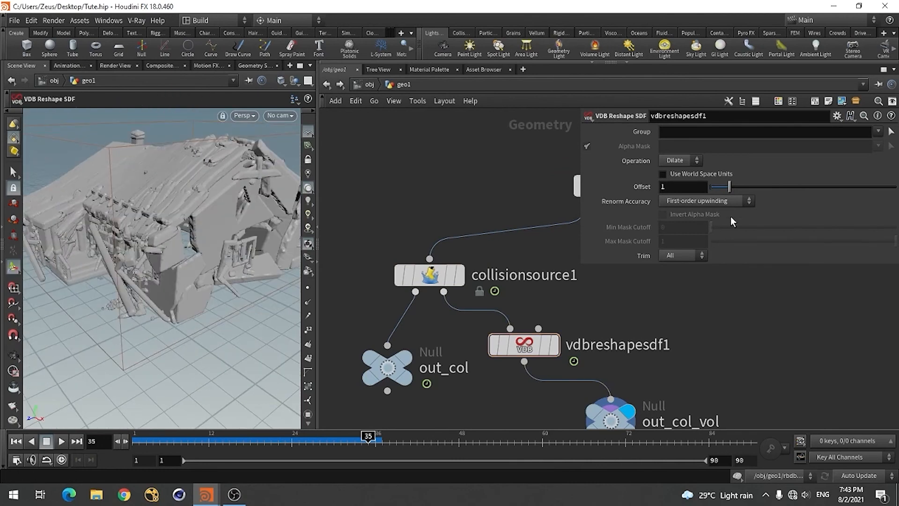
# Set the Dilate offset of vdbreshapesdf1 to 0.5 and examine the house from another angle
pyautogui.click(680, 187)
pyautogui.write('.5')
pyautogui.press('Return')
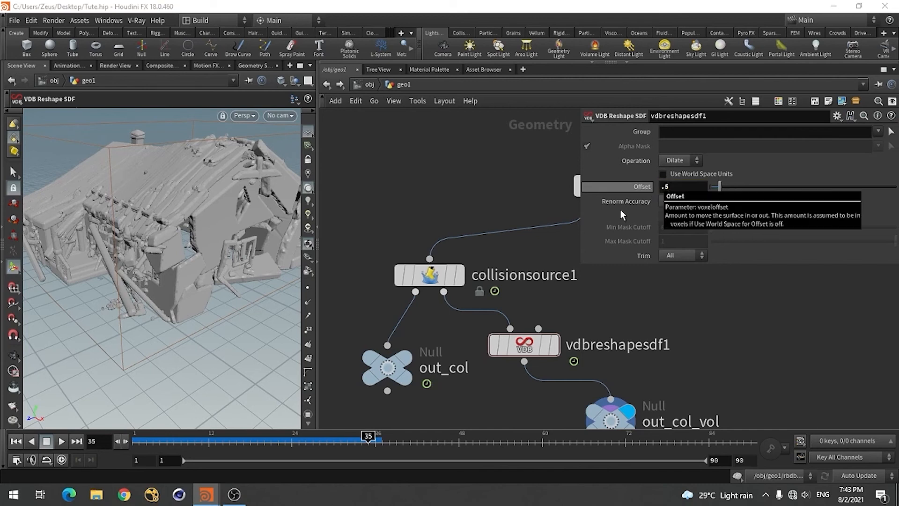
pyautogui.keyDown('alt'); pyautogui.moveTo(120, 282); pyautogui.dragTo(183, 276); pyautogui.keyUp('alt')
# Set the Dilate offset of vdbreshapesdf1 to 0.8
pyautogui.click(685, 186)
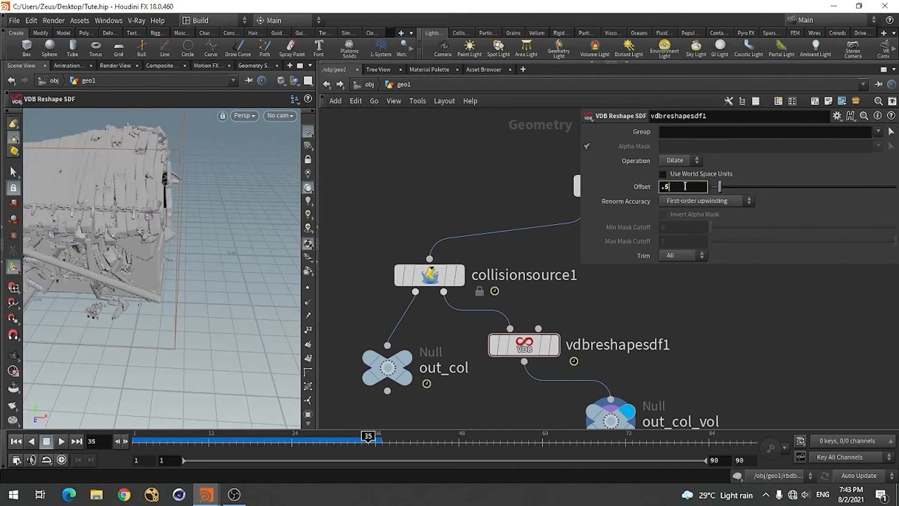
pyautogui.press('Return')
pyautogui.moveTo(194, 255)
pyautogui.keyDown('alt'); pyautogui.mouseDown()
pyautogui.moveTo(118, 257)
pyautogui.moveTo(197, 263)
pyautogui.mouseUp(); pyautogui.keyUp('alt')
# Set the voxel size of collisionsource1's volume to 0.1 and examine the dilated result
pyautogui.click(412, 277)
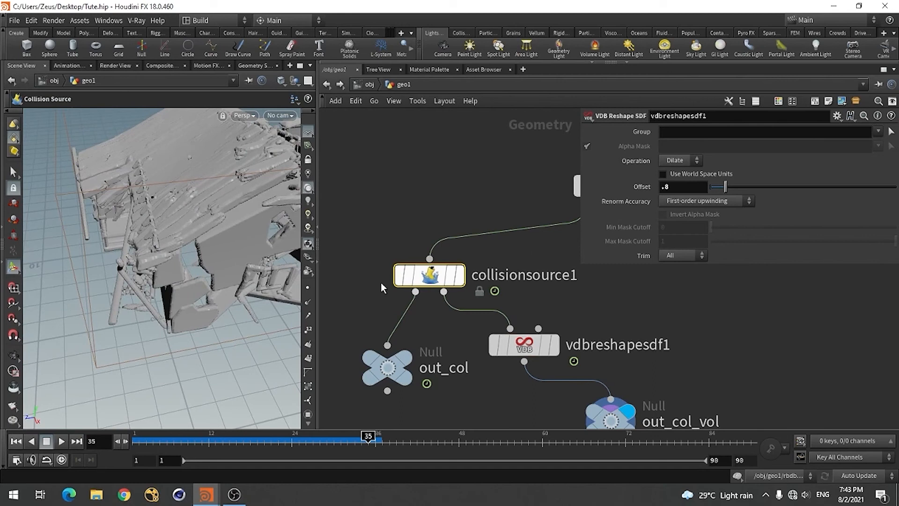
pyautogui.click(692, 186)
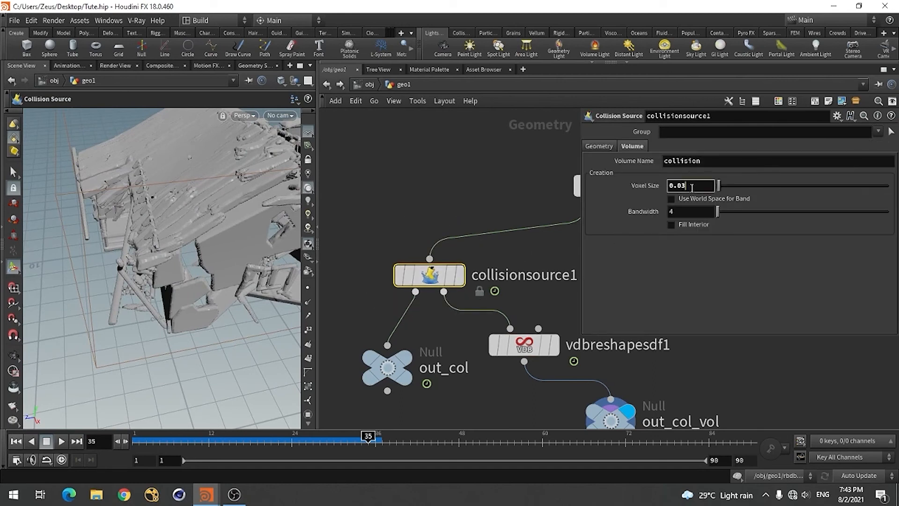
pyautogui.press('BackSpace')
pyautogui.press('BackSpace')
pyautogui.write('1')
pyautogui.press('Return')
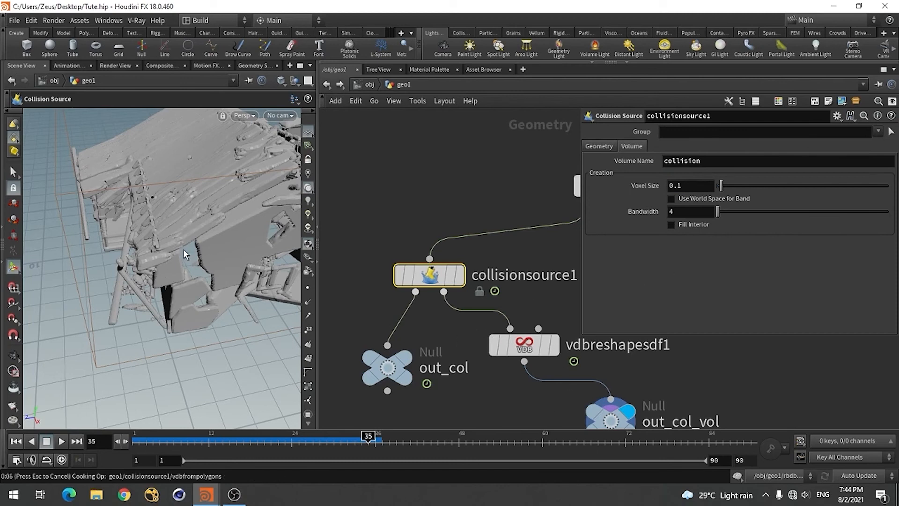
pyautogui.keyDown('alt'); pyautogui.moveTo(153, 267); pyautogui.dragTo(286, 277); pyautogui.keyUp('alt')
# Set the voxel size of collisionsource1's volume to 0.05
pyautogui.click(700, 186)
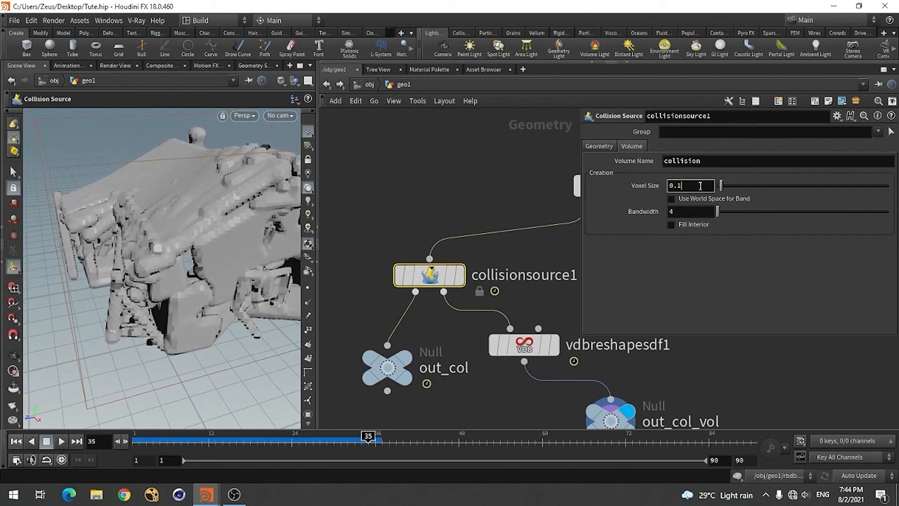
pyautogui.write('05')
pyautogui.press('Return')
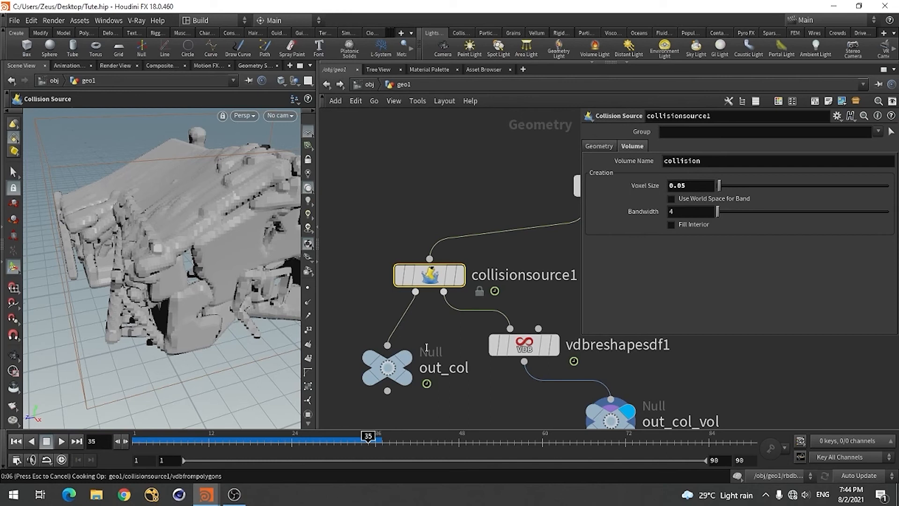
# Return the timeline to frame 1 and interrupt the collision volume's cooking
pyautogui.scroll(-3, 411, 330)
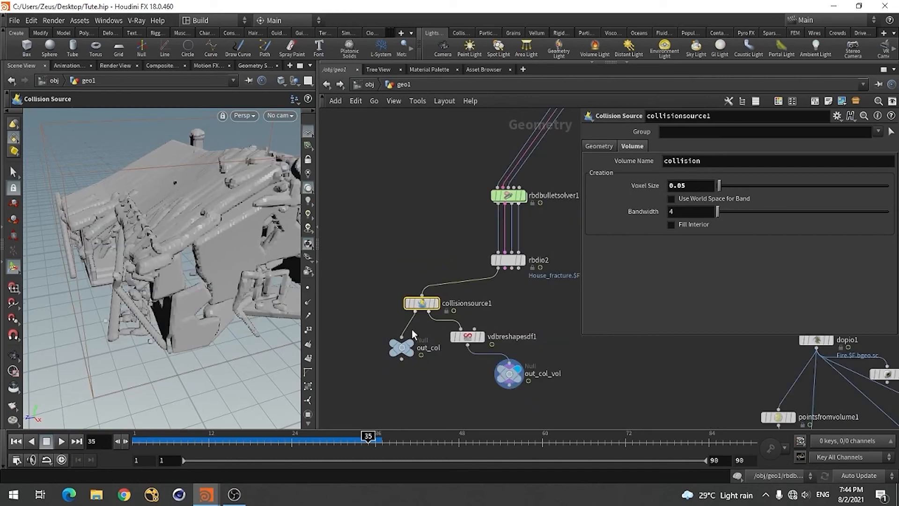
pyautogui.click(15, 441)
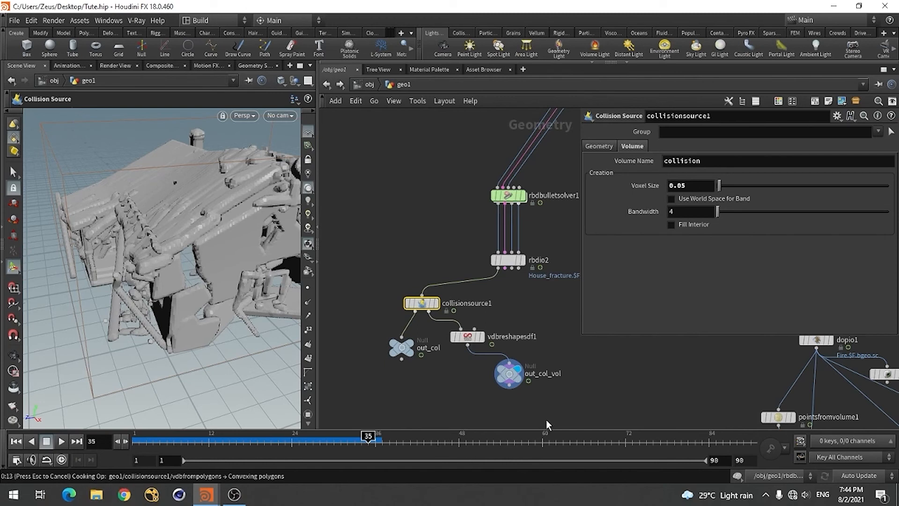
pyautogui.press('Escape')
# Find the dopnet1 node below the pyro source Null and enter its network
pyautogui.scroll(-3, 593, 406)
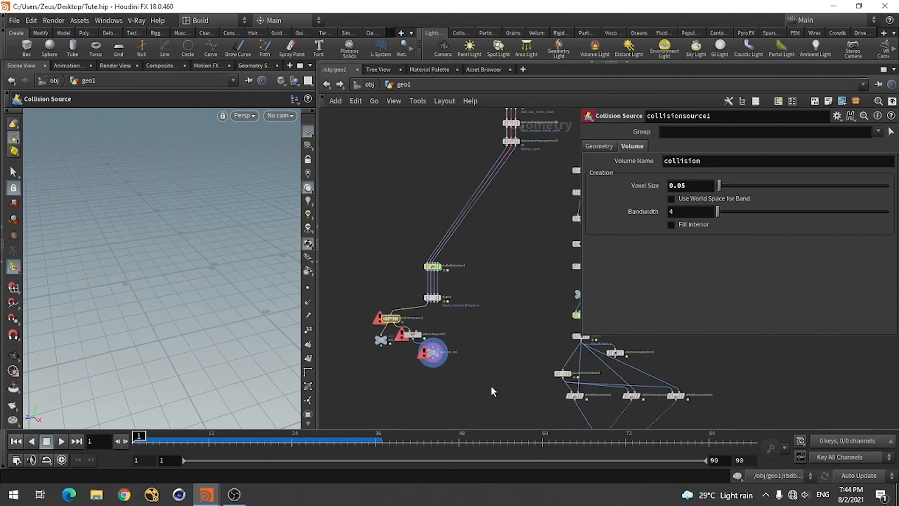
pyautogui.scroll(-3, 493, 388)
pyautogui.scroll(5, 511, 364)
pyautogui.scroll(-4, 511, 362)
pyautogui.scroll(6, 522, 353)
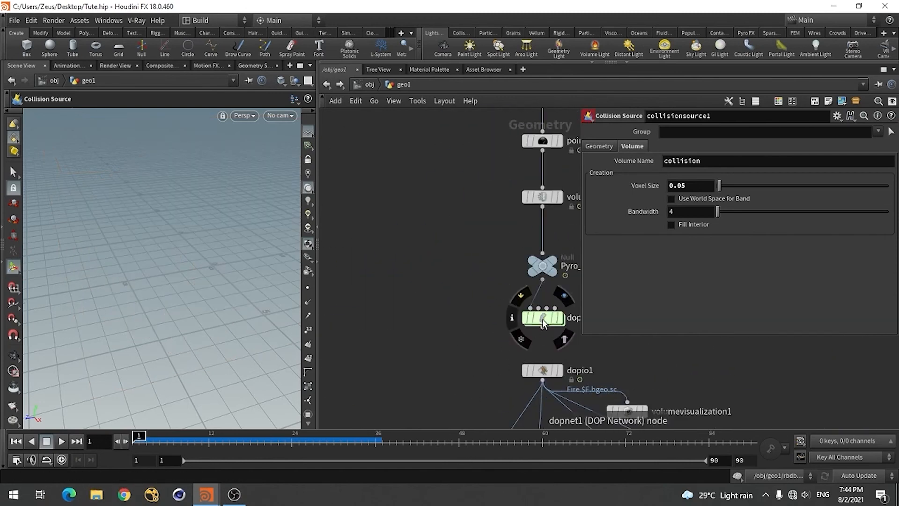
pyautogui.doubleClick(542, 319)
# Add a Static Object node to dopnet1, placed beside the pyro solver below smokeobject1
pyautogui.scroll(-2, 536, 326)
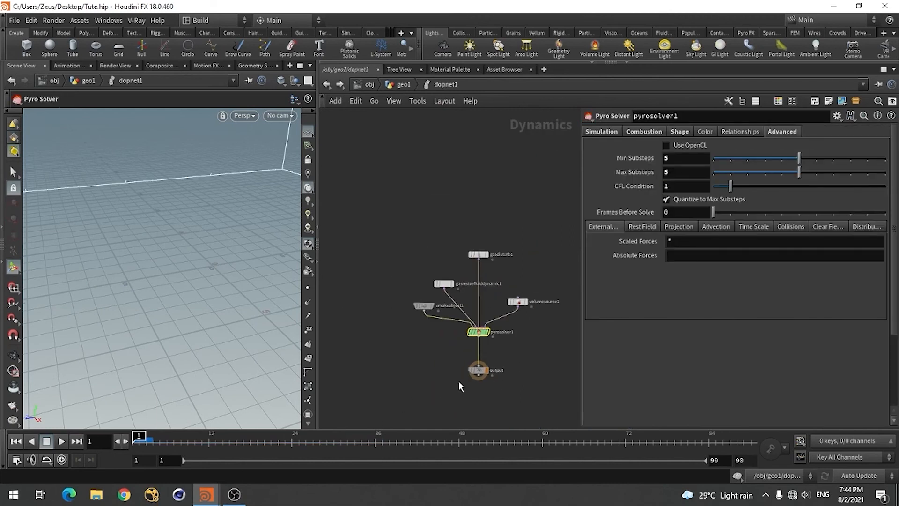
pyautogui.scroll(4, 445, 380)
pyautogui.scroll(-2, 412, 354)
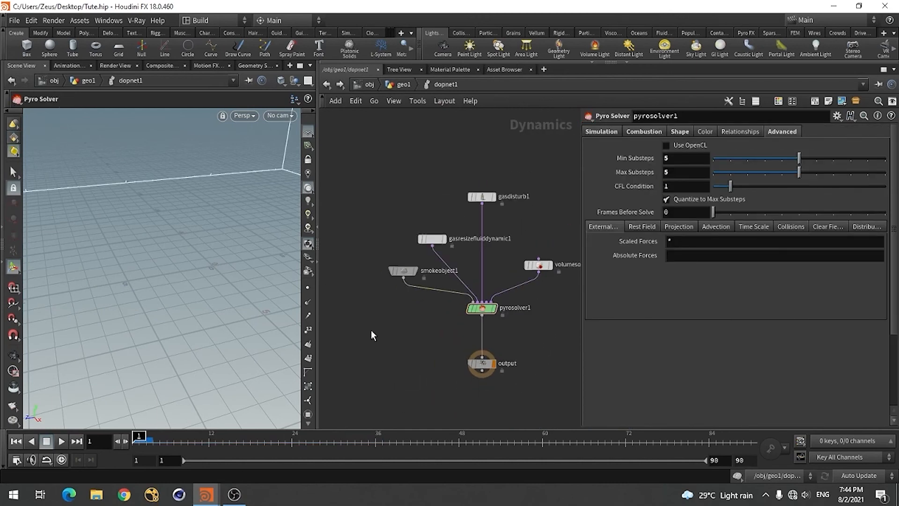
pyautogui.press('Tab')
pyautogui.write('sta')
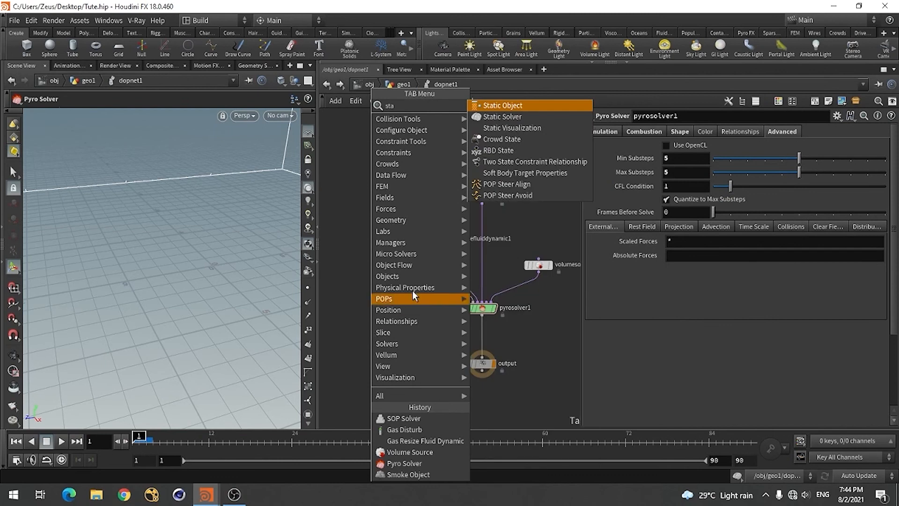
pyautogui.click(508, 106)
pyautogui.click(346, 315)
pyautogui.scroll(-2, 476, 293)
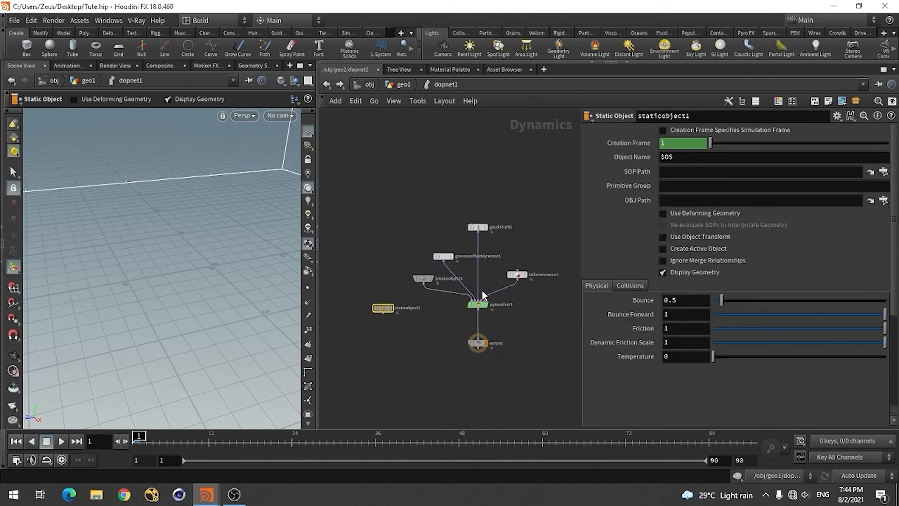
# Add a Static Solver below staticobject1 and wire staticobject1 into its objects input
pyautogui.moveTo(382, 350); pyautogui.dragTo(428, 327, button='middle')
pyautogui.scroll(3, 428, 327)
pyautogui.press('Tab')
pyautogui.write('sta')
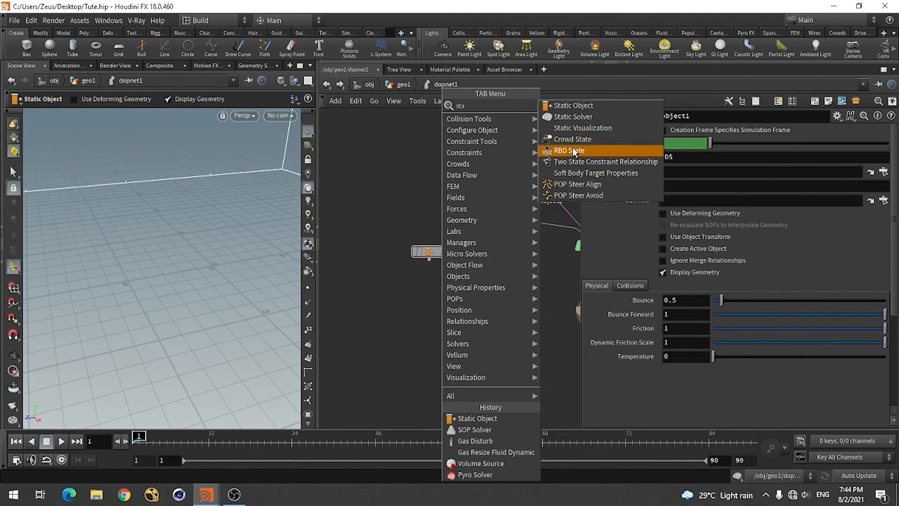
pyautogui.click(580, 116)
pyautogui.click(431, 305)
pyautogui.click(429, 258)
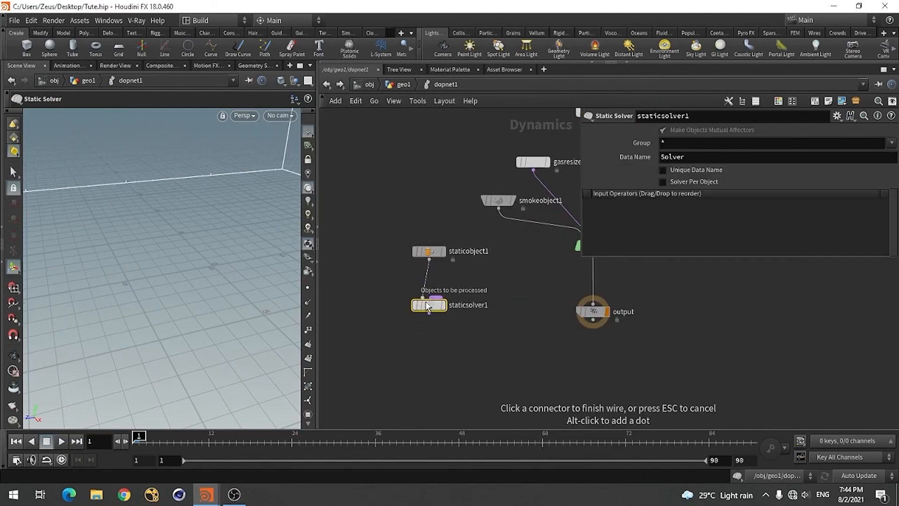
pyautogui.click(424, 297)
# Add a Merge node between the static solver and the output node, and move the output node further down
pyautogui.scroll(-3, 464, 385)
pyautogui.scroll(3, 498, 373)
pyautogui.click(499, 373)
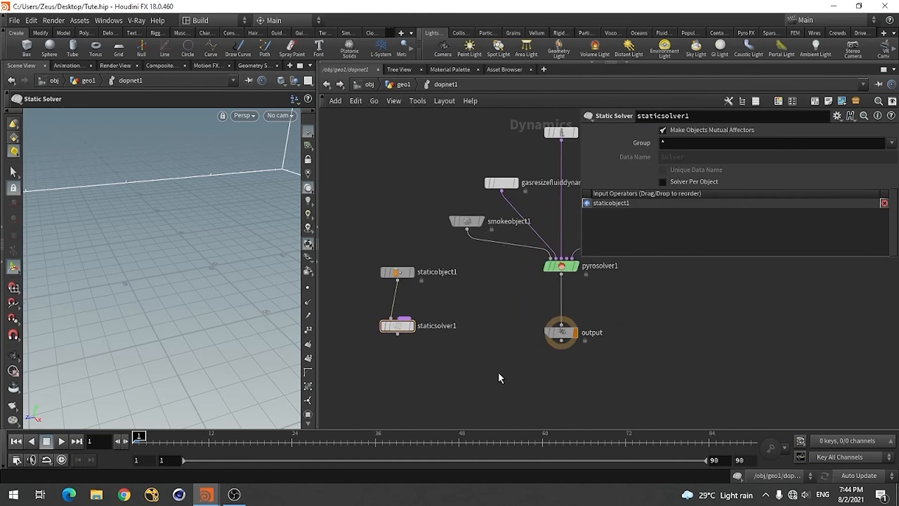
pyautogui.press('Tab')
pyautogui.write('merg')
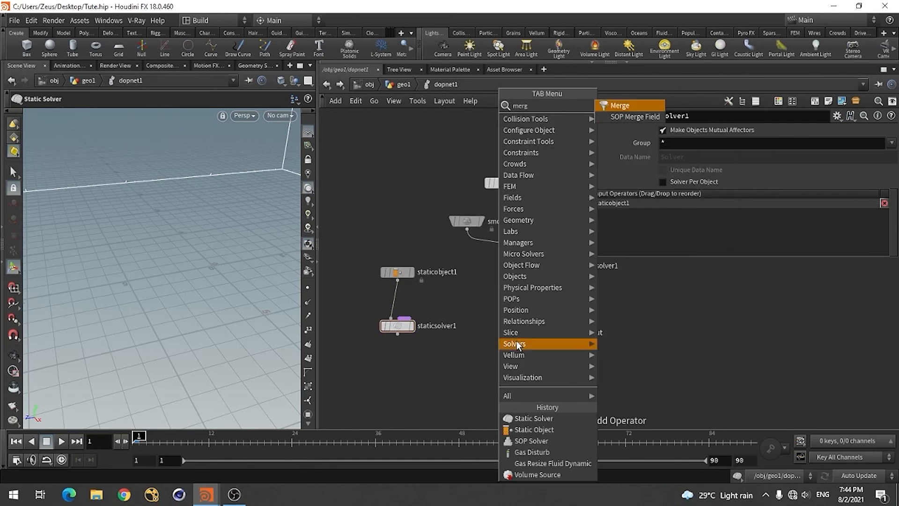
pyautogui.click(624, 107)
pyautogui.click(505, 318)
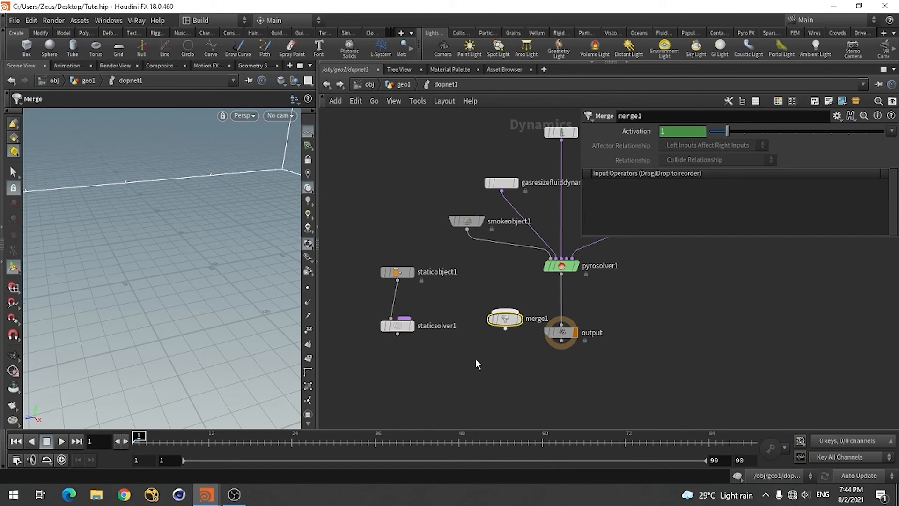
pyautogui.moveTo(562, 336)
pyautogui.moveTo(562, 336); pyautogui.dragTo(565, 407)
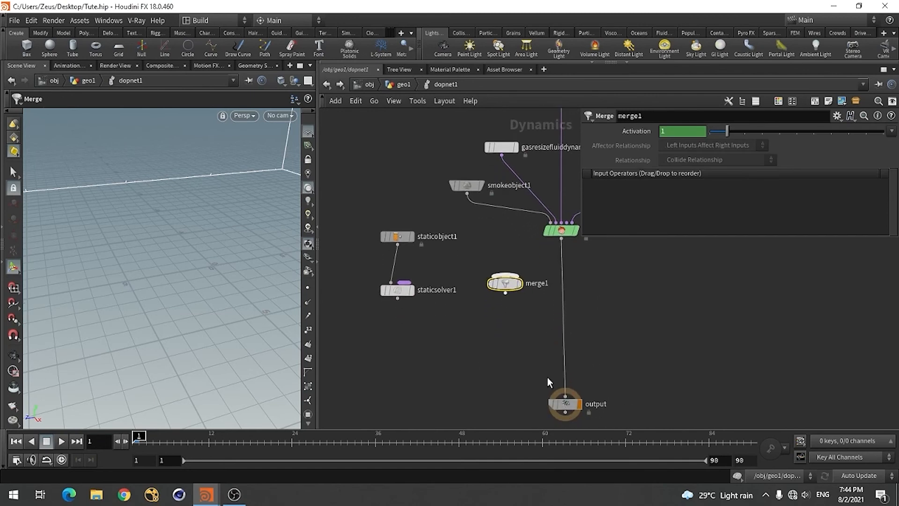
# Wire staticsolver1 first and pyrosolver1 second into the inputs of merge1
pyautogui.click(397, 300)
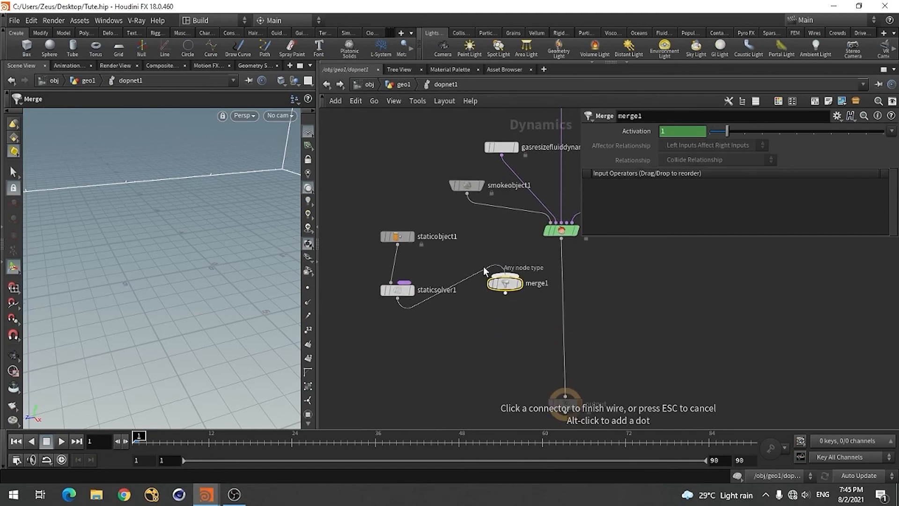
pyautogui.click(504, 275)
pyautogui.click(565, 395)
pyautogui.click(523, 271)
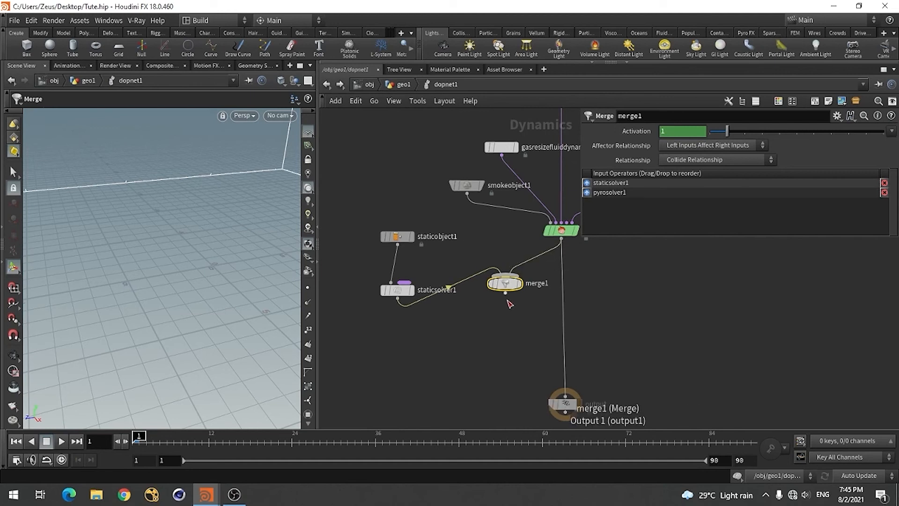
# Connect merge1 to the output node and place it between pyrosolver1 and the output
pyautogui.click(508, 298)
pyautogui.click(565, 396)
pyautogui.moveTo(505, 289); pyautogui.dragTo(560, 332)
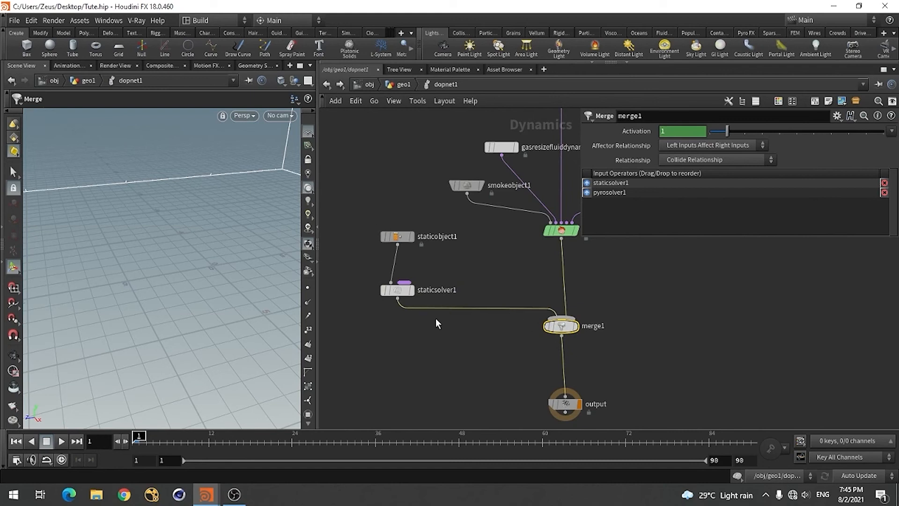
# Set the SOP Path of staticobject1 to /obj/geo1/out_col
pyautogui.scroll(-2, 450, 355)
pyautogui.scroll(3, 416, 284)
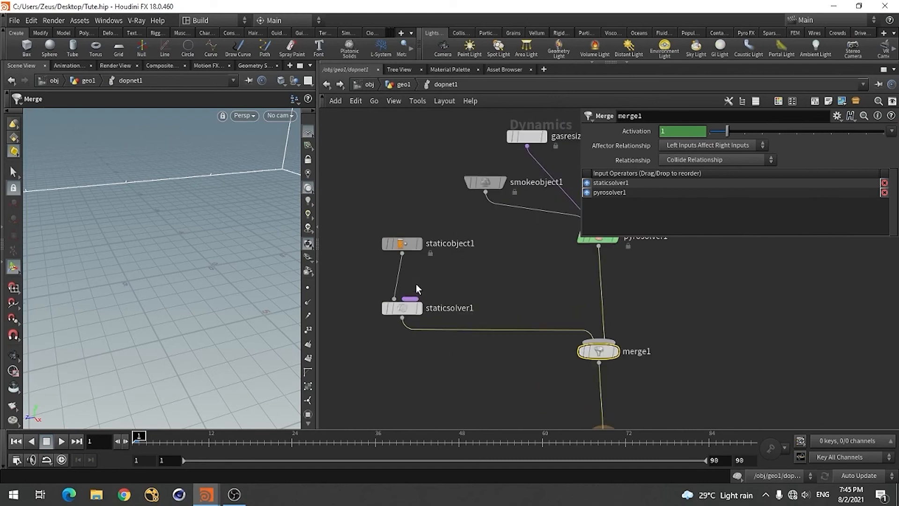
pyautogui.moveTo(405, 251); pyautogui.dragTo(397, 243)
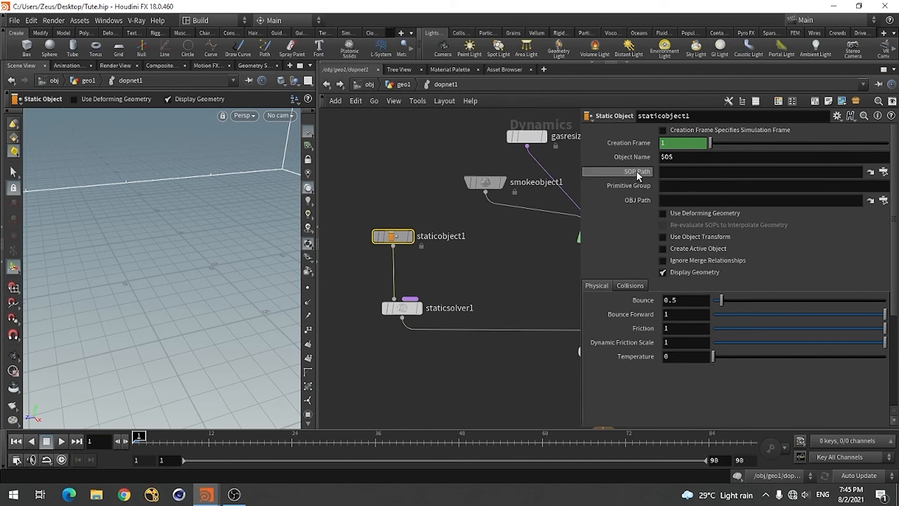
pyautogui.click(885, 171)
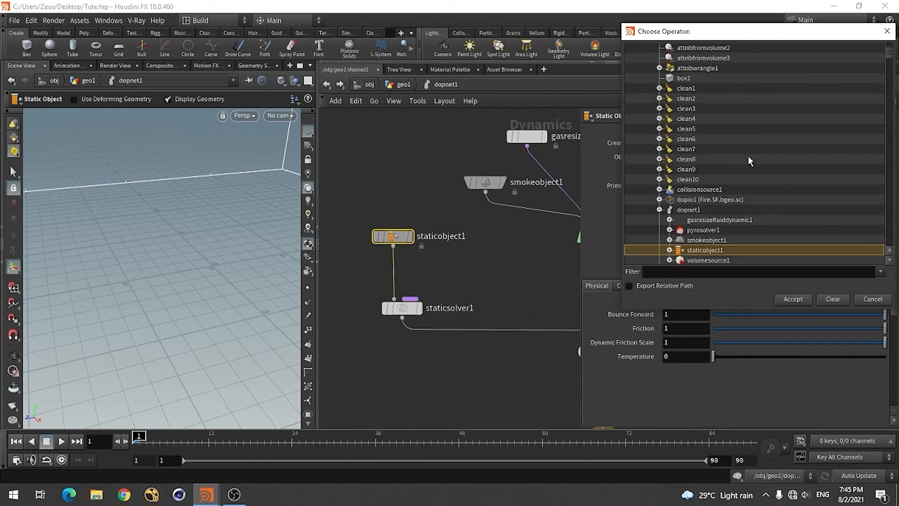
pyautogui.scroll(3, 748, 157)
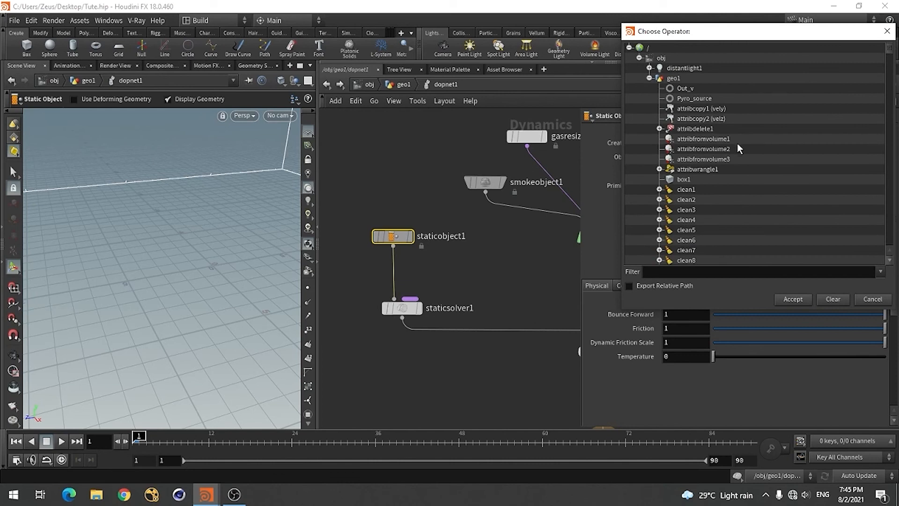
pyautogui.click(650, 78)
pyautogui.click(650, 78)
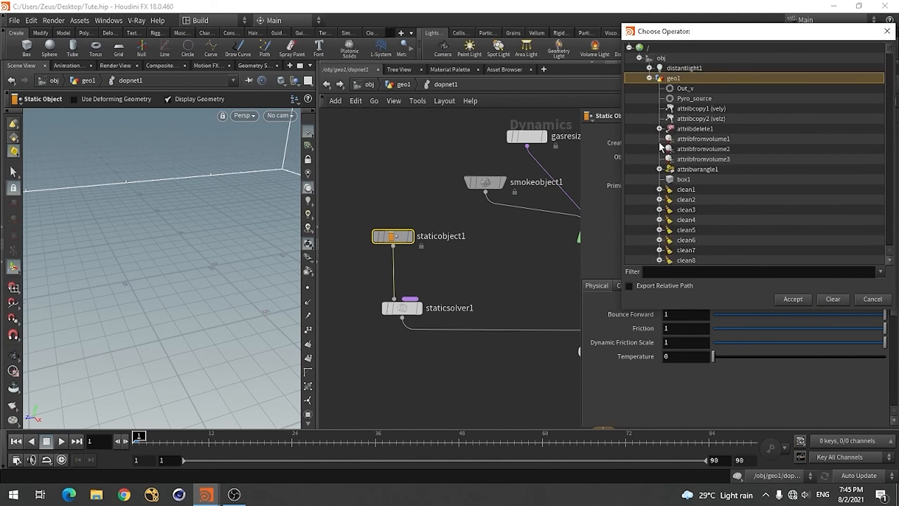
pyautogui.scroll(-5, 658, 202)
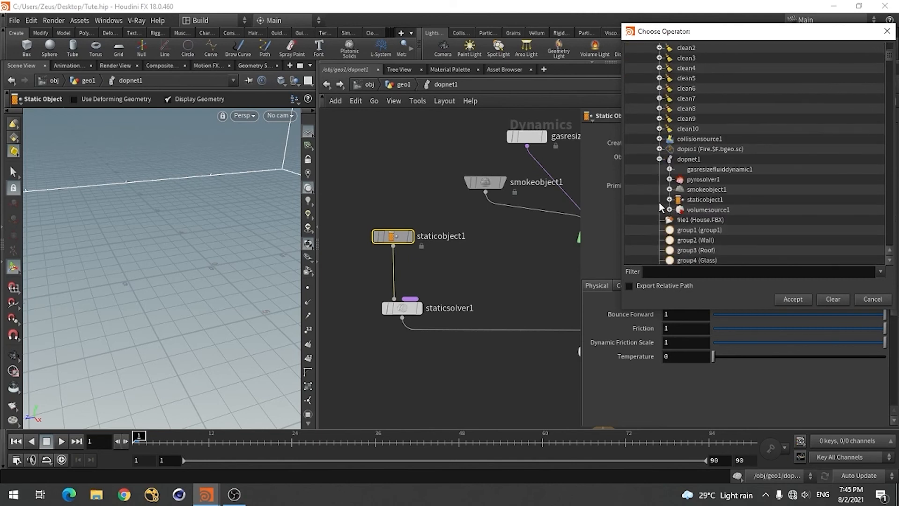
pyautogui.scroll(-10, 659, 203)
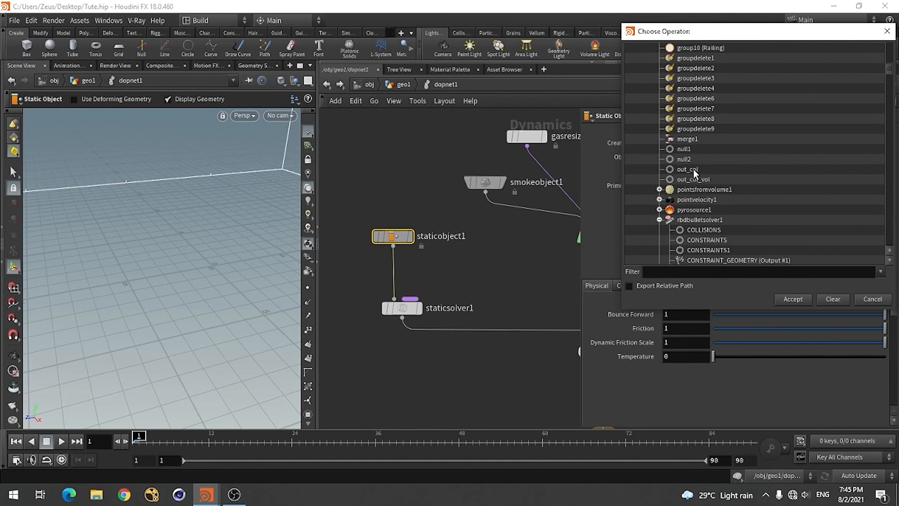
pyautogui.click(687, 169)
pyautogui.click(790, 299)
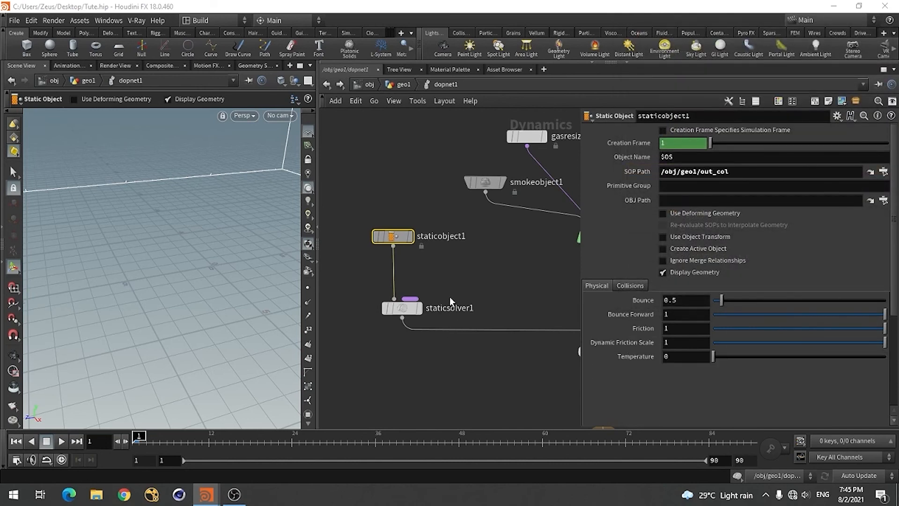
# Set the Proxy Volume in staticobject1's RBD Solver collision settings to /obj/geo1/out_col_vol
pyautogui.scroll(-2, 457, 295)
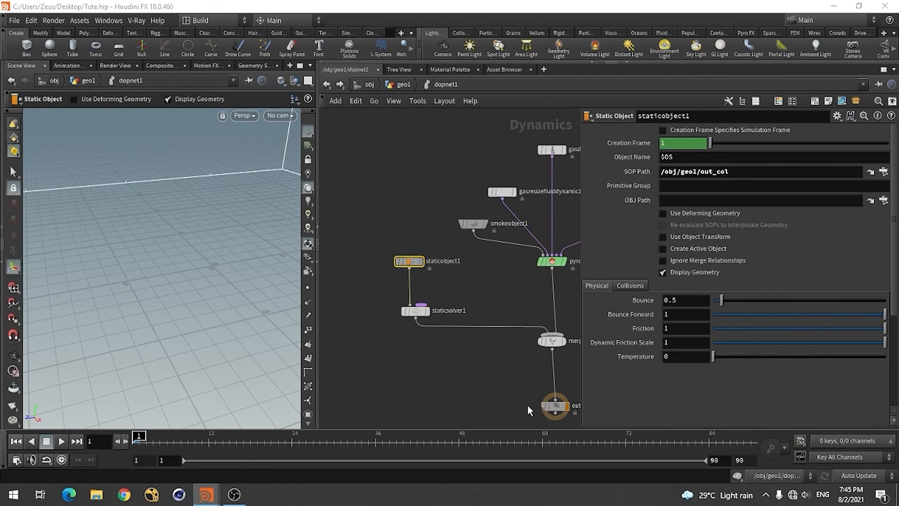
pyautogui.click(636, 285)
pyautogui.scroll(-3, 625, 299)
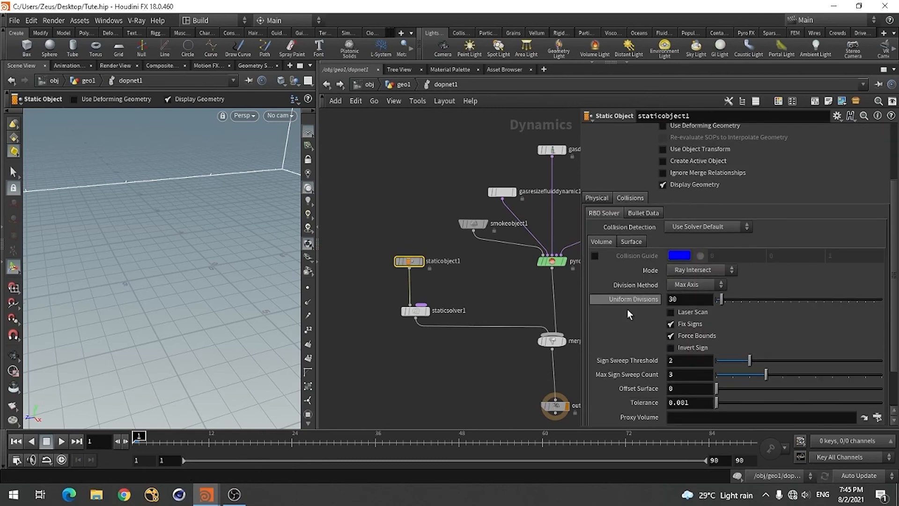
pyautogui.scroll(-2, 628, 310)
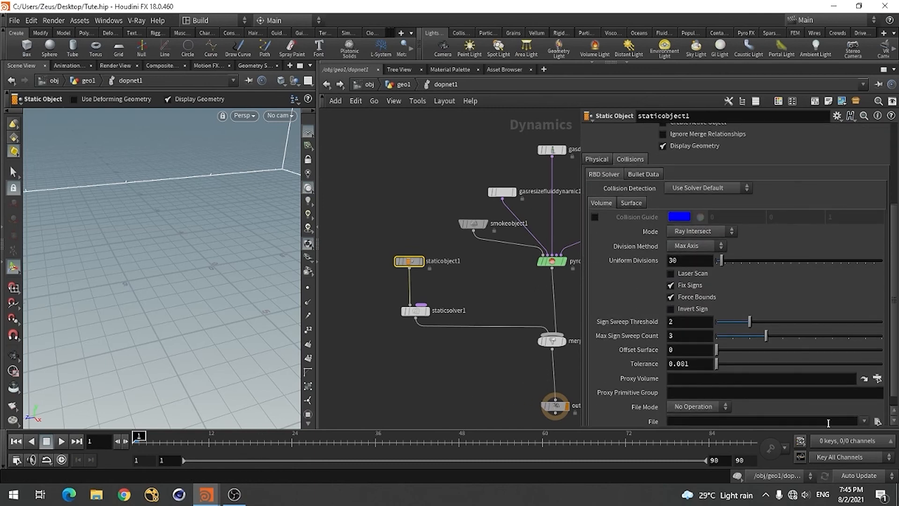
pyautogui.click(876, 379)
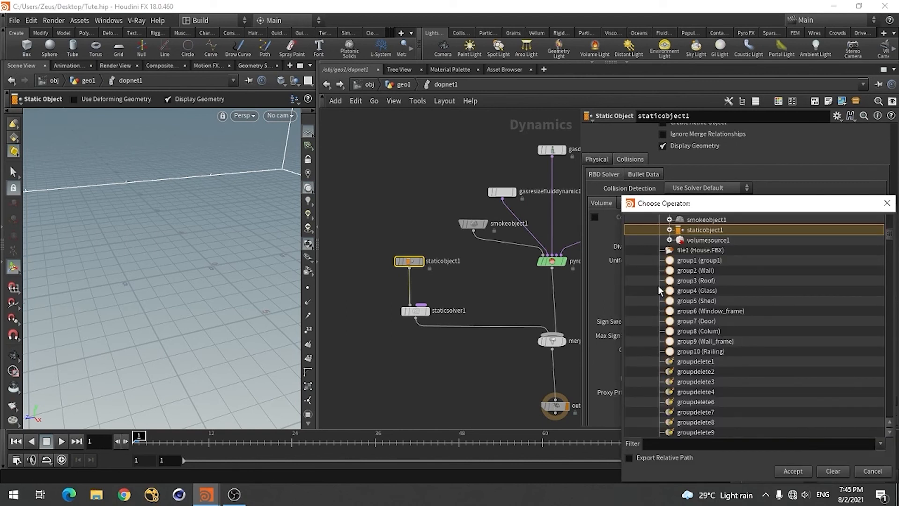
pyautogui.scroll(4, 724, 309)
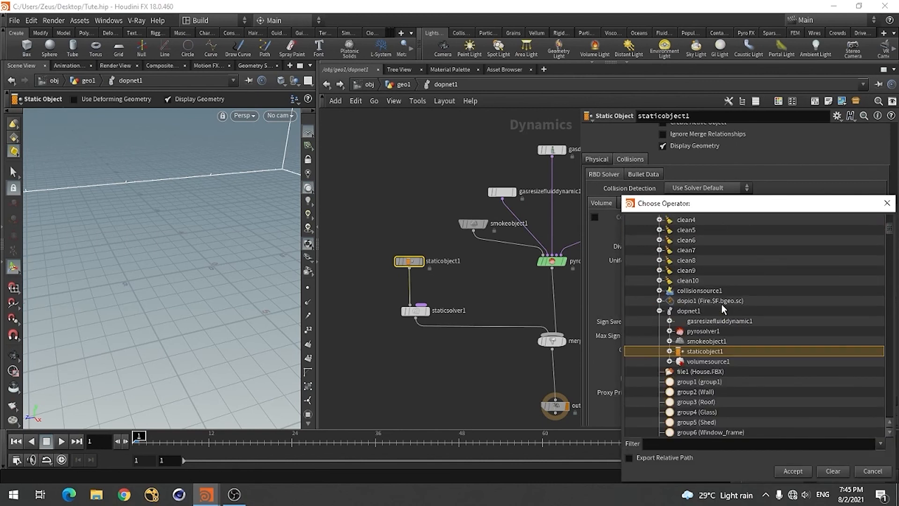
pyautogui.scroll(-10, 723, 309)
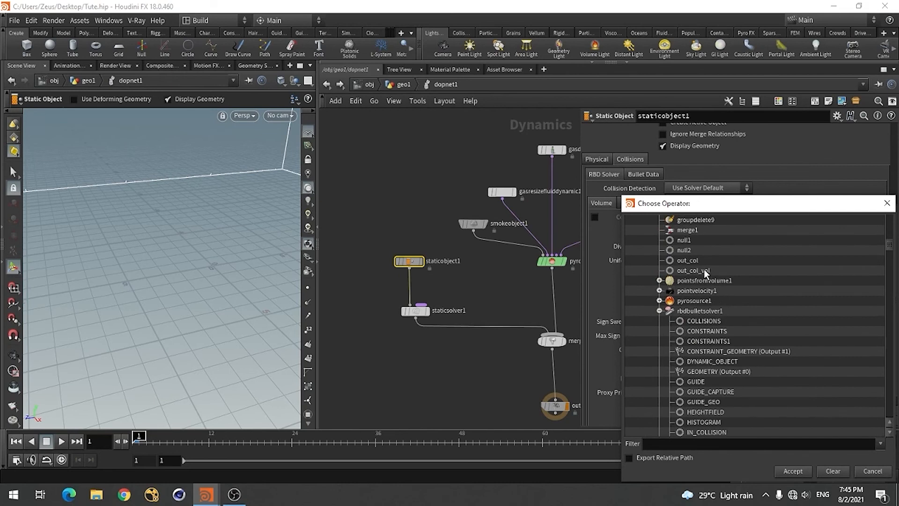
pyautogui.click(693, 271)
pyautogui.click(792, 471)
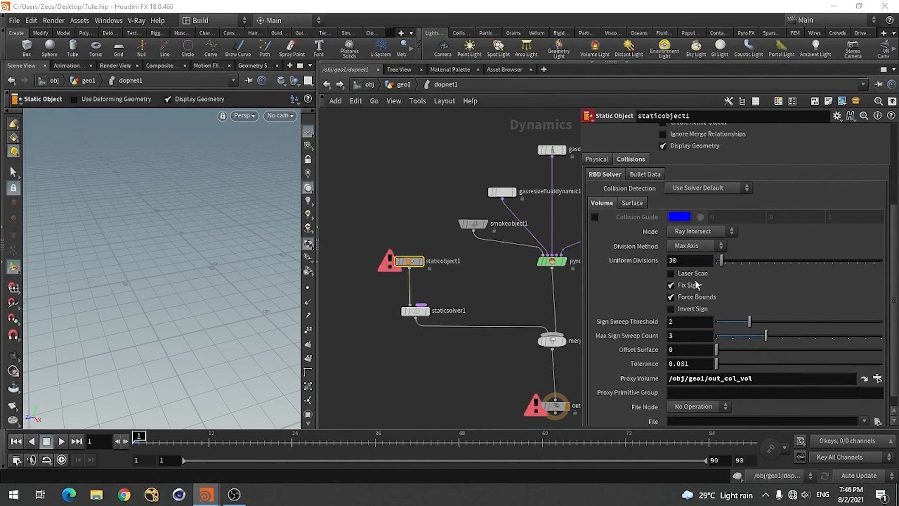
# Set staticobject1's collision volume to division method By Size, division size 0.05 and mode Volume Sample
pyautogui.click(697, 246)
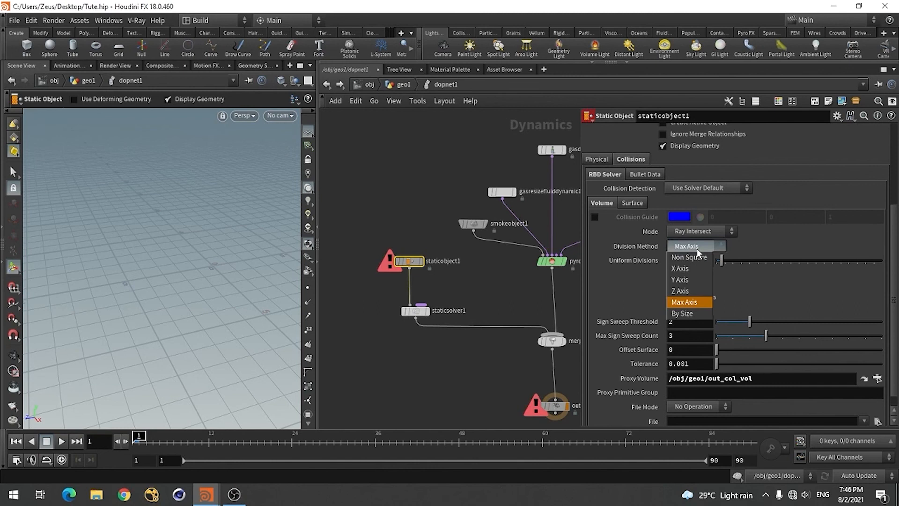
pyautogui.click(689, 314)
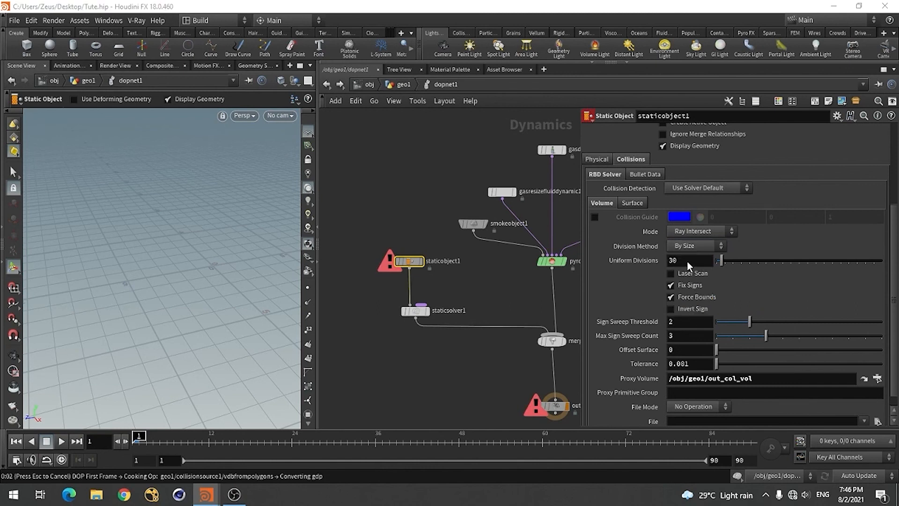
pyautogui.click(697, 261)
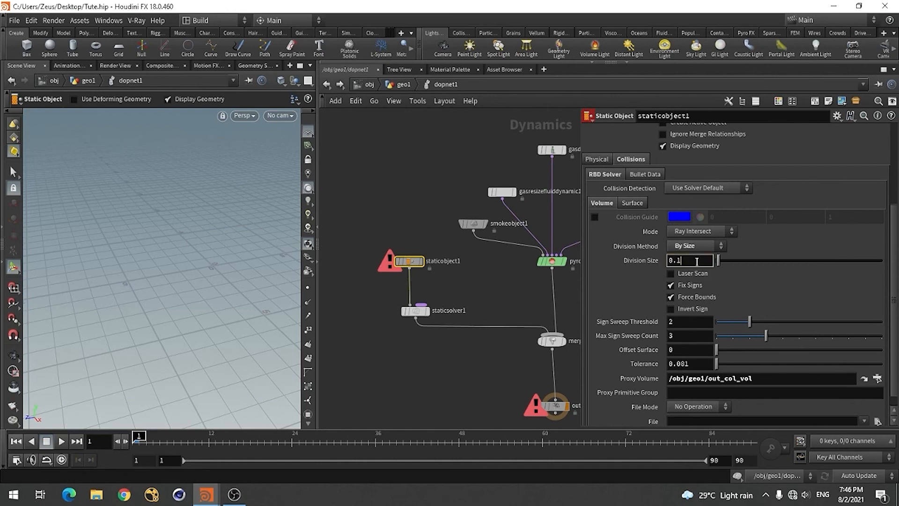
pyautogui.write('0.05')
pyautogui.press('Return')
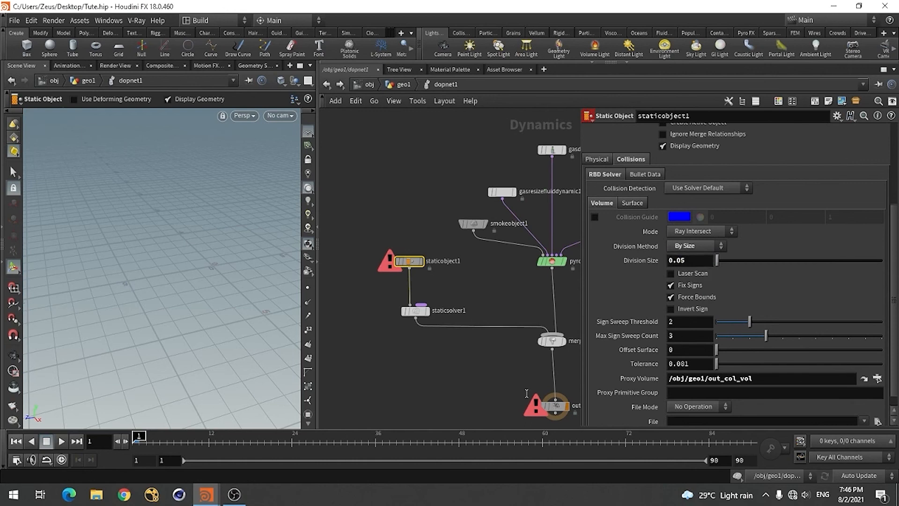
pyautogui.click(701, 232)
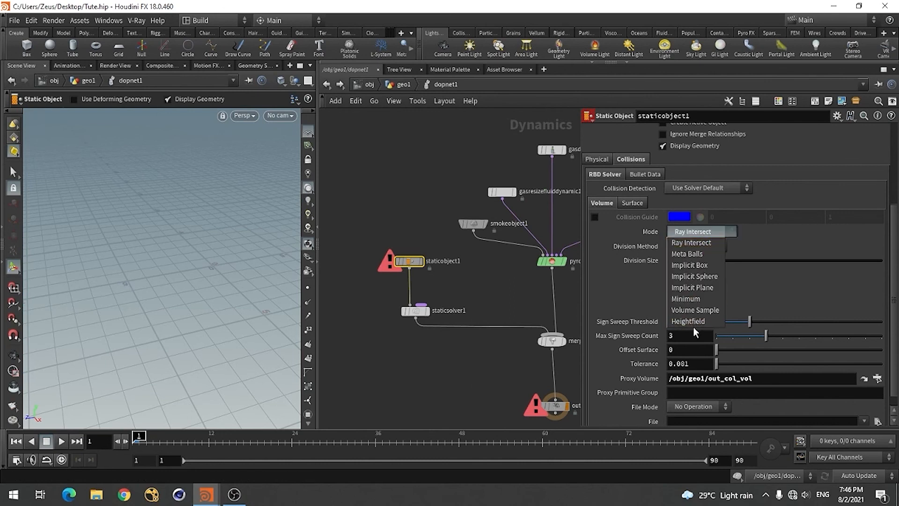
pyautogui.click(696, 309)
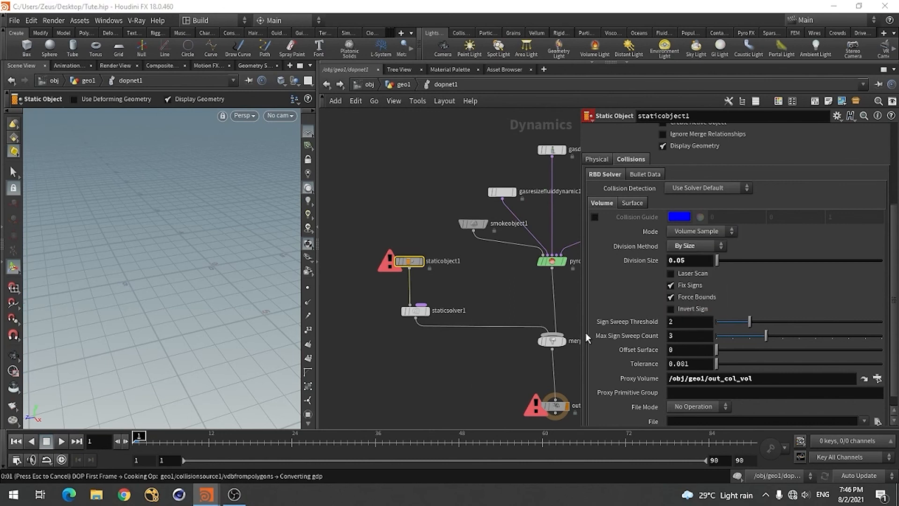
# Set the Bullet geometry representation of staticobject1 to Concave
pyautogui.click(638, 203)
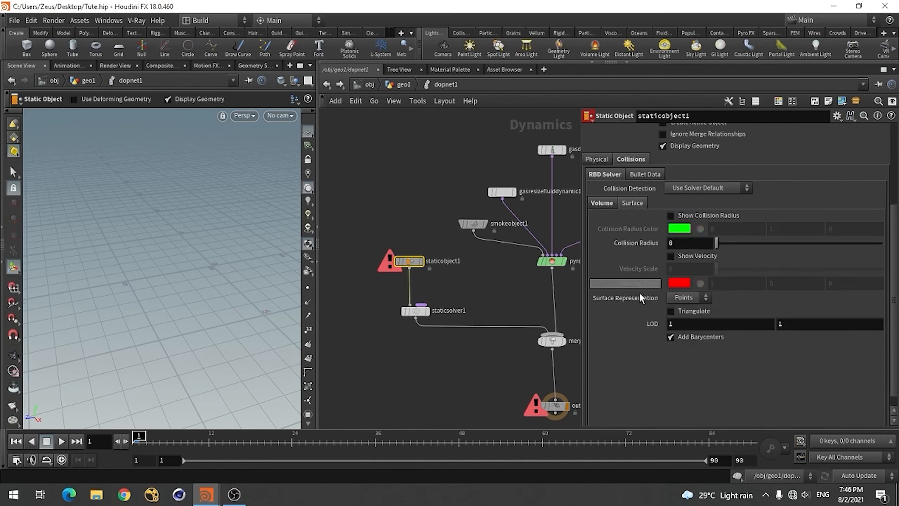
pyautogui.click(639, 174)
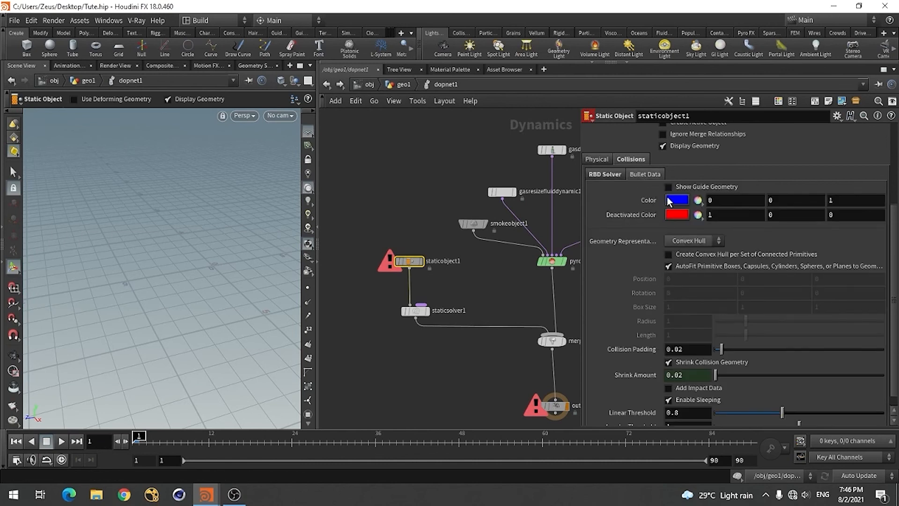
pyautogui.click(689, 243)
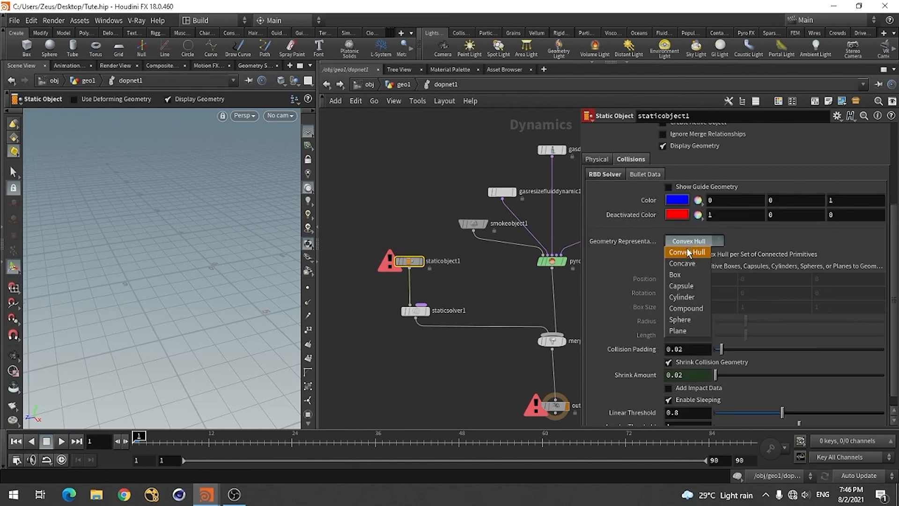
pyautogui.click(682, 265)
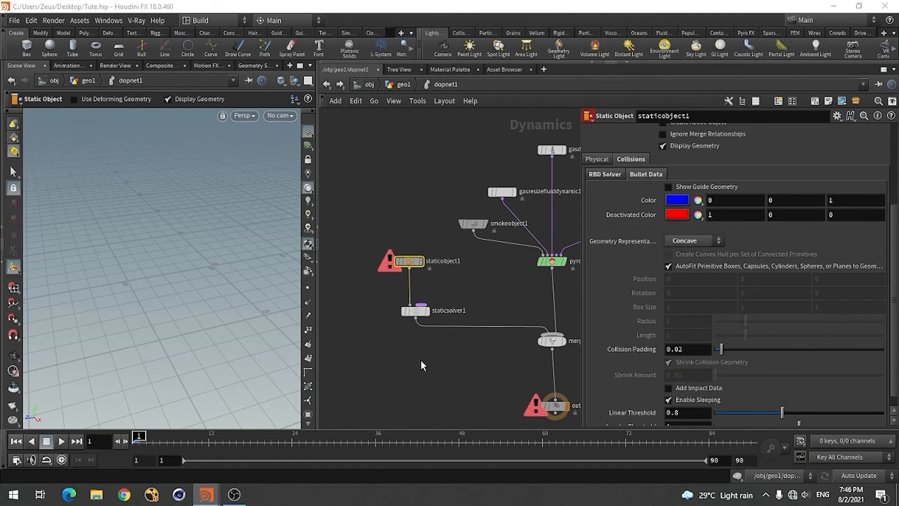
pyautogui.scroll(-4, 436, 322)
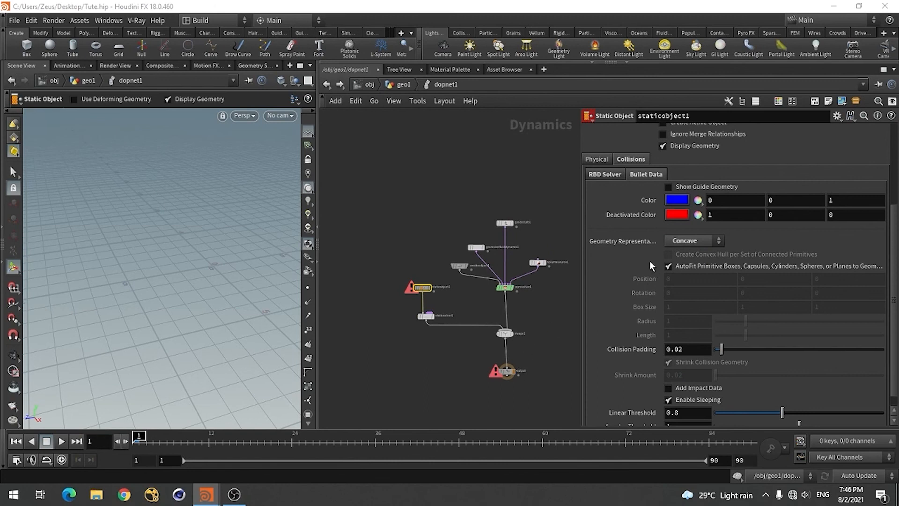
# Enable Use Deforming Geometry on staticobject1
pyautogui.scroll(4, 420, 294)
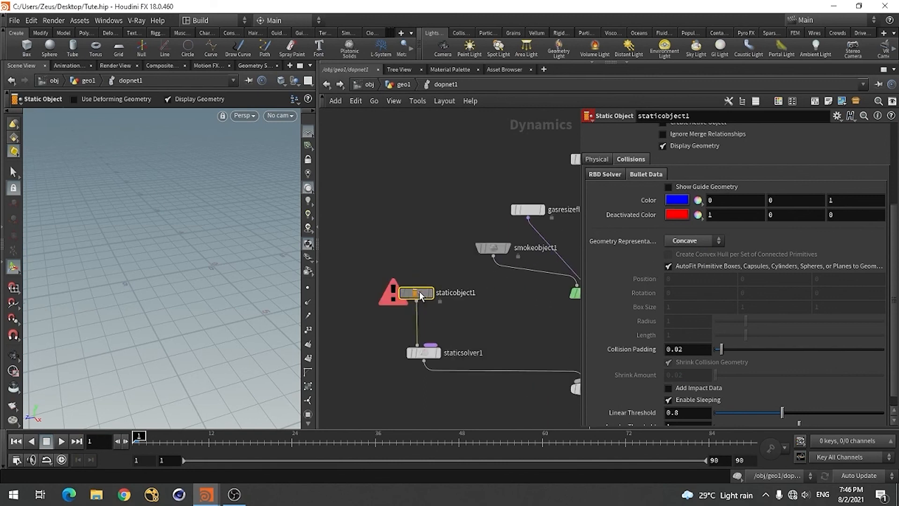
pyautogui.scroll(3, 527, 305)
pyautogui.scroll(5, 631, 276)
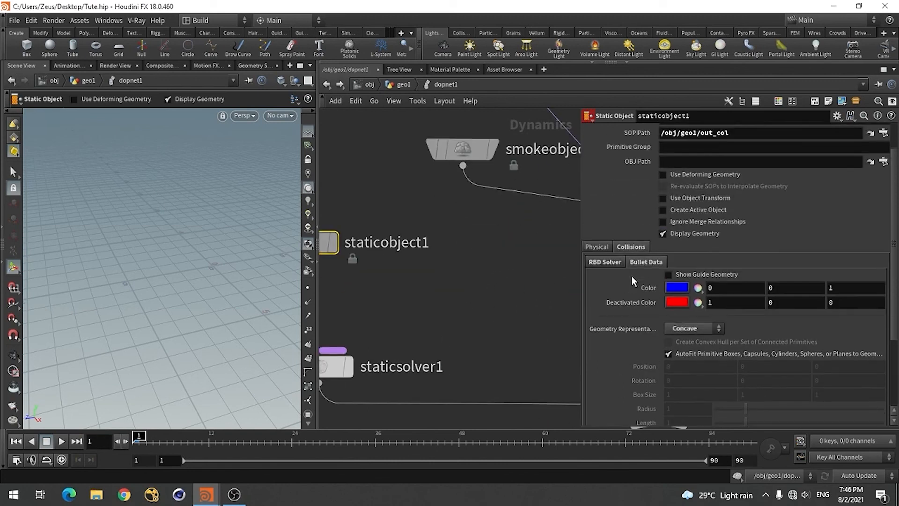
pyautogui.click(709, 203)
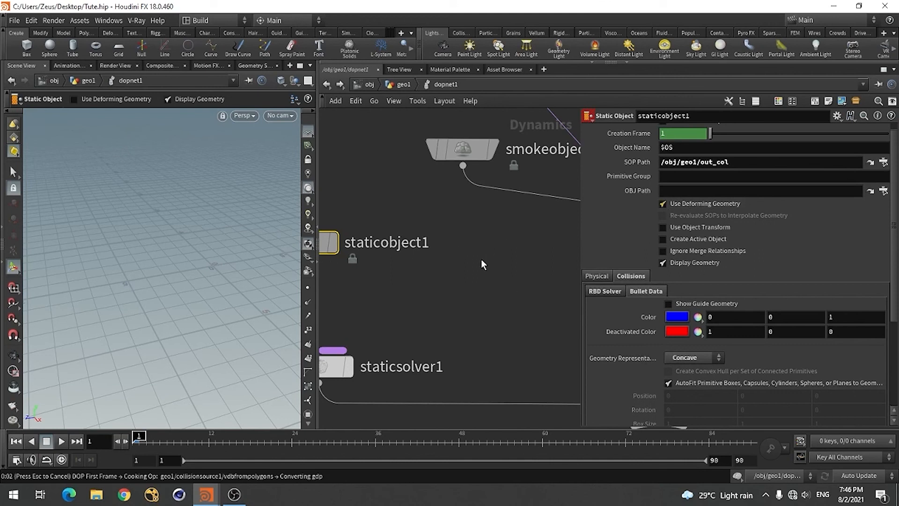
pyautogui.scroll(-4, 482, 259)
pyautogui.scroll(-5, 436, 230)
pyautogui.scroll(3, 465, 210)
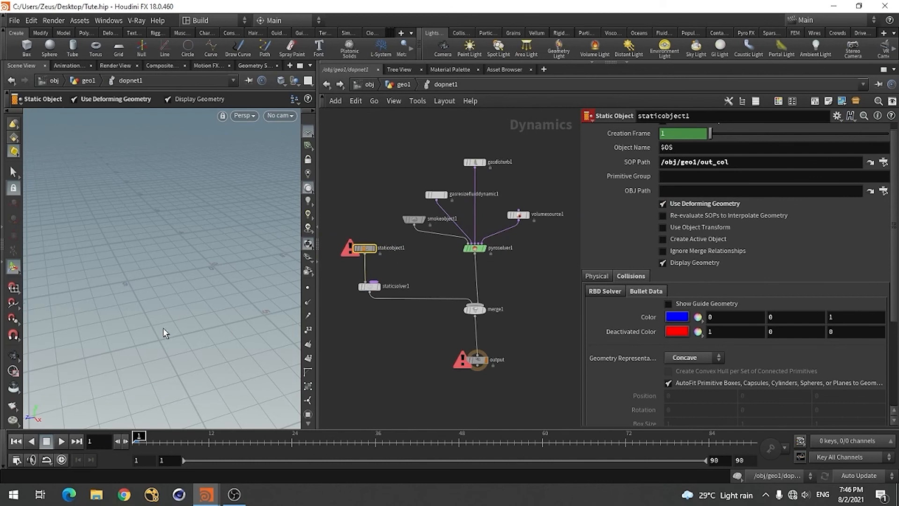
# Return to the geo1 network and move volumevisualization1 farther away from dopio1
pyautogui.click(402, 85)
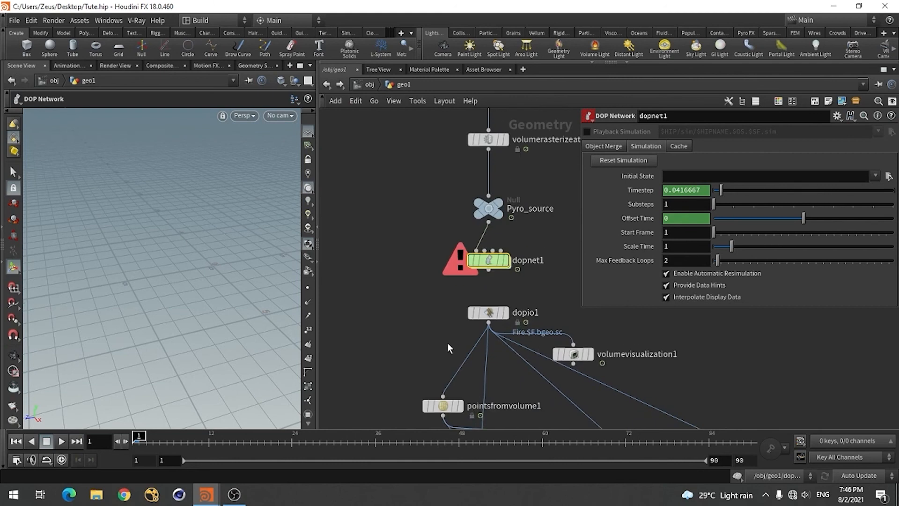
pyautogui.scroll(-4, 447, 342)
pyautogui.scroll(3, 565, 353)
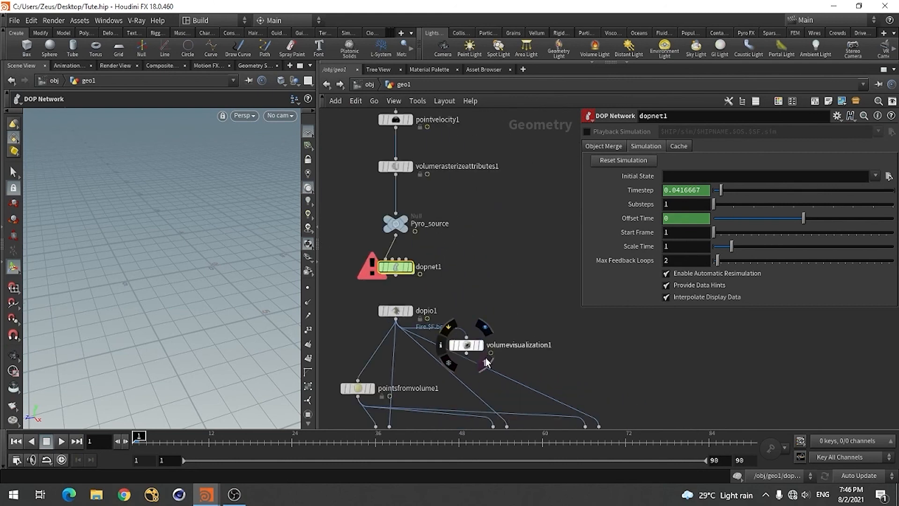
pyautogui.moveTo(456, 346); pyautogui.dragTo(634, 351)
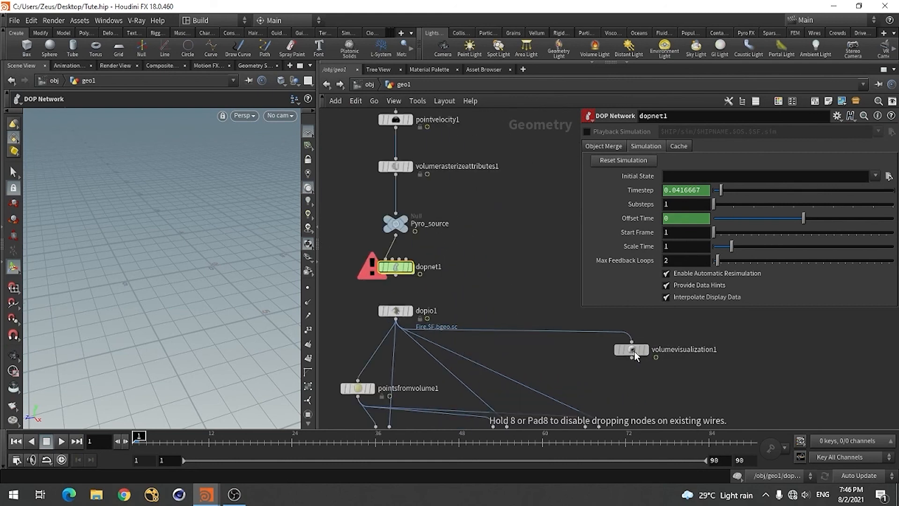
# Duplicate dopio1 and place the copy beside dopnet1, clear of the existing node connections
pyautogui.click(403, 314)
pyautogui.scroll(-2, 402, 313)
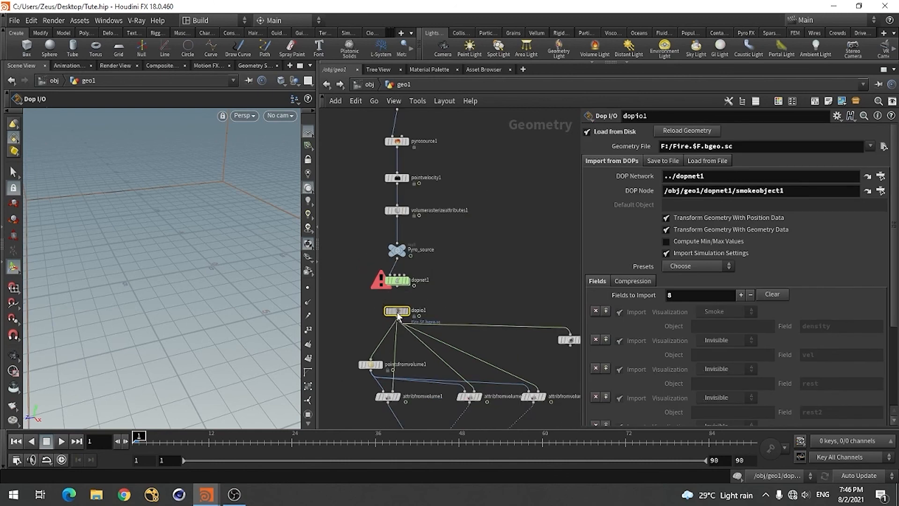
pyautogui.keyDown('alt'); pyautogui.moveTo(399, 313); pyautogui.dragTo(538, 297); pyautogui.keyUp('alt')
pyautogui.click(692, 375)
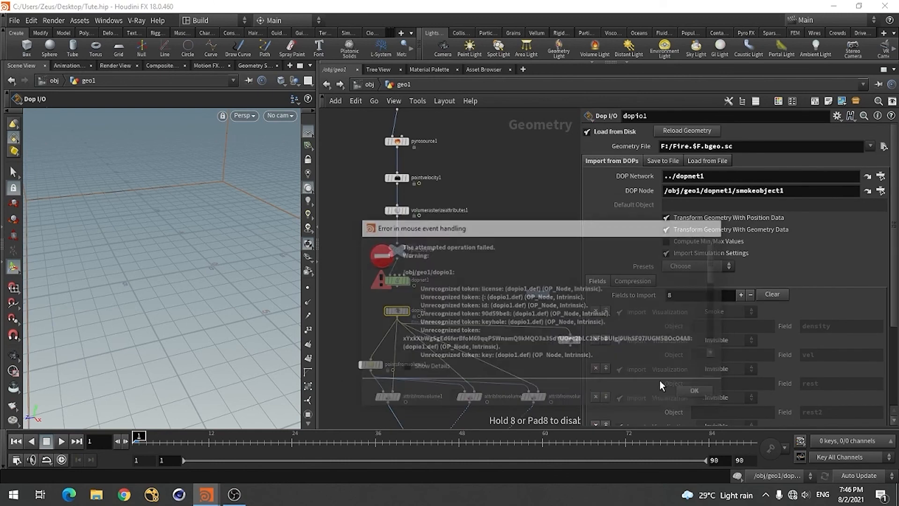
pyautogui.hotkey('ctrl', 'c')
pyautogui.hotkey('ctrl', 'v')
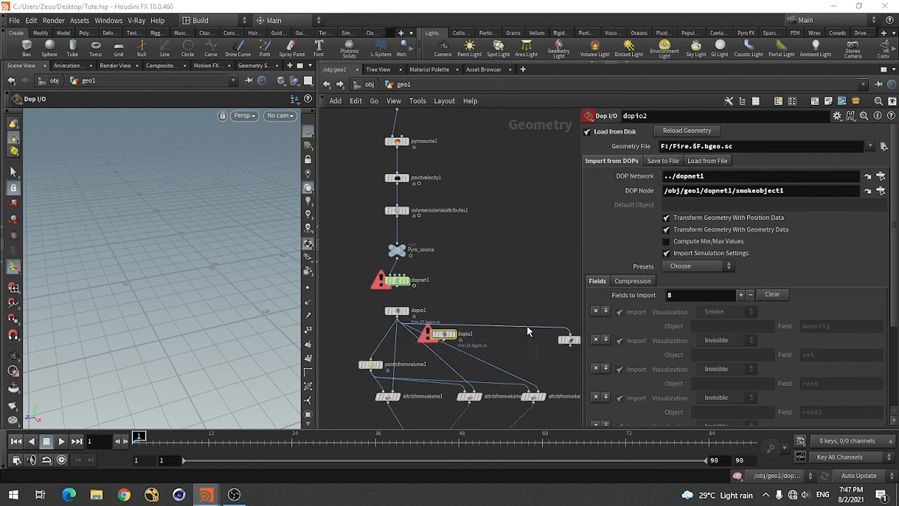
pyautogui.moveTo(442, 336); pyautogui.dragTo(526, 286)
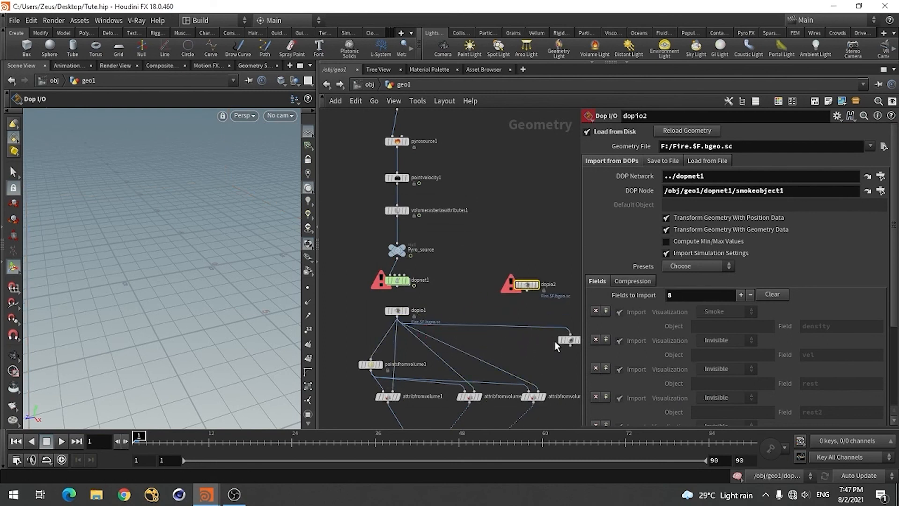
# Connect the output of dopio2 to volumevisualization1 and place dopio2 just above it
pyautogui.scroll(1, 554, 341)
pyautogui.click(488, 280)
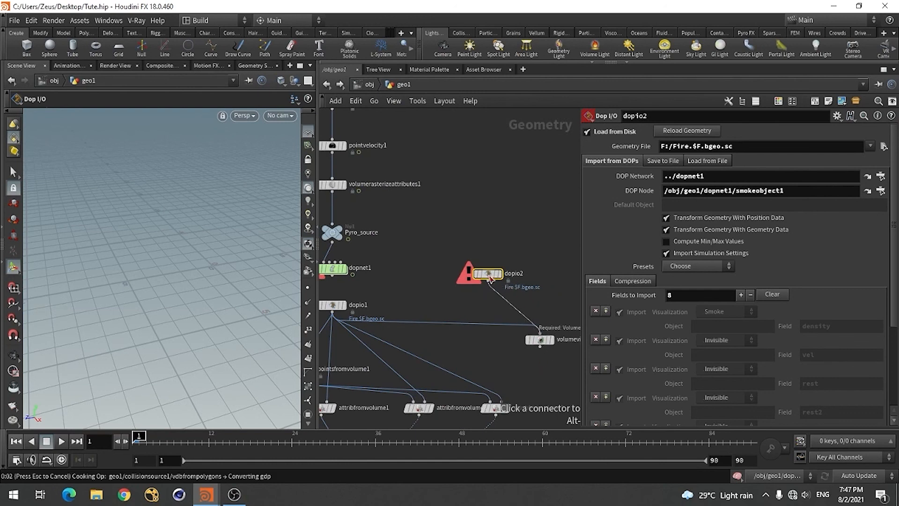
pyautogui.click(517, 300)
pyautogui.moveTo(487, 273); pyautogui.dragTo(542, 318)
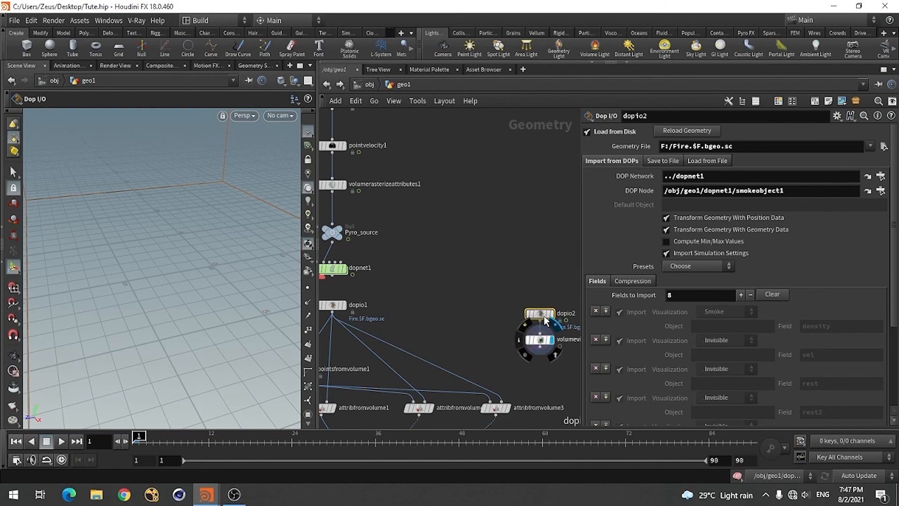
pyautogui.moveTo(539, 316); pyautogui.dragTo(505, 309)
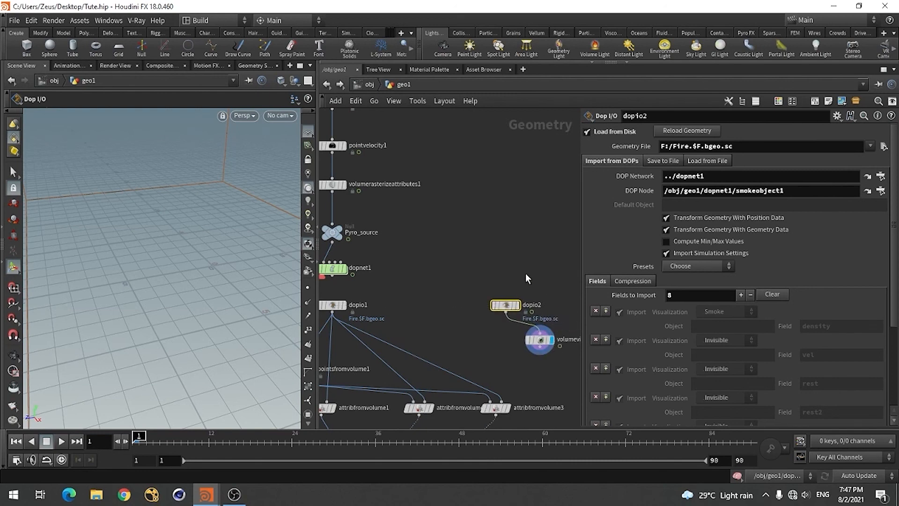
# Copy the geometry file path of dopio2 from the House_Deesturct.hip session and return to Tute.hip
pyautogui.hotkey('alt', 'Tab')
pyautogui.scroll(-6, 515, 318)
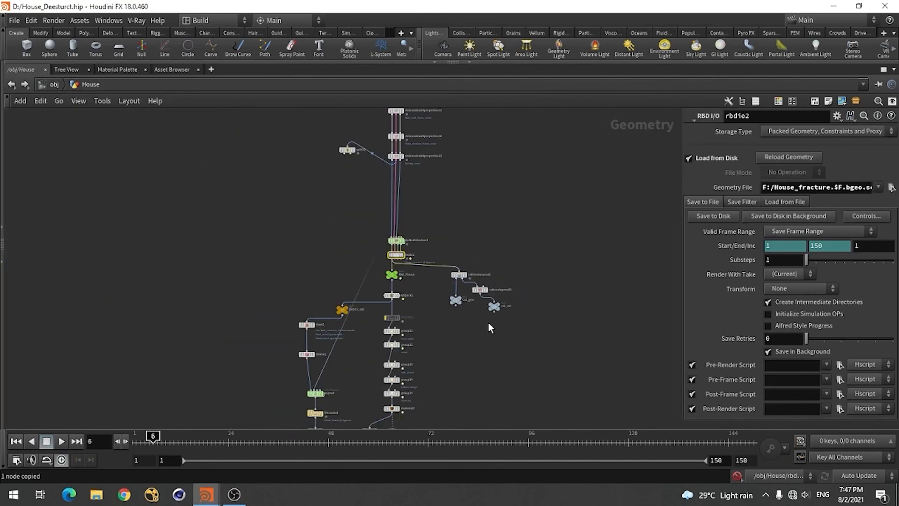
pyautogui.scroll(6, 474, 236)
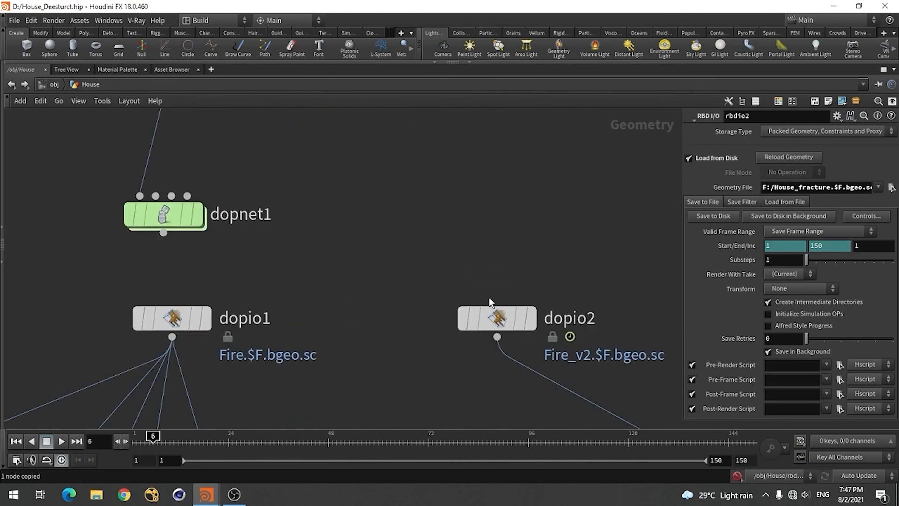
pyautogui.click(496, 318)
pyautogui.click(859, 146)
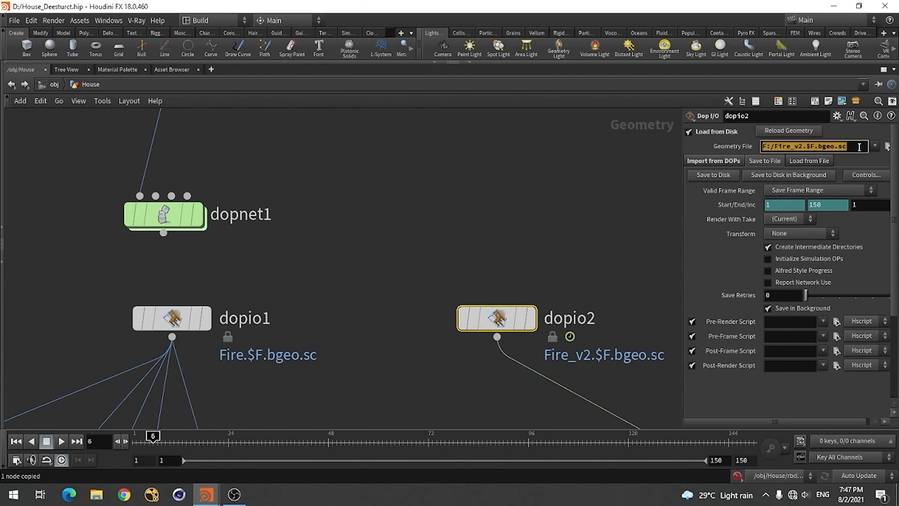
pyautogui.hotkey('alt', 'Tab')
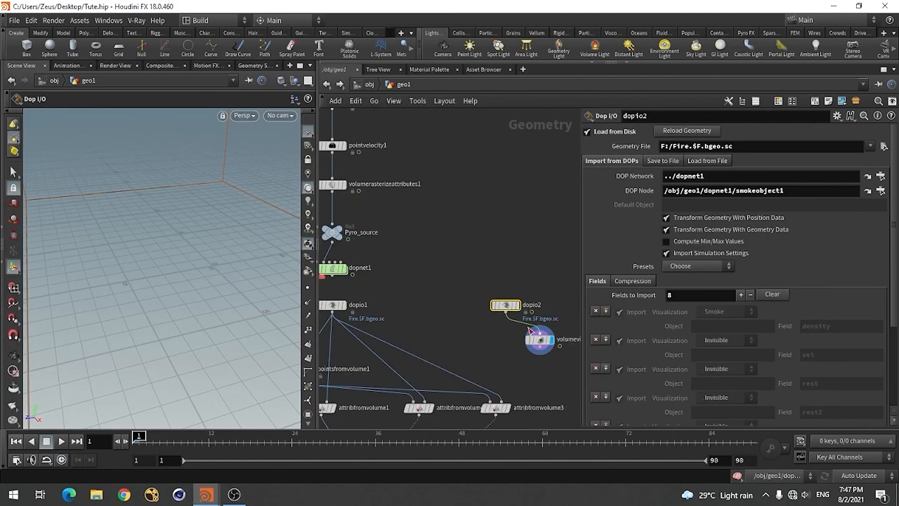
# Set the Geometry File of dopio2 to F:/Fire_v2.$F.bgeo.sc
pyautogui.scroll(3, 531, 331)
pyautogui.click(750, 147)
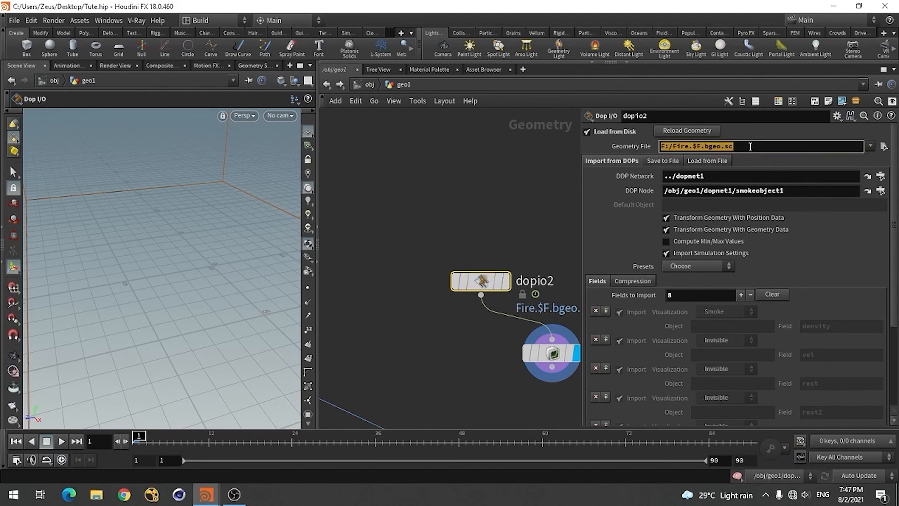
pyautogui.hotkey('ctrl', 'v')
pyautogui.click(537, 197)
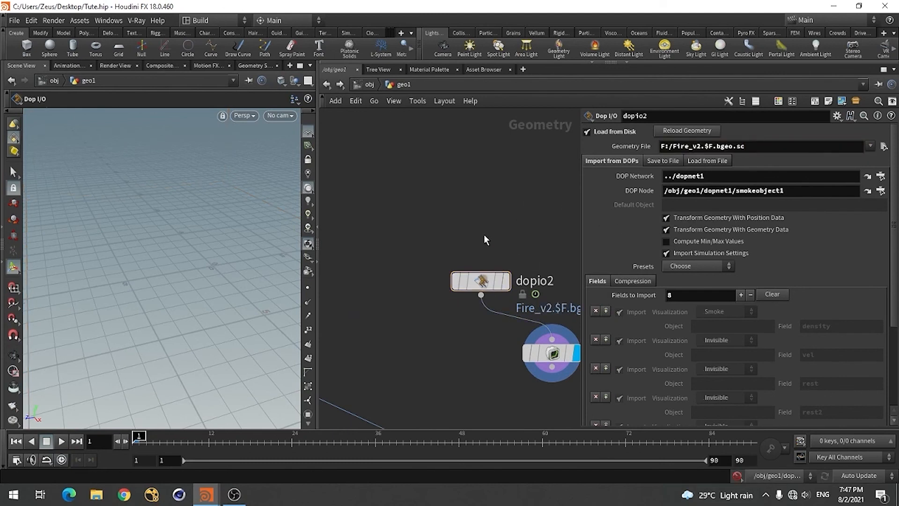
# Display the rbdio2 node's cached house fracture in the viewport
pyautogui.scroll(-5, 492, 253)
pyautogui.scroll(5, 332, 223)
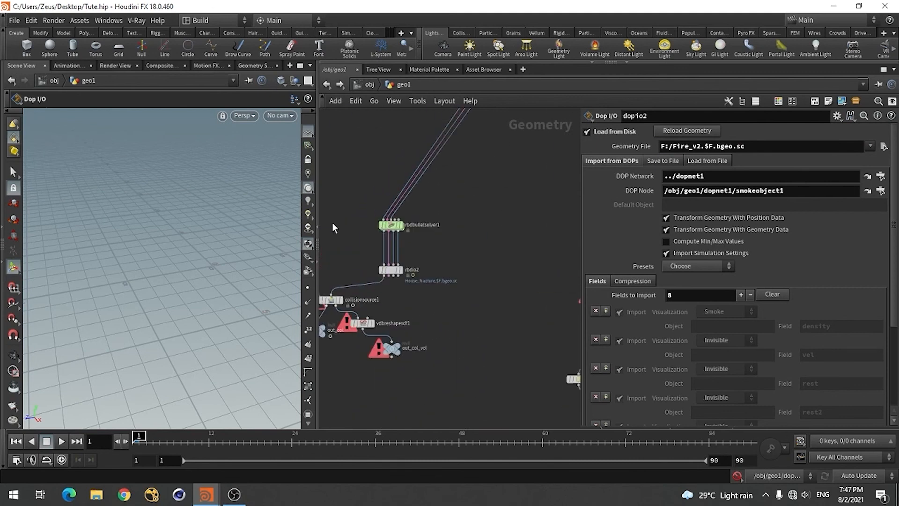
pyautogui.scroll(1, 401, 285)
pyautogui.scroll(-1, 401, 285)
pyautogui.moveTo(455, 264); pyautogui.dragTo(540, 225, button='middle')
pyautogui.scroll(5, 485, 253)
pyautogui.moveTo(479, 209)
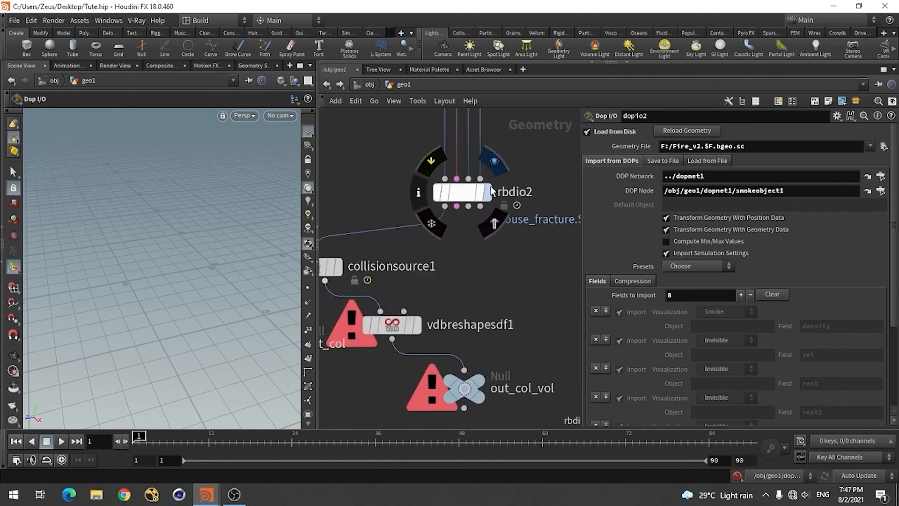
pyautogui.click(510, 218)
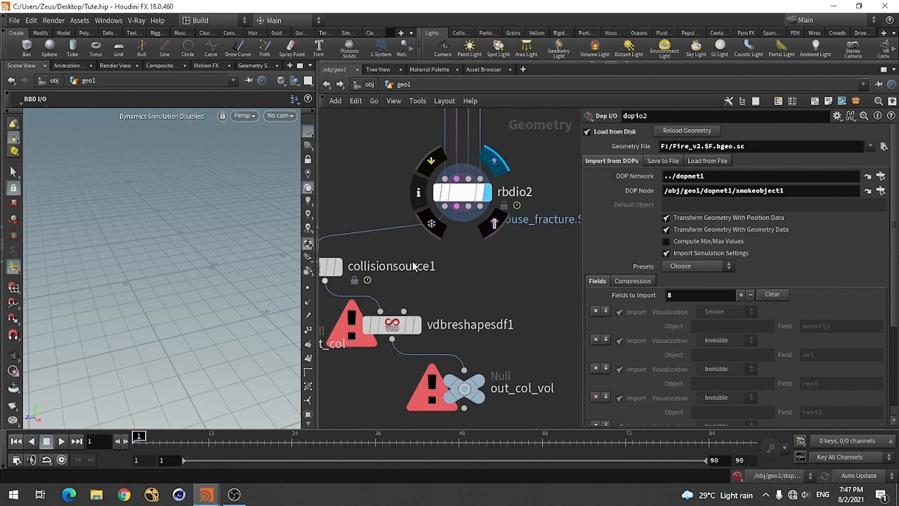
# Switch the viewport display from rbdio2 to the volumevisualization1 node under dopio2
pyautogui.scroll(-5, 412, 261)
pyautogui.scroll(-1, 463, 284)
pyautogui.scroll(4, 496, 302)
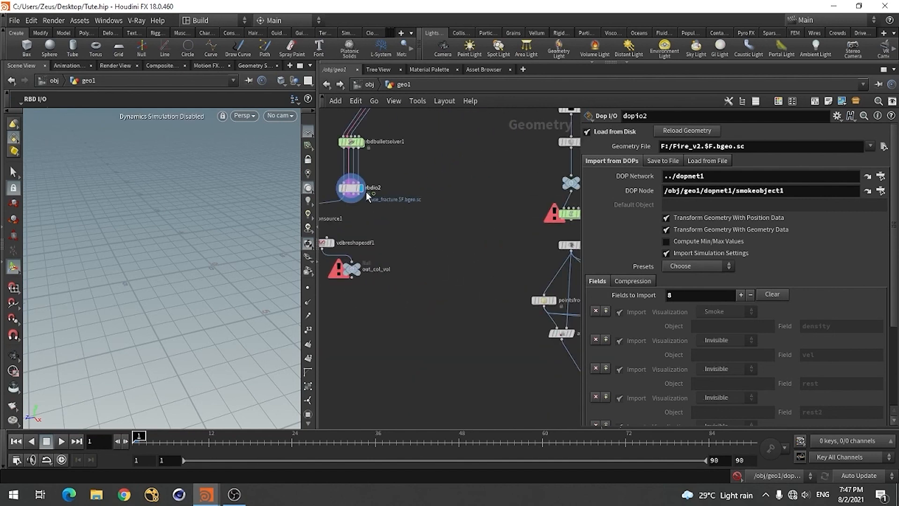
pyautogui.scroll(3, 346, 185)
pyautogui.scroll(-5, 375, 220)
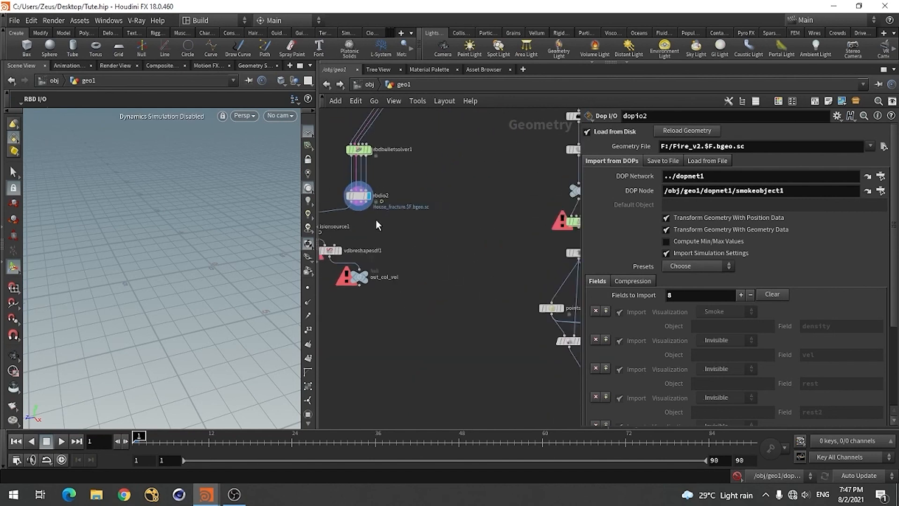
pyautogui.moveTo(538, 243); pyautogui.dragTo(461, 236, button='middle')
pyautogui.scroll(3, 462, 236)
pyautogui.scroll(4, 382, 211)
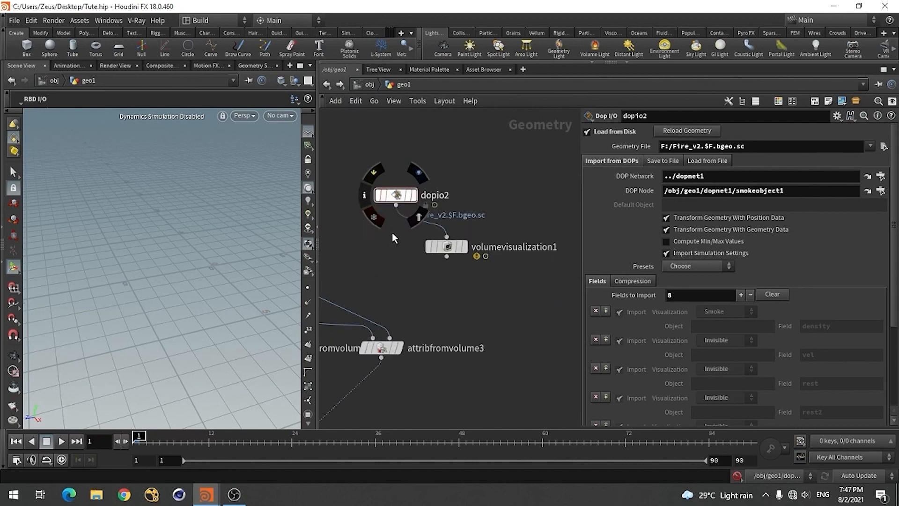
pyautogui.click(465, 247)
# Display dopnet1, move the timeline to frame 68, and select the DOP network node
pyautogui.scroll(-5, 531, 302)
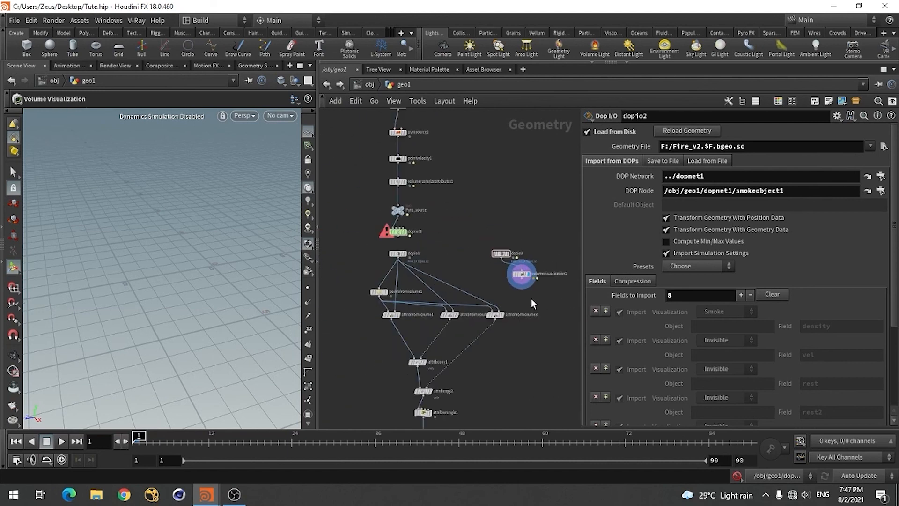
pyautogui.scroll(2, 425, 240)
pyautogui.click(395, 228)
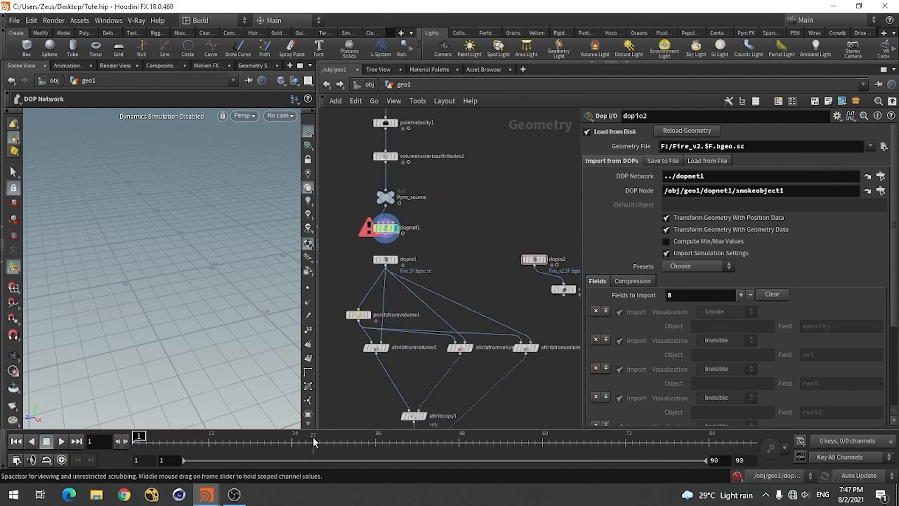
pyautogui.moveTo(383, 444); pyautogui.dragTo(598, 444)
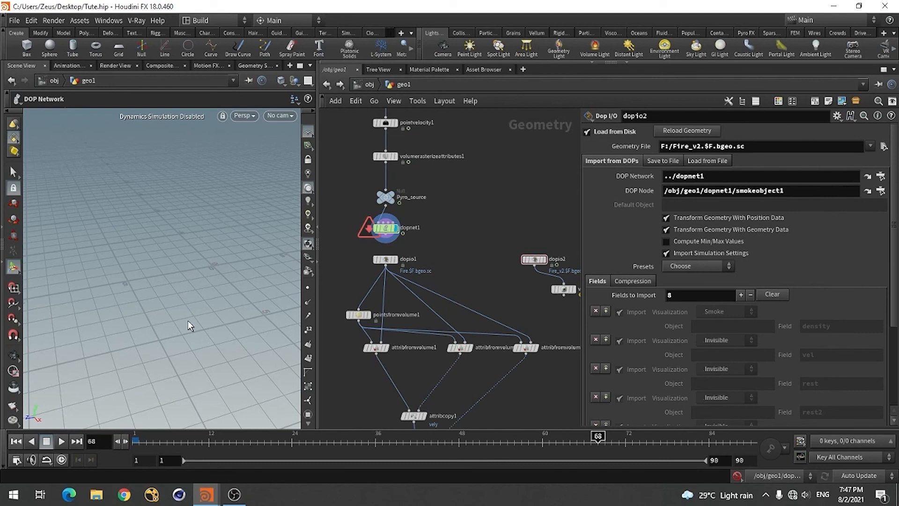
pyautogui.press('Escape')
pyautogui.keyDown('alt'); pyautogui.moveTo(161, 304); pyautogui.dragTo(211, 304); pyautogui.keyUp('alt')
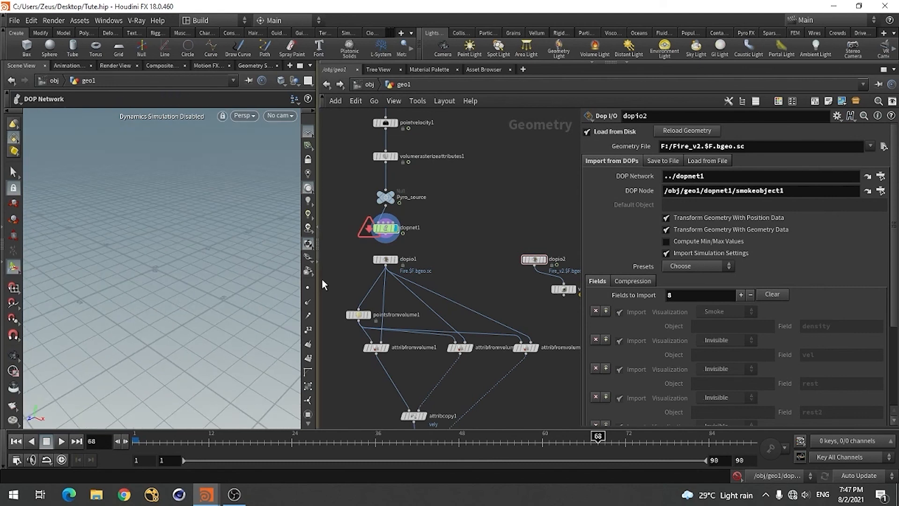
pyautogui.click(385, 229)
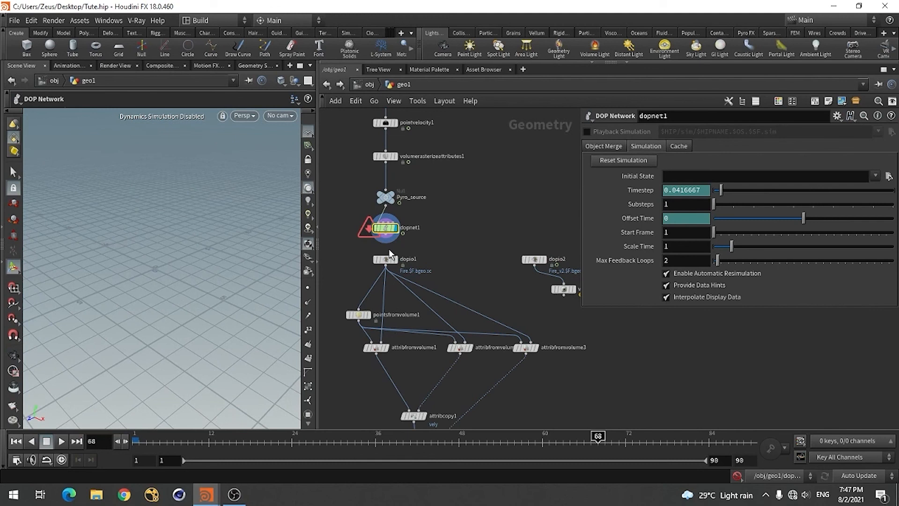
# Show the cached Fire_v2 smoke at frame 68 by displaying volumevisualization1
pyautogui.scroll(-6, 496, 263)
pyautogui.scroll(5, 375, 235)
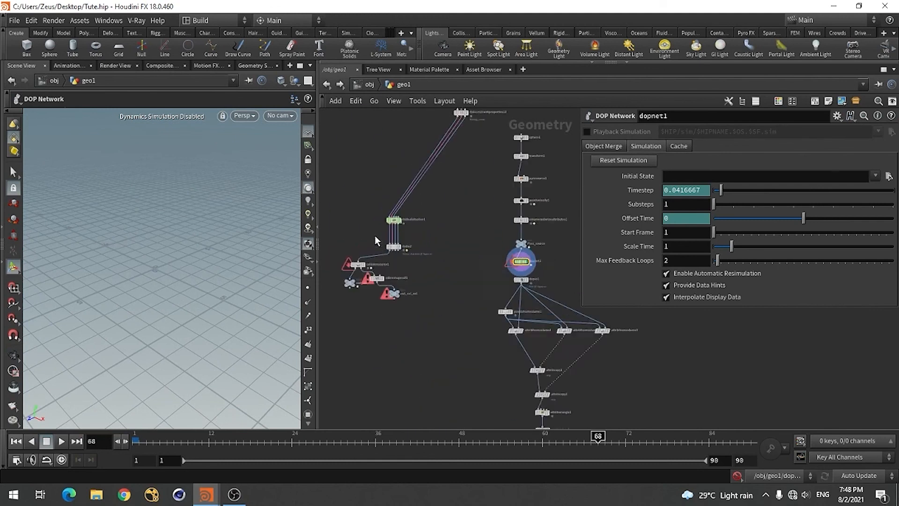
pyautogui.scroll(-6, 375, 235)
pyautogui.scroll(5, 504, 277)
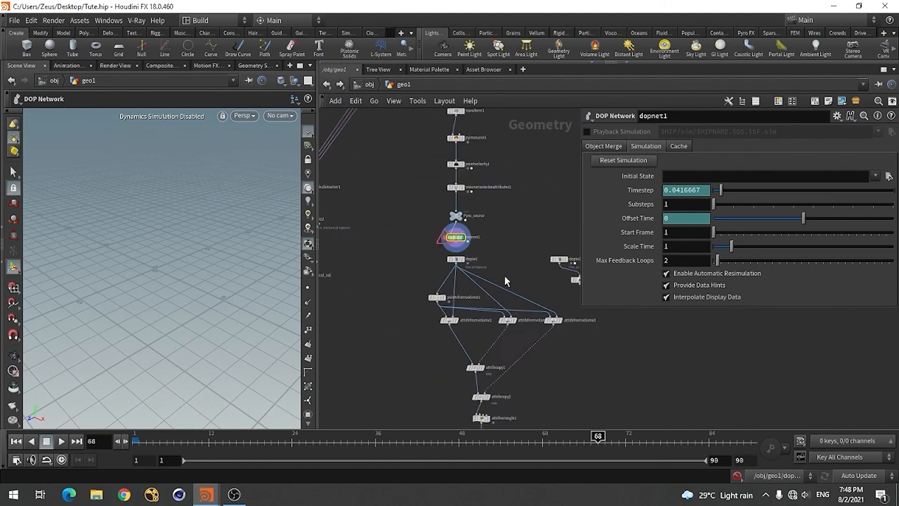
pyautogui.scroll(-4, 442, 275)
pyautogui.scroll(4, 534, 277)
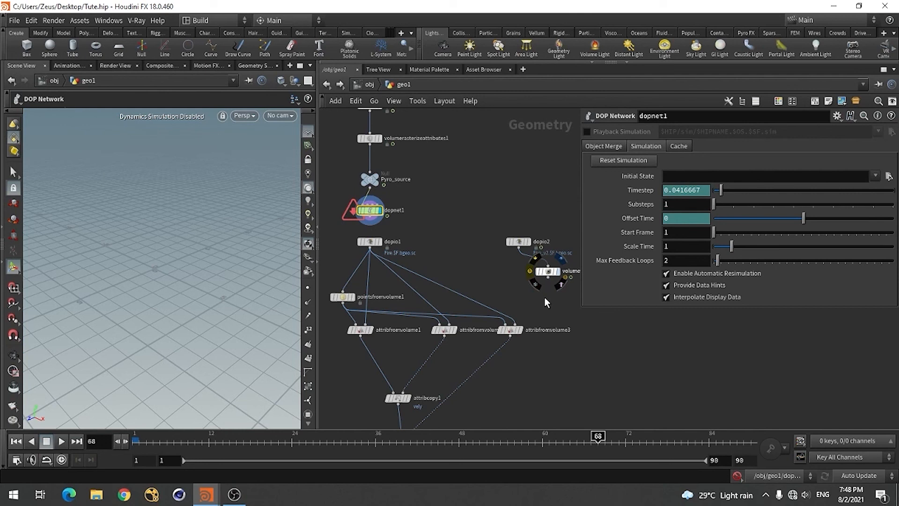
pyautogui.press('r')
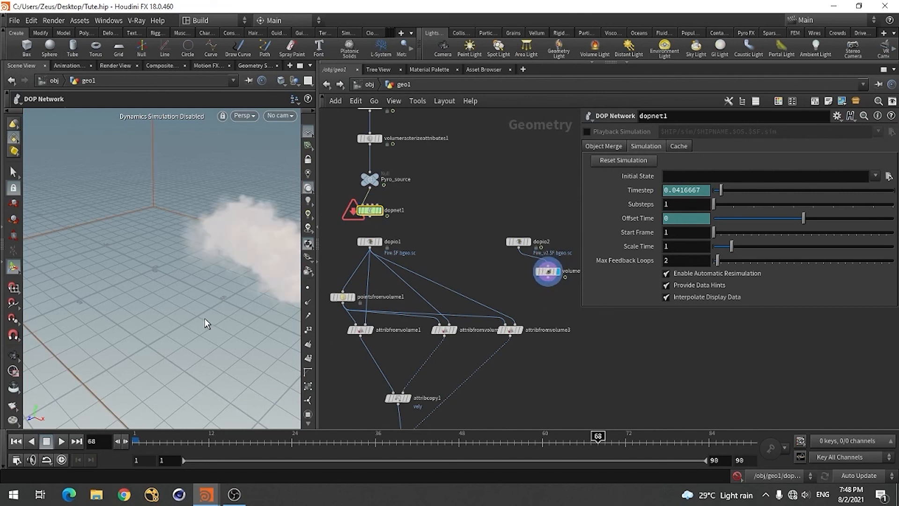
# Display the rbdio2 house fracture in the viewport and turn on its template flag
pyautogui.press('Escape')
pyautogui.moveTo(204, 318); pyautogui.dragTo(266, 312)
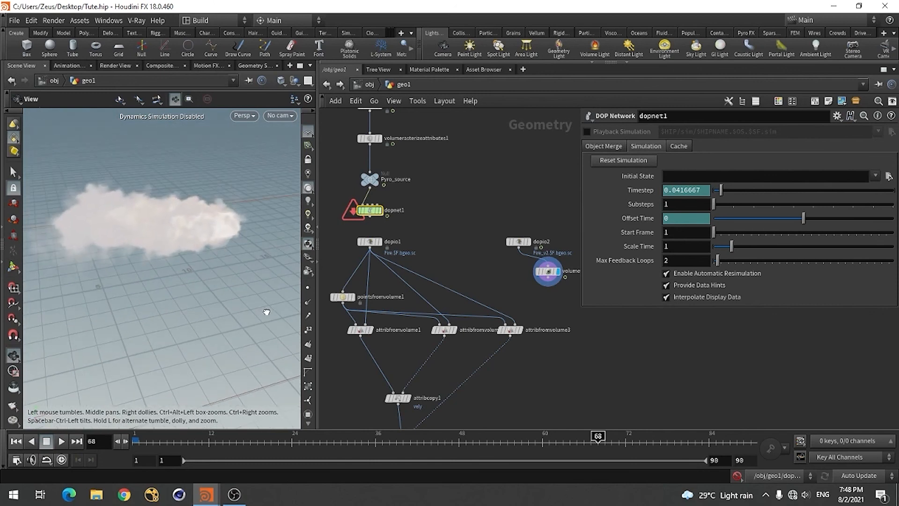
pyautogui.press('Return')
pyautogui.scroll(-5, 494, 301)
pyautogui.scroll(6, 331, 226)
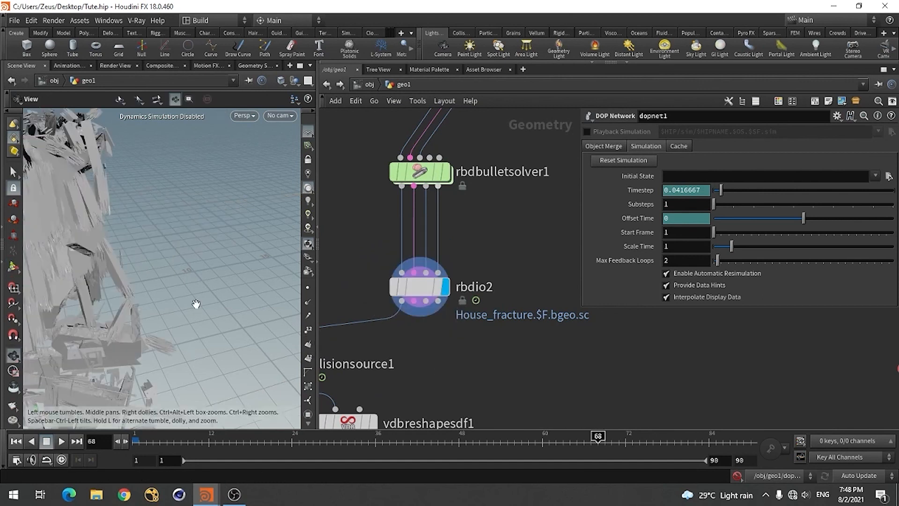
pyautogui.keyDown('alt'); pyautogui.moveTo(195, 305); pyautogui.dragTo(140, 305); pyautogui.keyUp('alt')
pyautogui.keyDown('alt'); pyautogui.moveTo(219, 256); pyautogui.dragTo(118, 308, button='right'); pyautogui.keyUp('alt')
pyautogui.keyDown('alt'); pyautogui.moveTo(135, 324); pyautogui.dragTo(177, 323); pyautogui.keyUp('alt')
pyautogui.click(453, 318)
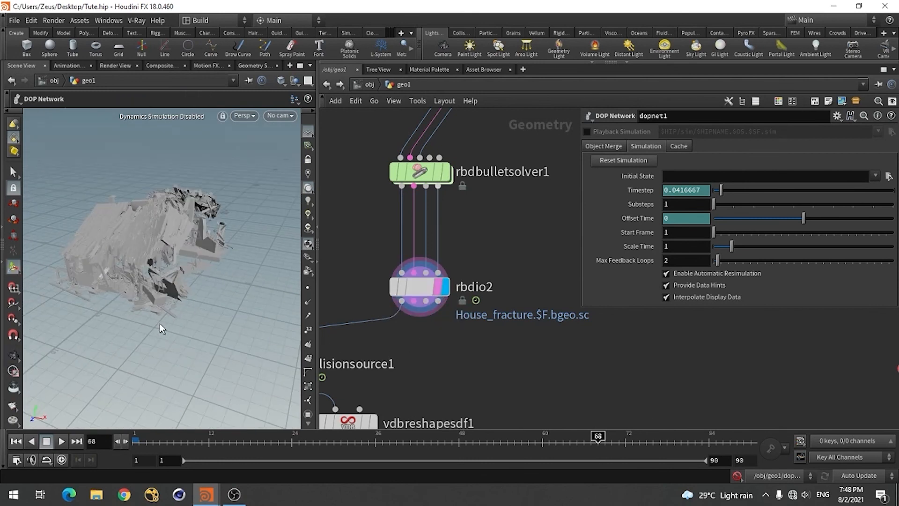
# Display volumevisualization1 to view the smoke together with the templated house fracture
pyautogui.scroll(-3, 414, 333)
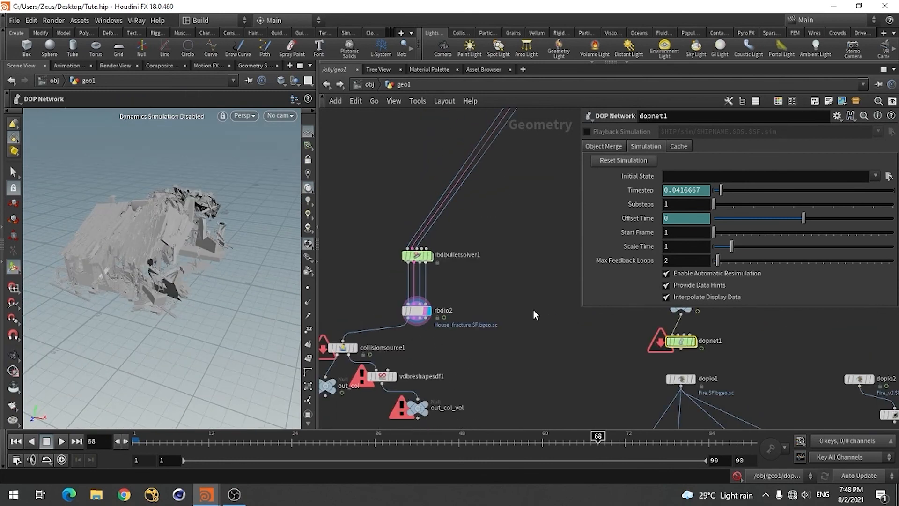
pyautogui.scroll(-3, 533, 310)
pyautogui.scroll(4, 697, 366)
pyautogui.click(630, 318)
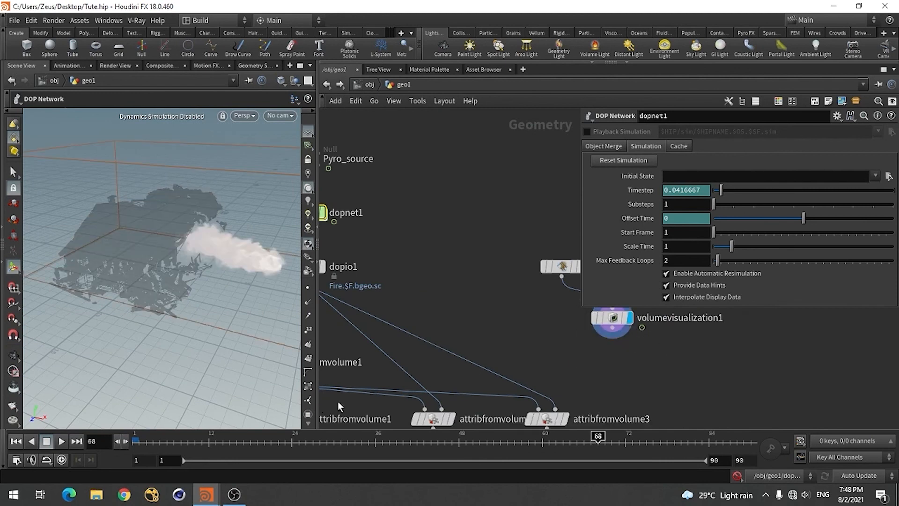
pyautogui.press('Escape')
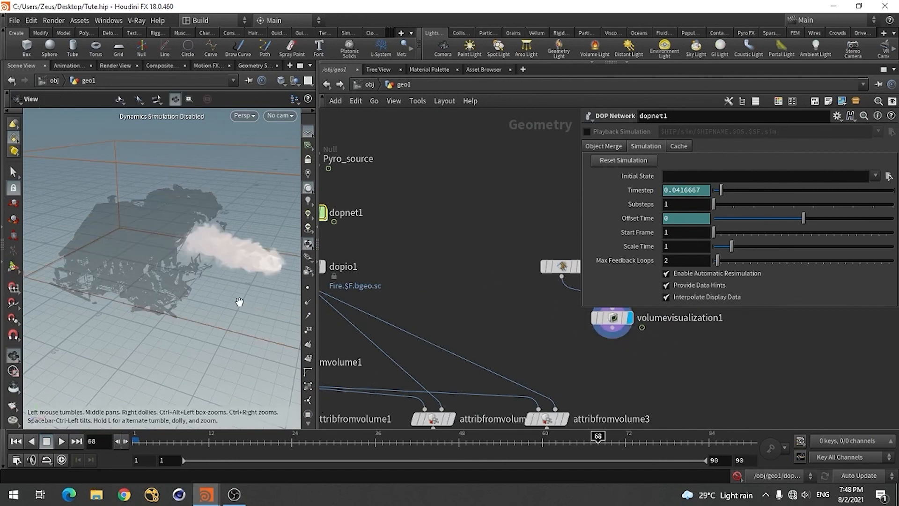
pyautogui.moveTo(237, 302); pyautogui.dragTo(217, 285)
pyautogui.scroll(-1, 445, 264)
pyautogui.scroll(-2, 445, 265)
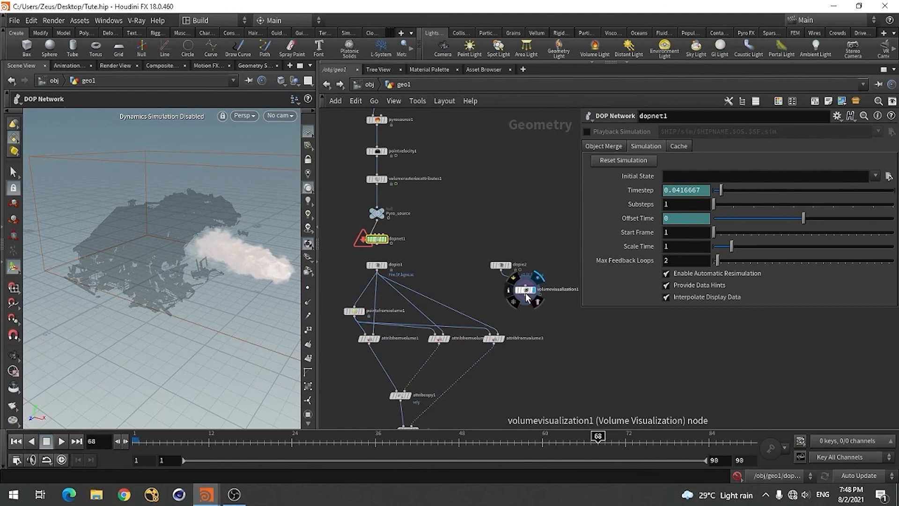
# Copy the dopio2 and volumevisualization1 nodes, and set the display flag on rbdio2
pyautogui.moveTo(501, 268); pyautogui.dragTo(560, 307)
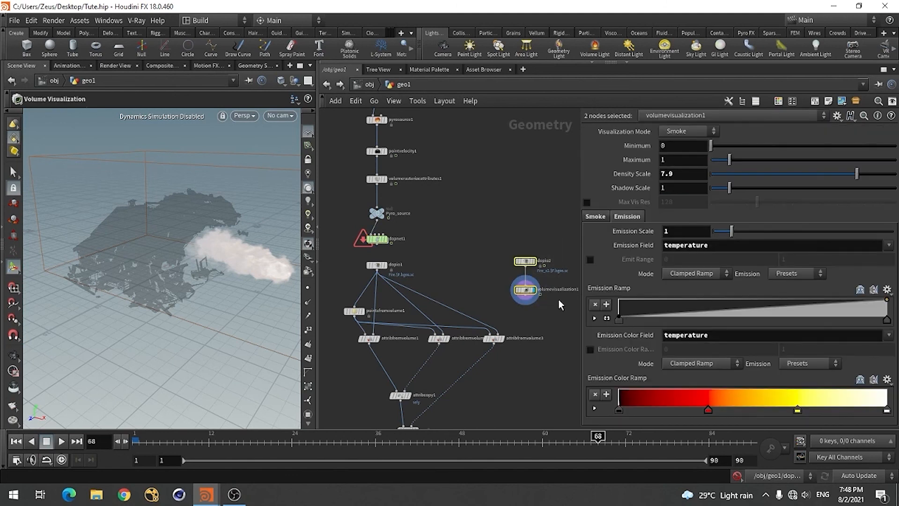
pyautogui.hotkey('ctrl', 'c')
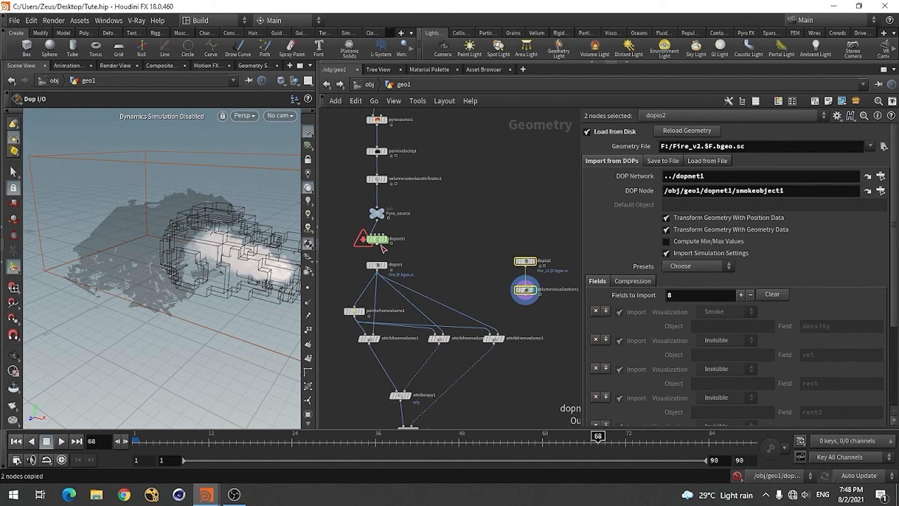
pyautogui.scroll(-1, 506, 271)
pyautogui.moveTo(328, 293); pyautogui.dragTo(422, 282, button='middle')
pyautogui.scroll(-4, 461, 288)
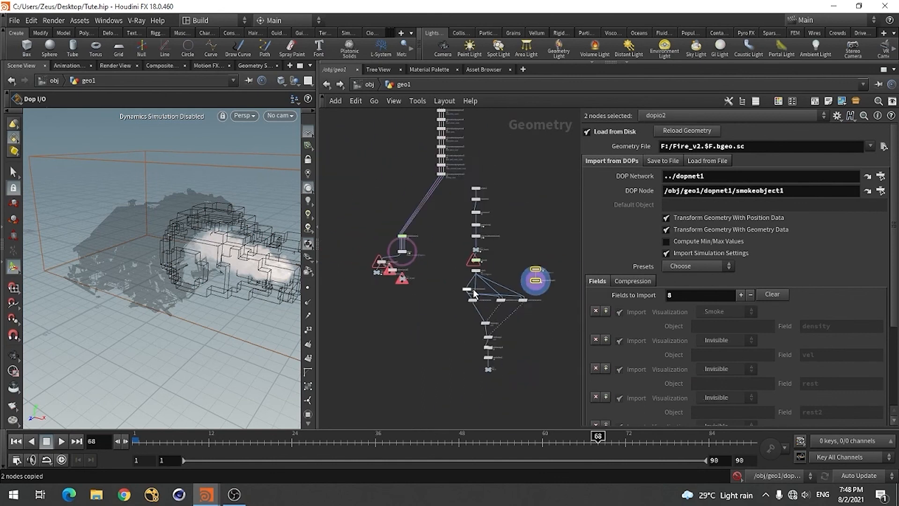
pyautogui.scroll(6, 389, 270)
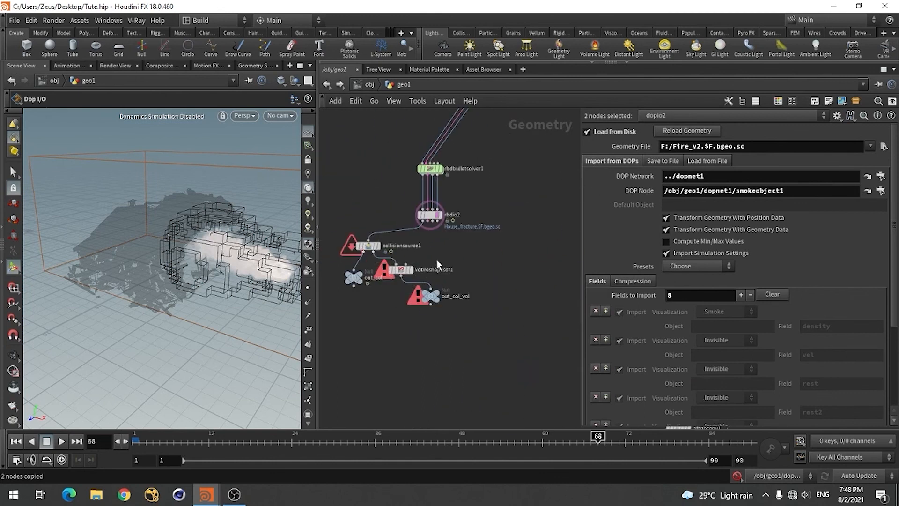
pyautogui.click(442, 215)
# Add a new Geometry object at the object level and paste the copied dopio2 and volumevisualization1 nodes inside it
pyautogui.click(369, 84)
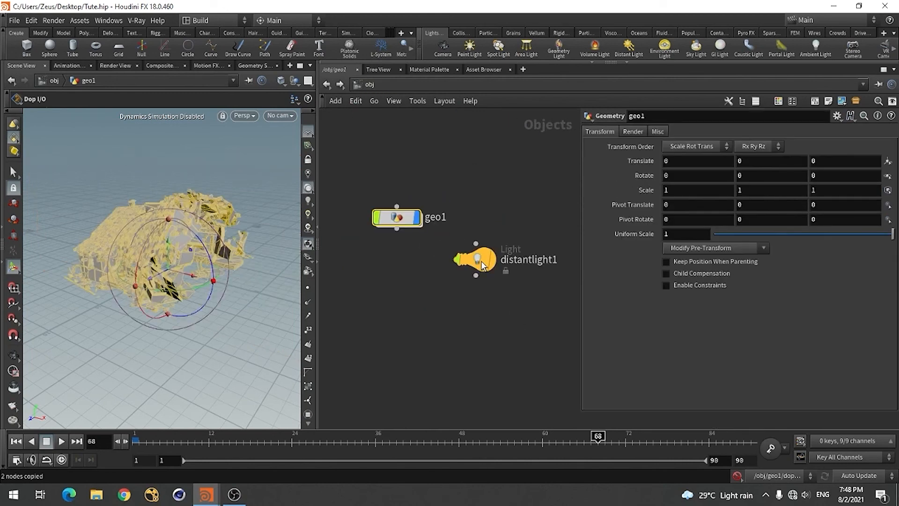
pyautogui.scroll(5, 391, 310)
pyautogui.press('Tab')
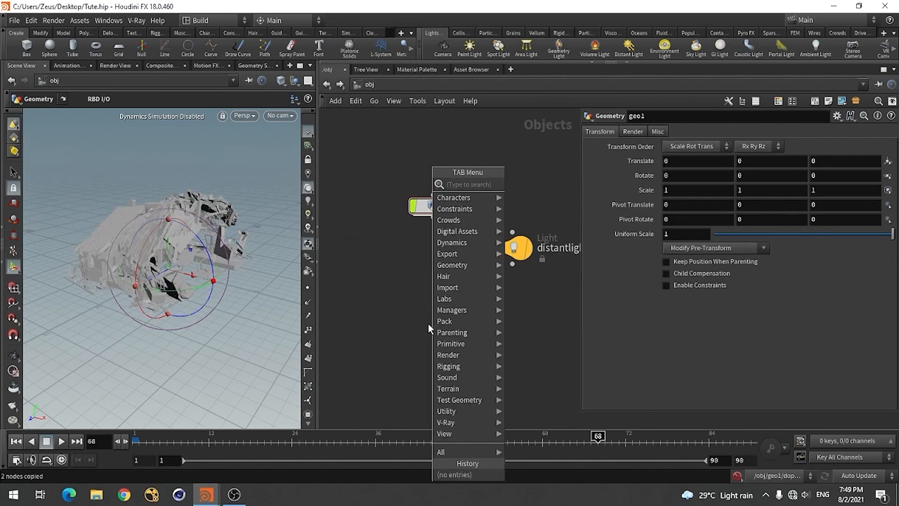
pyautogui.write('geo')
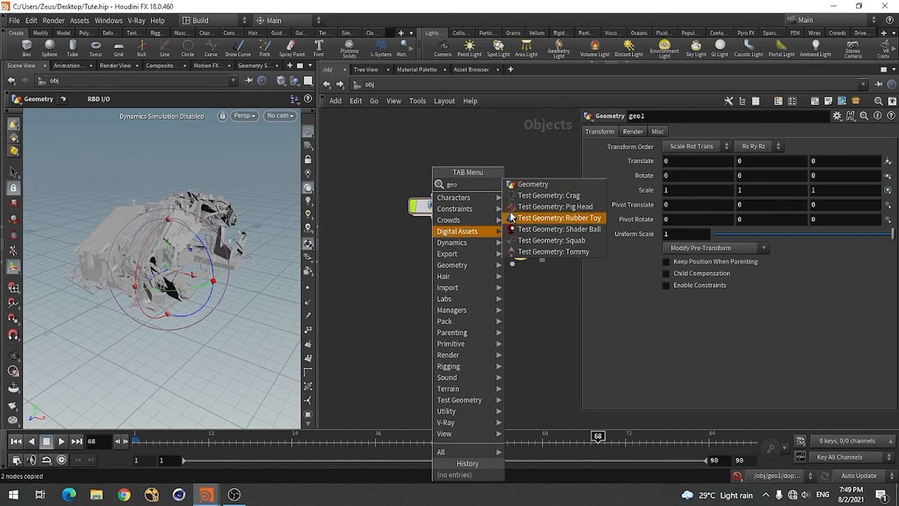
pyautogui.click(531, 185)
pyautogui.click(432, 270)
pyautogui.doubleClick(432, 269)
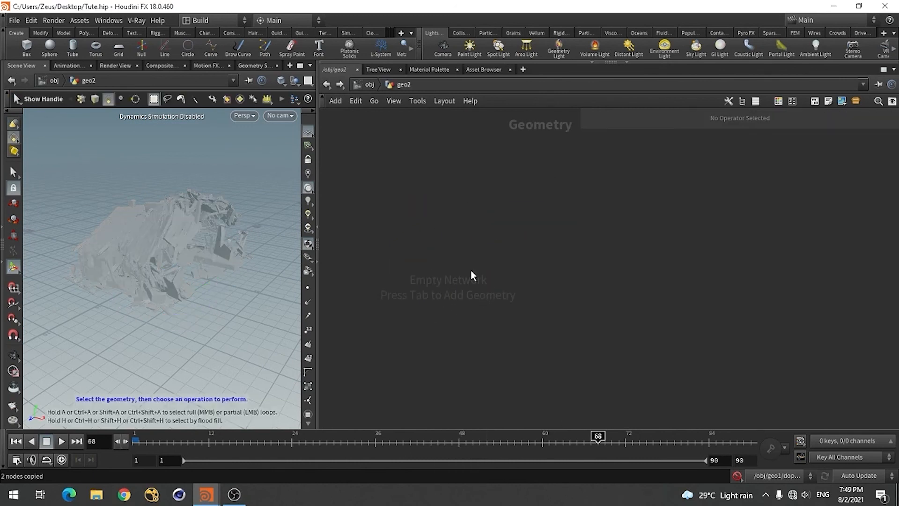
pyautogui.hotkey('ctrl', 'v')
pyautogui.click(624, 337)
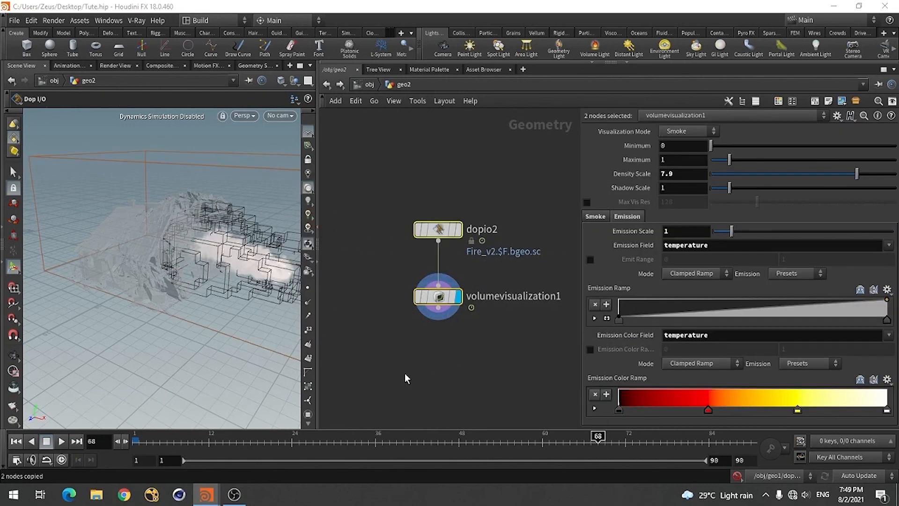
# Return to the object level and rename the geo1 object as House
pyautogui.press('u')
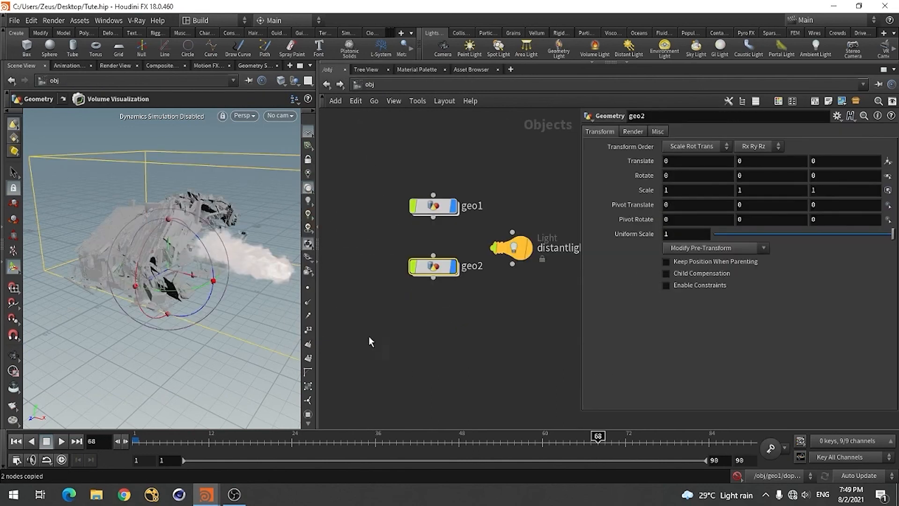
pyautogui.doubleClick(467, 206)
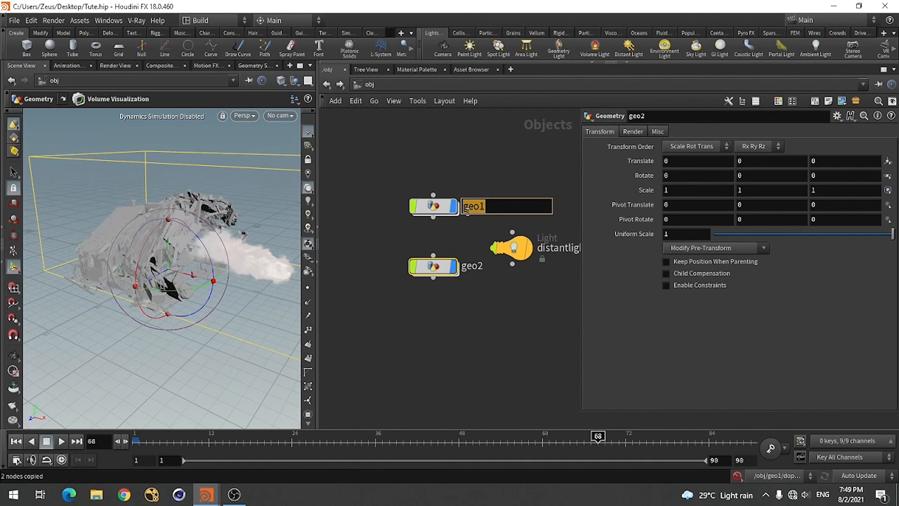
pyautogui.write('House')
pyautogui.press('Return')
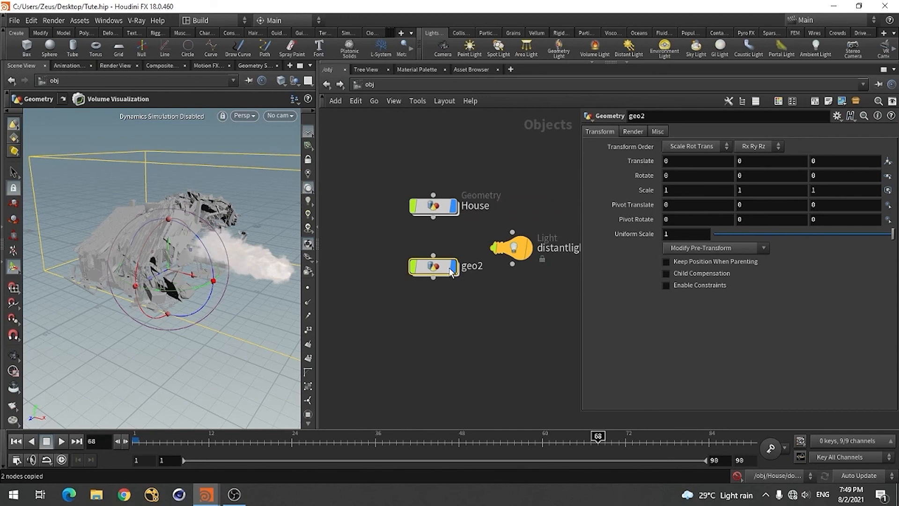
# Rename the geo2 object as Fire and arrange the House and Fire nodes below the distant light
pyautogui.doubleClick(475, 266)
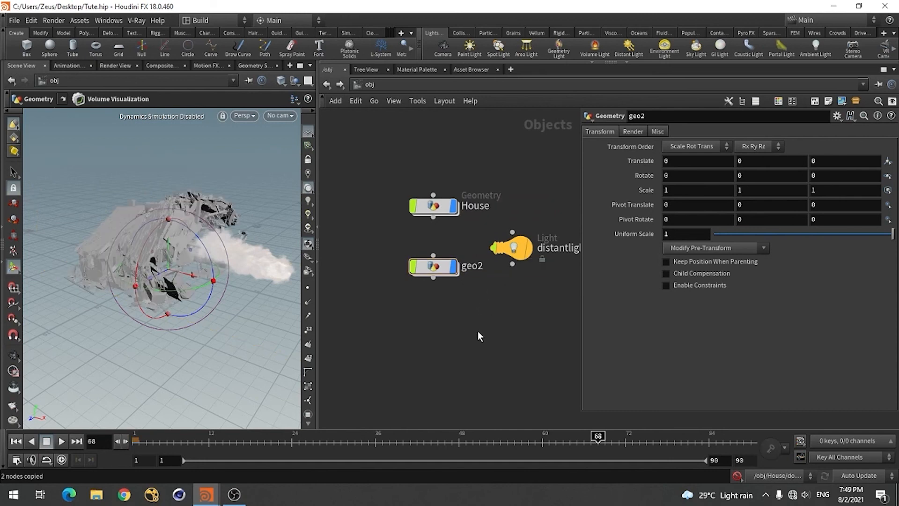
pyautogui.doubleClick(474, 266)
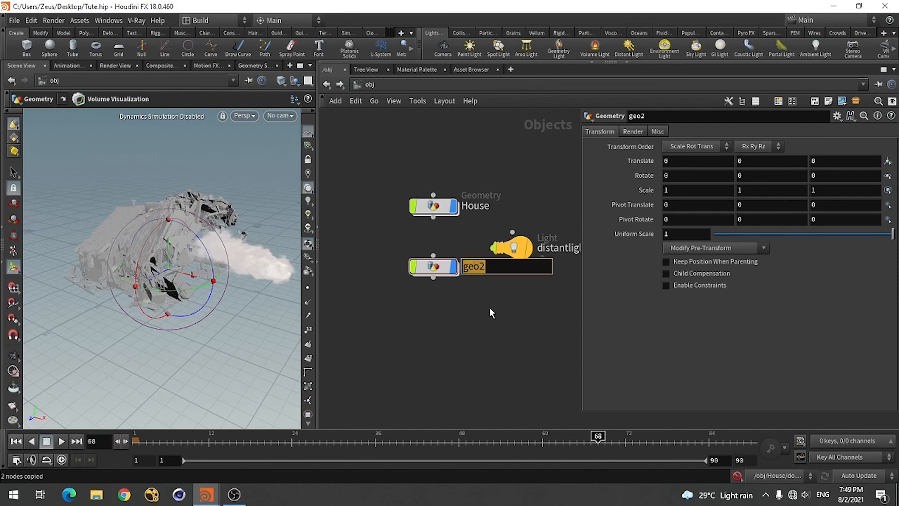
pyautogui.write('Fire')
pyautogui.press('Return')
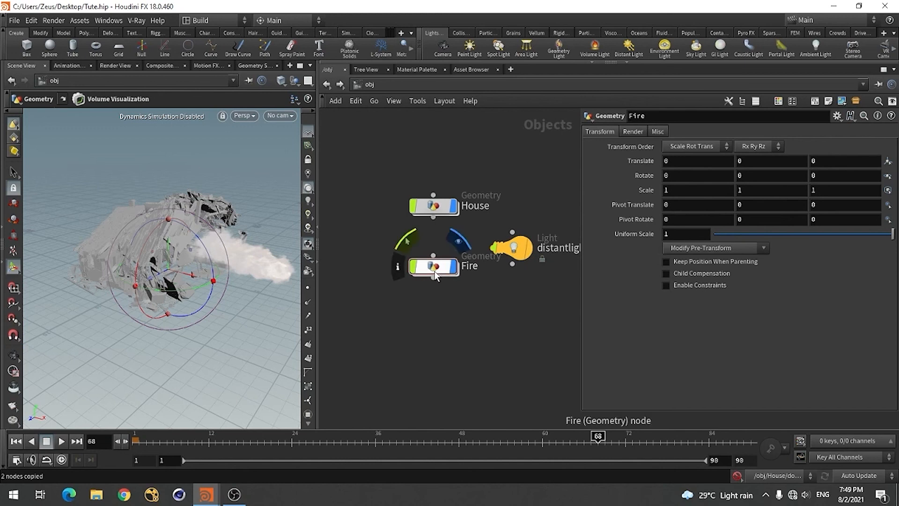
pyautogui.moveTo(435, 275); pyautogui.dragTo(436, 348)
pyautogui.moveTo(433, 207); pyautogui.dragTo(433, 287)
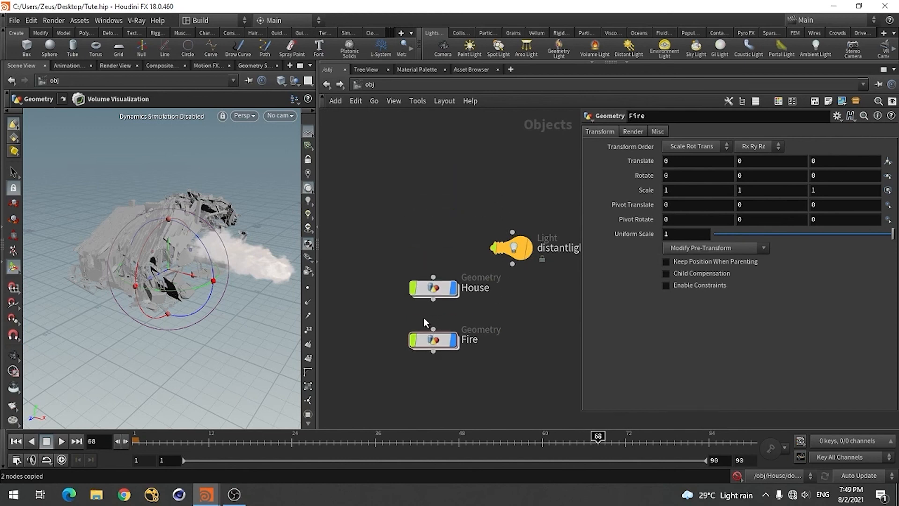
pyautogui.scroll(-2, 423, 318)
# Examine the fractured house and the smoke together from several angles in the viewport
pyautogui.press('Escape')
pyautogui.moveTo(223, 331); pyautogui.dragTo(161, 329)
pyautogui.press('Return')
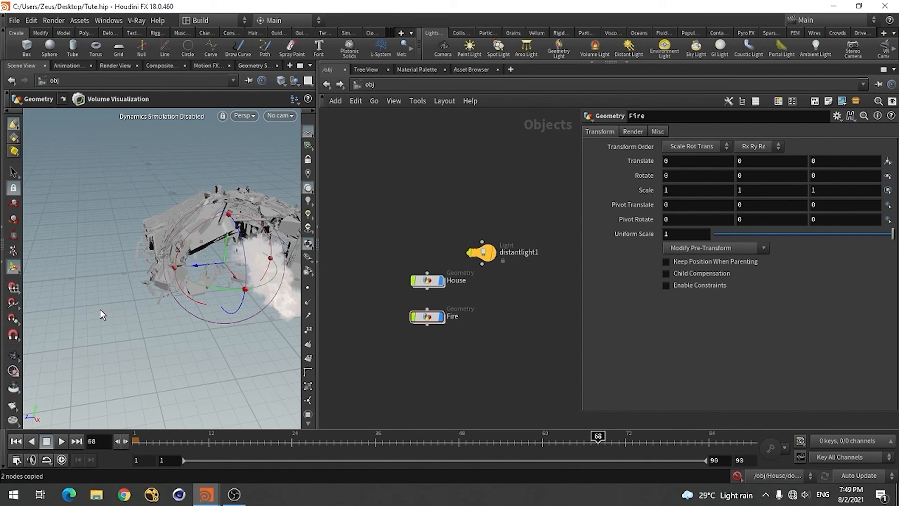
pyautogui.press('Escape')
pyautogui.moveTo(100, 310); pyautogui.dragTo(100, 286)
pyautogui.moveTo(128, 239); pyautogui.dragTo(64, 264, button='right')
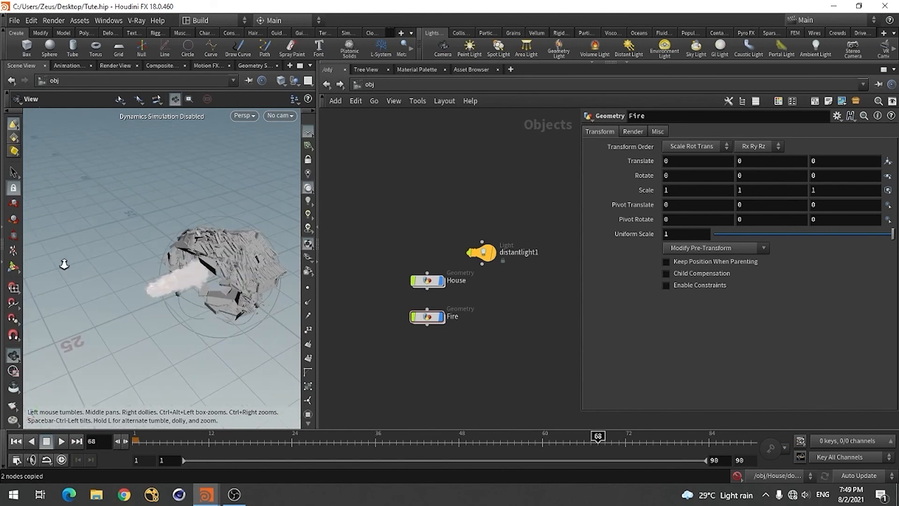
pyautogui.moveTo(191, 317); pyautogui.dragTo(128, 317, button='middle')
pyautogui.moveTo(143, 329); pyautogui.dragTo(215, 311, button='right')
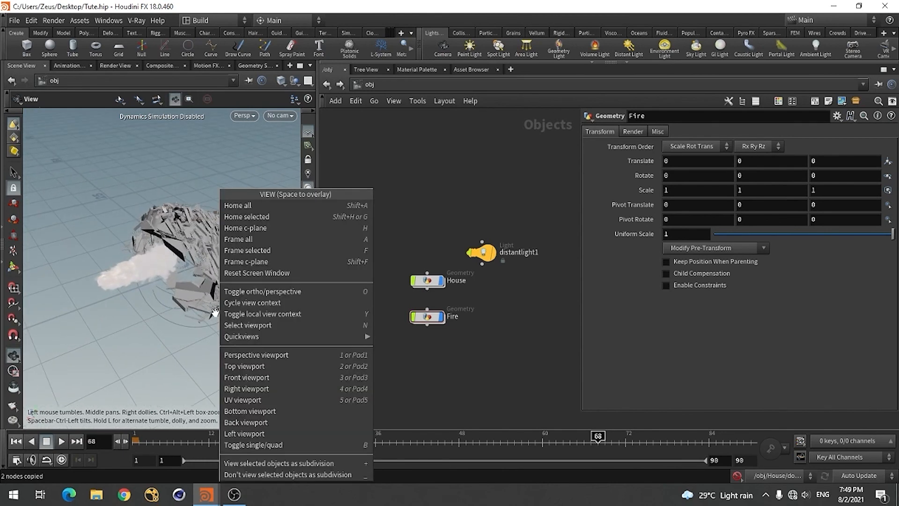
pyautogui.click(126, 327)
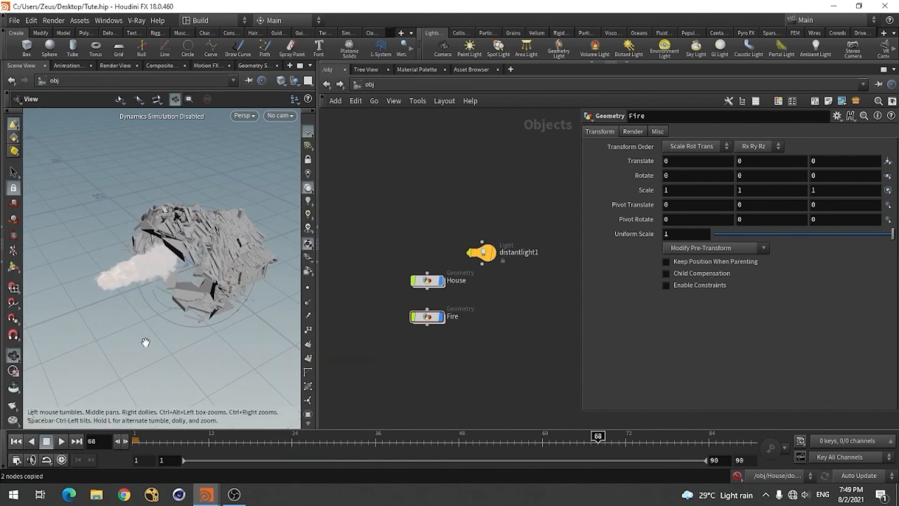
pyautogui.rightClick(165, 340)
pyautogui.click(97, 347)
pyautogui.press('Return')
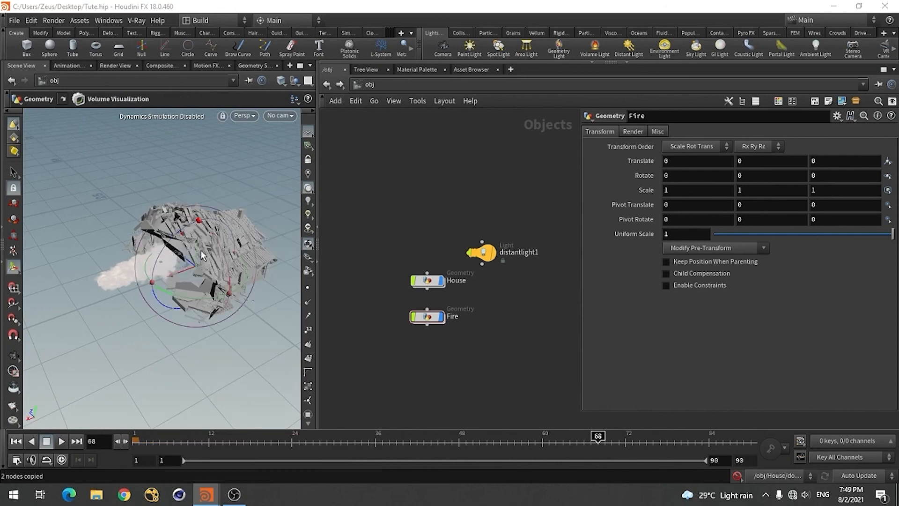